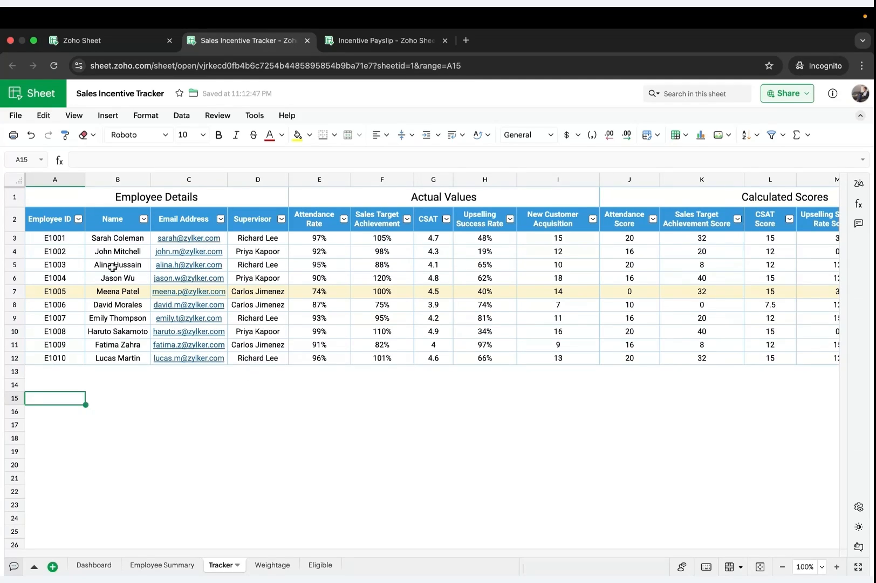
Examine the Employee Details and Actual Values columns of the Tracker sheet, from Employee ID through New Customer Acquisition.
left_click(59, 226)
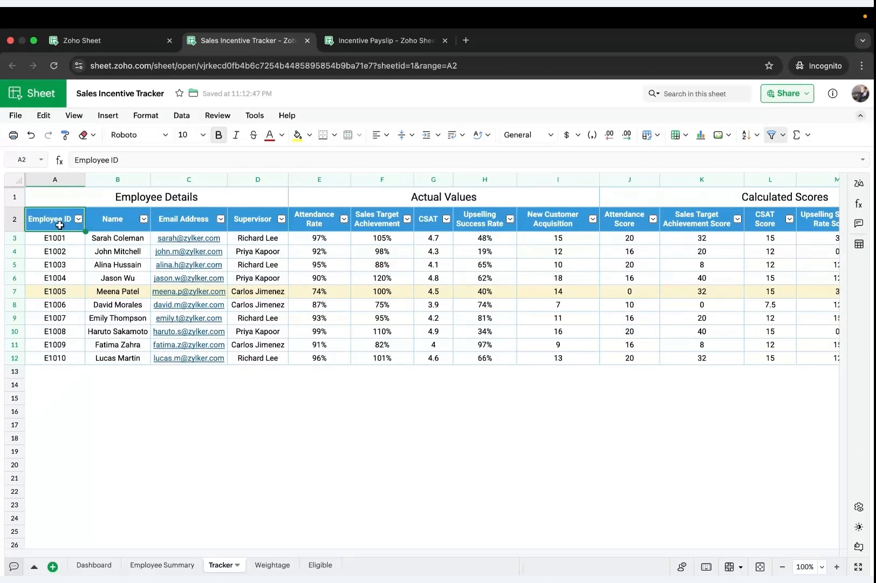
left_click(103, 228)
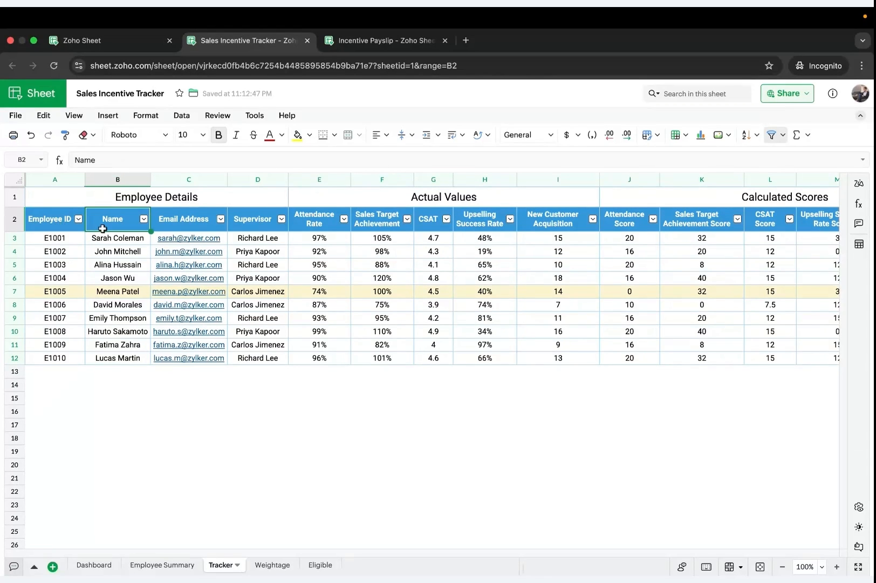
left_click(176, 225)
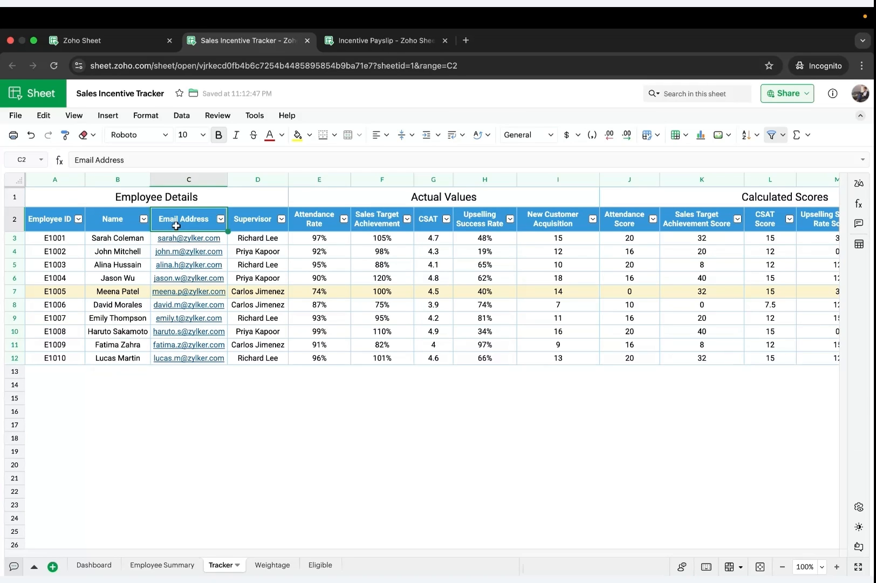
left_click(250, 226)
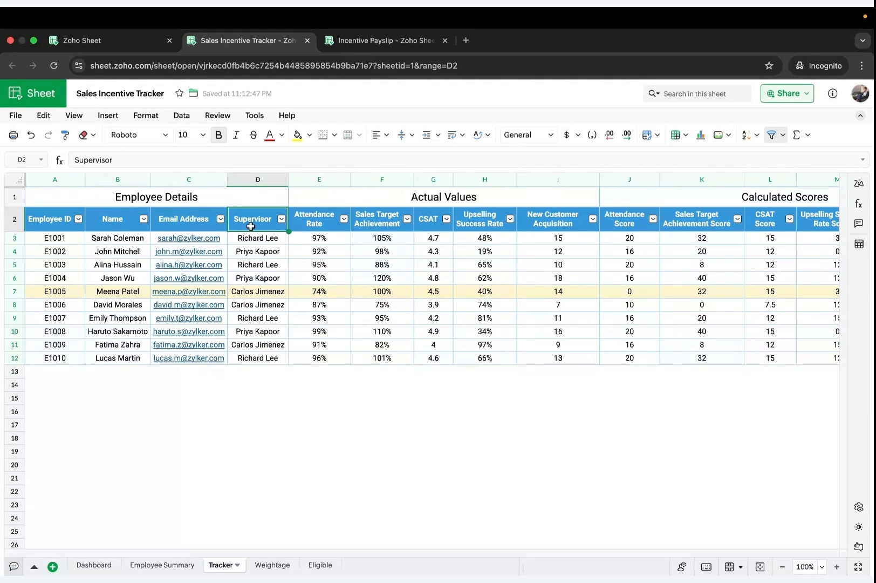
left_click(310, 224)
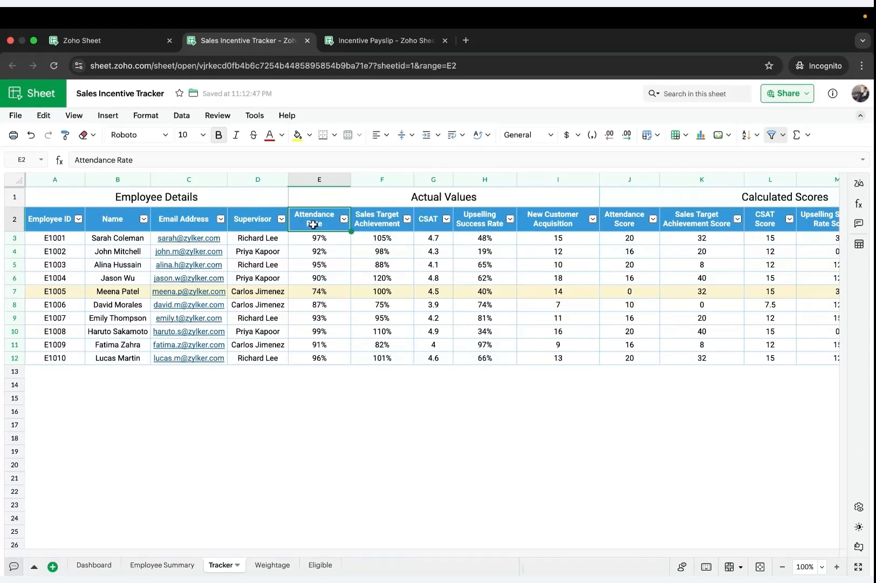
left_click(372, 226)
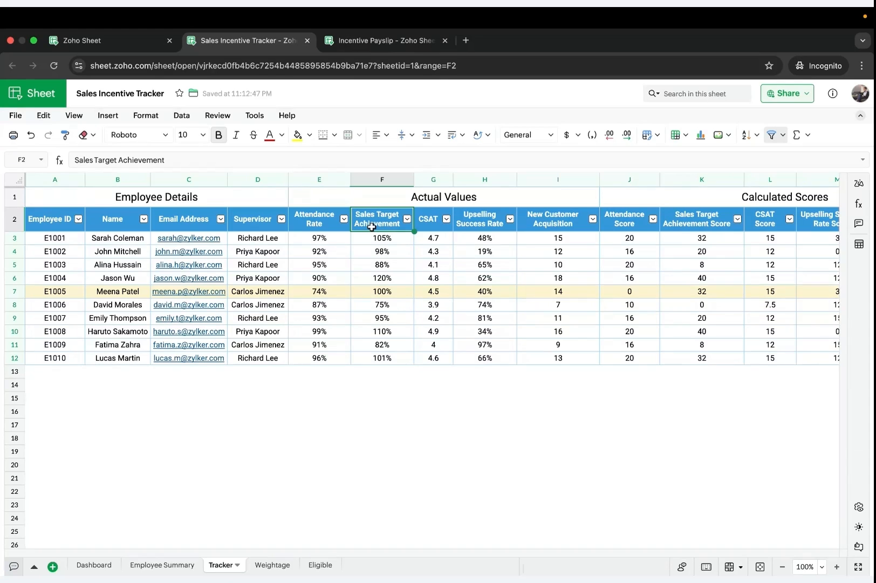
left_click(427, 229)
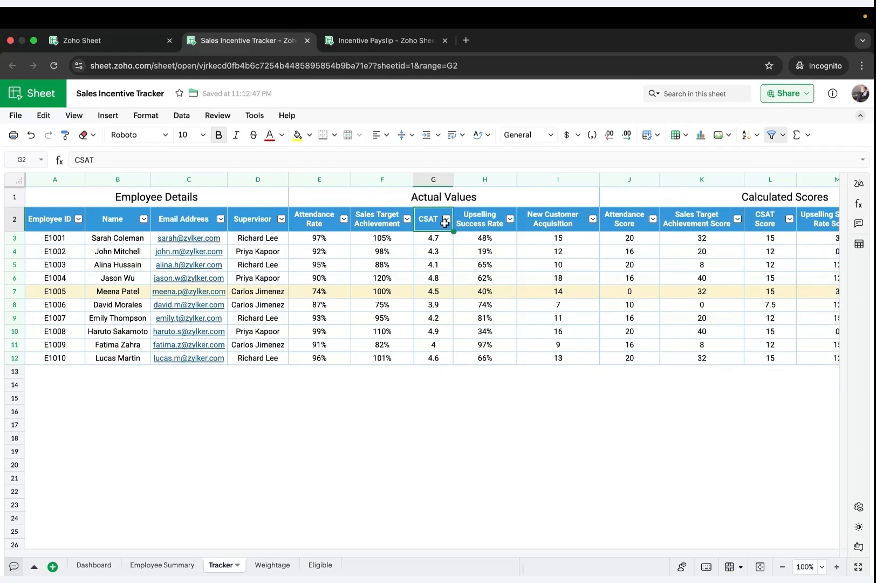
left_click(479, 222)
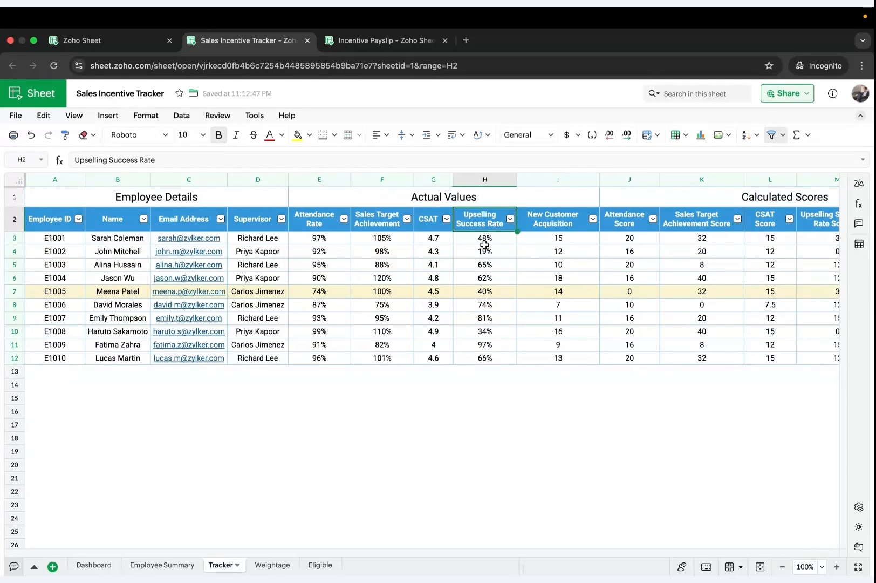
left_click(538, 228)
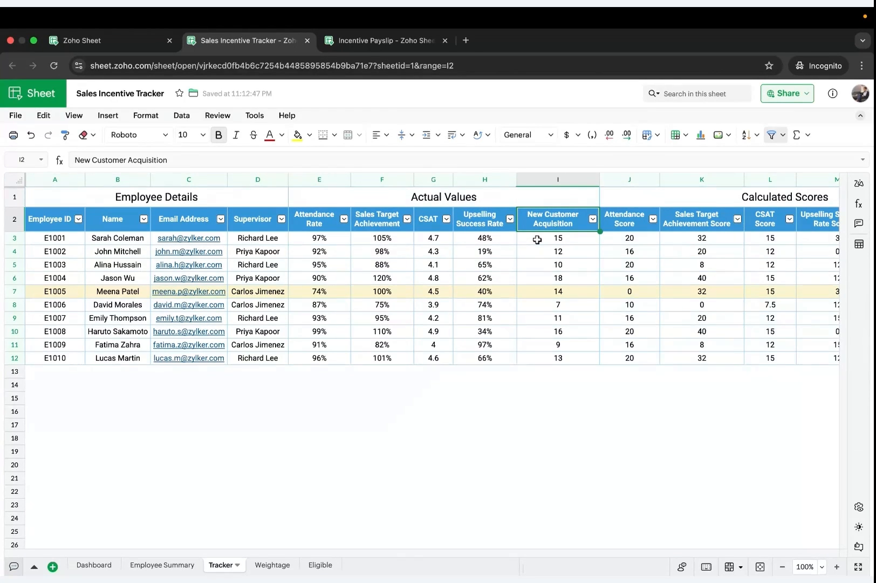
Examine the Calculated Scores and the Final Scores and eligibility columns of the Tracker sheet.
scroll(577, 244, "right", 5)
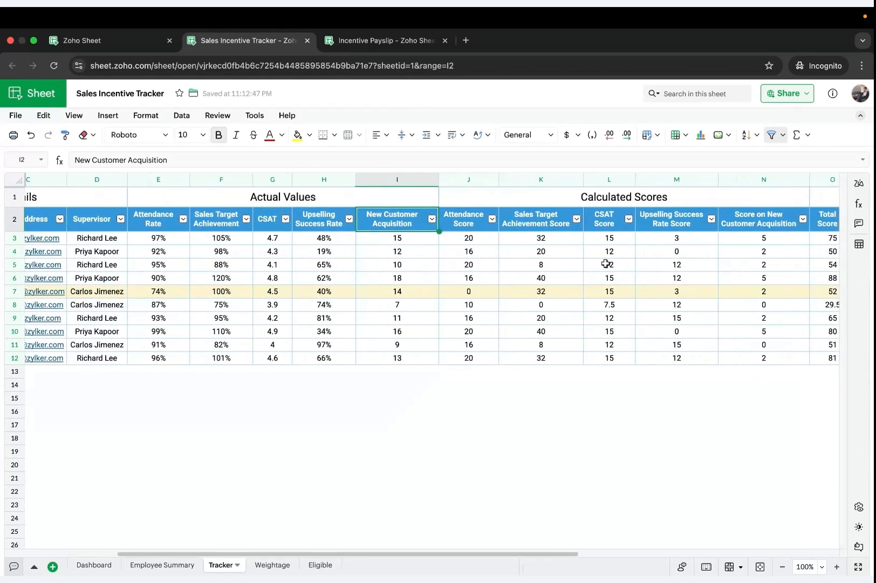
scroll(605, 263, "right", 3)
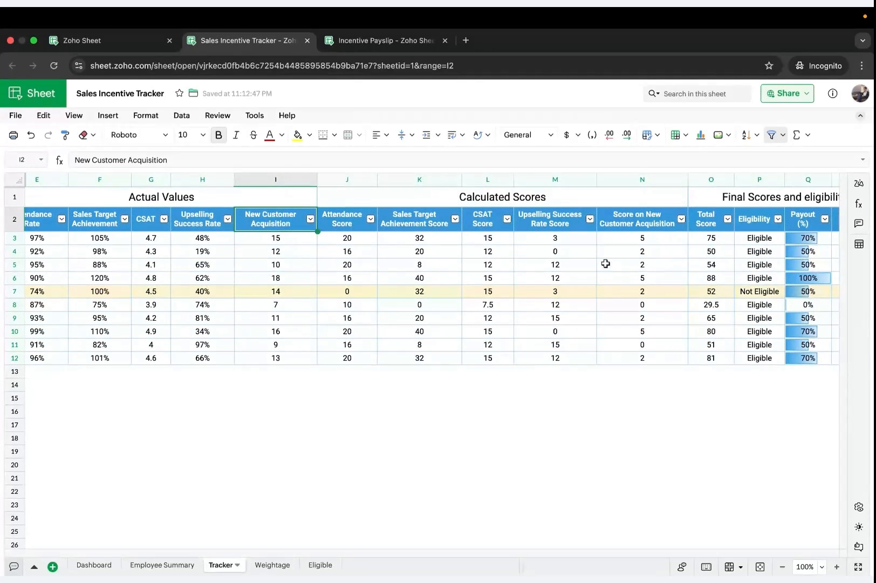
scroll(605, 263, "right", 1)
scroll(605, 264, "right", 2)
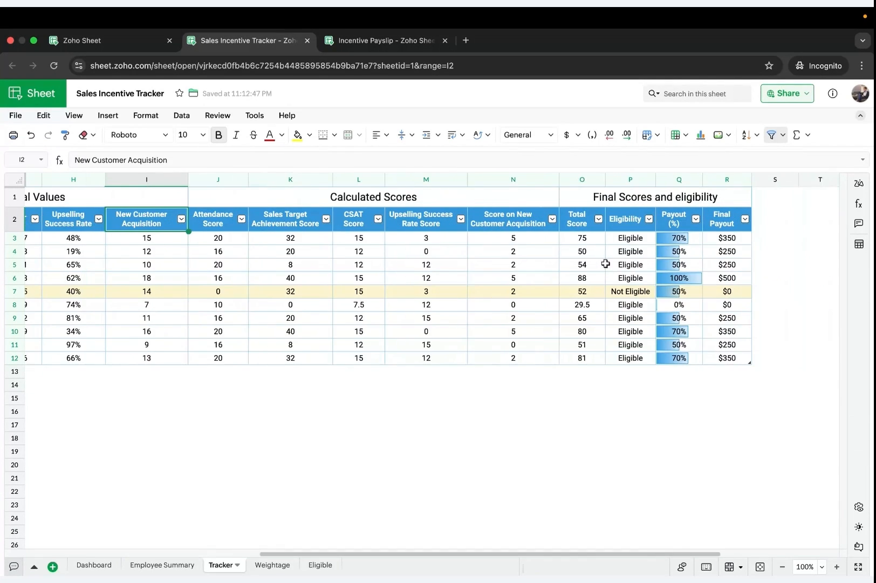
scroll(606, 264, "right", 1)
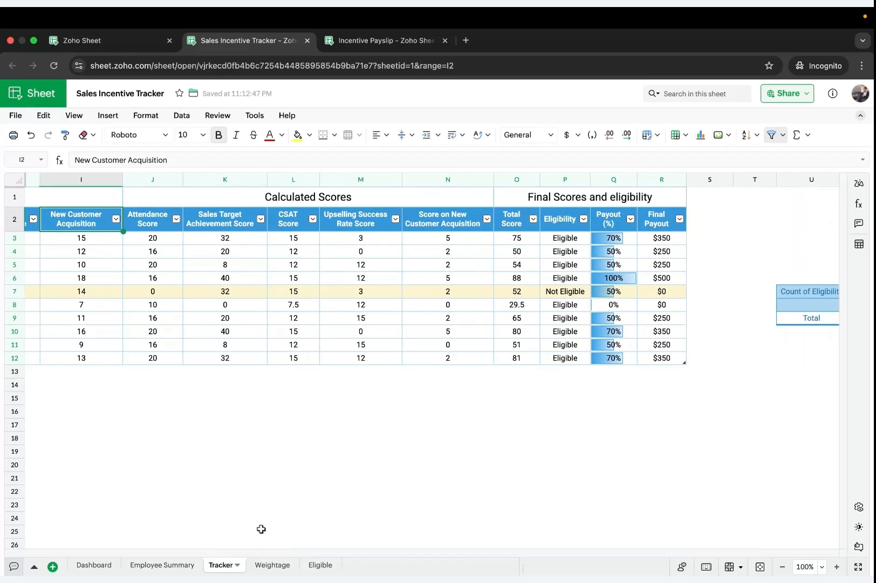
Open the Weightage sheet and examine the range and score weightage tables of the five performance metrics.
left_click(270, 564)
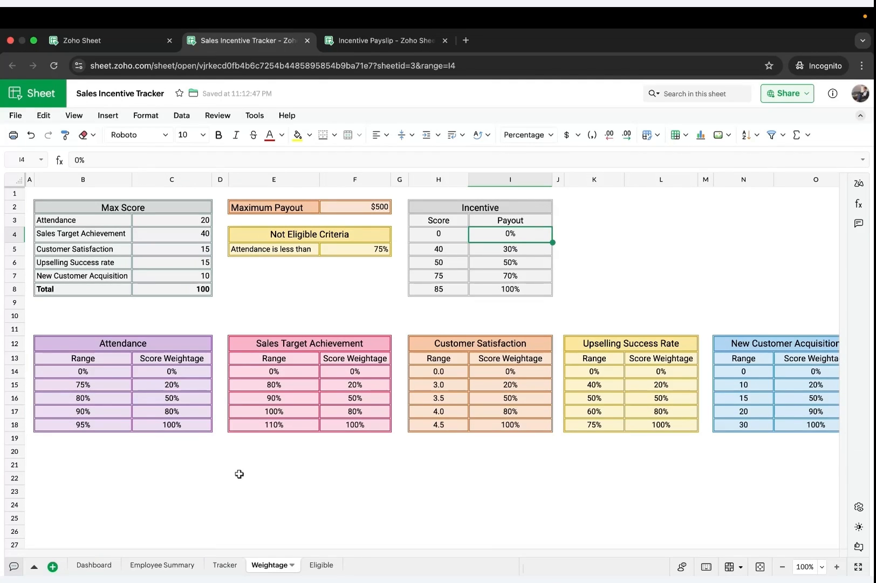
left_click(159, 402)
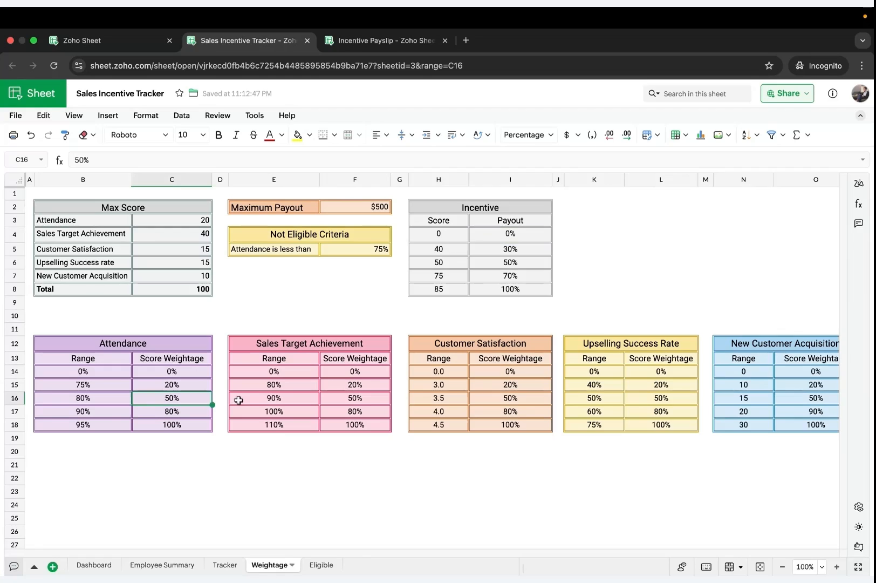
left_click(274, 402)
left_click(430, 395)
left_click(598, 395)
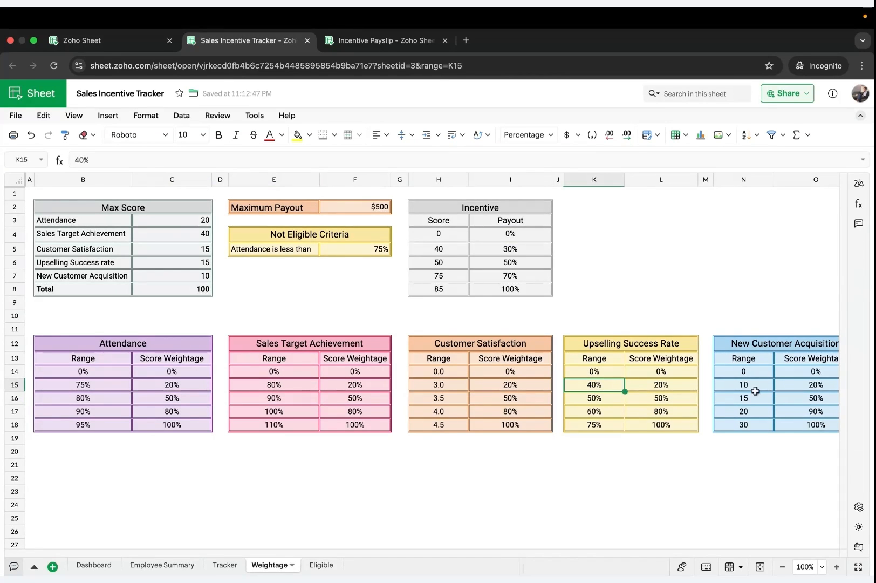
left_click(751, 395)
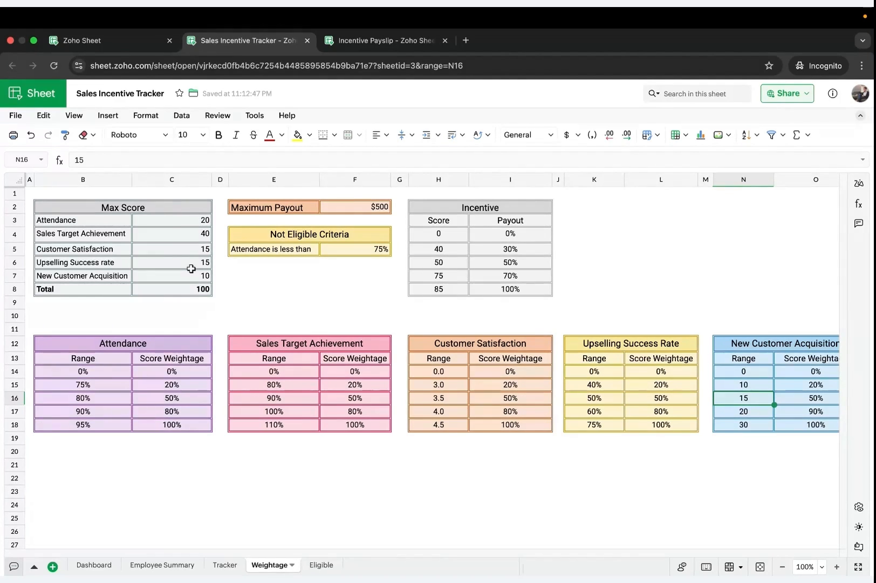
Examine the Max Score, Maximum Payout, Not Eligible Criteria and Incentive tables on the Weightage sheet.
left_click(160, 228)
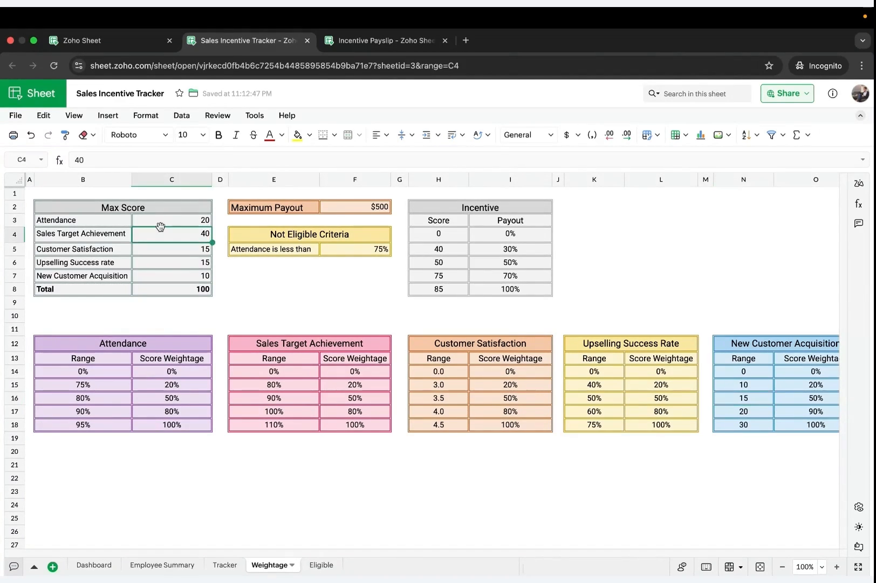
left_click(169, 288)
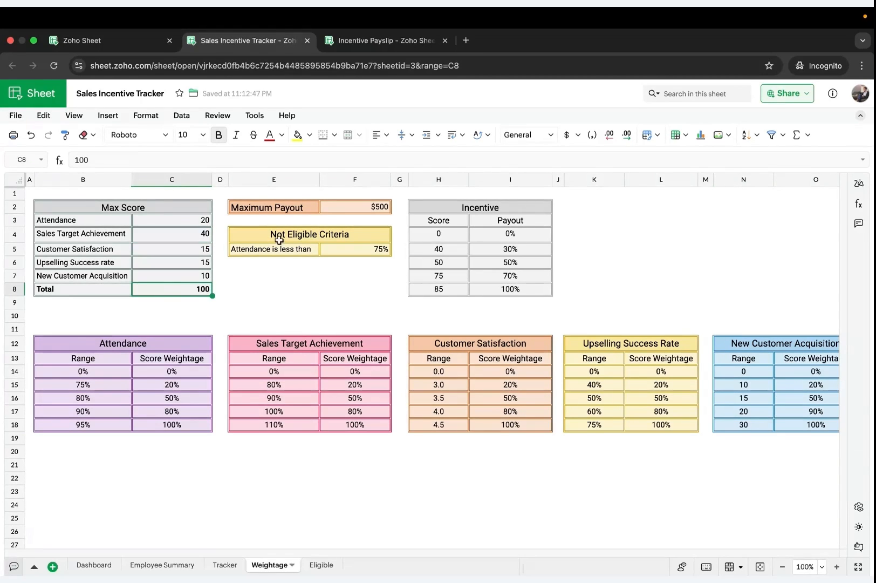
left_click(340, 210)
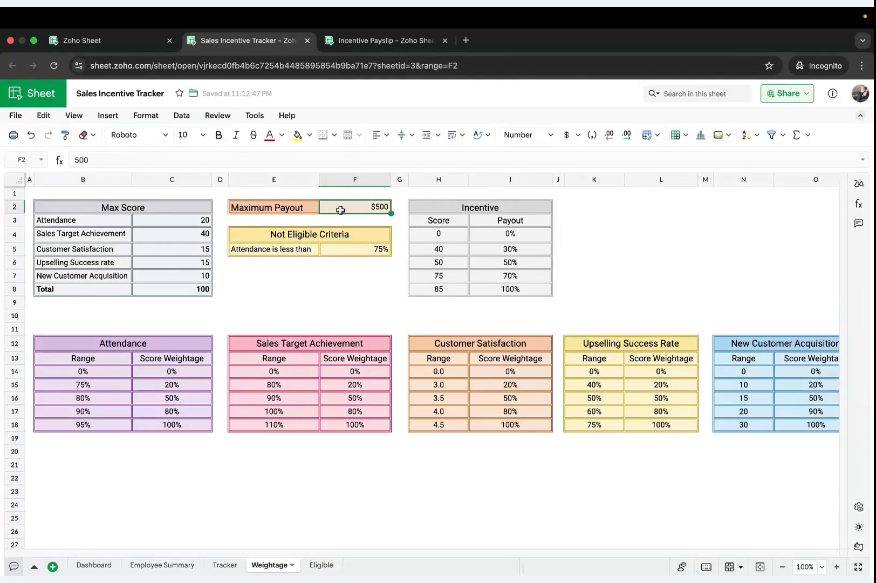
left_click(343, 252)
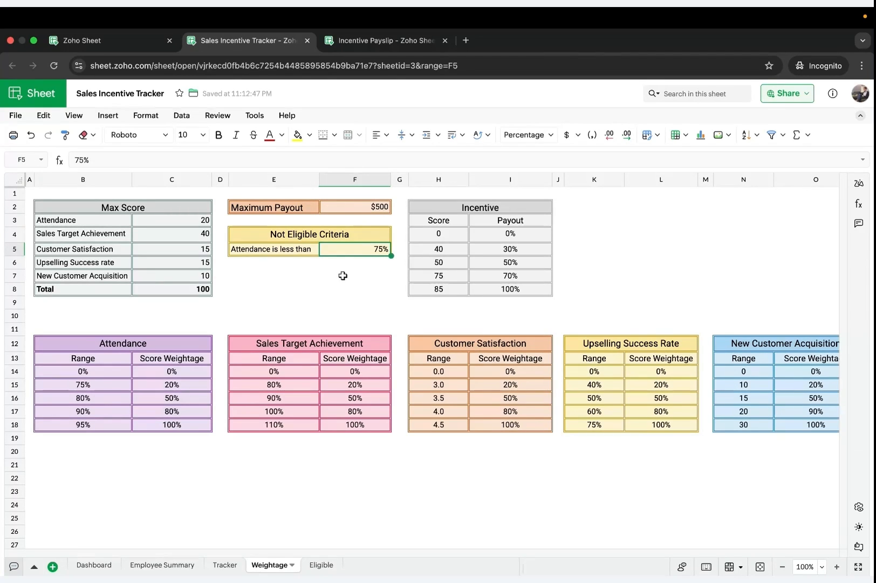
left_click(457, 235)
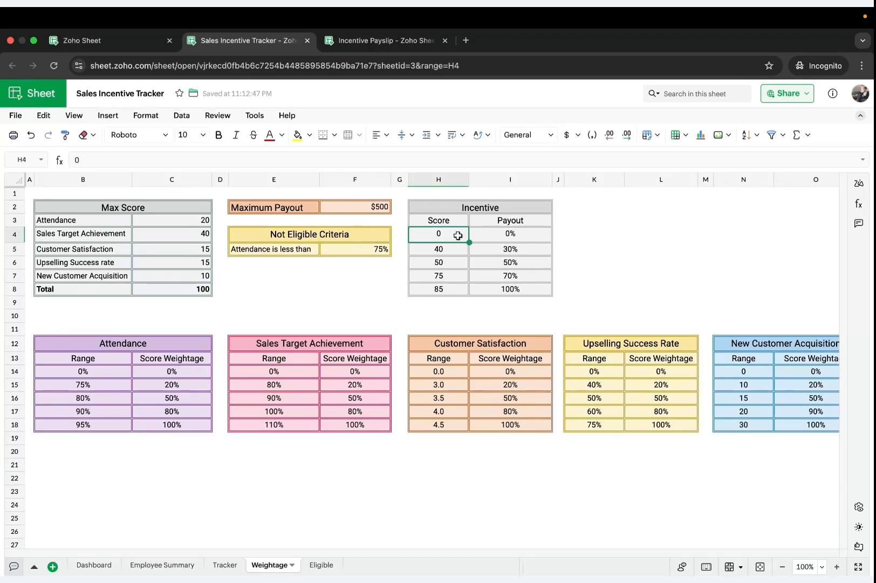
left_click(496, 235)
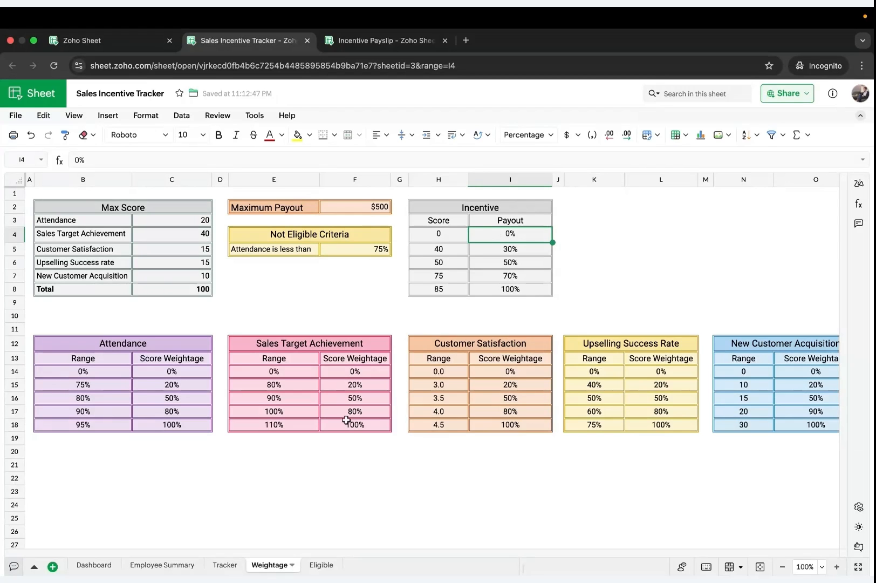
Open the Employee Summary sheet and view the available choices for Employee Name in cell F2.
left_click(147, 564)
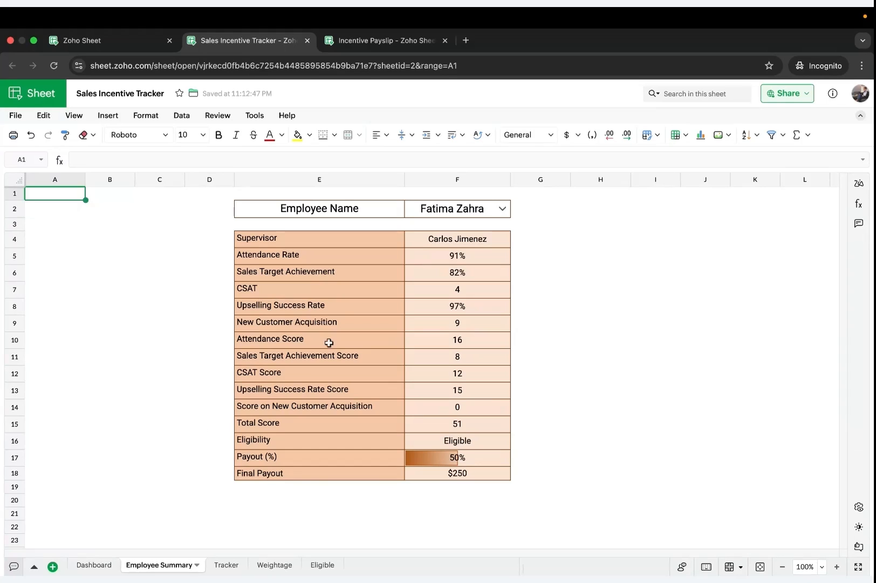
left_click(501, 212)
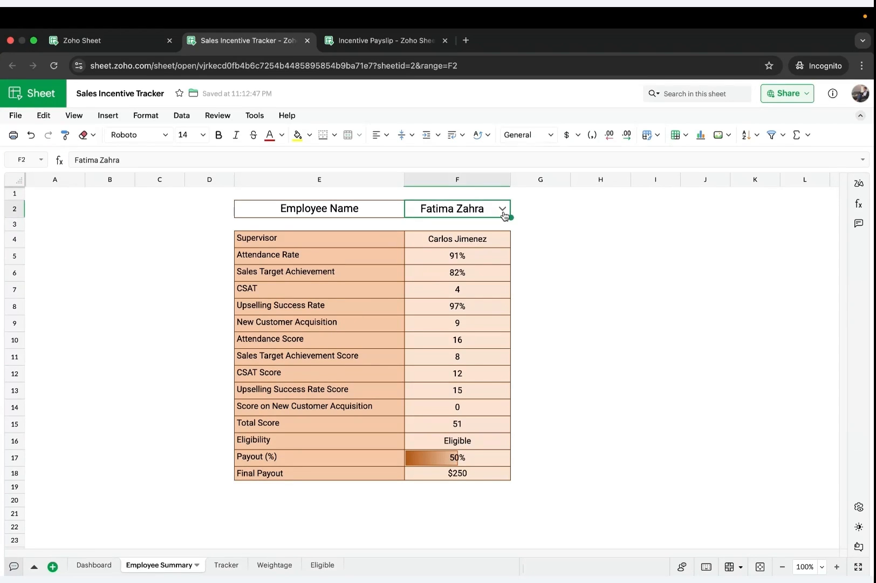
left_click(504, 214)
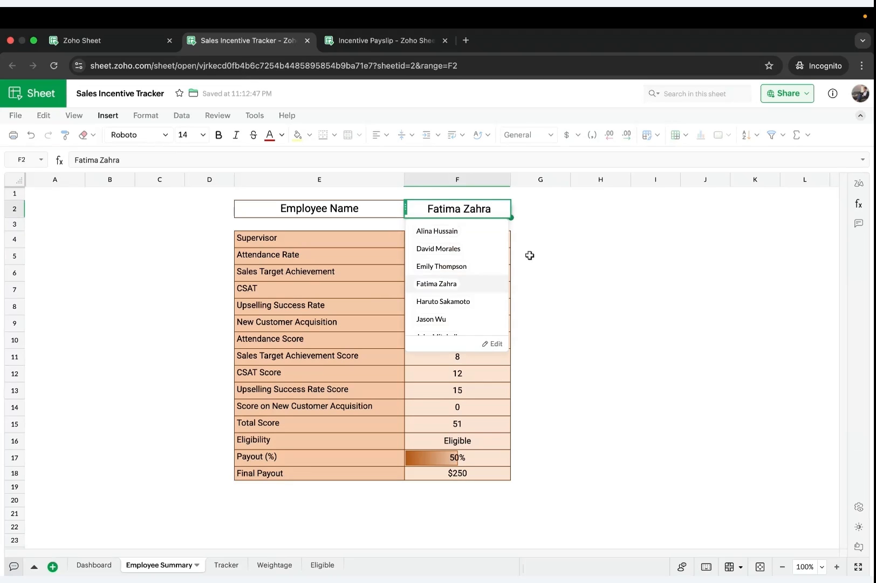
left_click(537, 272)
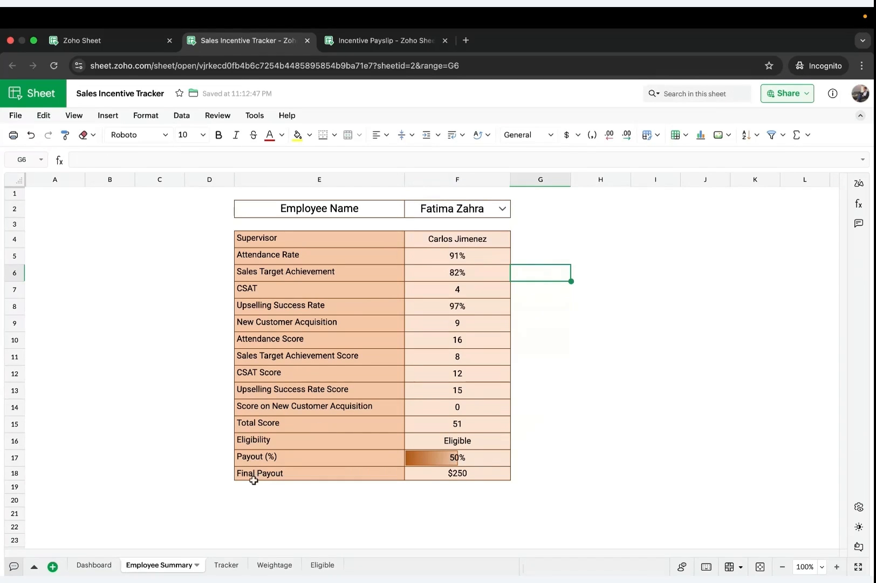
Review all the charts on the Dashboard sheet and the employee list on the Eligible sheet.
left_click(85, 565)
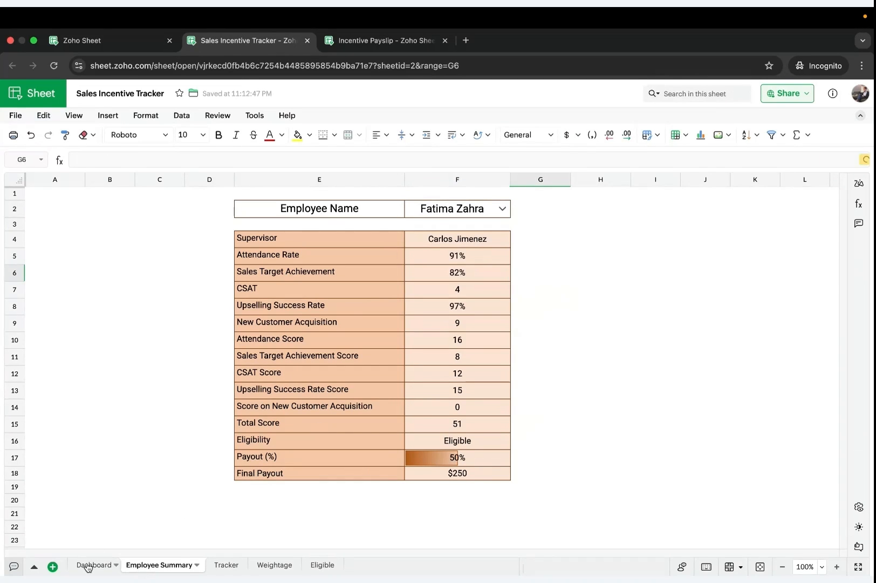
scroll(225, 474, "down", 4)
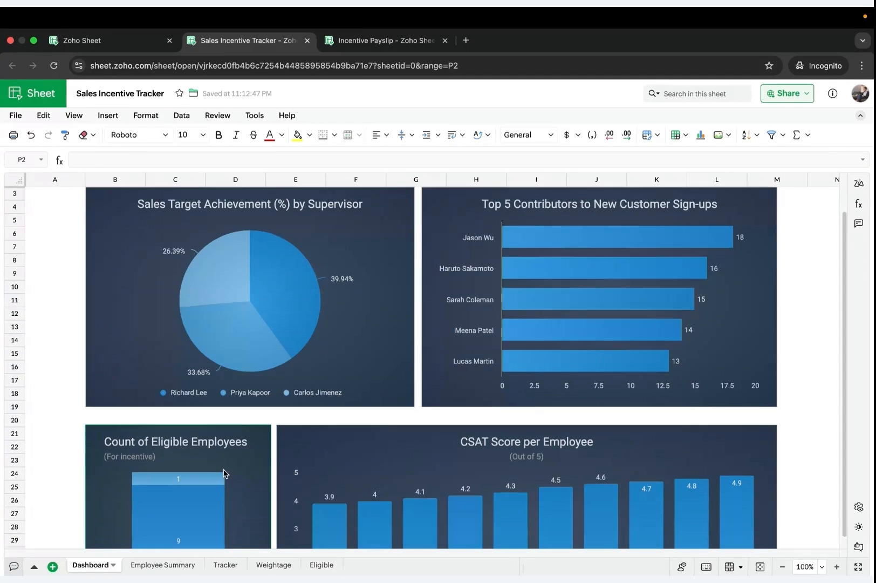
scroll(225, 474, "down", 4)
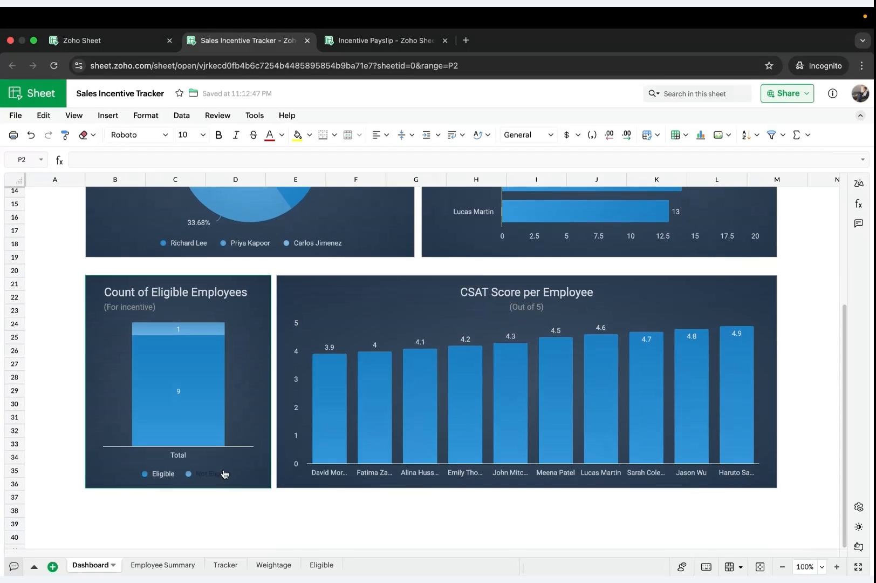
scroll(225, 474, "down", 1)
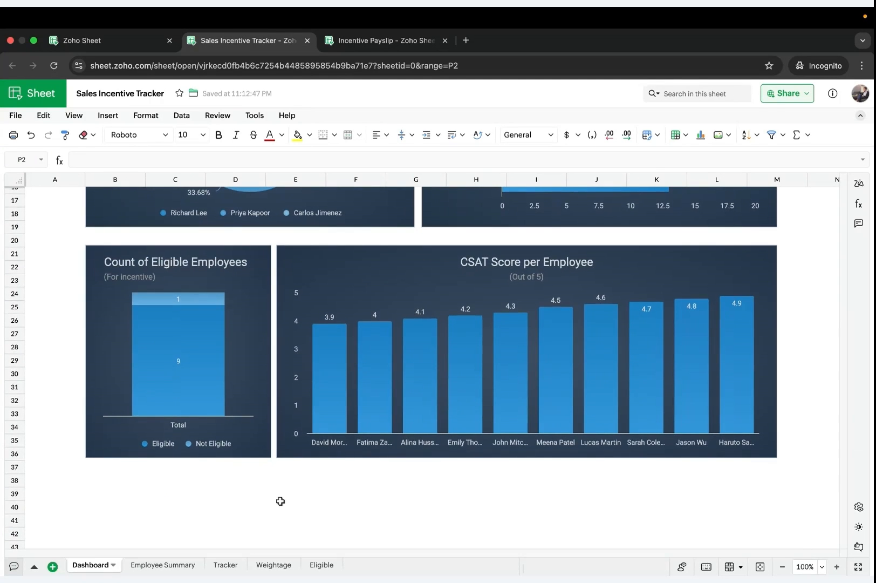
left_click(323, 566)
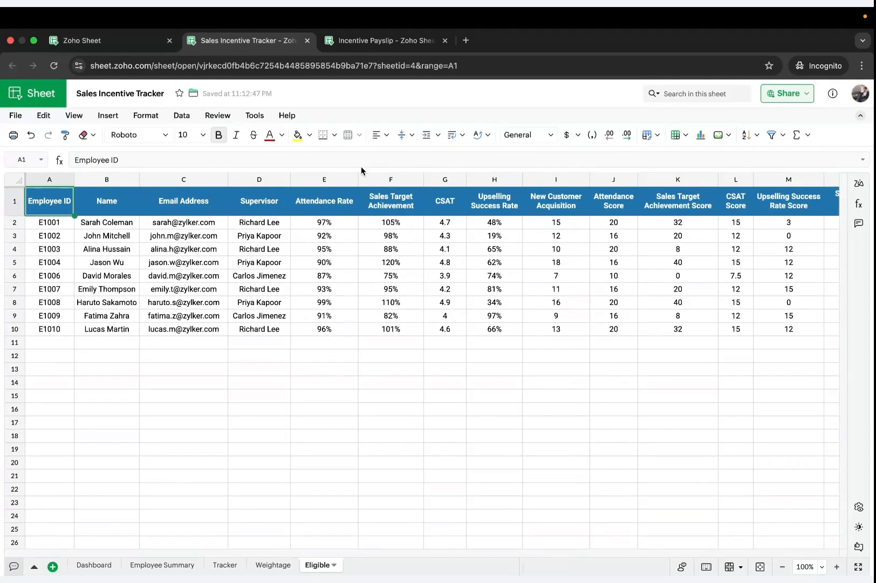
Examine the Incentive Payslip merge template from header to total, and return to the Sales Incentive Tracker workbook.
left_click(360, 43)
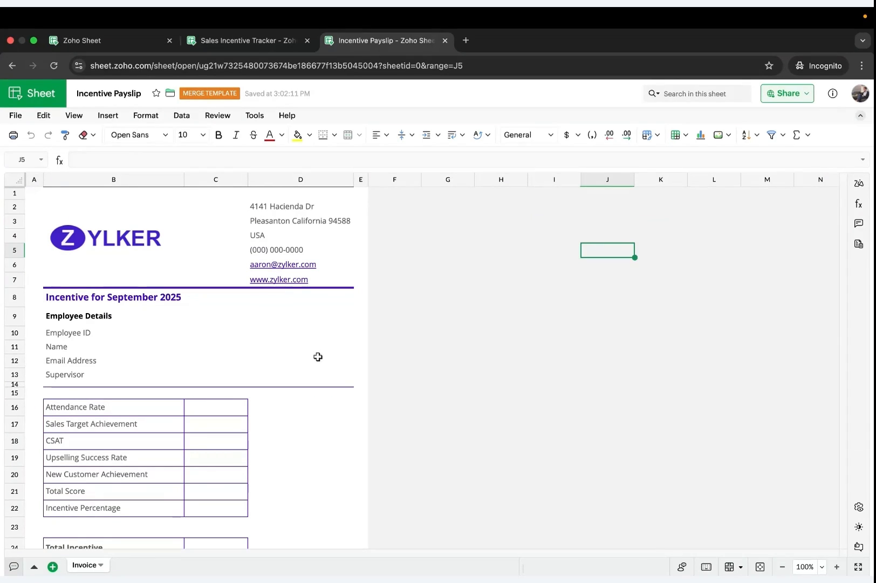
scroll(318, 356, "down", 2)
scroll(318, 357, "up", 2)
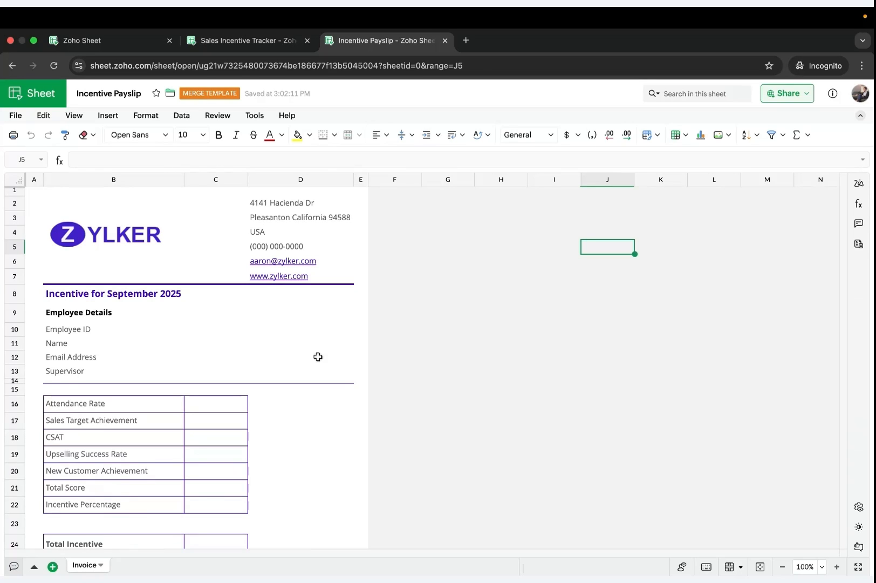
left_click(214, 44)
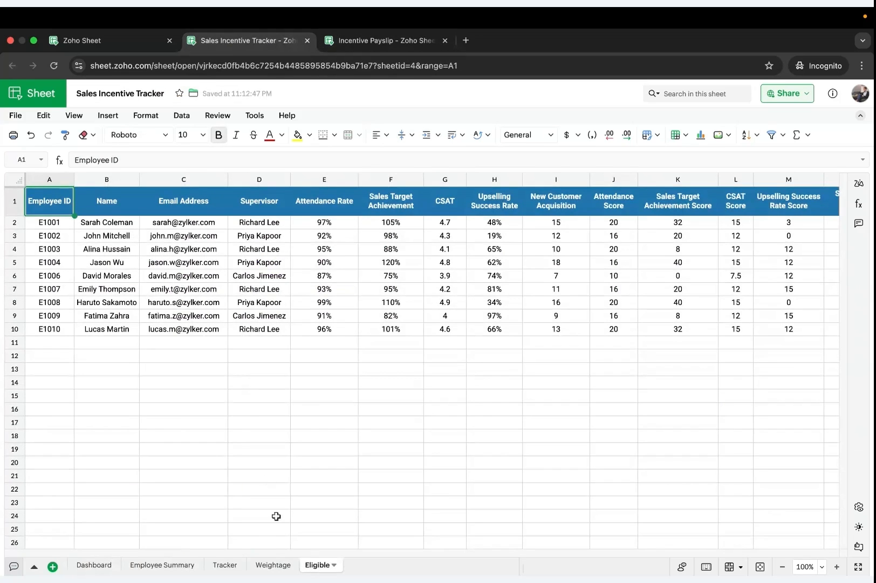
Copy the Weightage sheet of the Sales Incentive Tracker workbook to a new spreadsheet and open that spreadsheet.
left_click(269, 565)
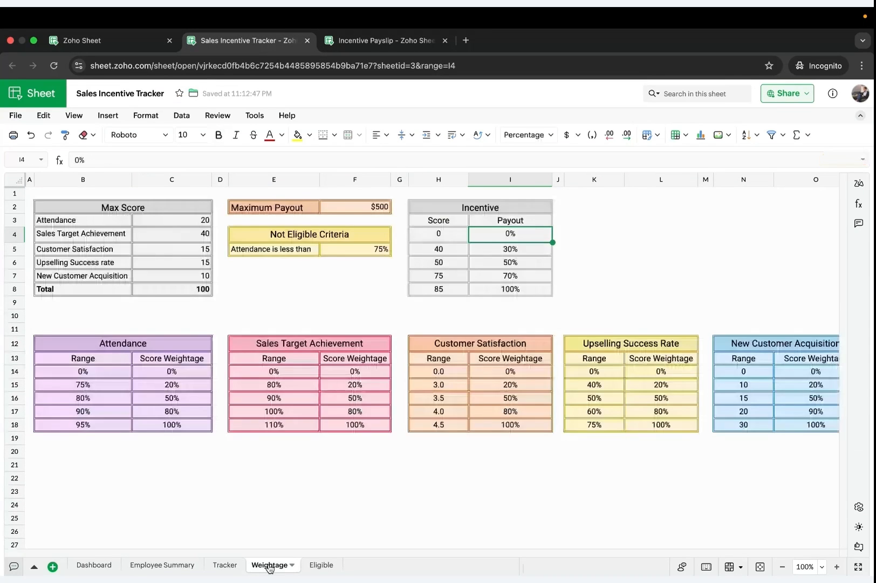
left_click(292, 565)
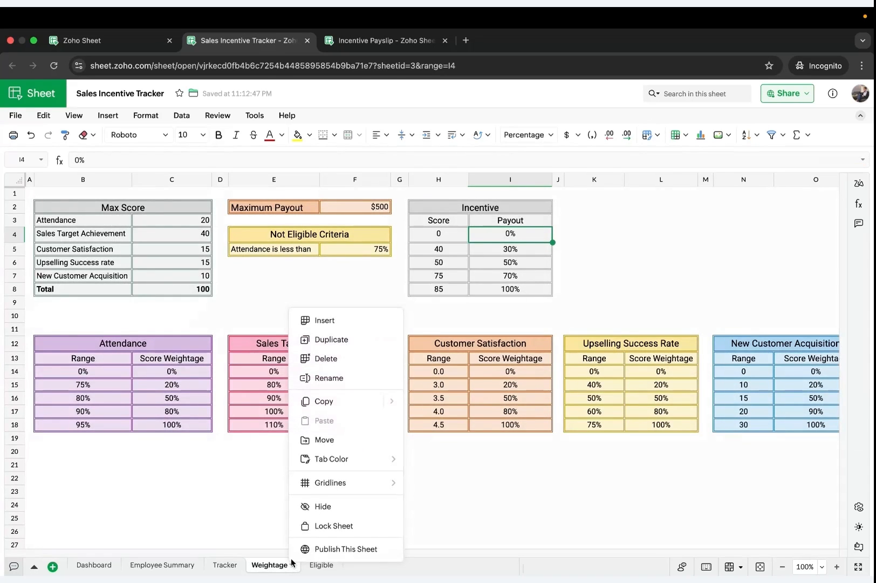
mouse_move(327, 401)
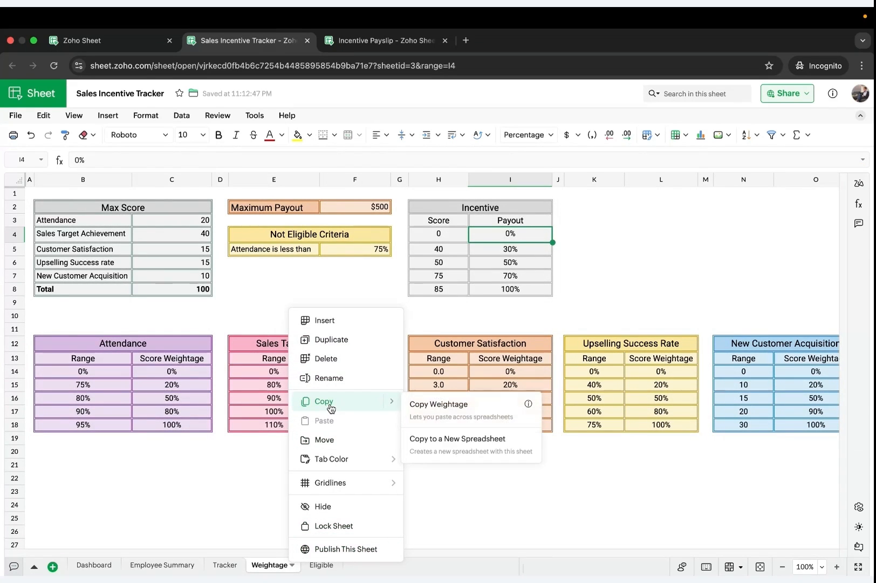
left_click(456, 442)
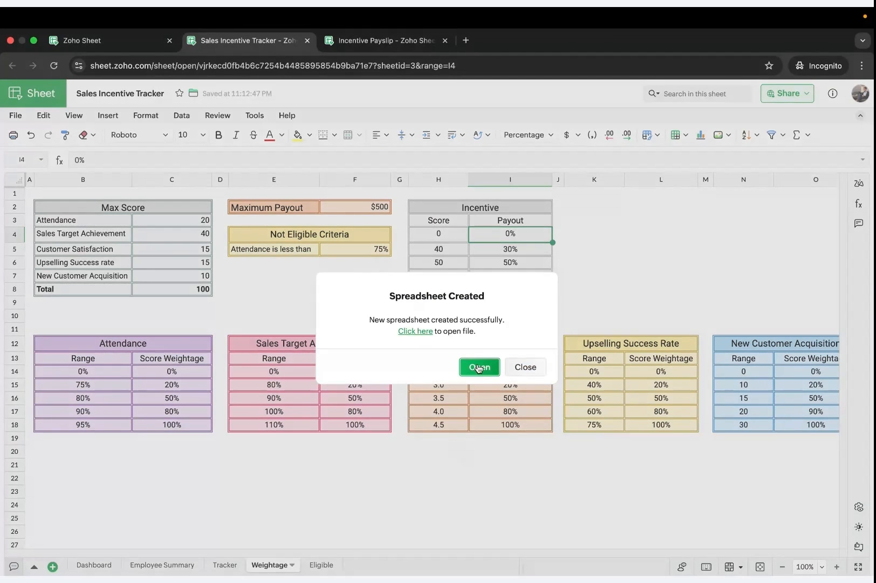
left_click(477, 367)
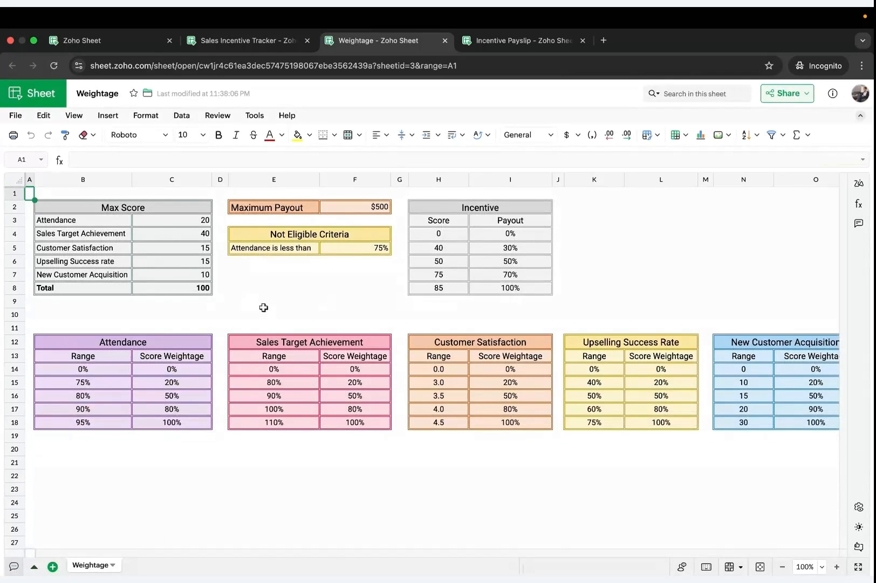
Rename the new spreadsheet as "Demo:Sales Incentive Tracker".
left_click(99, 95)
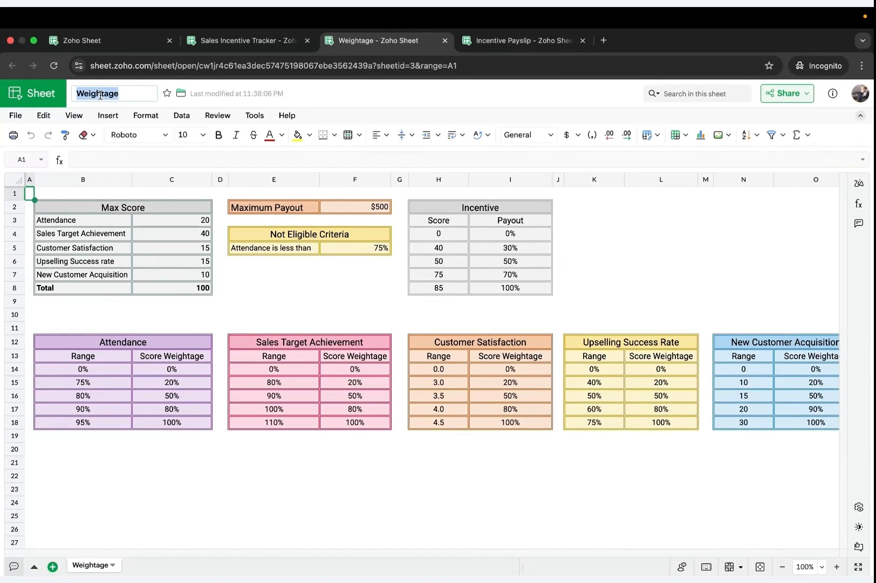
type("D")
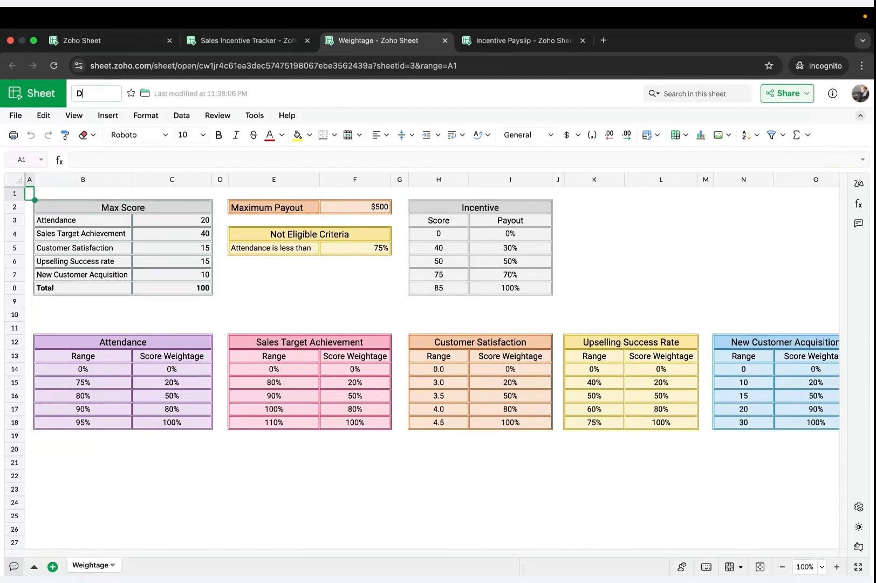
type("emo:Sa")
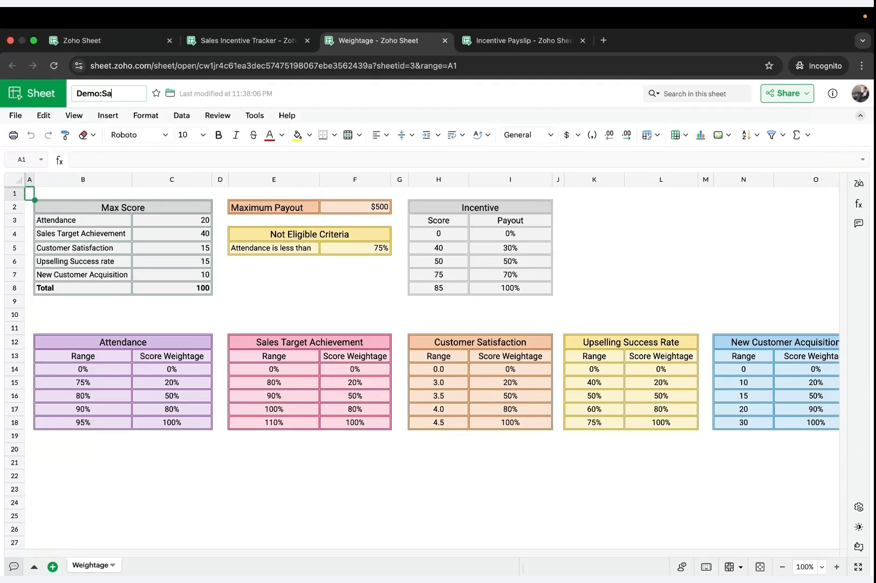
type("les Incent")
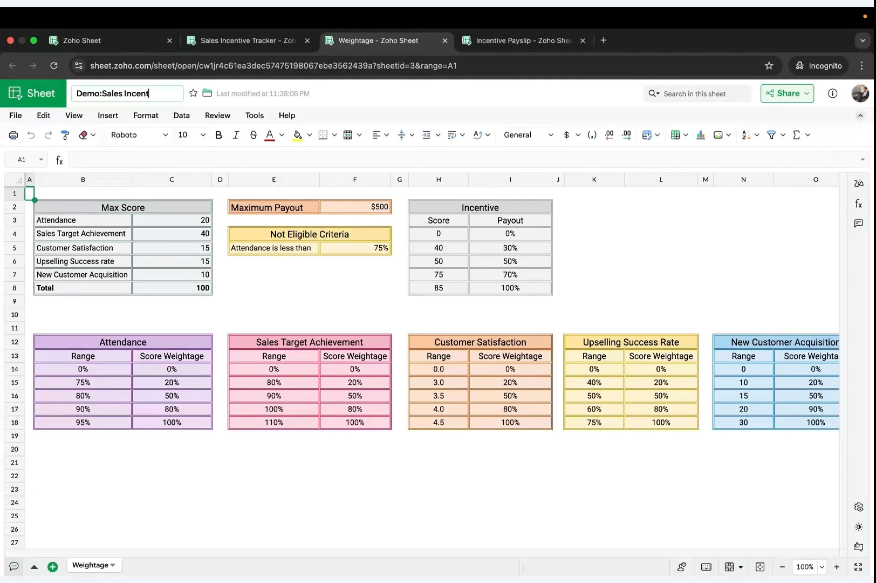
type("ive Tracker")
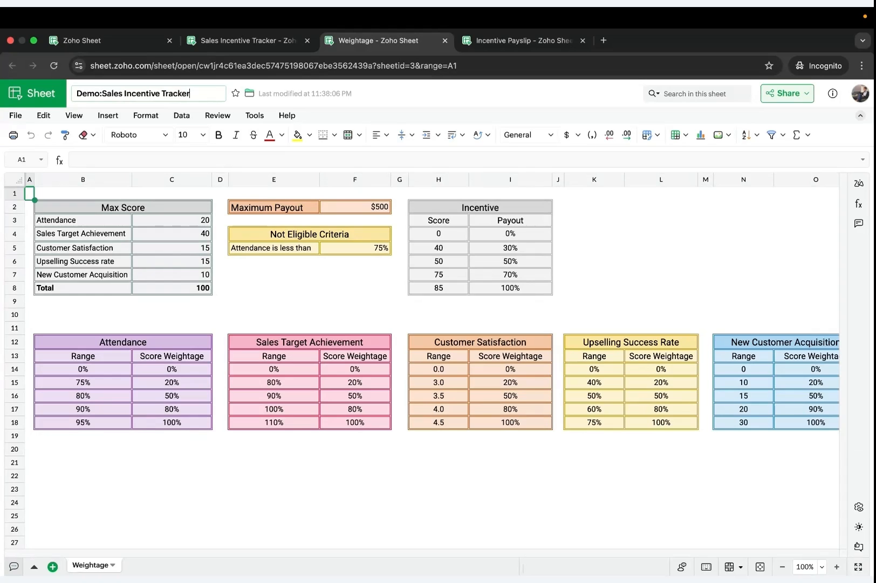
left_click(195, 314)
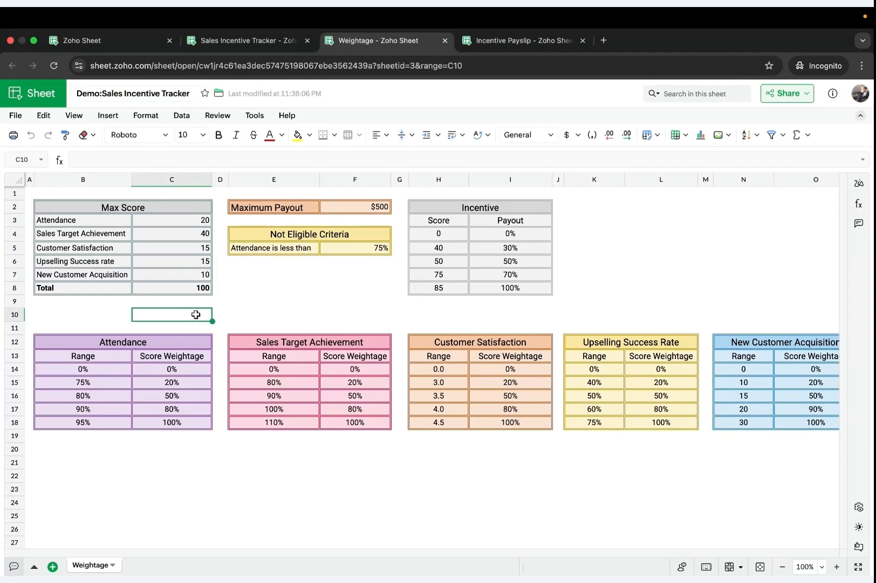
Add a new sheet after Weightage and name it "Tracker".
left_click(53, 566)
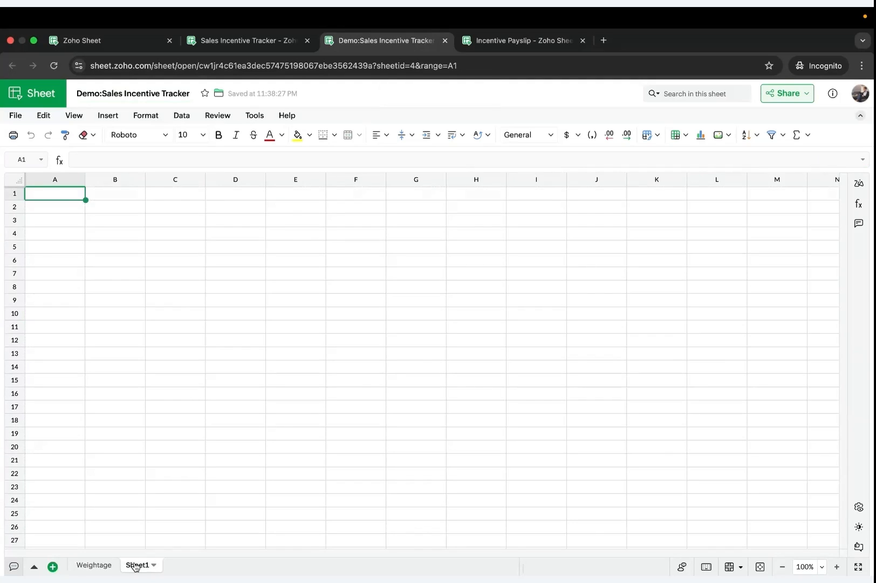
double_click(135, 563)
type("Tracker")
key("Return")
Copy header rows 1 and 2 from the original workbook's Tracker sheet into the demo workbook's Tracker sheet, starting at A1.
left_click(232, 41)
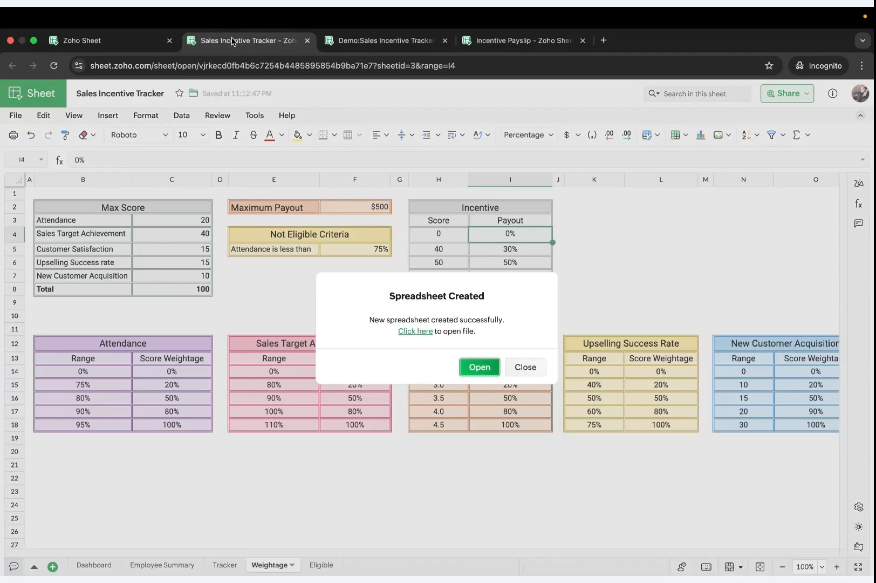
key("Escape")
left_click(218, 564)
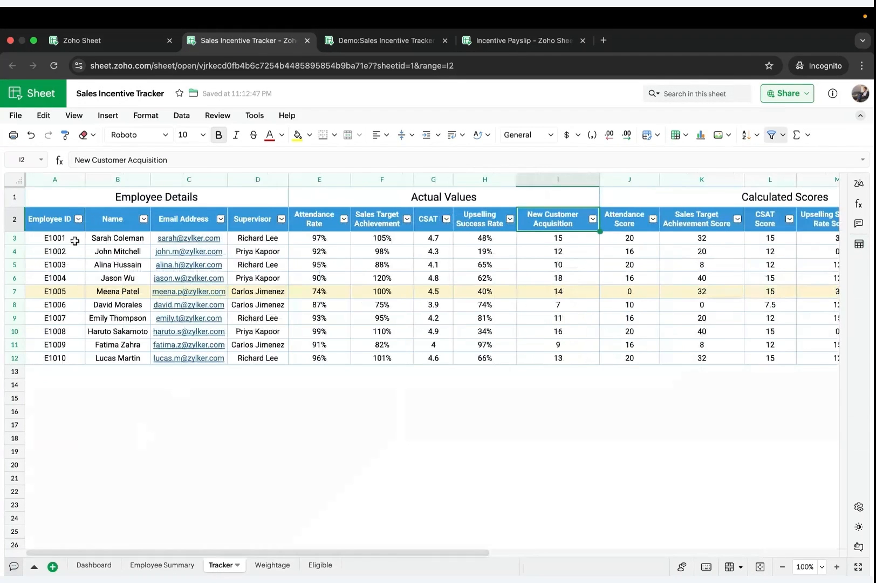
left_click(15, 196)
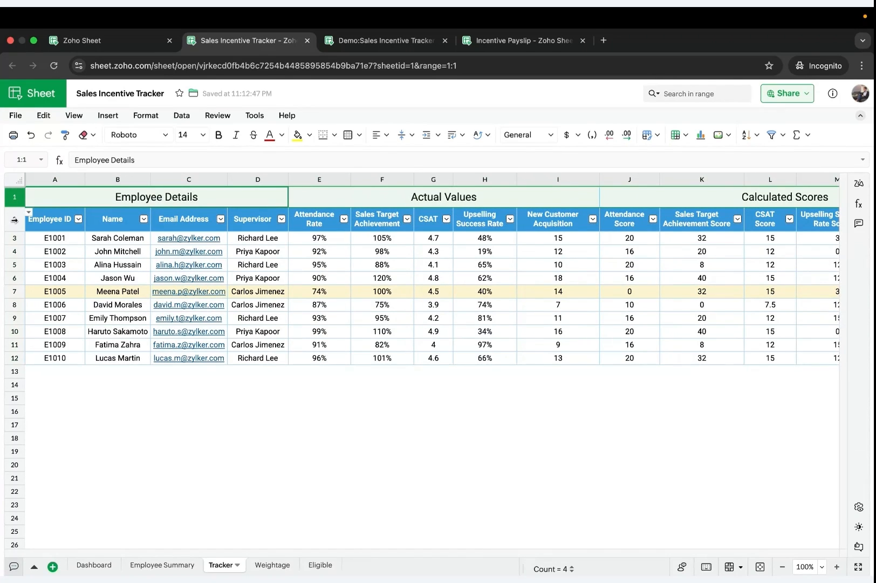
left_click(14, 220, "shift")
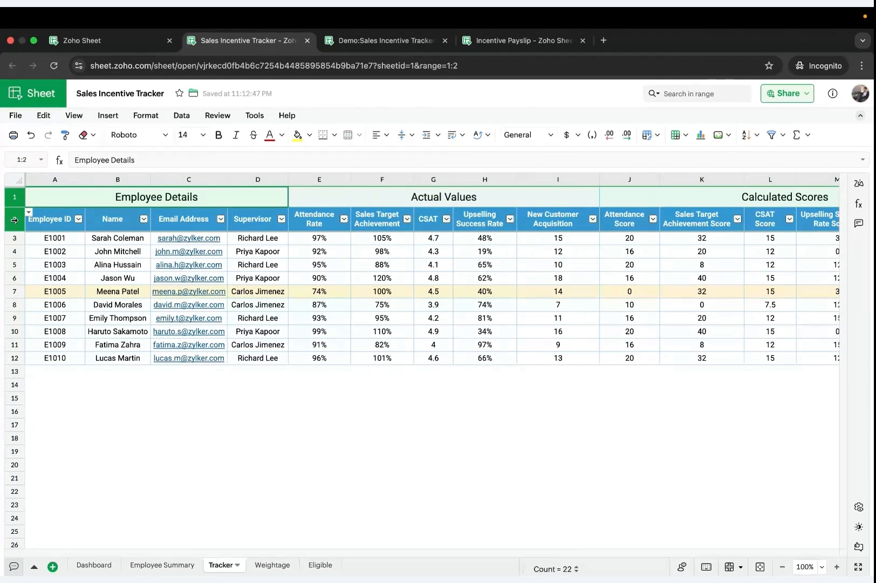
key("ctrl+c")
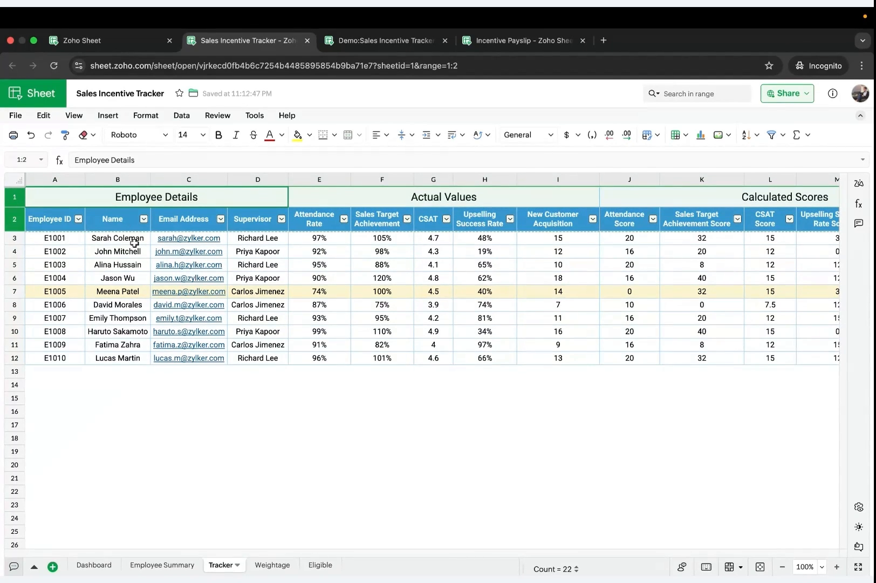
left_click(386, 42)
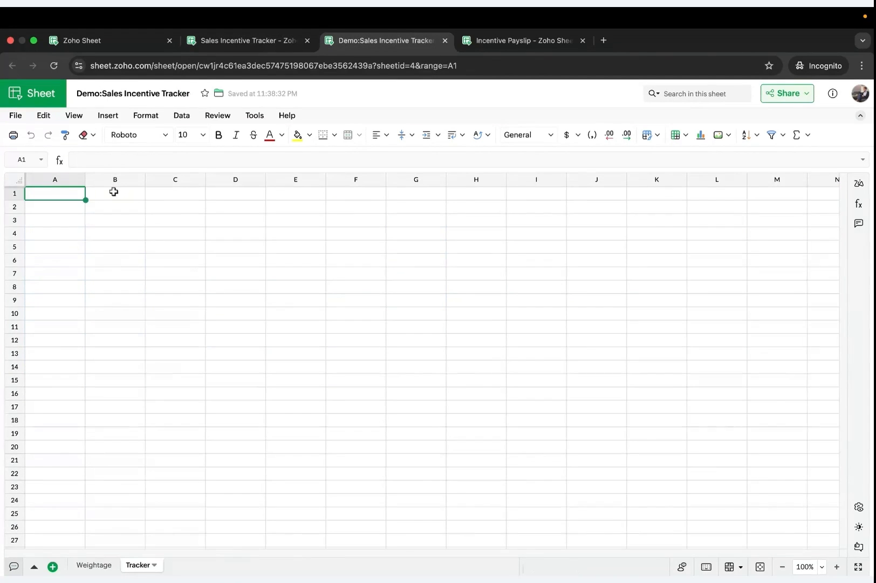
key("ctrl+v")
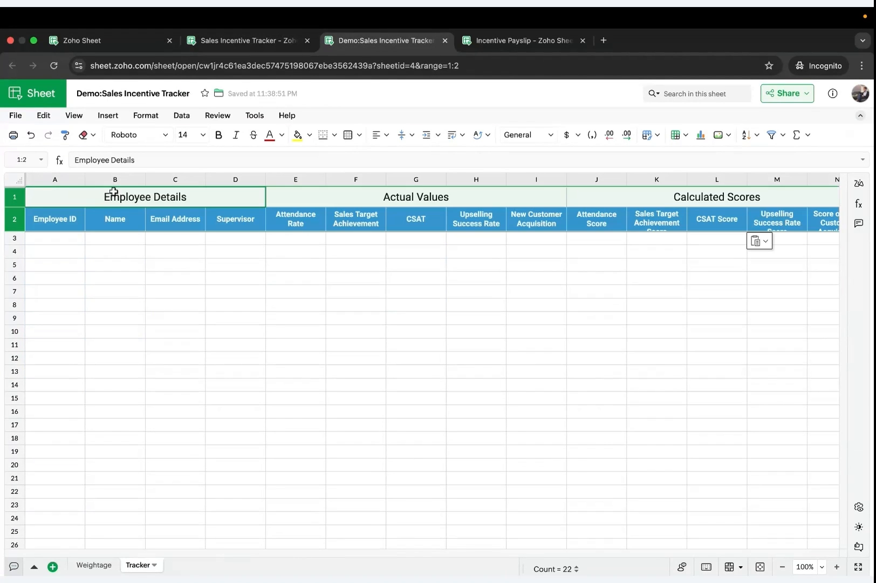
Copy the employee details and actual values in A3:I12 of the original Tracker sheet into the demo Tracker sheet at A3.
left_click(224, 42)
left_click(40, 243)
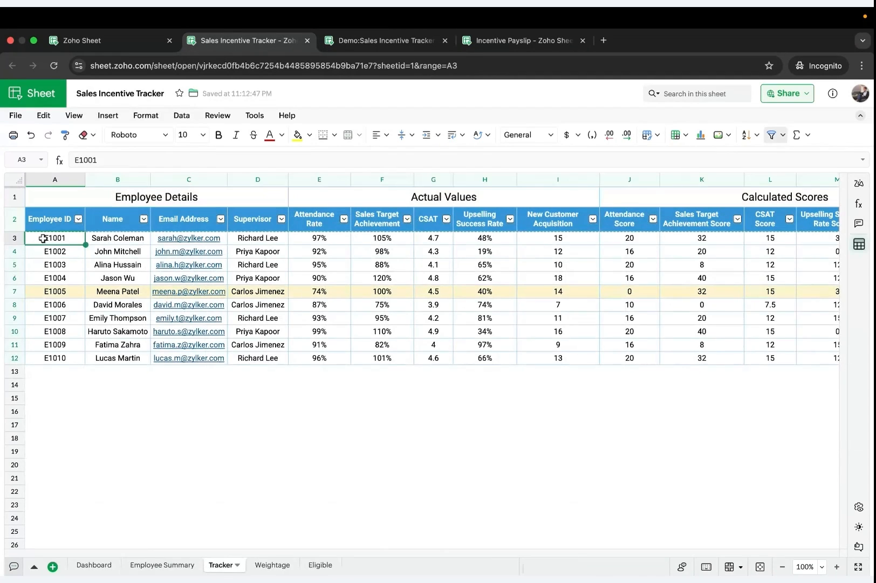
scroll(161, 315, "right", 2)
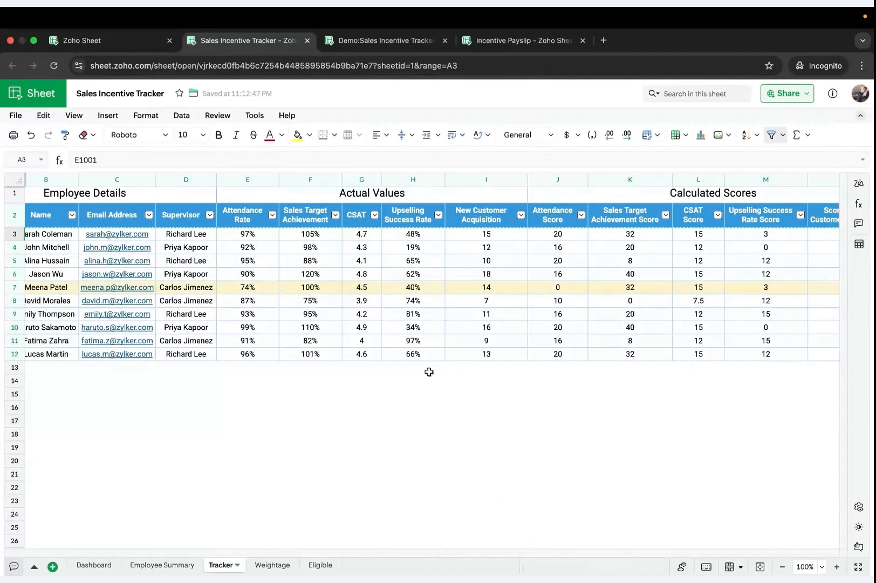
left_click(476, 357, "shift")
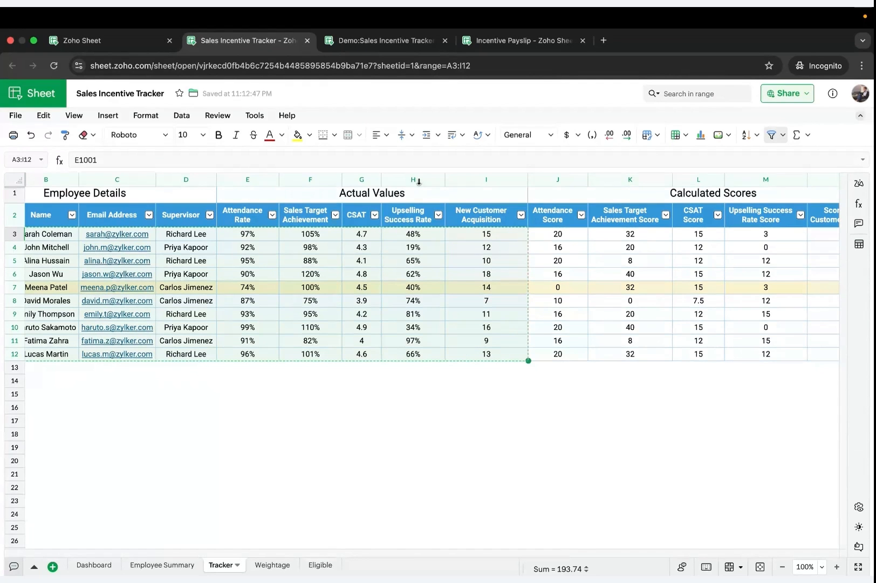
left_click(353, 42)
left_click(47, 237)
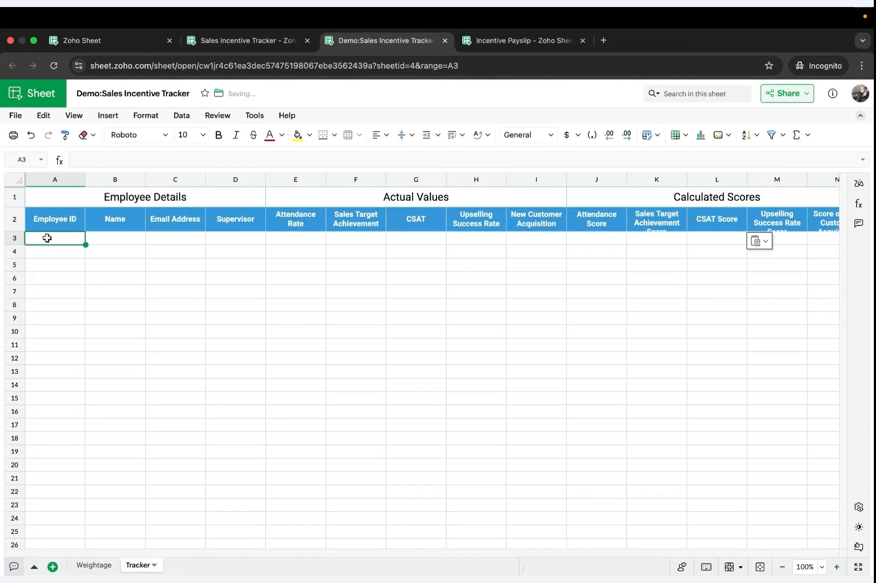
key("super+v")
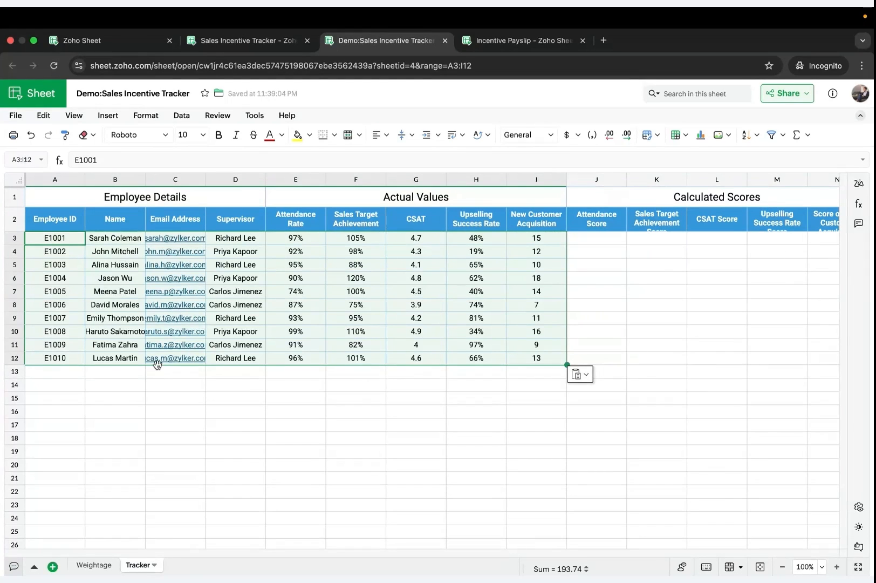
left_click(161, 375)
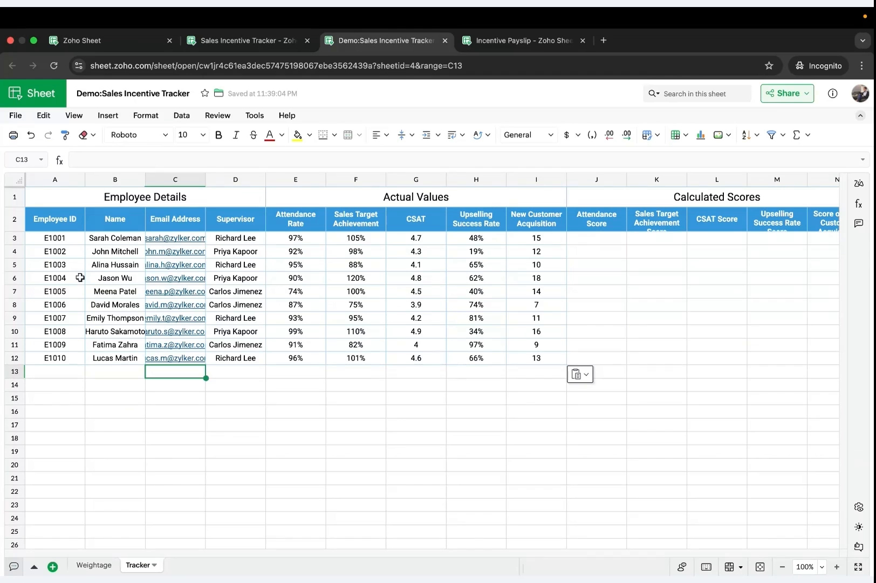
Convert A2:R12 on the demo Tracker sheet into a table containing a header, using the blue Light 2 style.
left_click(48, 224)
scroll(146, 261, "right", 6)
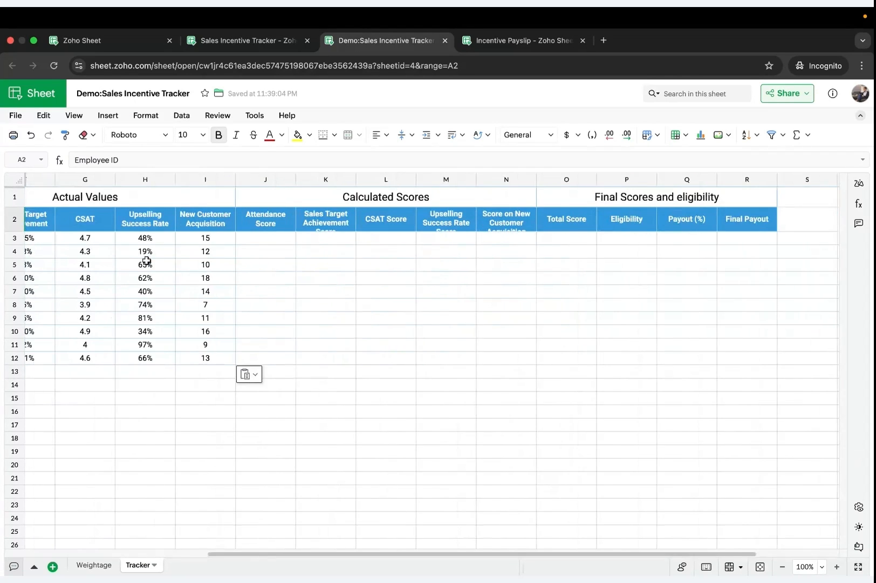
scroll(146, 261, "right", 2)
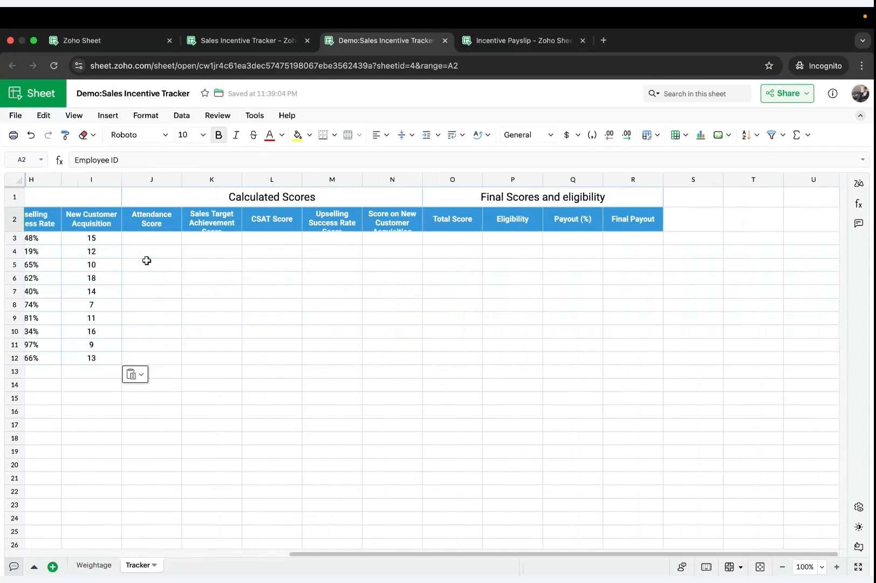
left_click(643, 355, "shift")
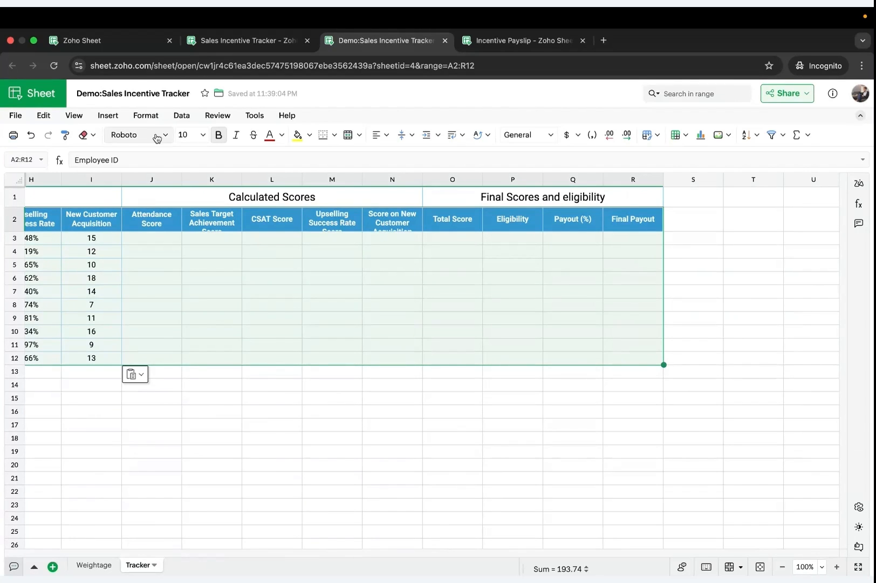
left_click(146, 117)
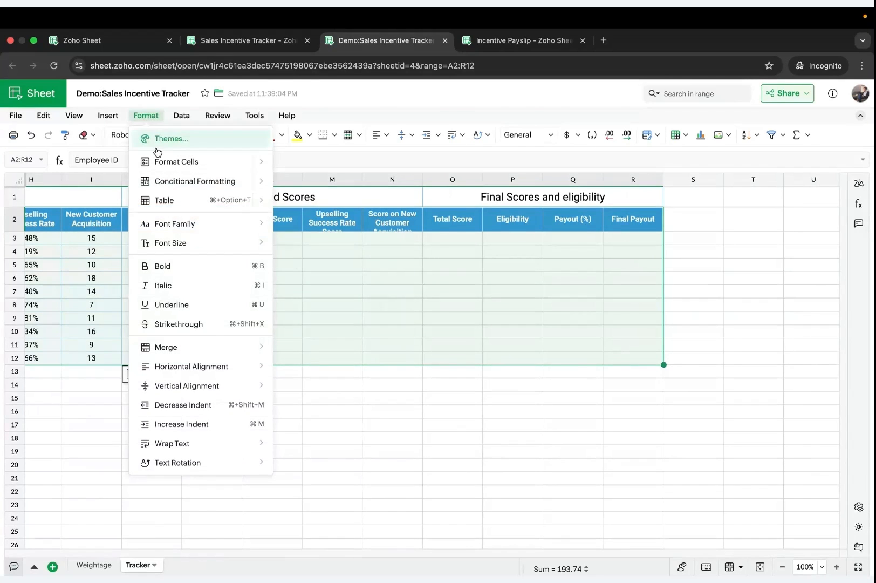
mouse_move(168, 199)
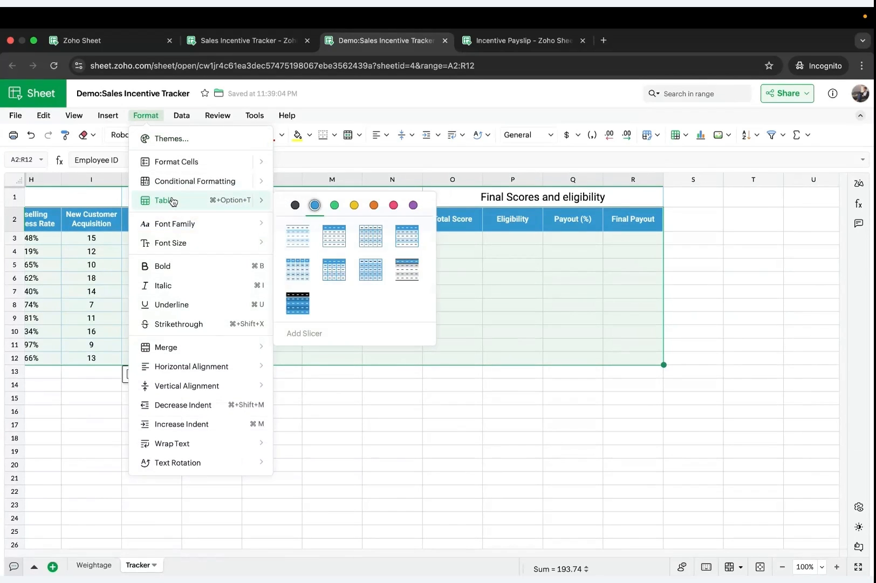
left_click(345, 235)
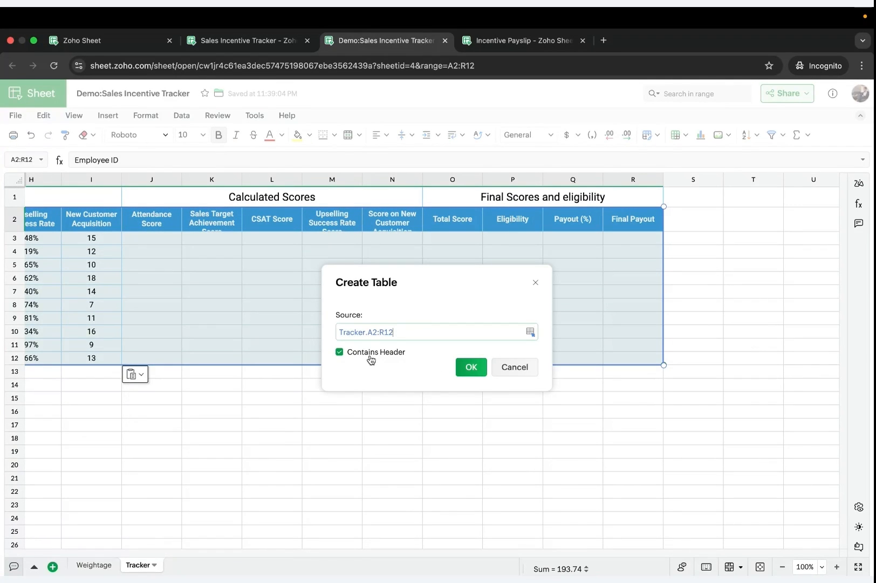
left_click(468, 368)
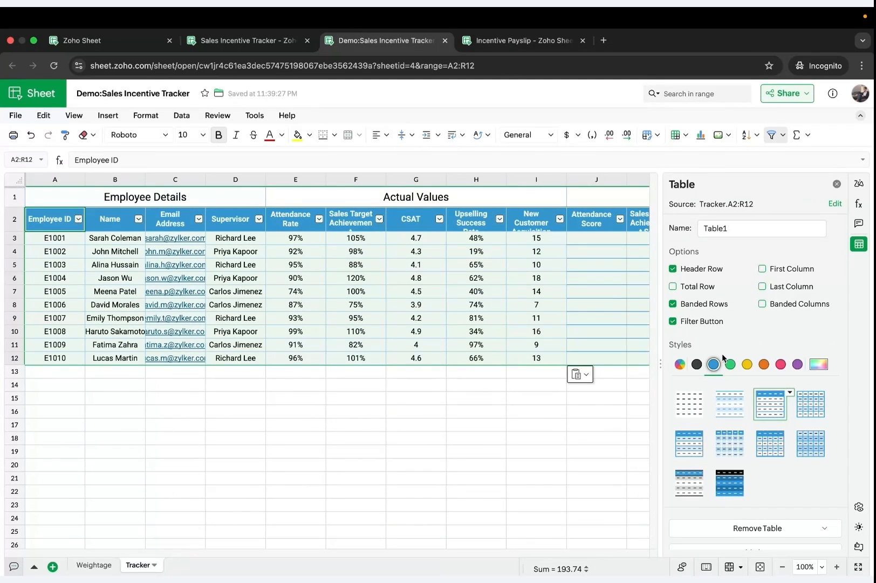
Reapply the table's blue Light 2 style with existing cell formats cleared, and enable Banded Columns.
left_click(790, 392)
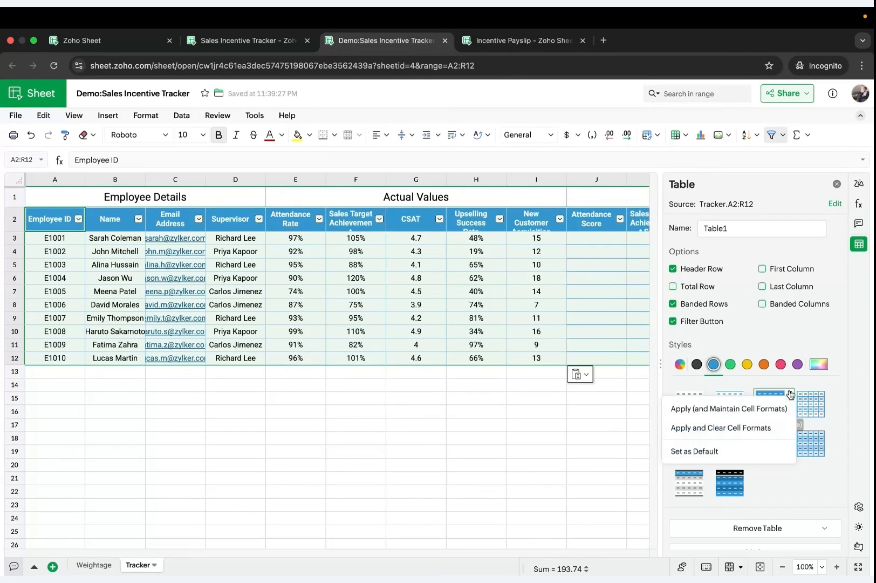
left_click(731, 429)
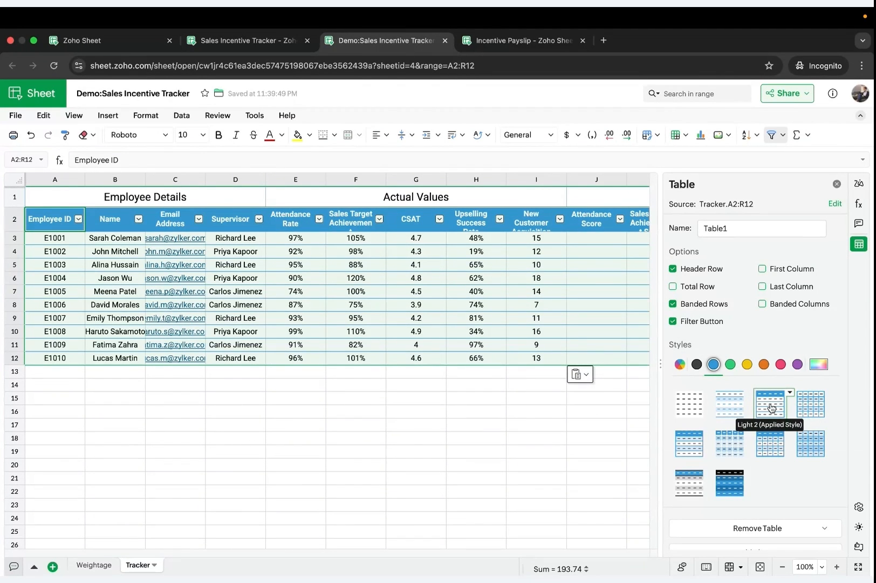
left_click(762, 303)
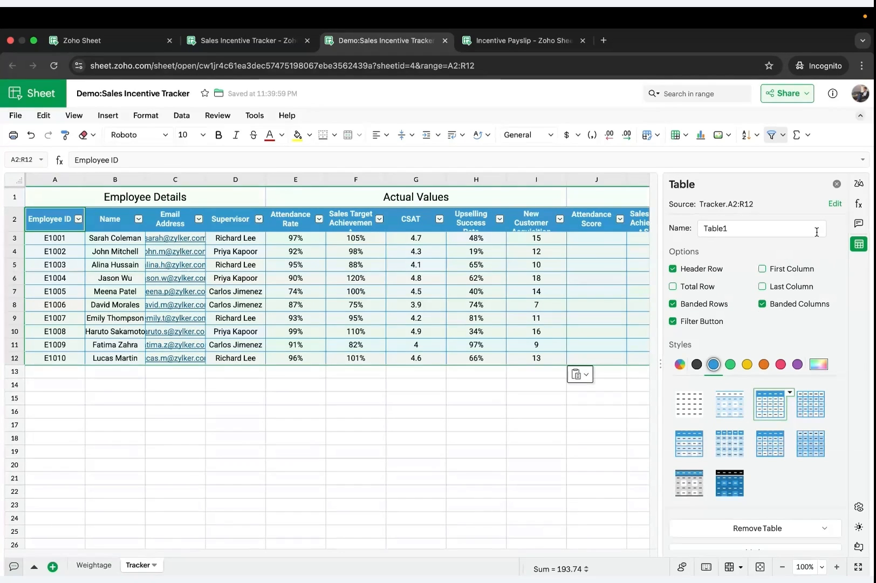
Close the table settings and hide the gridlines on the Tracker sheet.
left_click(836, 185)
left_click(199, 398)
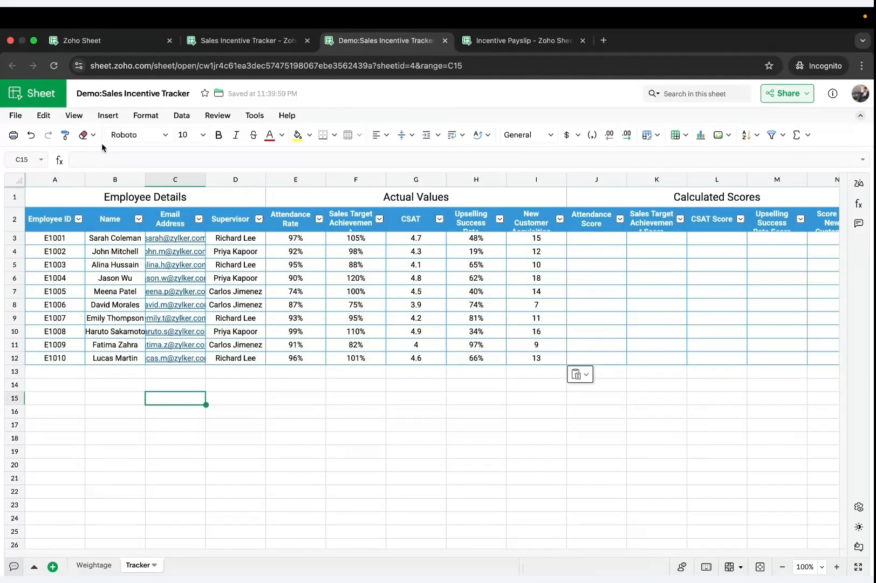
left_click(74, 116)
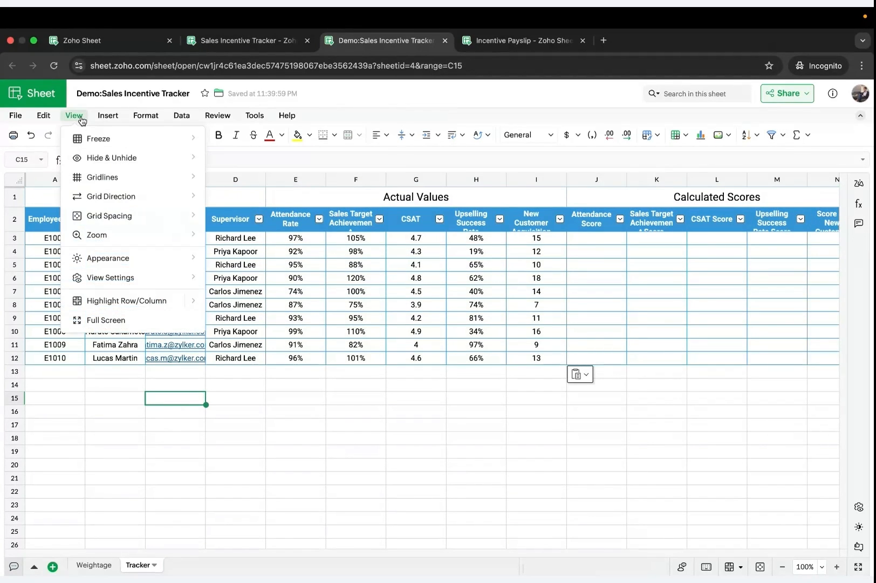
mouse_move(98, 181)
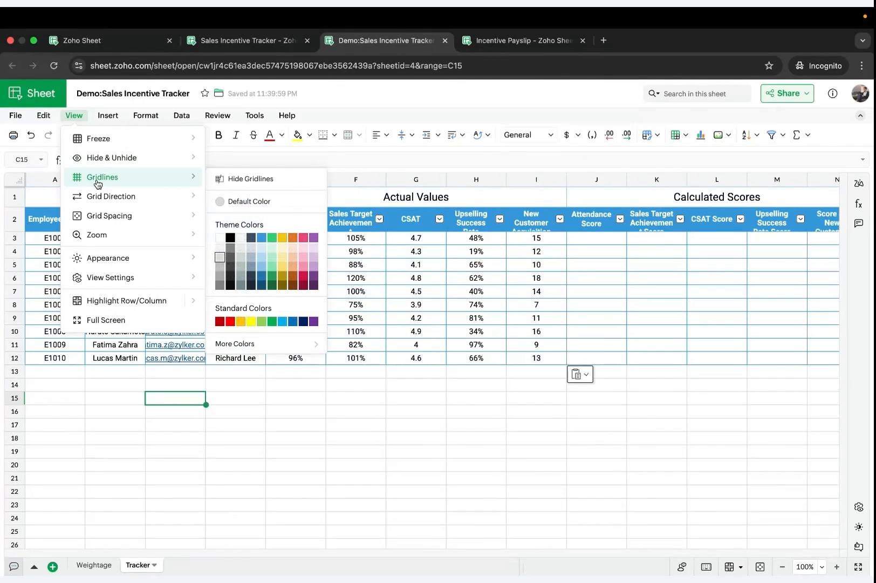
left_click(230, 178)
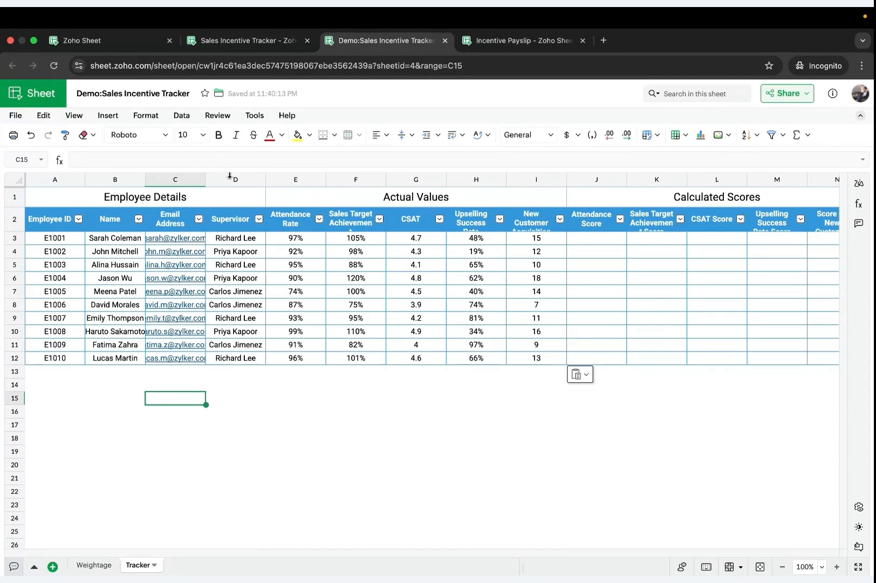
Auto-fit the width of column A and widen column C enough to show the full email addresses.
left_click(13, 220)
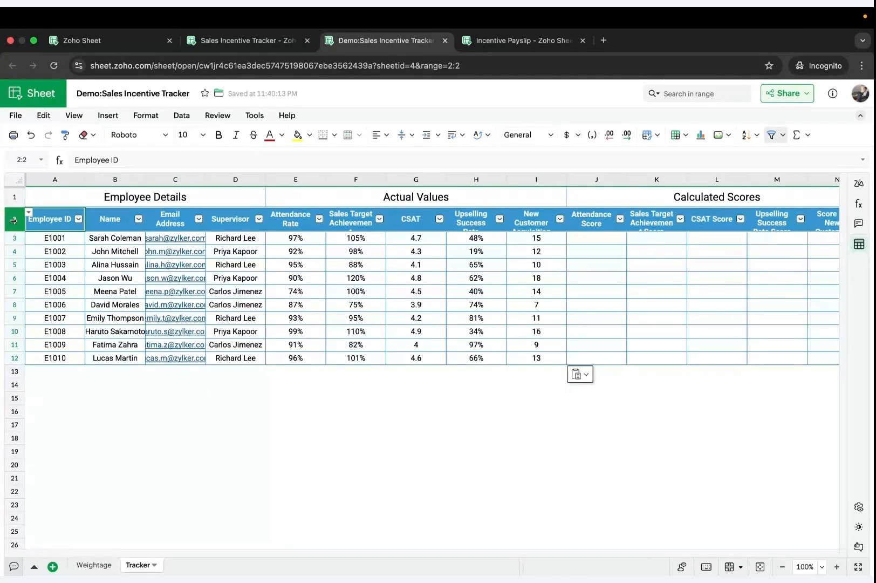
left_click(76, 181)
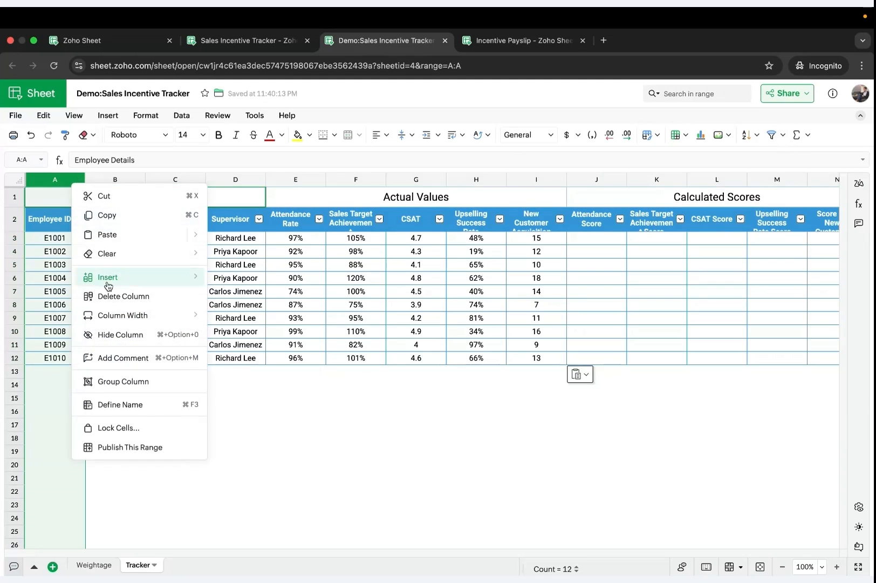
mouse_move(182, 315)
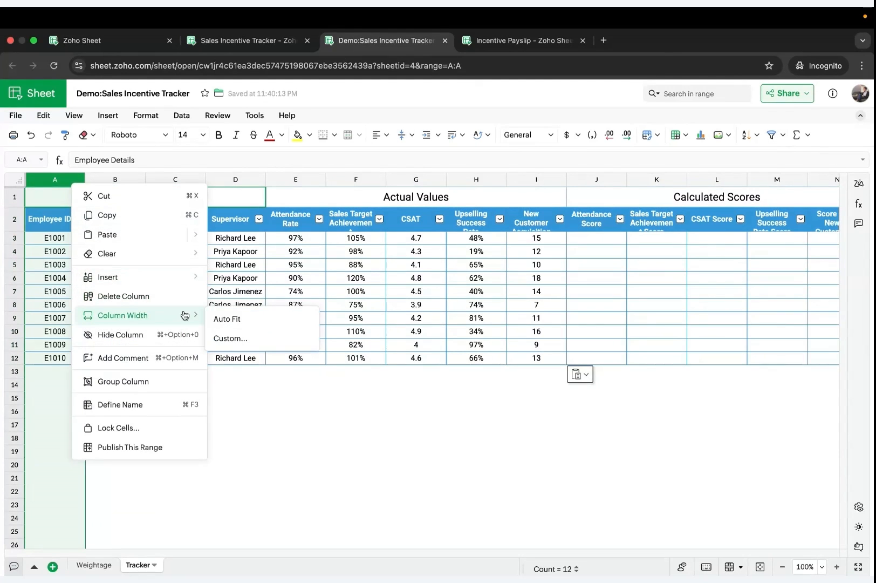
left_click(222, 319)
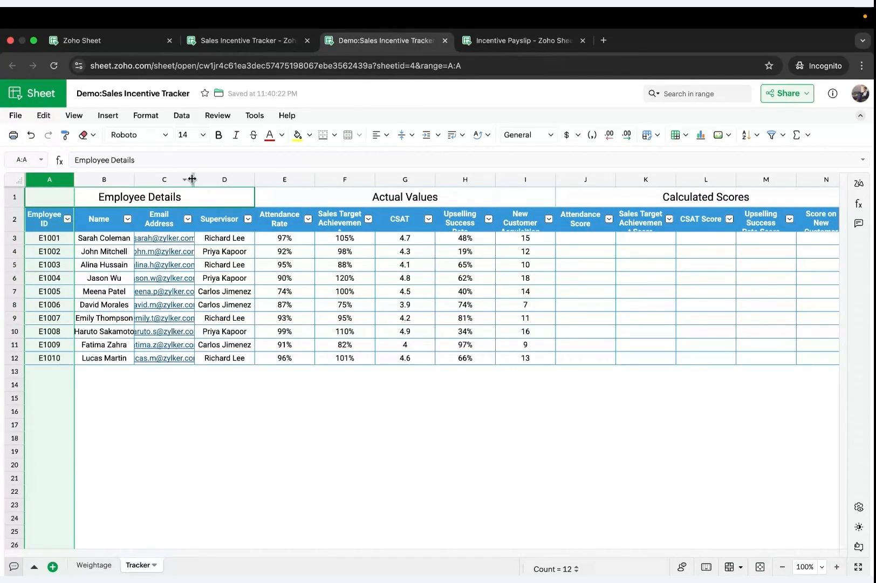
left_click_drag(193, 179, 231, 179)
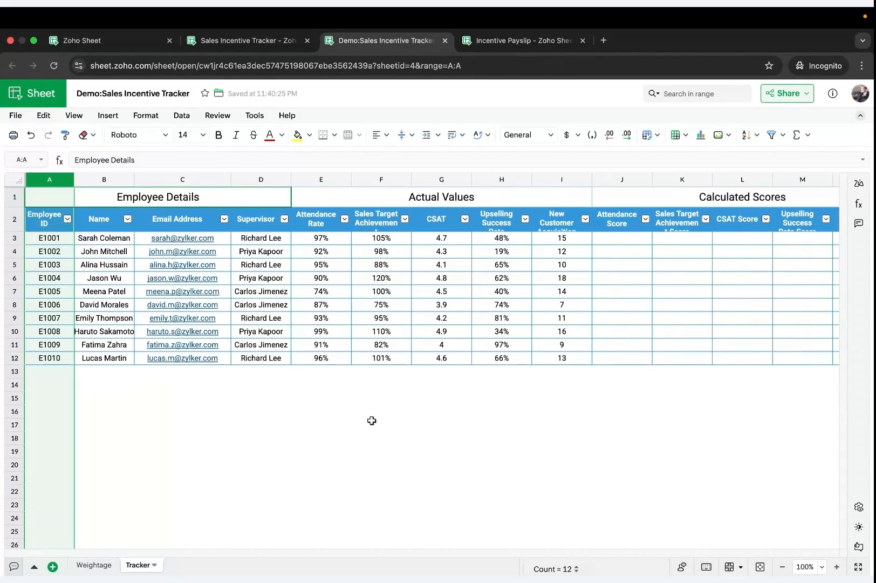
Increase the height of header row 2 so the three-line column headings fit.
left_click(353, 421)
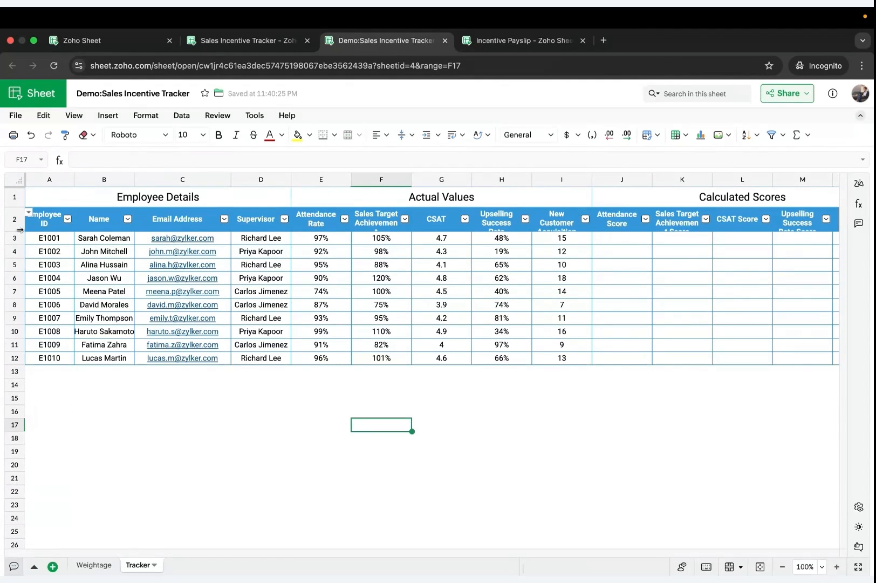
left_click_drag(19, 230, 19, 239)
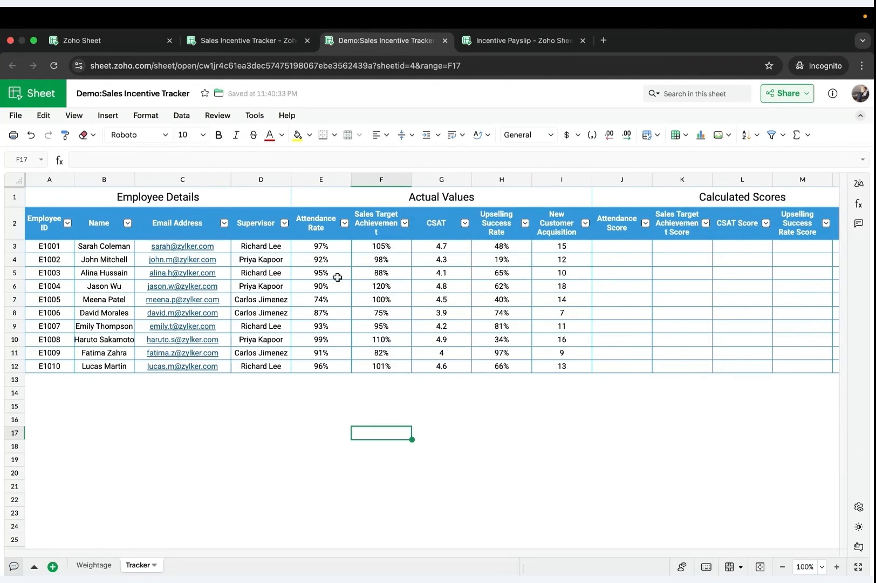
Start a VLOOKUP formula in J3 that looks up the Attendance Rate in the Weightage sheet's Attendance range B14:C18.
scroll(337, 277, "right", 3)
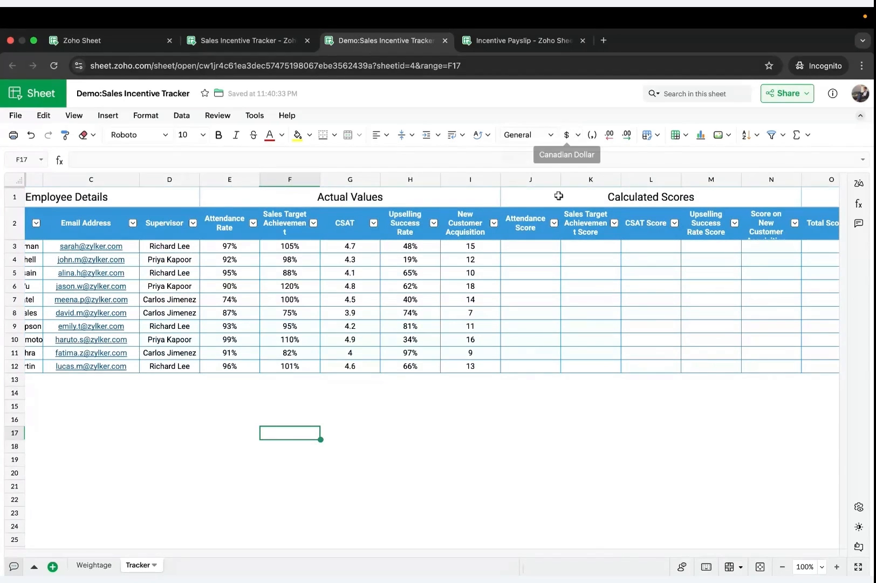
left_click(512, 246)
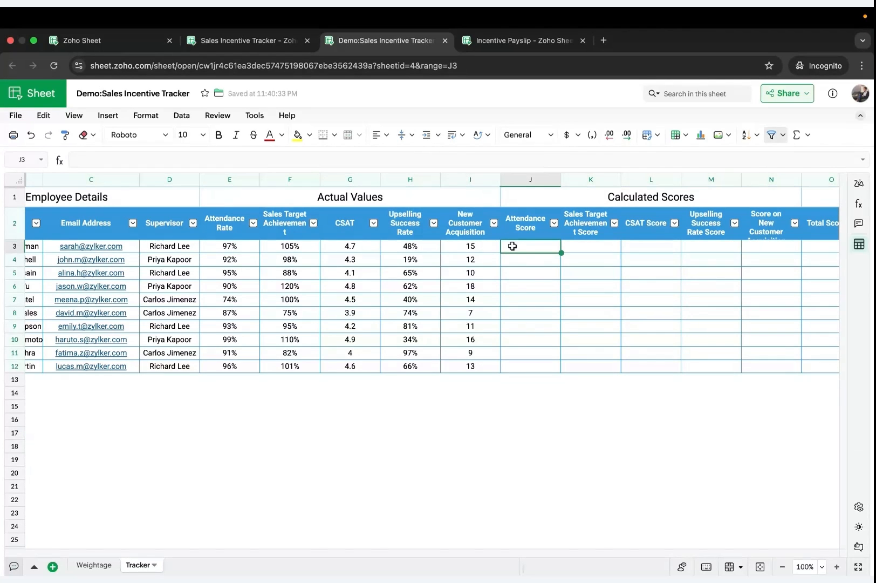
type("=vl")
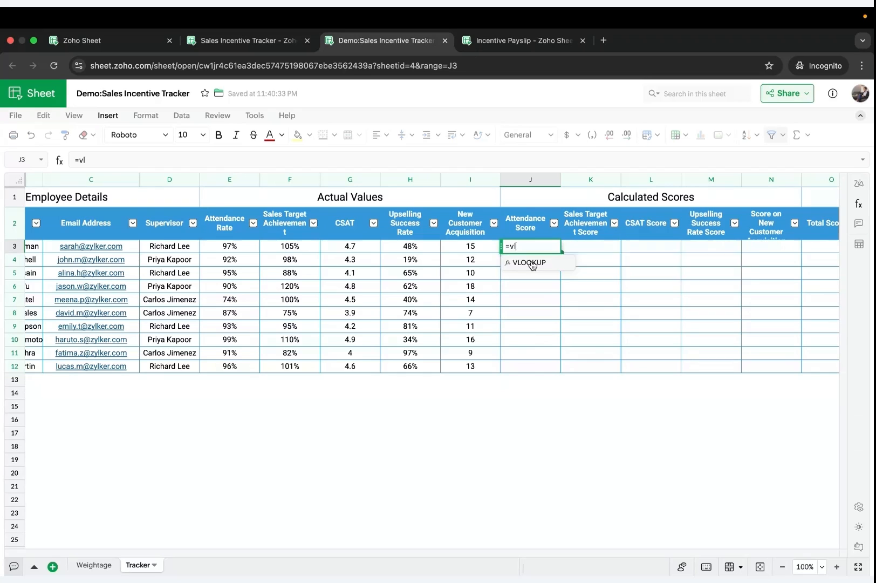
left_click(529, 263)
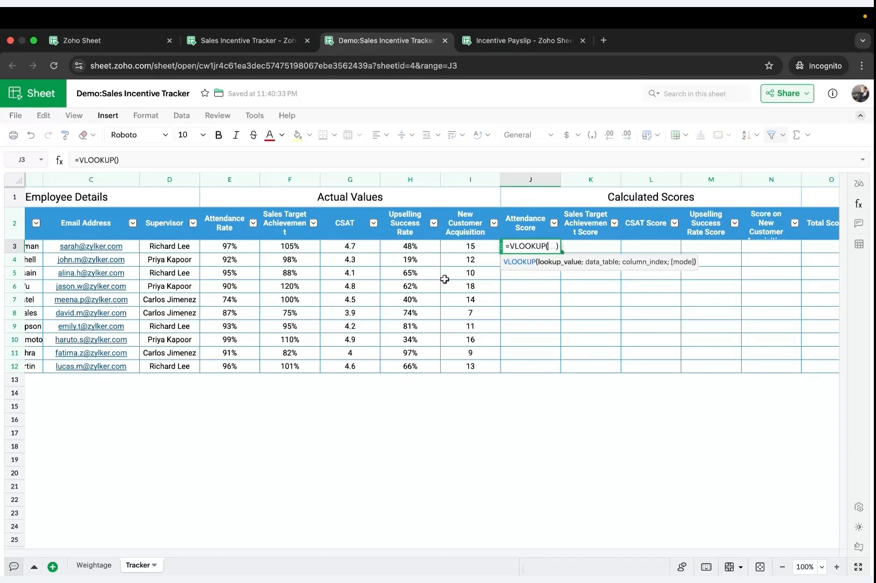
left_click(233, 247)
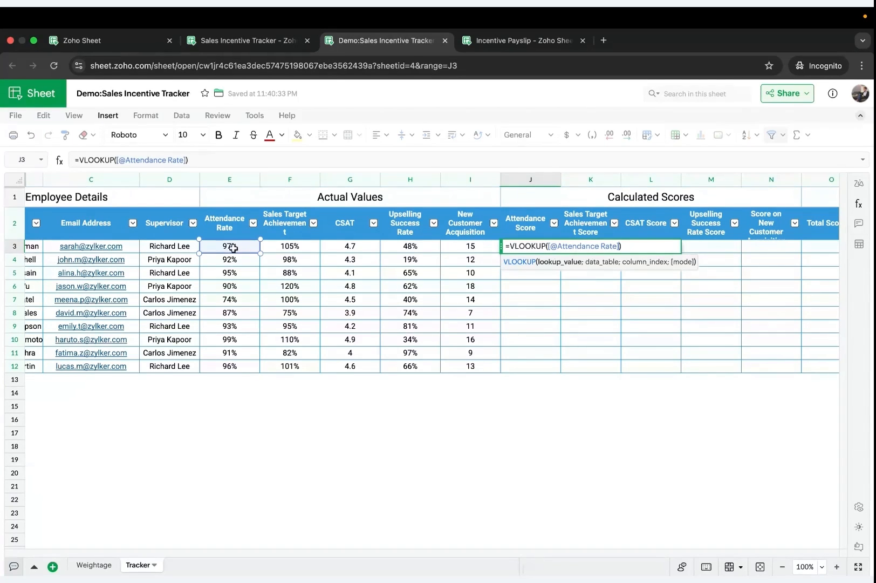
type(",")
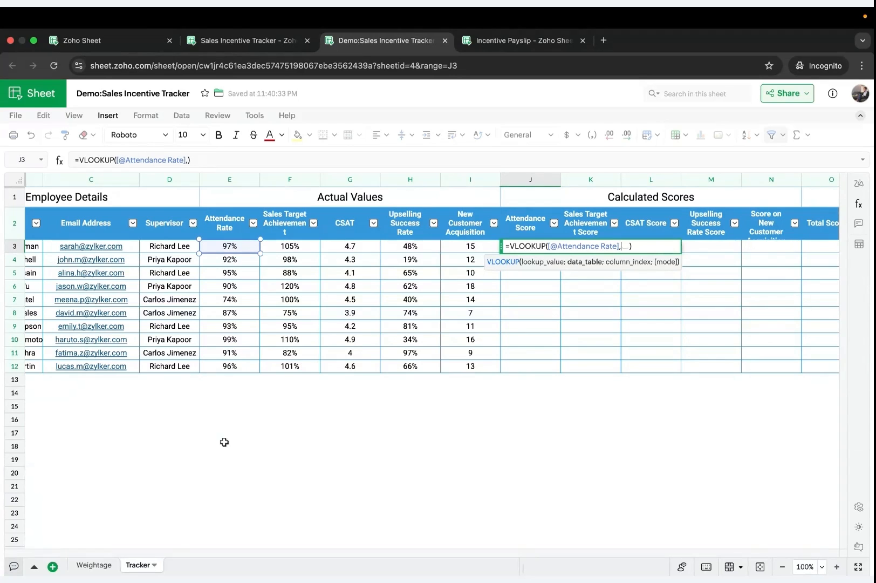
left_click(91, 565)
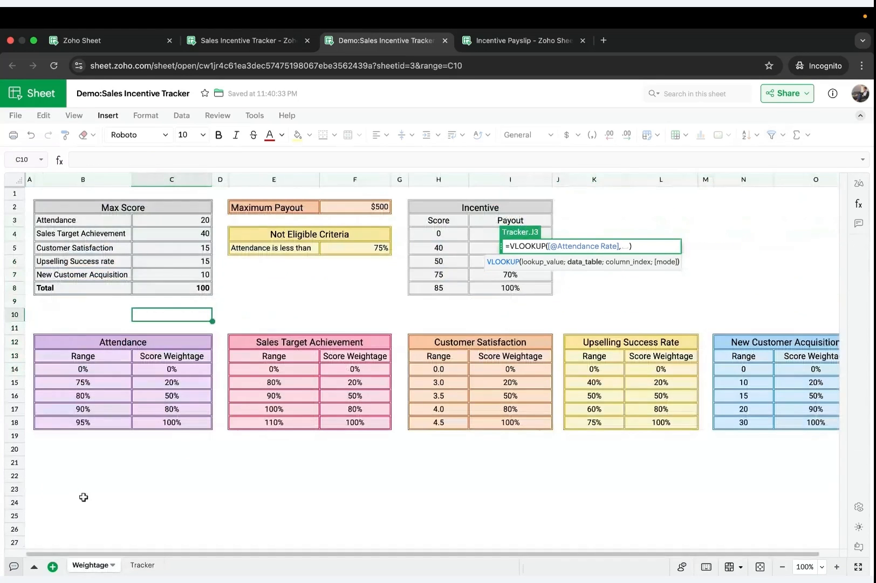
left_click(74, 373)
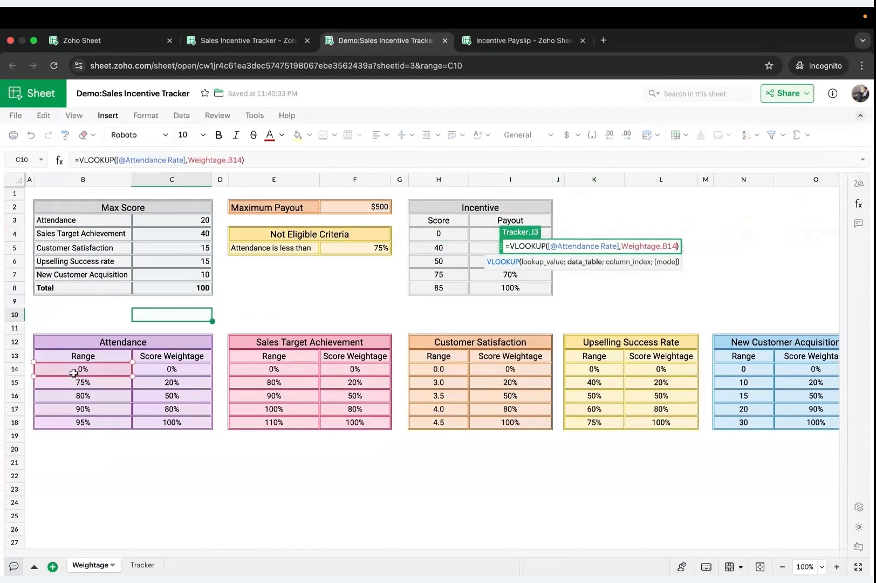
left_click(163, 419, "shift")
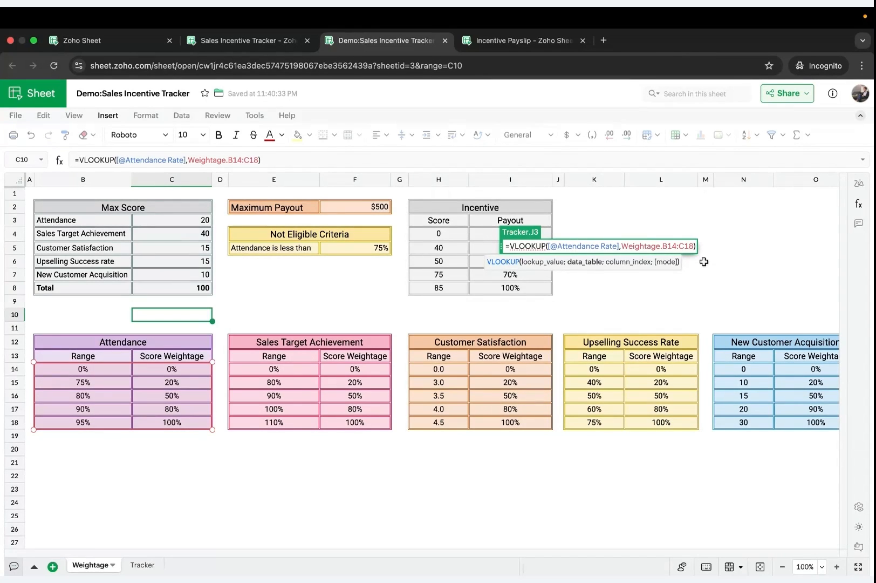
Make the lookup range in the J3 formula absolute, as Weightage.$B$14:$C$18.
type("$")
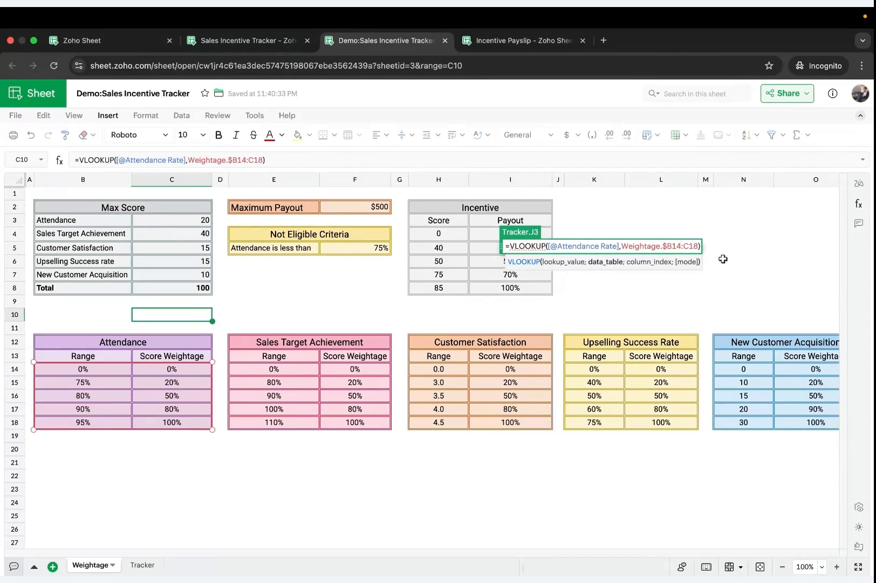
left_click(674, 248)
type("$")
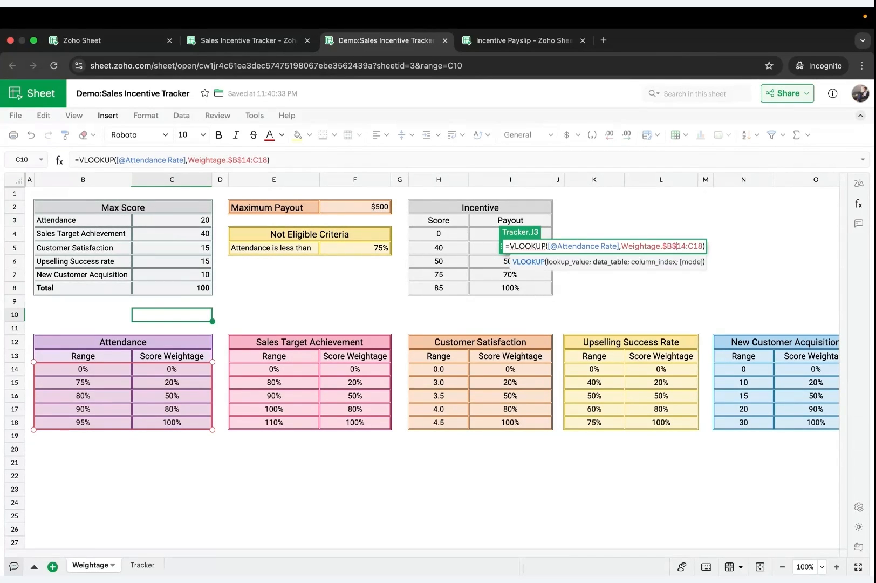
left_click(690, 246)
type("$")
left_click(701, 246)
type("$18")
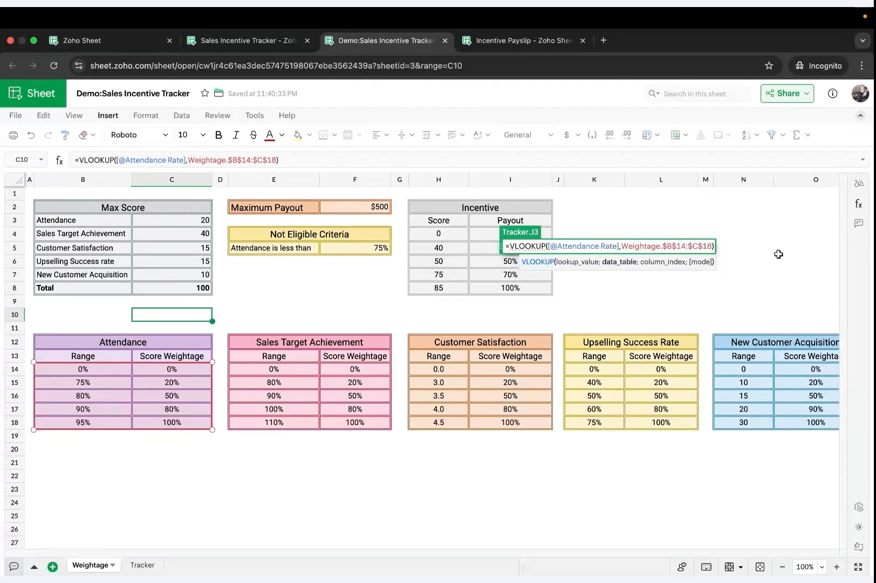
Complete the J3 VLOOKUP with column index 2 and mode 1, and enter the formula.
type(",")
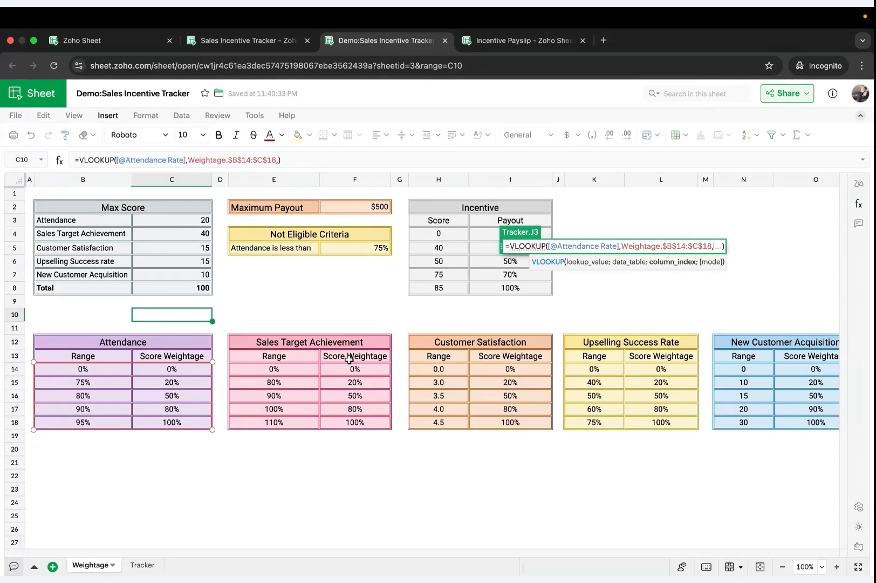
type("2,")
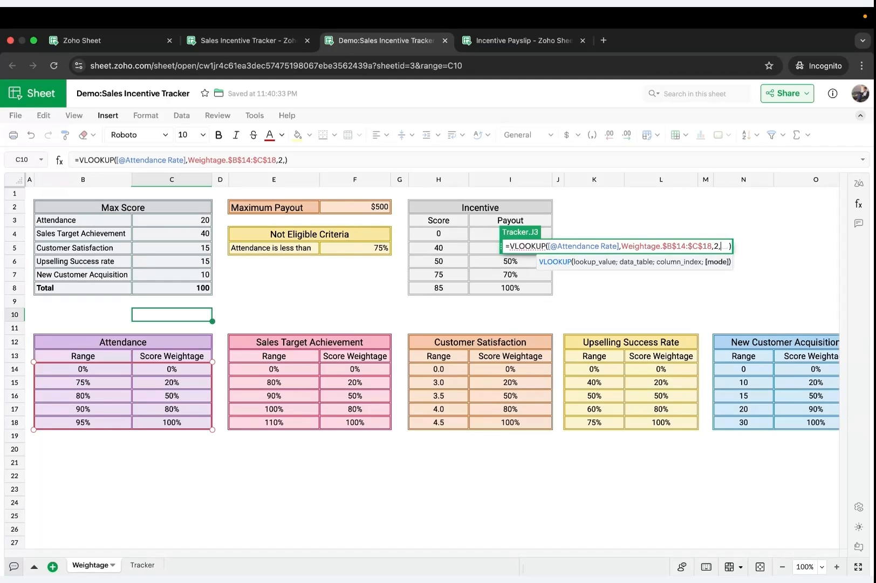
type("1")
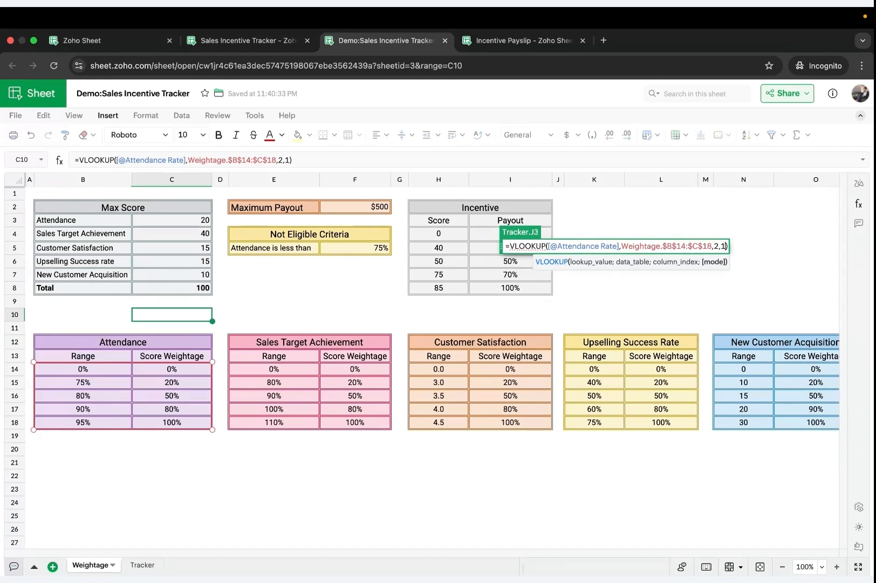
key("Return")
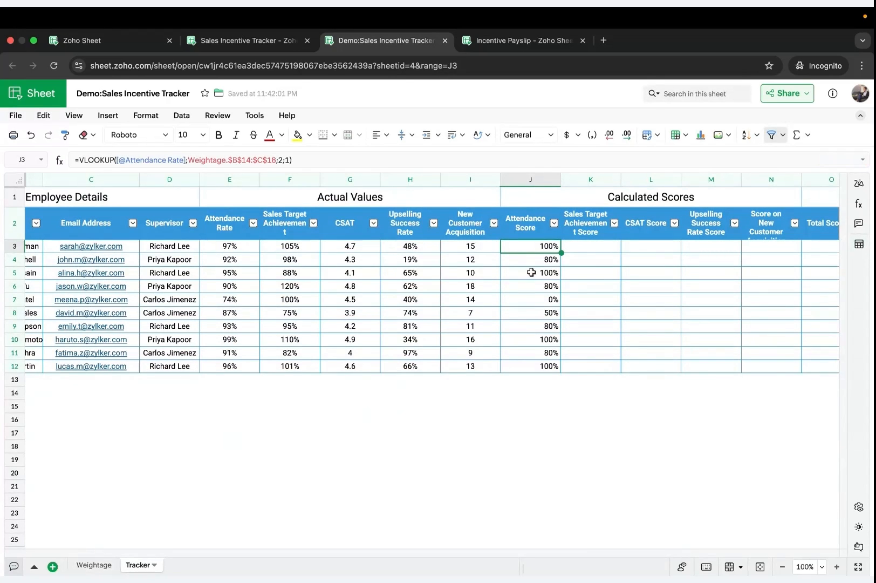
Multiply the VLOOKUP in J3 by the Attendance maximum score in Weightage cell C3, using an absolute reference.
double_click(532, 247)
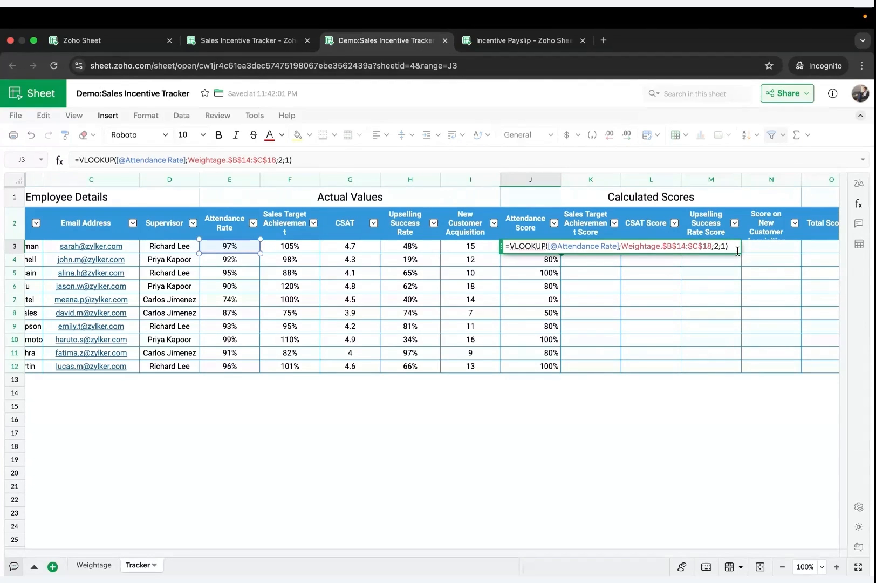
type("*")
left_click(94, 565)
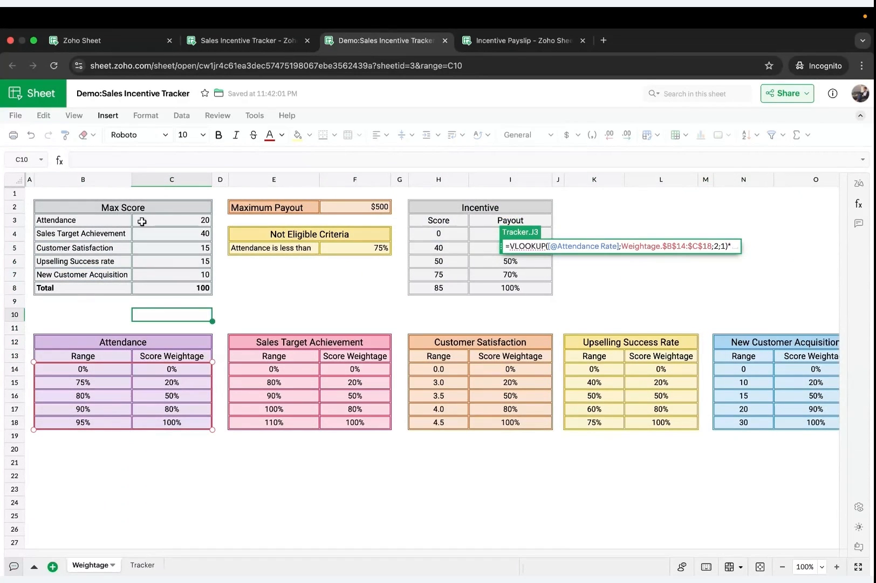
left_click(142, 221)
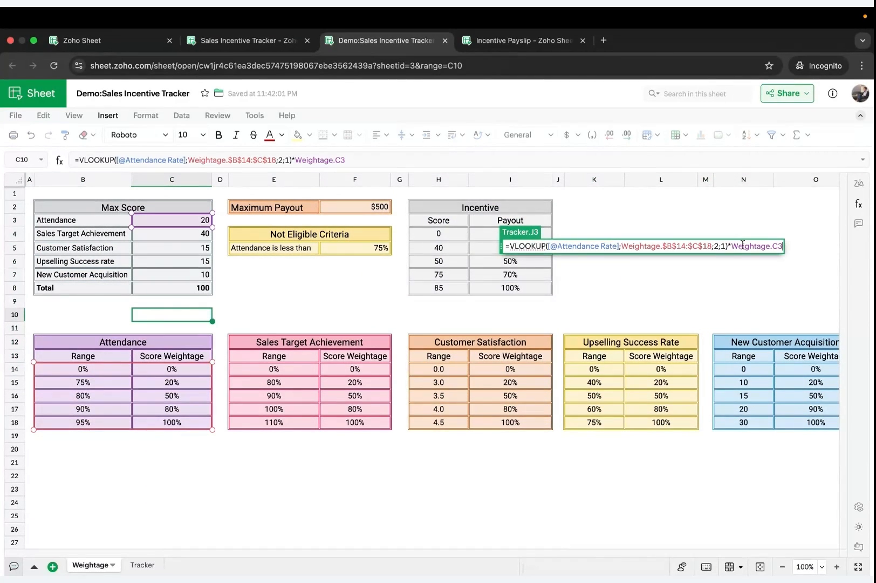
left_click(773, 245)
type("$")
key("Return")
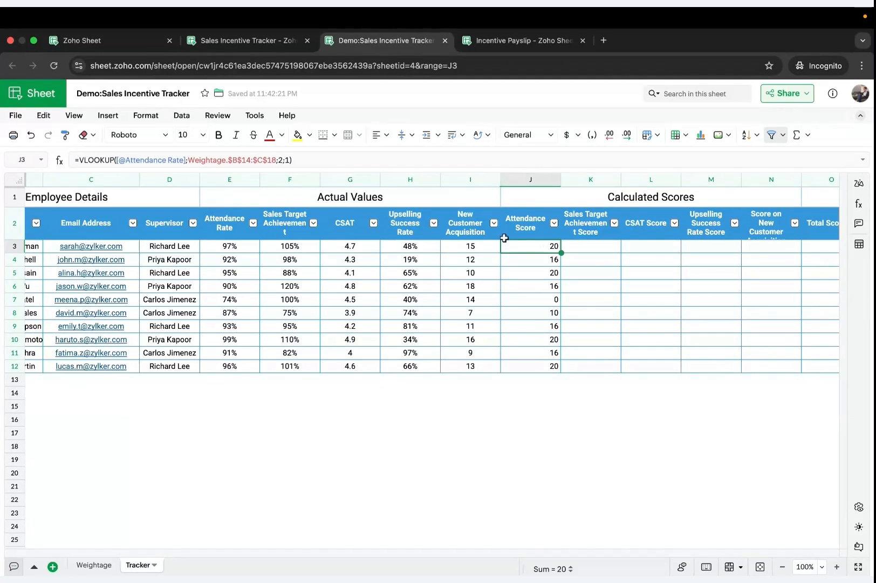
Copy the VLOOKUP formula text from J3 into the Sales Target Achievement Score cell K3.
left_click_drag(299, 161, 38, 161)
key("ctrl+c")
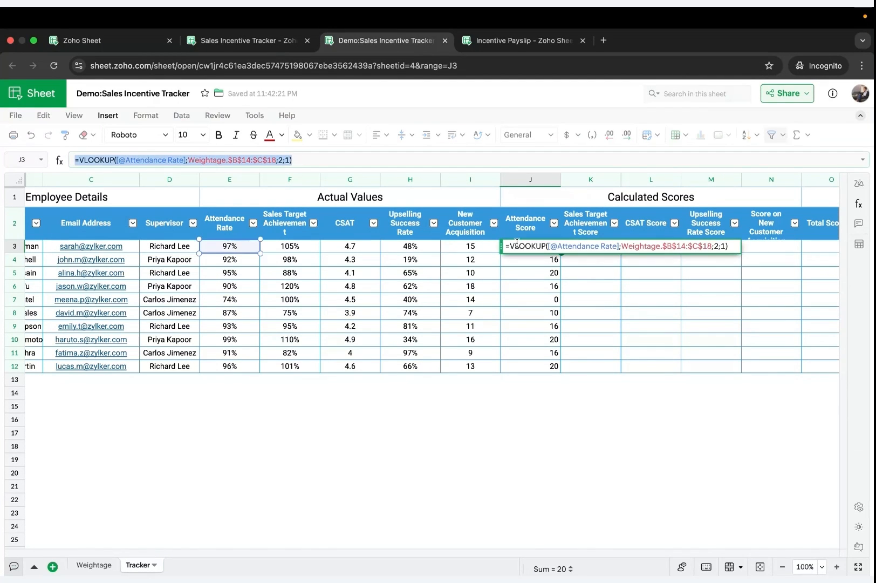
double_click(581, 248)
key("ctrl+v")
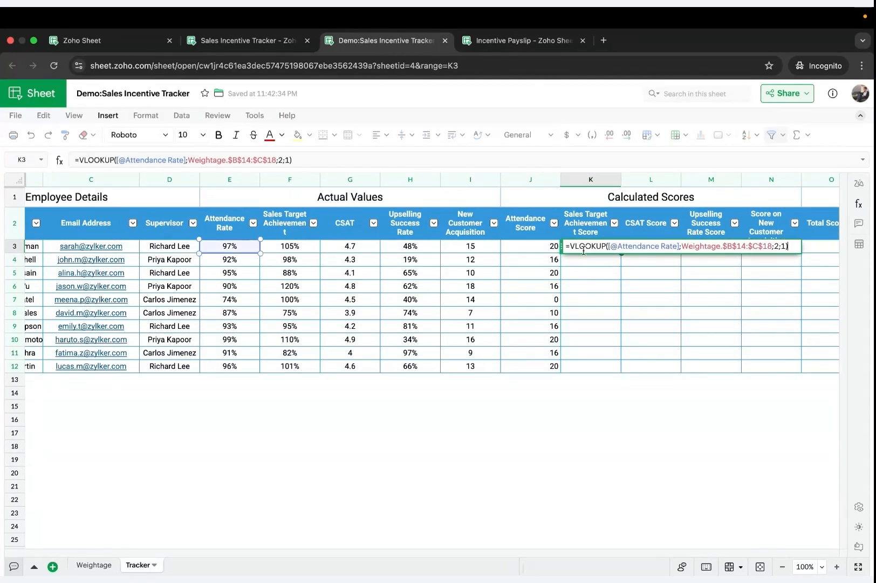
Replace the lookup value in the K3 formula with the row's Sales Target Achievement value from F3.
left_click(681, 250)
key("BackSpace")
key("BackSpace")
key("BackSpace")
key("BackSpace")
key("BackSpace")
key("BackSpace")
key("BackSpace")
key("BackSpace")
key("BackSpace")
key("BackSpace")
key("BackSpace")
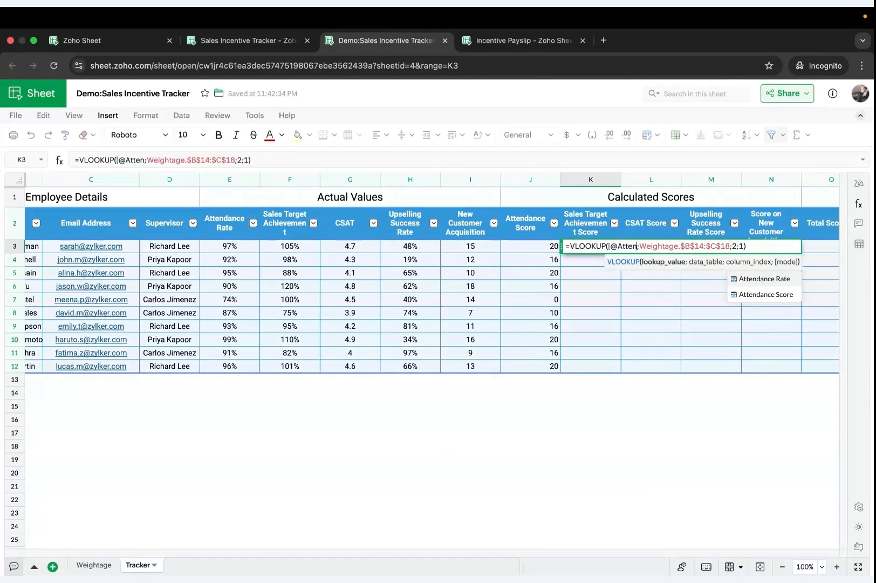
key("BackSpace")
key("BackSpace")
key("BackSpace")
key("BackSpace")
key("BackSpace")
key("BackSpace")
key("BackSpace")
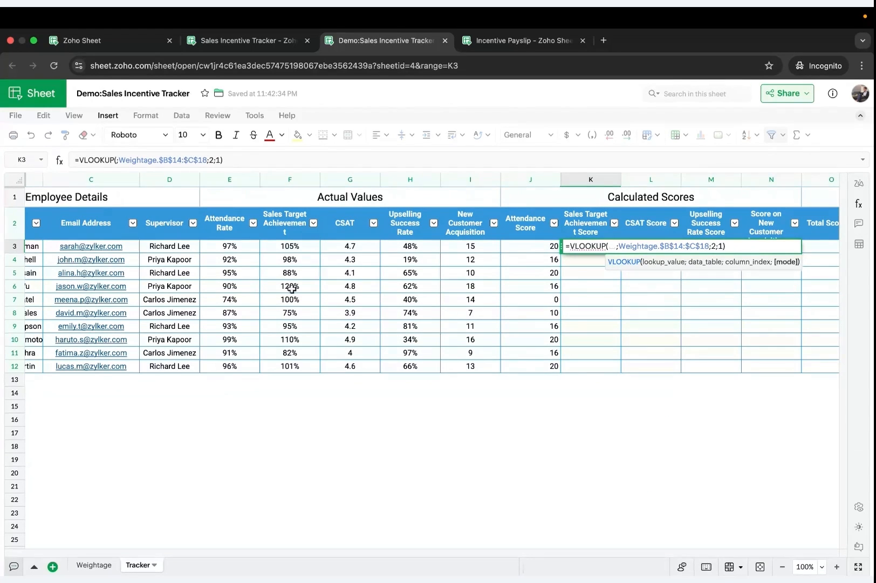
left_click(300, 250)
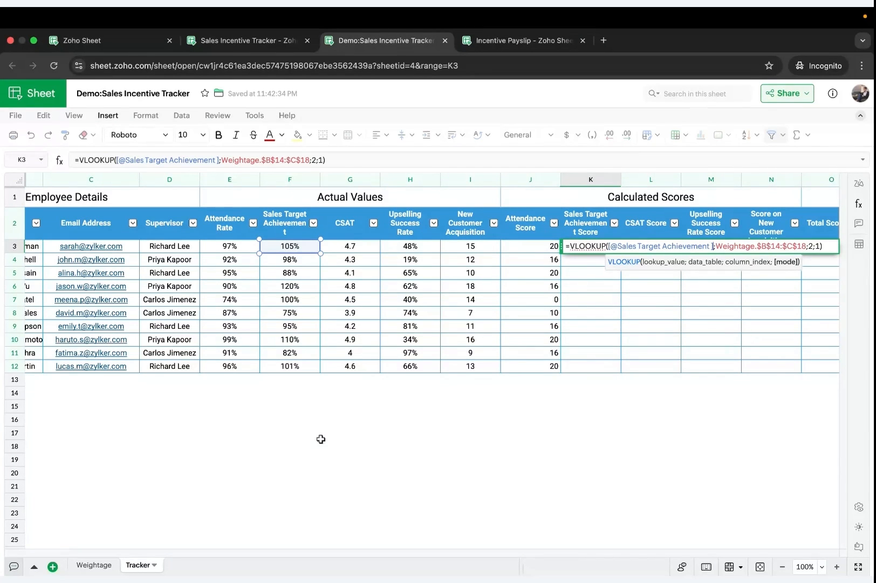
Change the K3 lookup range to the Sales Target Achievement table, Weightage.$E$14:$F$18.
left_click(94, 566)
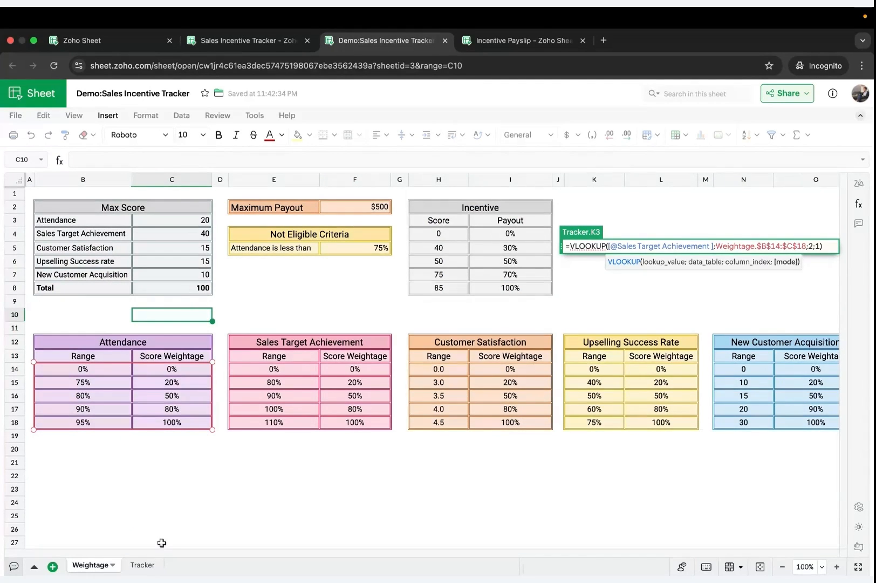
left_click(142, 567)
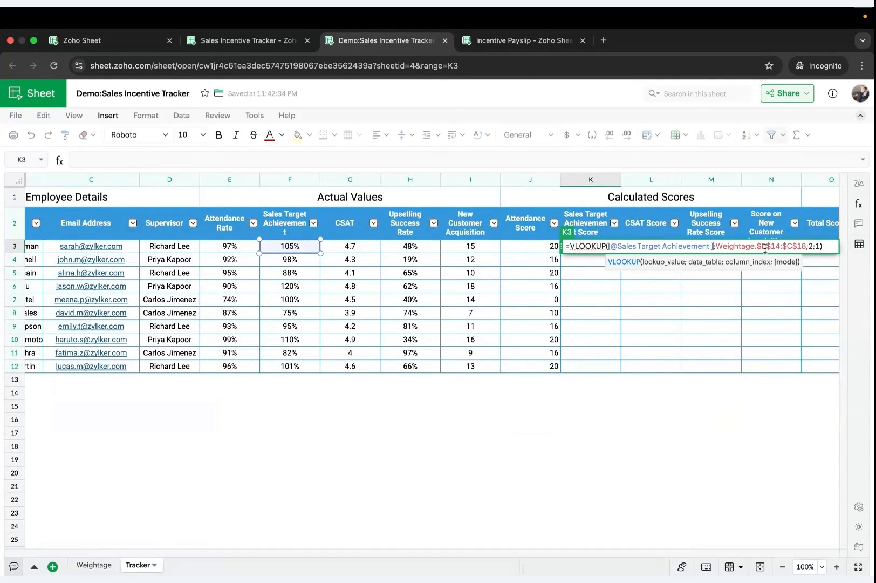
left_click(762, 246)
key("BackSpace")
type("E")
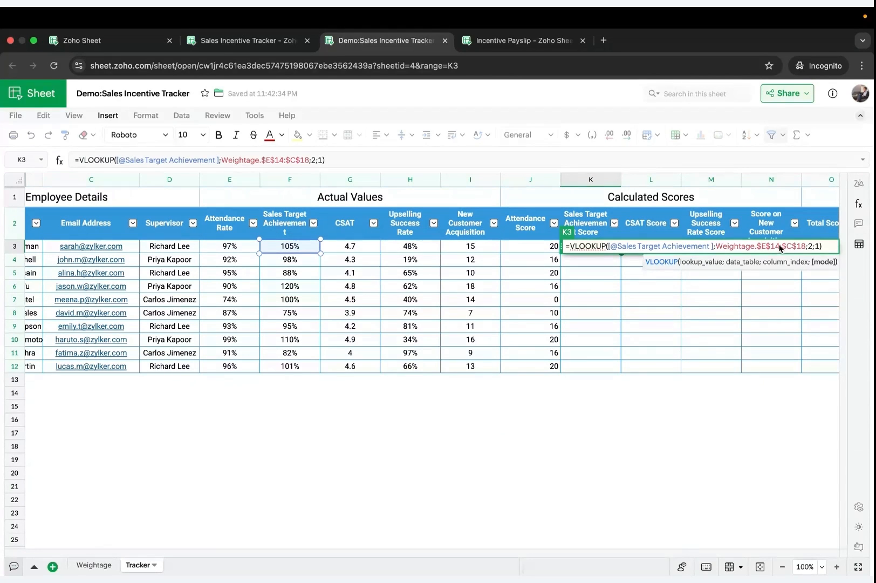
left_click(793, 246)
key("BackSpace")
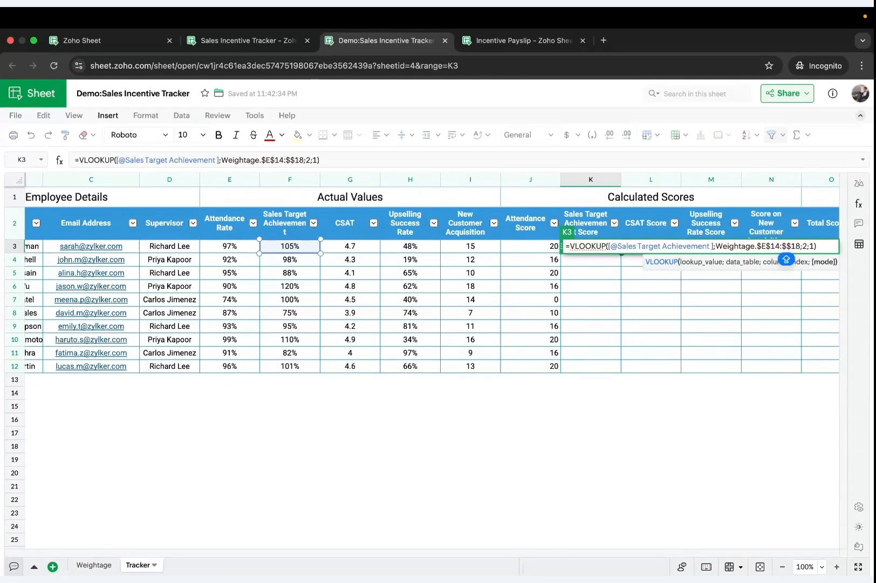
type("F")
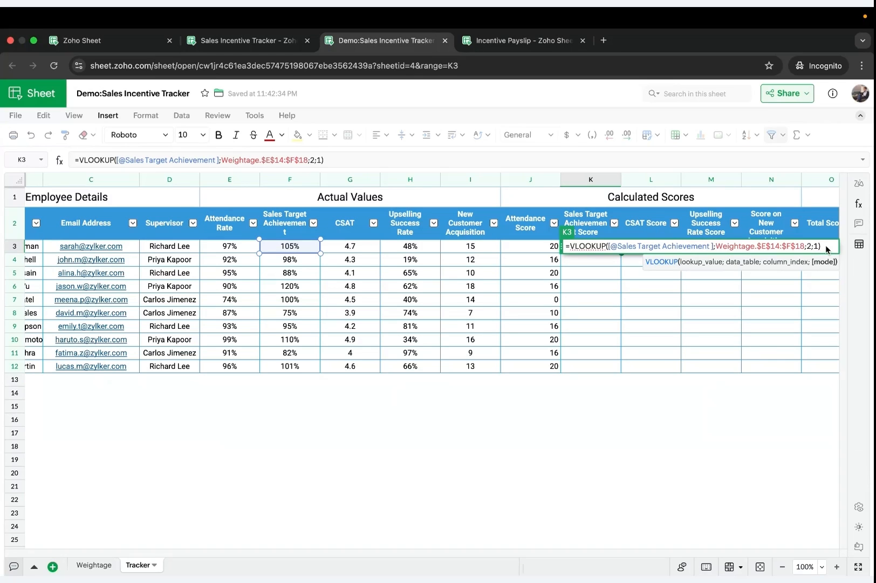
Multiply the K3 VLOOKUP by the Sales Target Achievement maximum score, Weightage.$C$4, and enter the formula.
type("*")
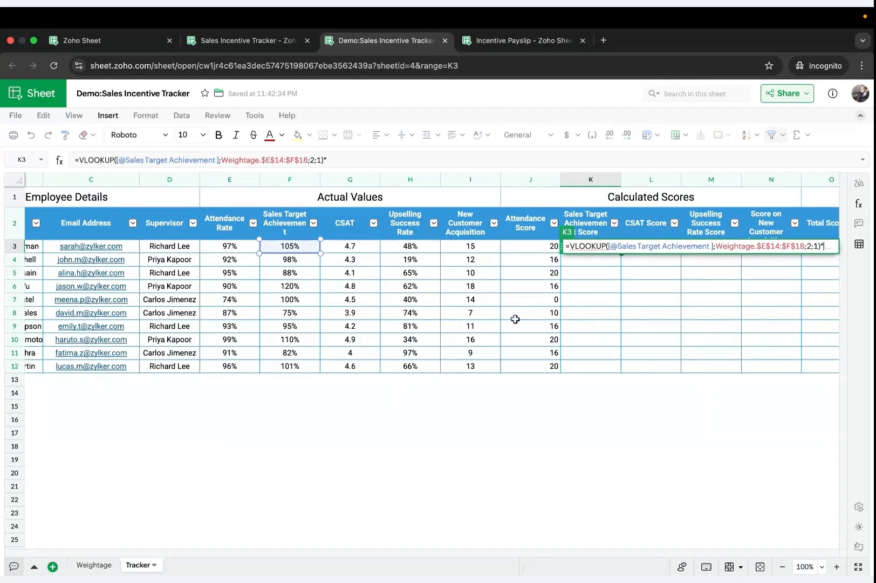
left_click(89, 564)
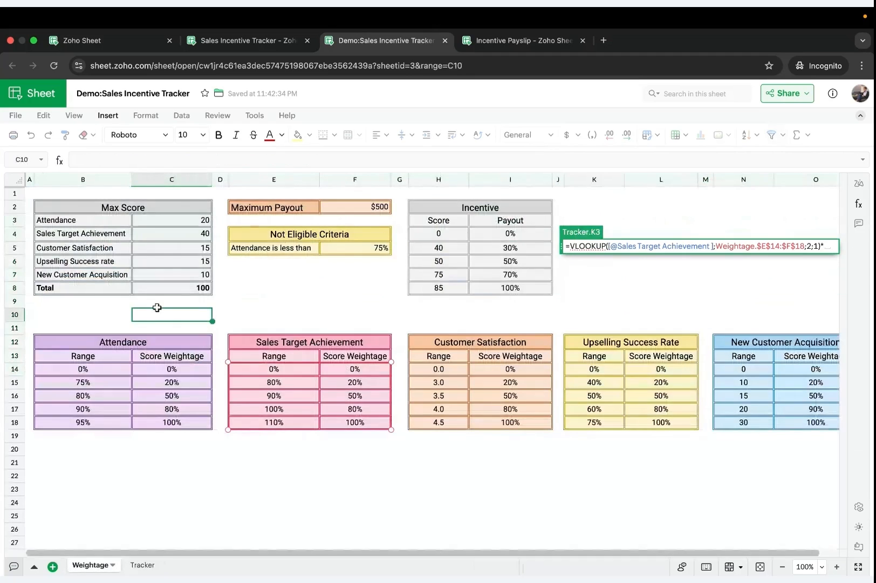
left_click(151, 235)
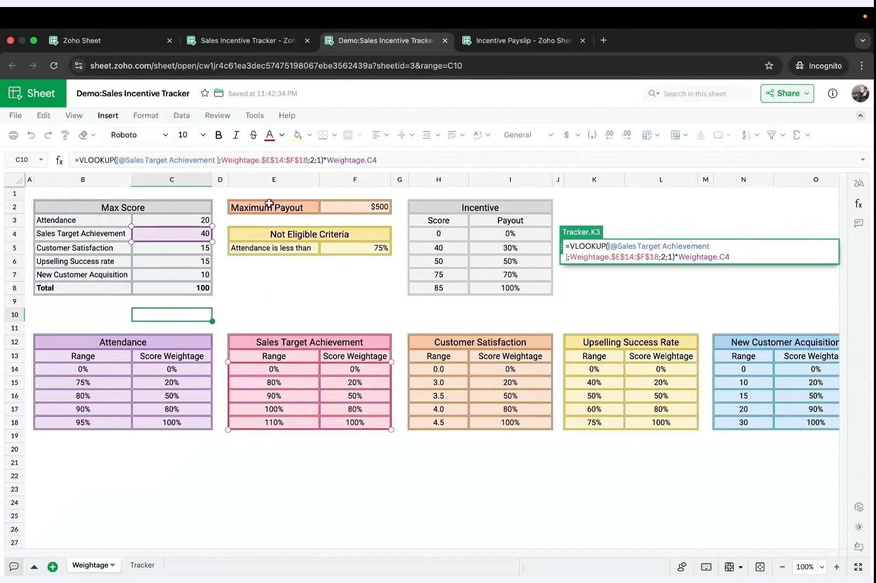
left_click(721, 255)
type("$")
key("Right")
key("Return")
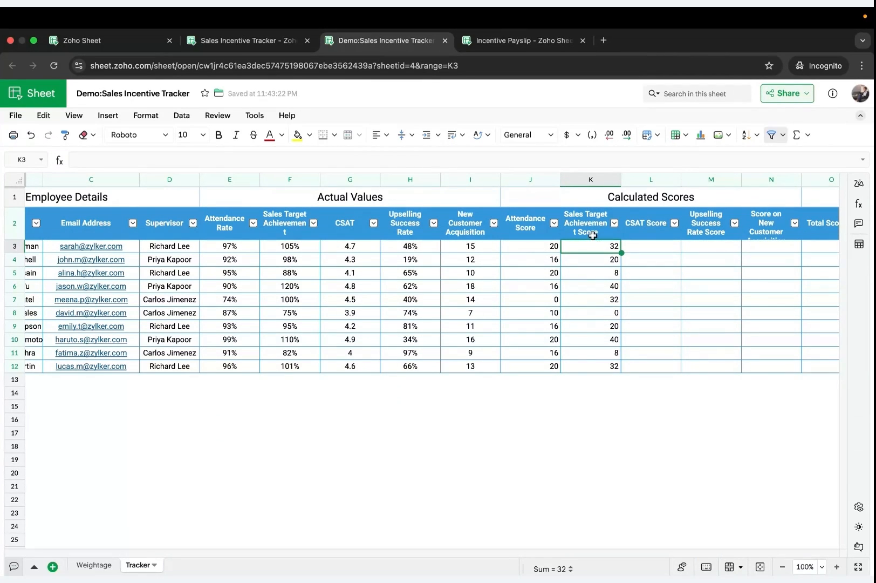
Copy the full formula text from K3 into the CSAT Score cell L3.
double_click(583, 248)
left_click_drag(566, 246, 644, 246)
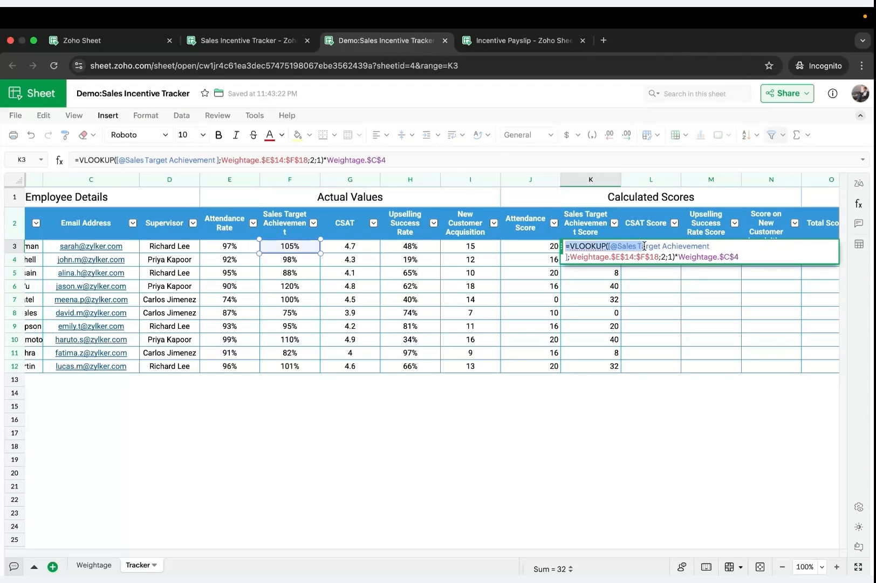
left_click(669, 276)
left_click(646, 249)
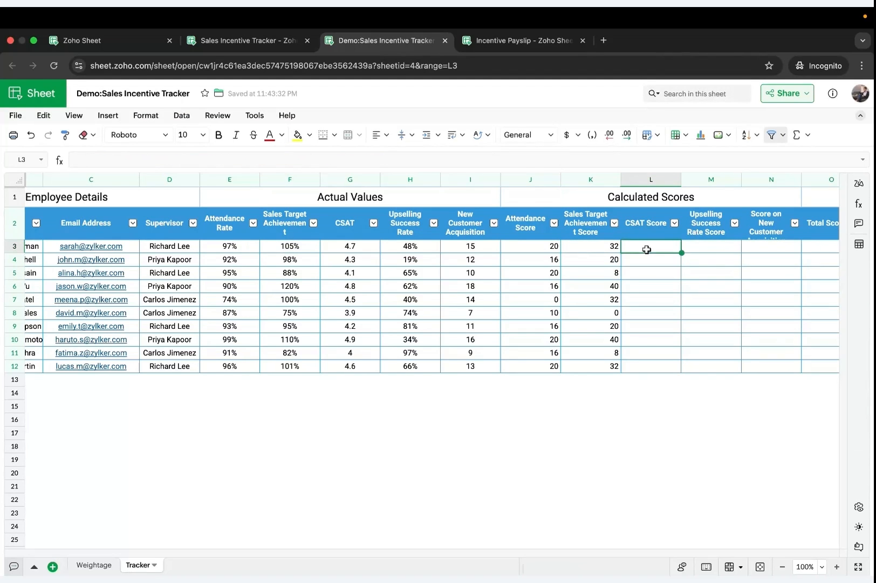
double_click(647, 249)
key("ctrl+v")
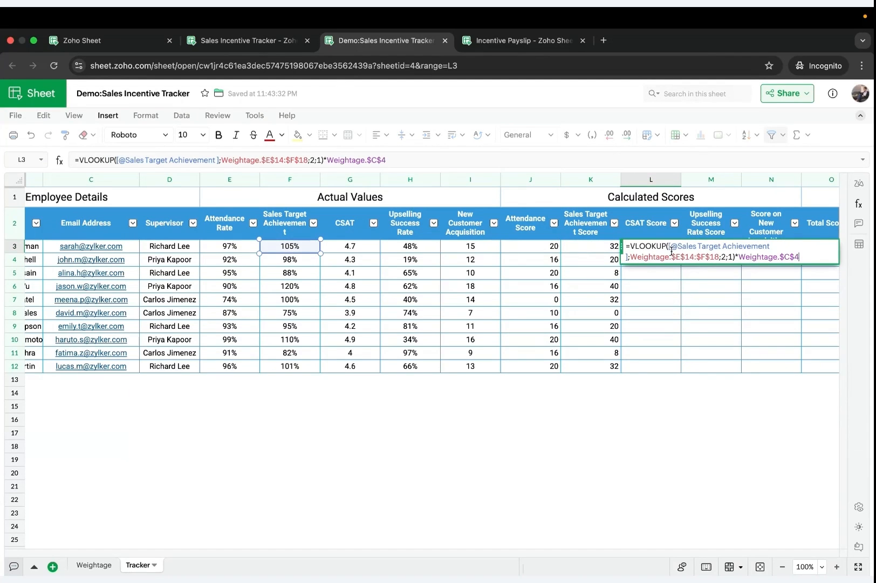
Replace the lookup value in the L3 formula with the row's CSAT value from G3.
left_click(628, 258)
key("BackSpace")
key("BackSpace")
key("BackSpace")
key("BackSpace")
key("BackSpace")
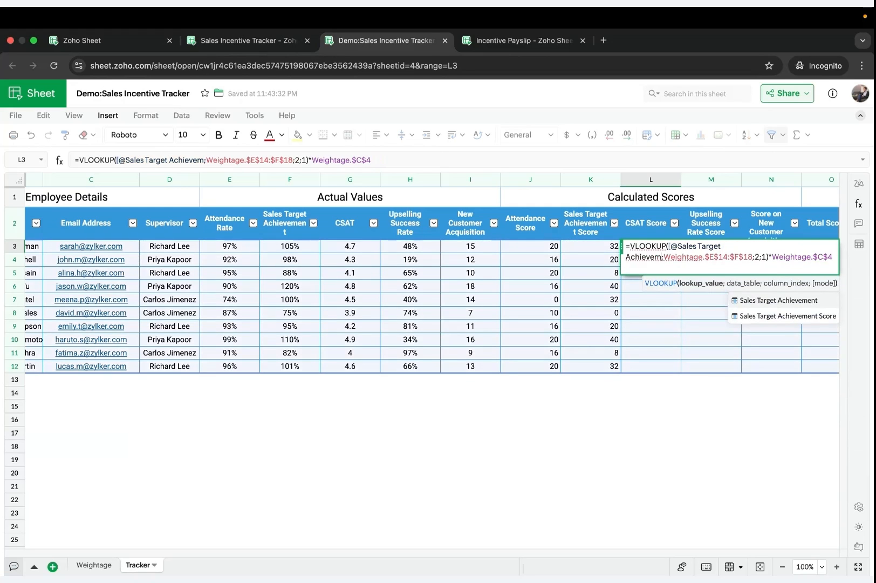
key("BackSpace")
key("BackSpace")
key("BackSpace")
key("BackSpace")
key("BackSpace")
key("BackSpace")
key("BackSpace")
key("BackSpace")
key("BackSpace")
key("BackSpace")
key("BackSpace")
key("BackSpace")
key("BackSpace")
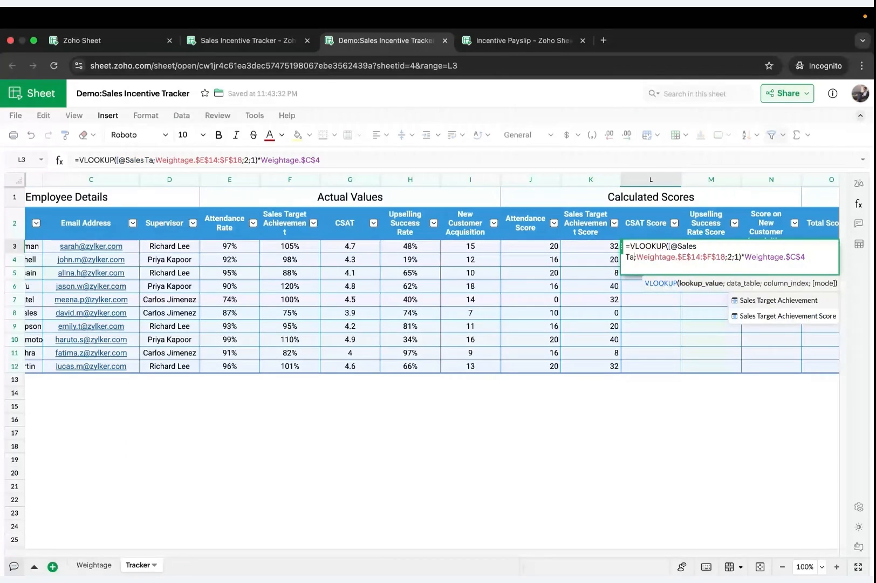
key("BackSpace")
key("BackSpace")
key("BackSpace")
key("BackSpace")
key("BackSpace")
key("BackSpace")
key("BackSpace")
key("BackSpace")
key("BackSpace")
key("BackSpace")
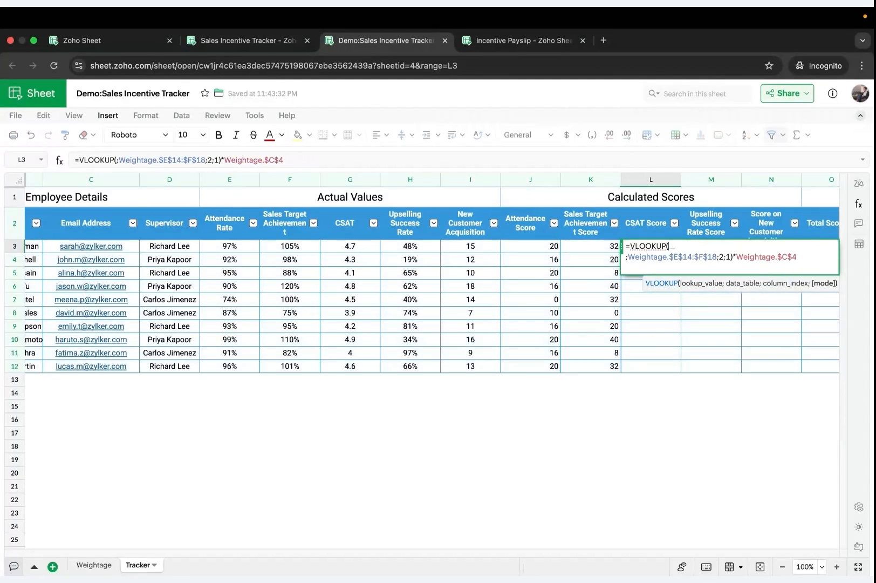
left_click(337, 245)
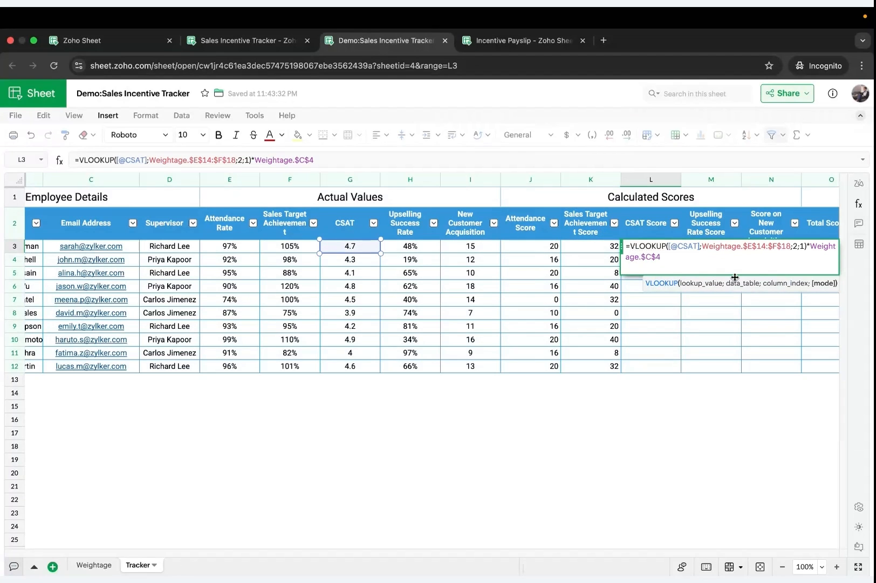
Change the L3 lookup range to Weightage.$H$14:$I$18 and the multiplier to Weightage.$C$5, and enter the formula.
left_click(751, 247)
key("BackSpace")
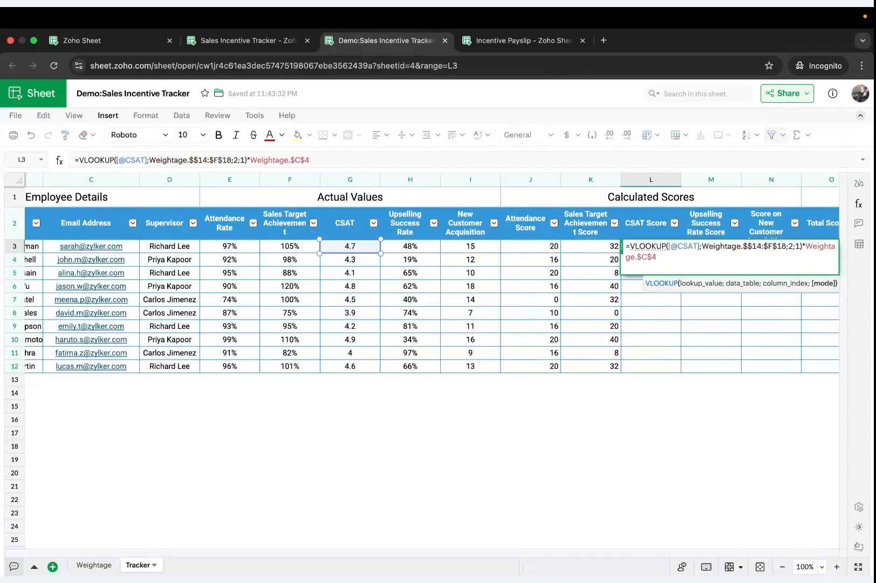
type("H")
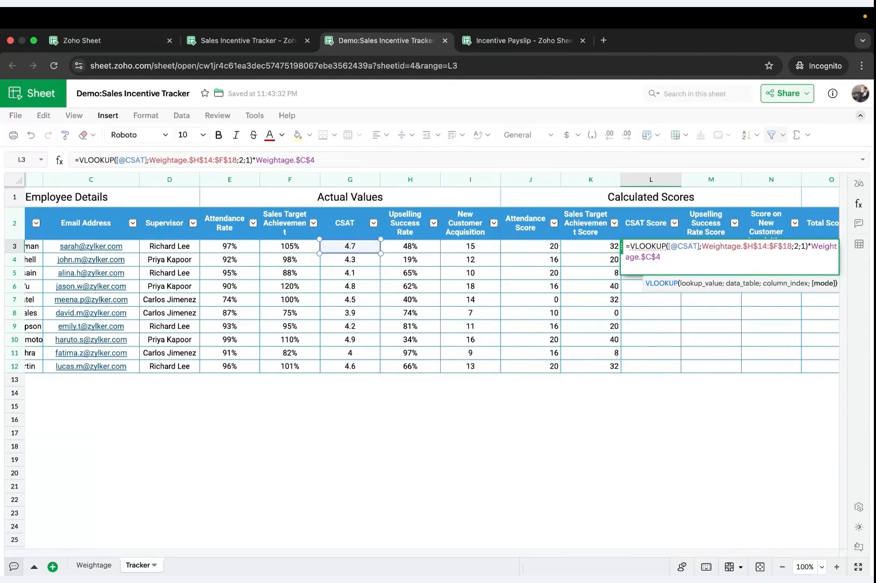
left_click(779, 247)
key("BackSpace")
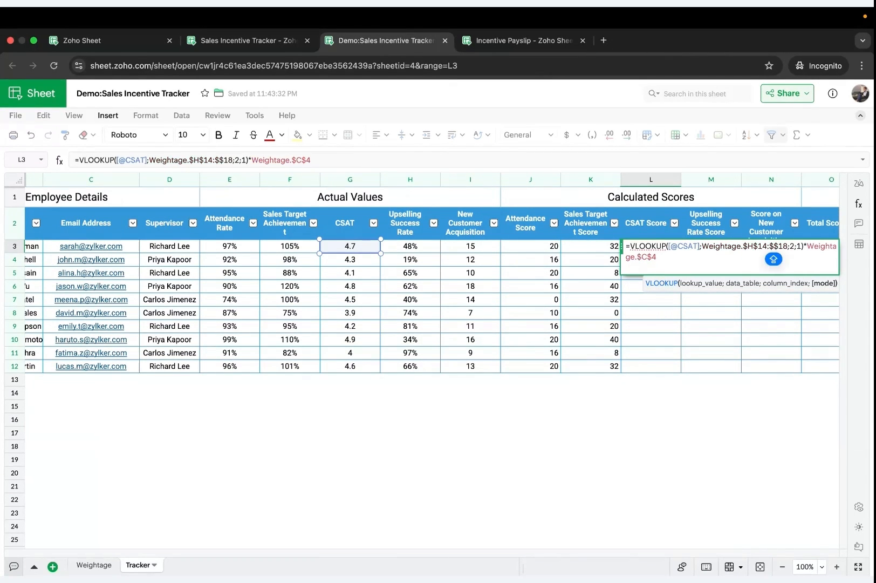
type("I")
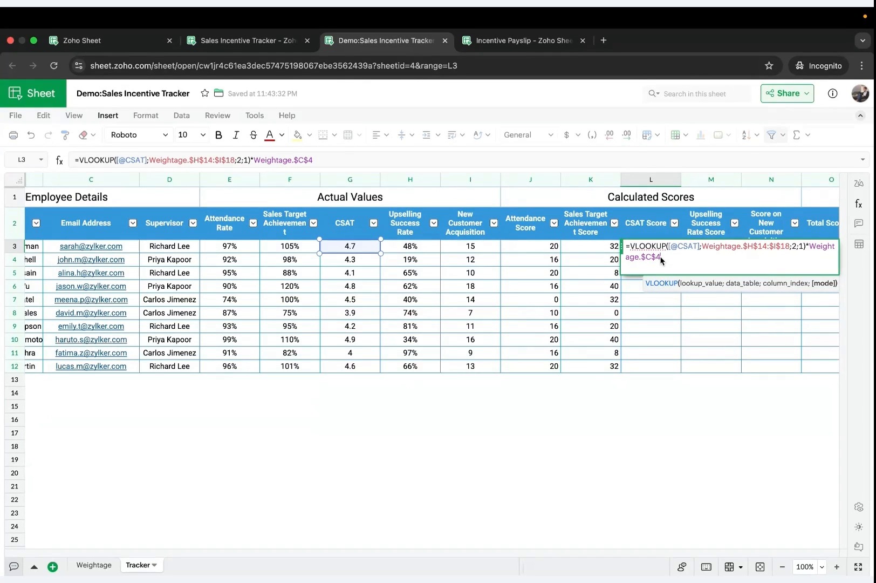
key("BackSpace")
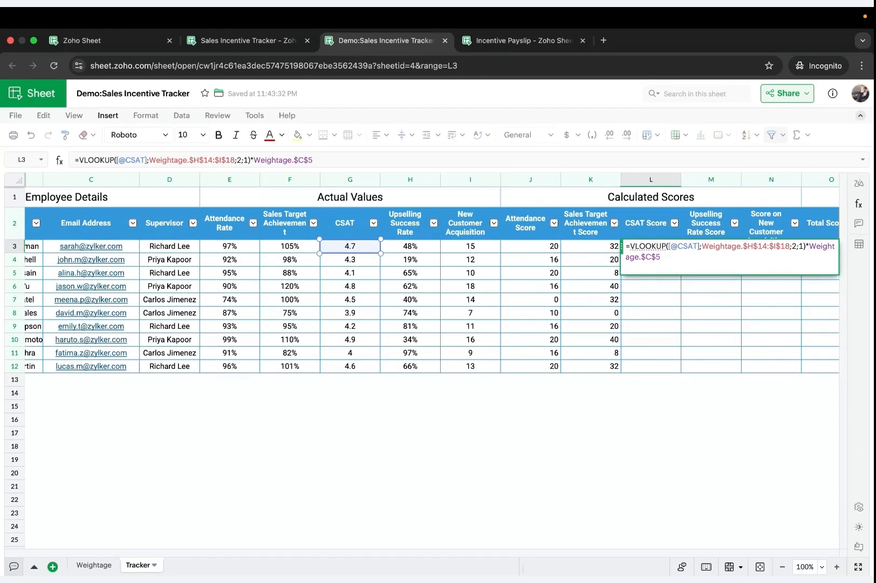
key("Return")
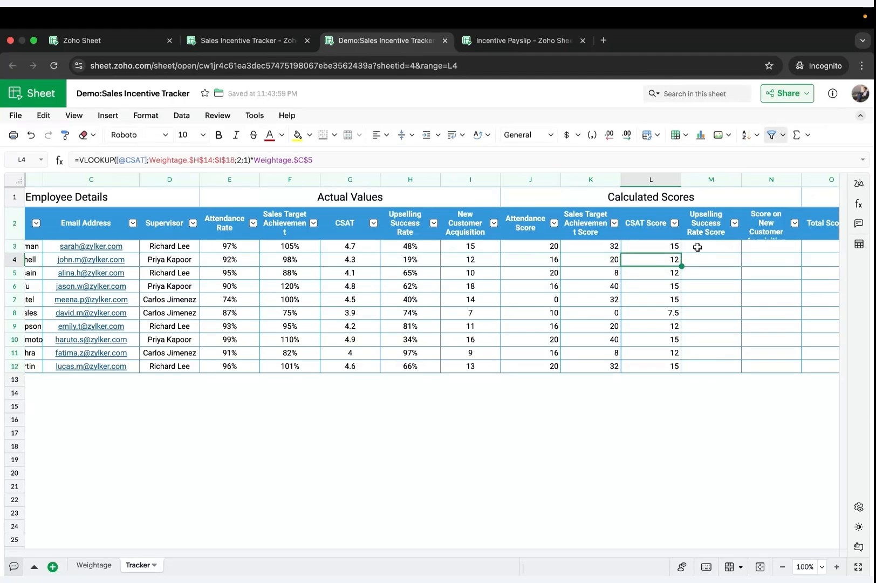
Copy the full formula text from L3 into the Upselling Success Rate Score cell M3.
double_click(661, 247)
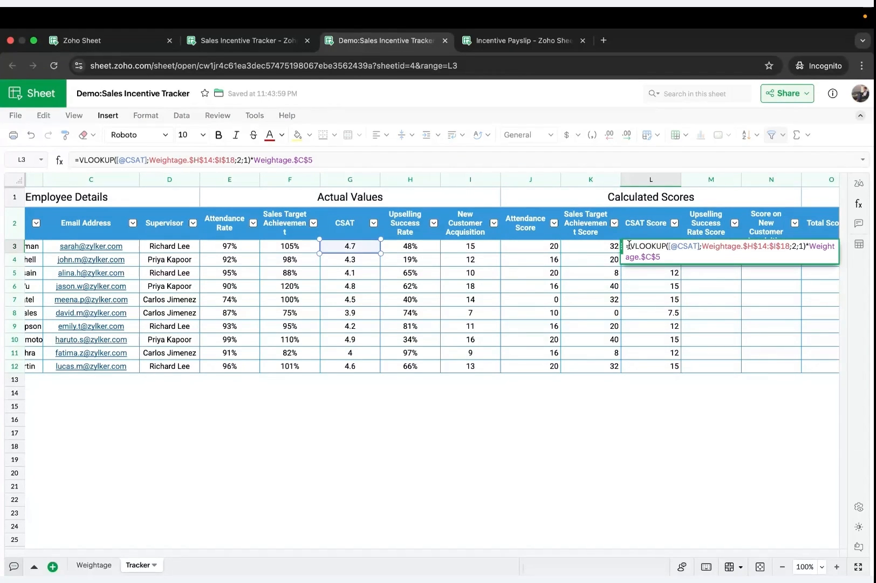
left_click_drag(626, 246, 675, 257)
key("ctrl+c")
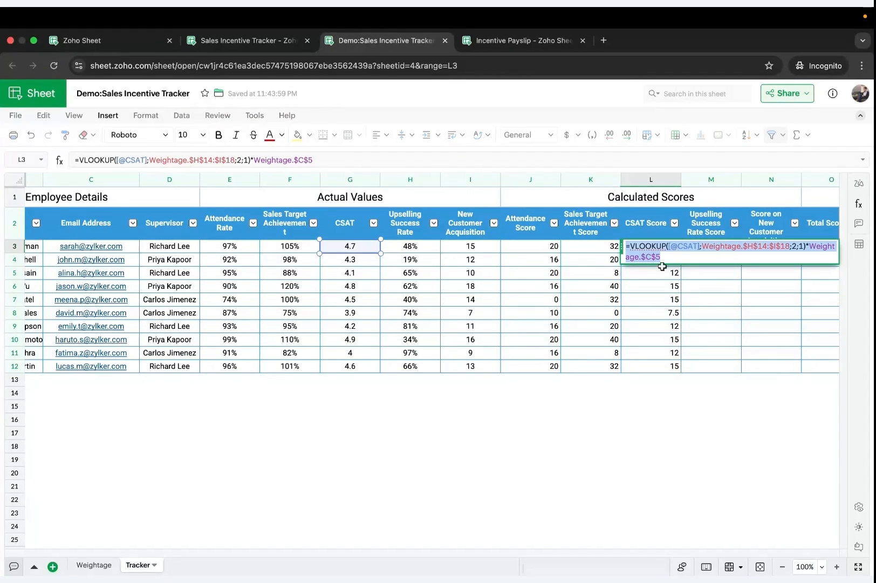
key("Escape")
left_click(695, 247)
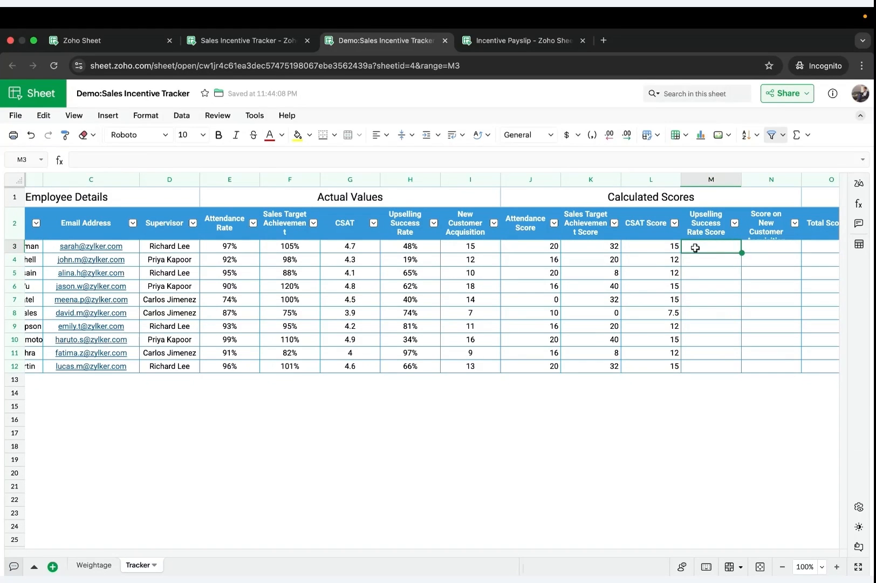
key("ctrl+v")
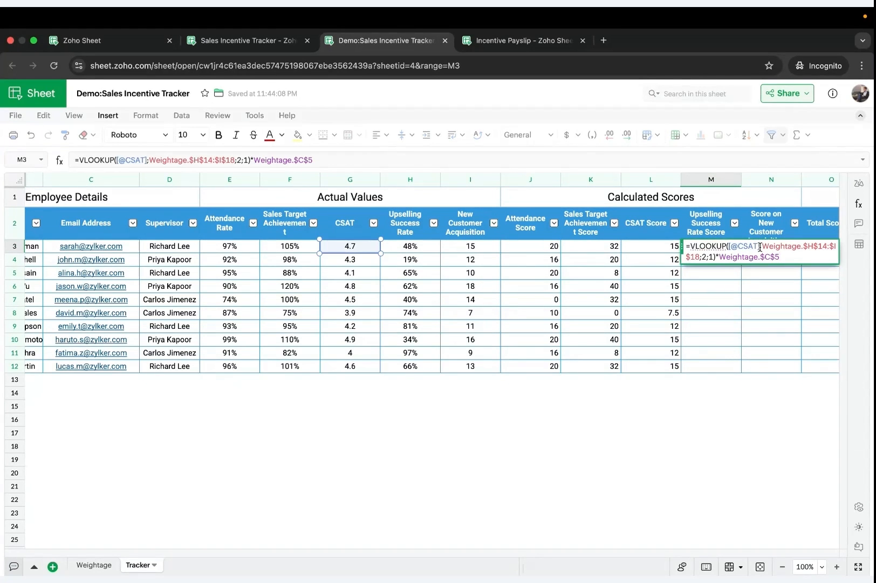
Replace the lookup value in the M3 formula with the row's Upselling Success Rate value from H3.
left_click_drag(760, 246, 730, 247)
key("BackSpace")
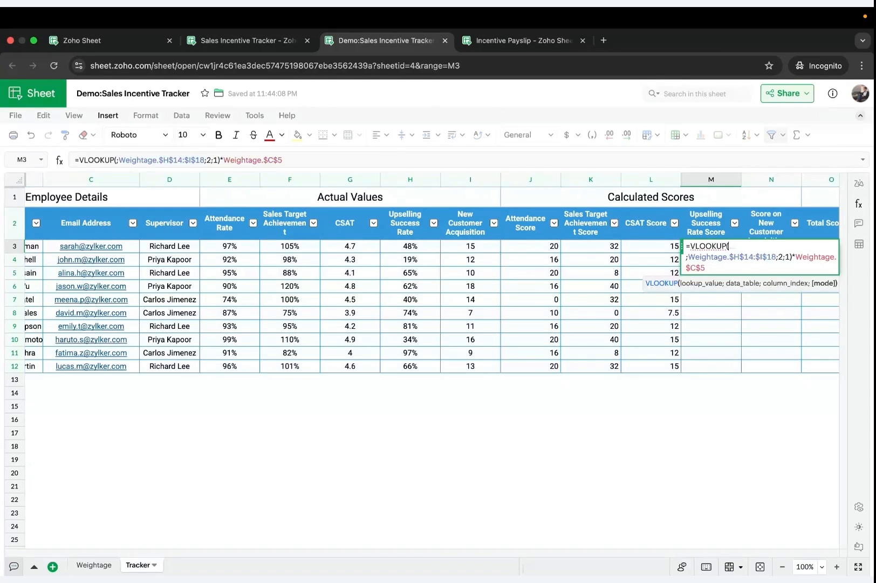
left_click(411, 245)
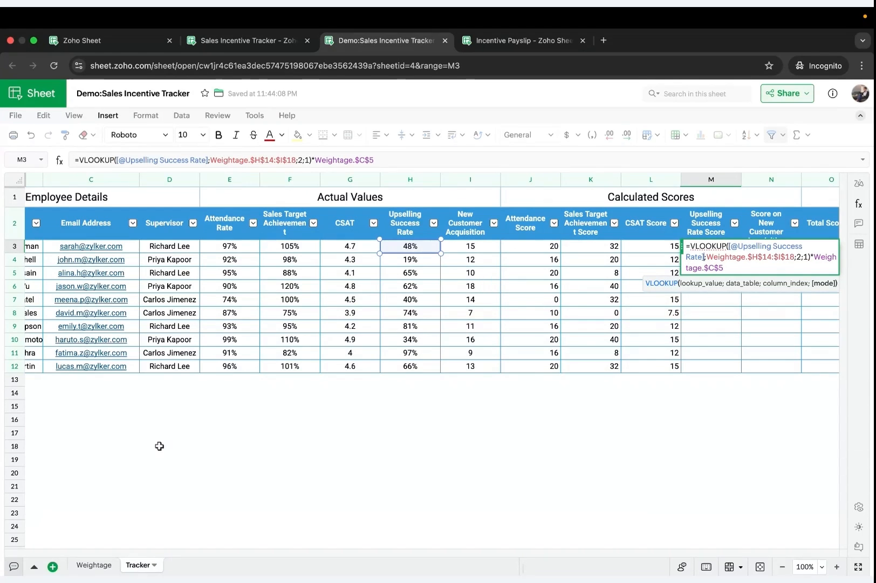
Change the M3 lookup range to Weightage.$K$14:$L$18 and the multiplier to Weightage.$C$6, and enter the formula.
left_click(90, 564)
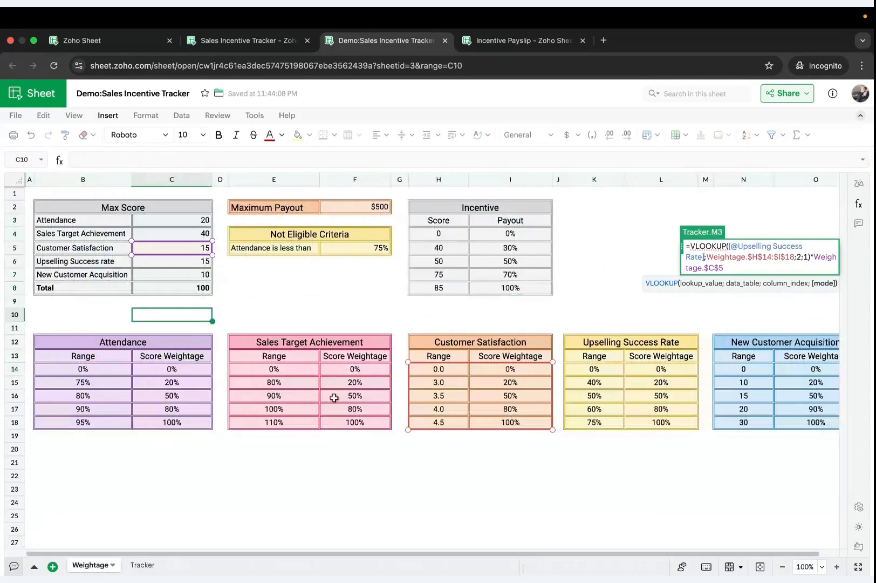
left_click(139, 564)
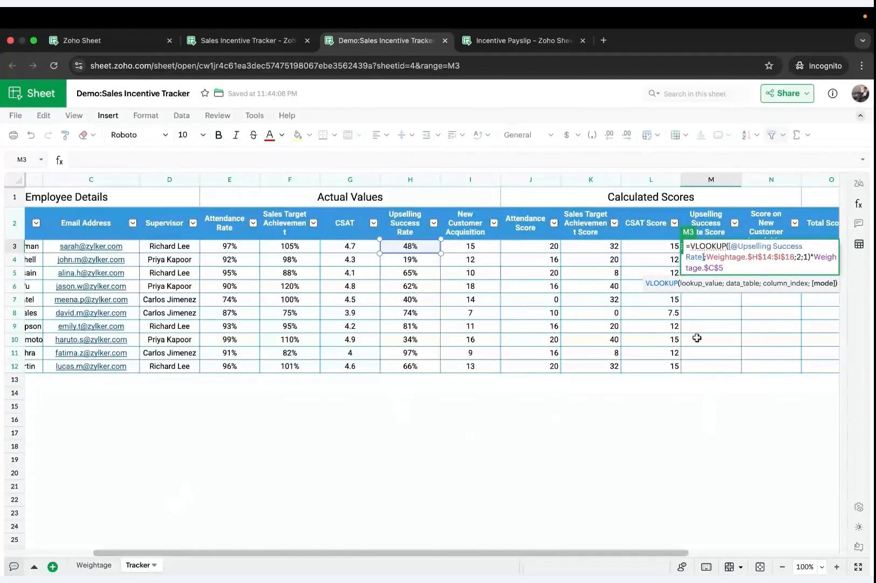
left_click(757, 254)
key("BackSpace")
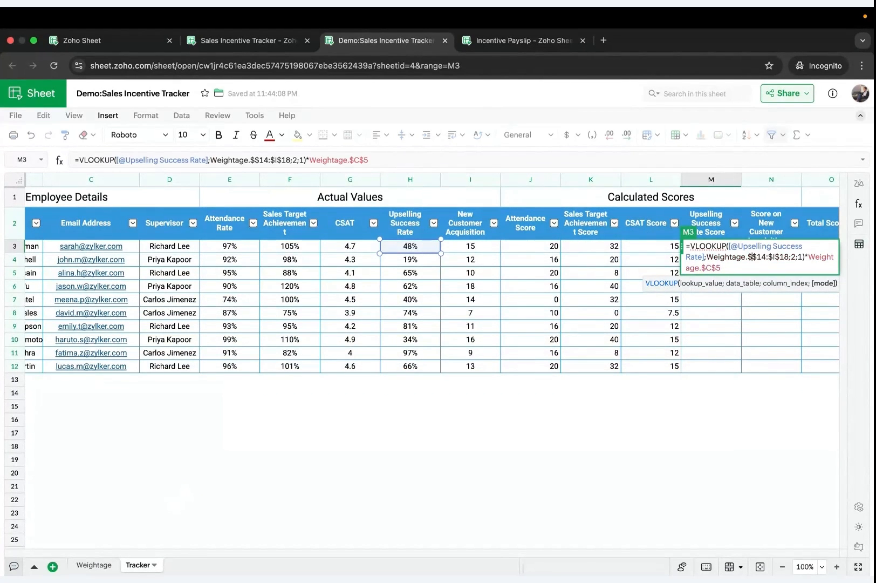
type("K")
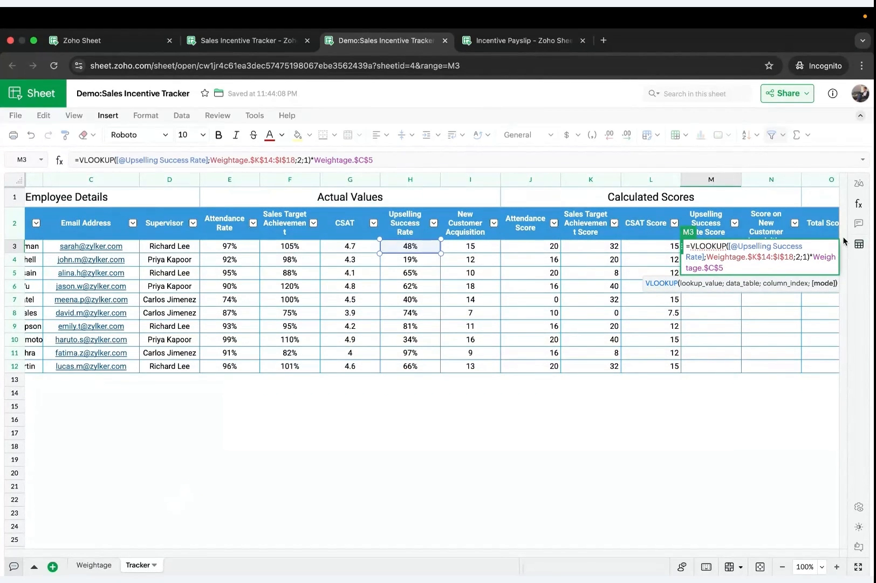
left_click(780, 258)
key("BackSpace")
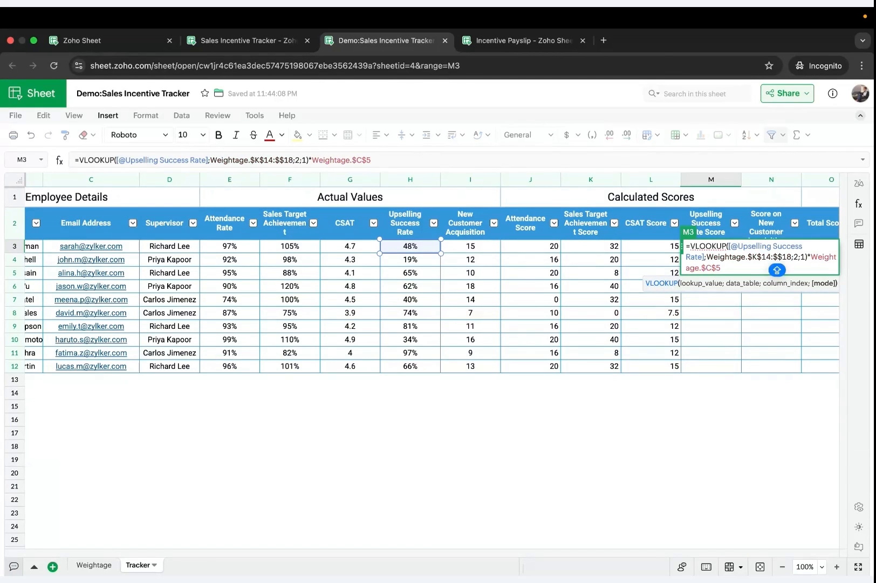
type("L")
left_click(729, 268)
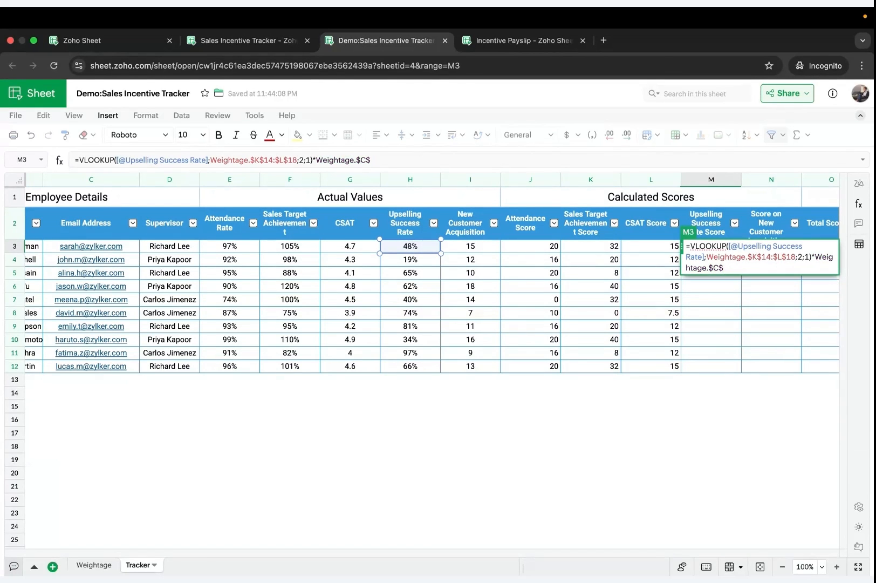
key("Return")
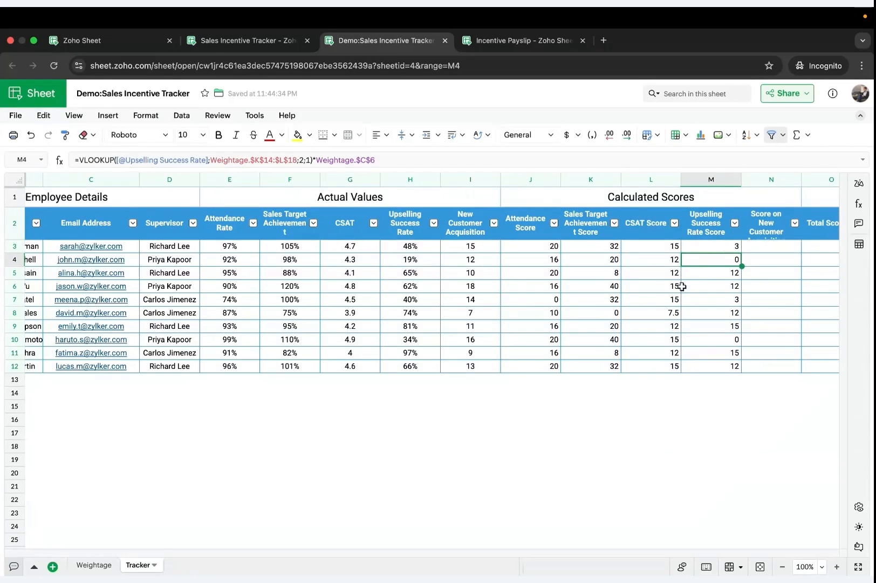
Copy the full formula text from M3 into the Score on New Customer Acquisition cell N3.
scroll(677, 299, "right", 3)
scroll(677, 299, "right", 1)
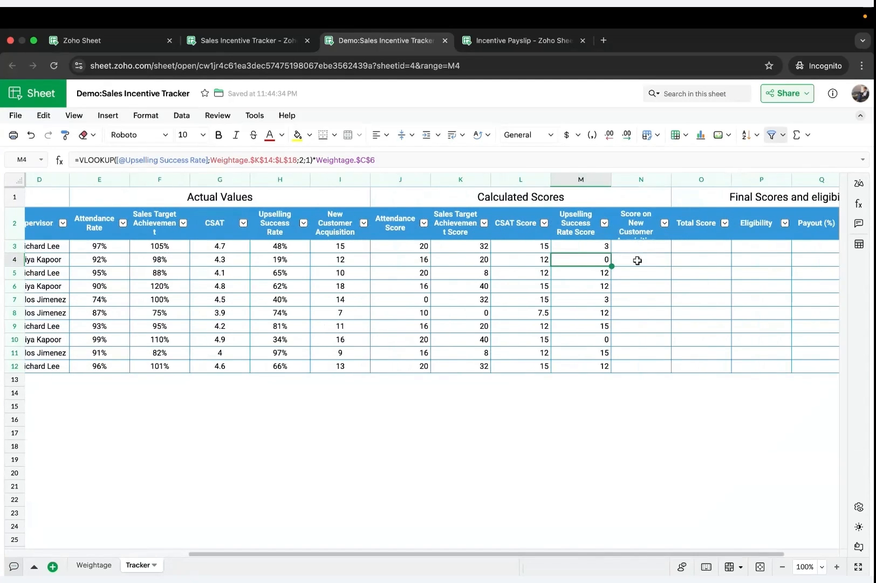
left_click(599, 249)
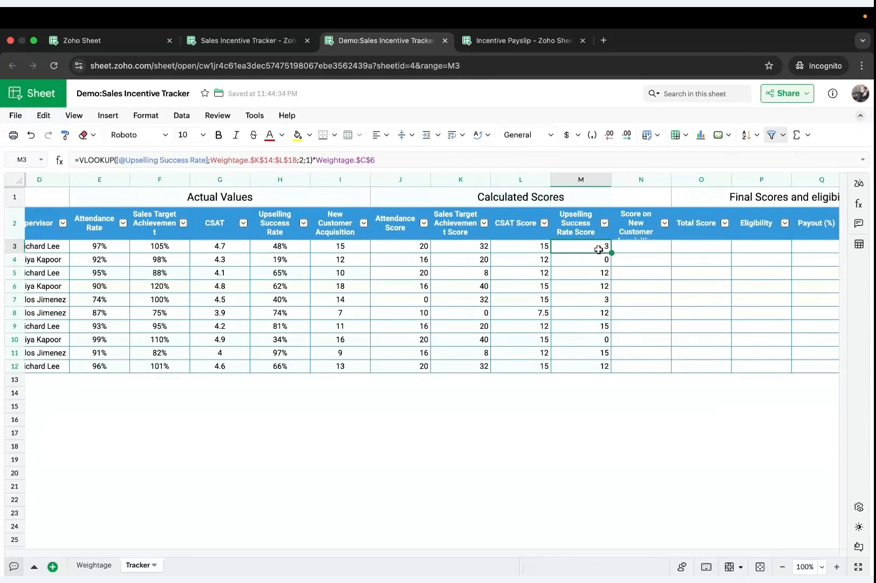
double_click(599, 249)
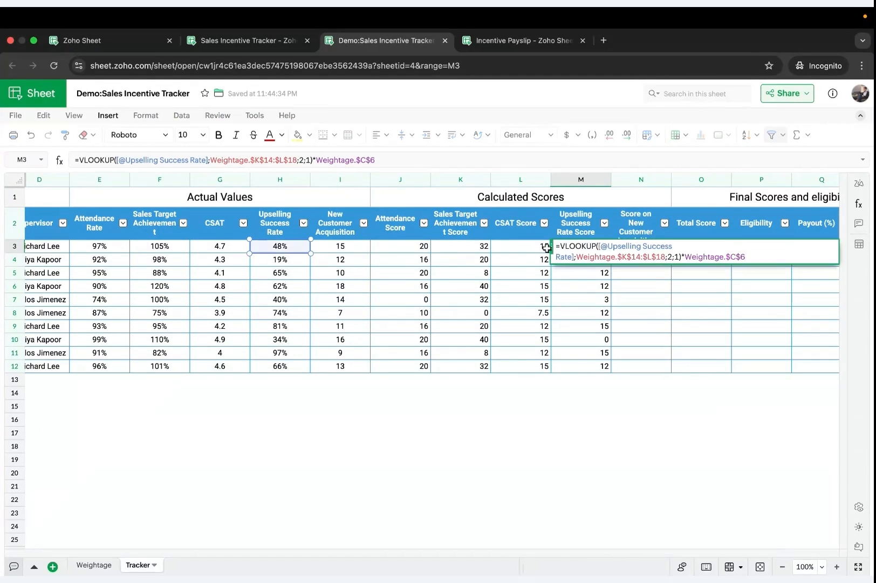
left_click_drag(555, 249, 769, 258)
key("ctrl+c")
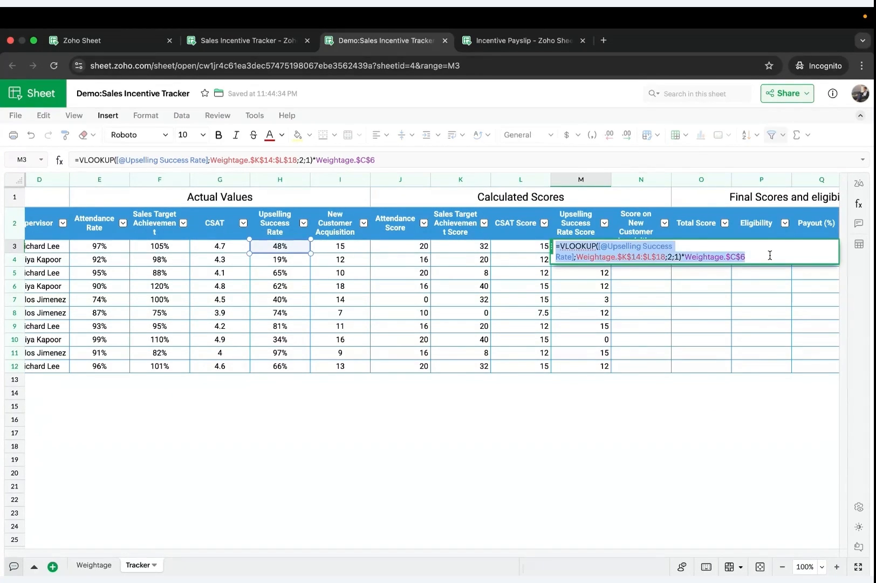
left_click(634, 287)
left_click(624, 245)
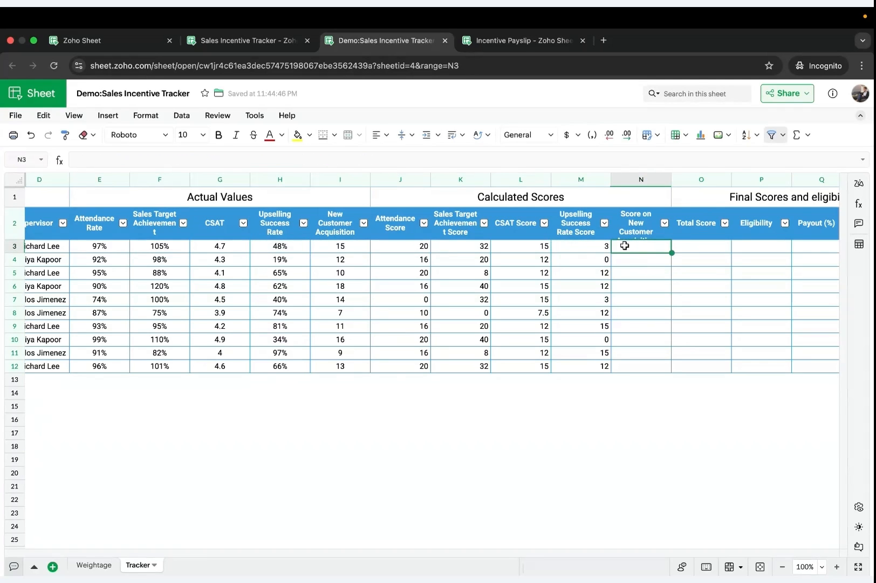
double_click(623, 246)
key("ctrl+v")
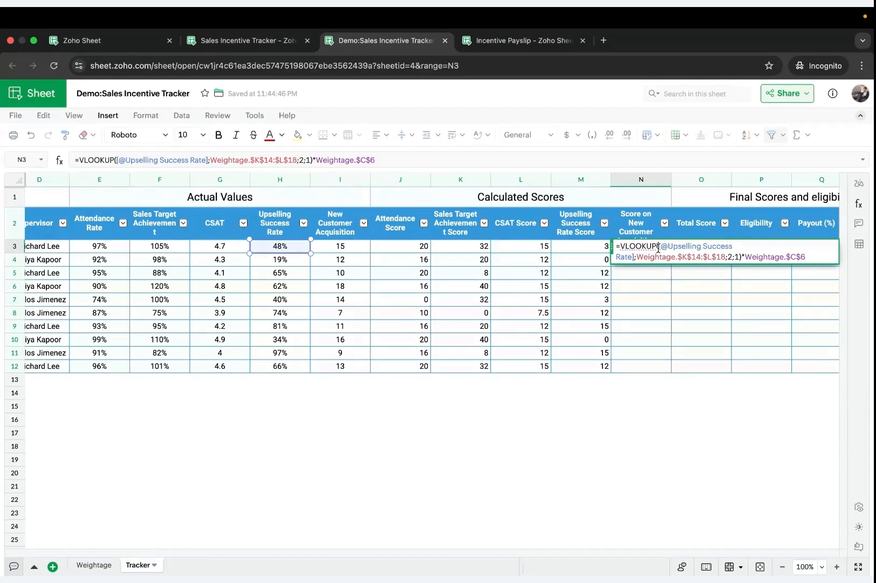
Replace the lookup value in the N3 formula with the row's New Customer Acquisition value from I3.
left_click_drag(659, 246, 634, 256)
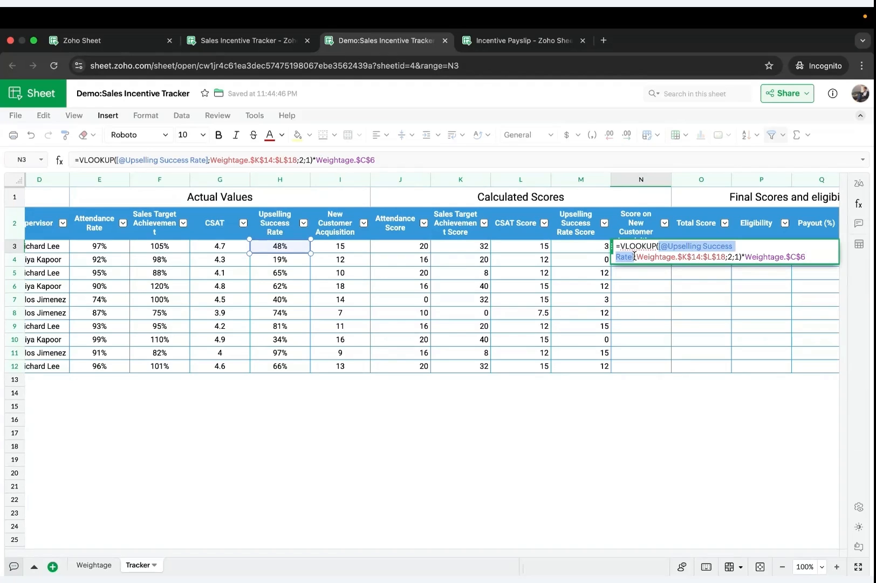
key("BackSpace")
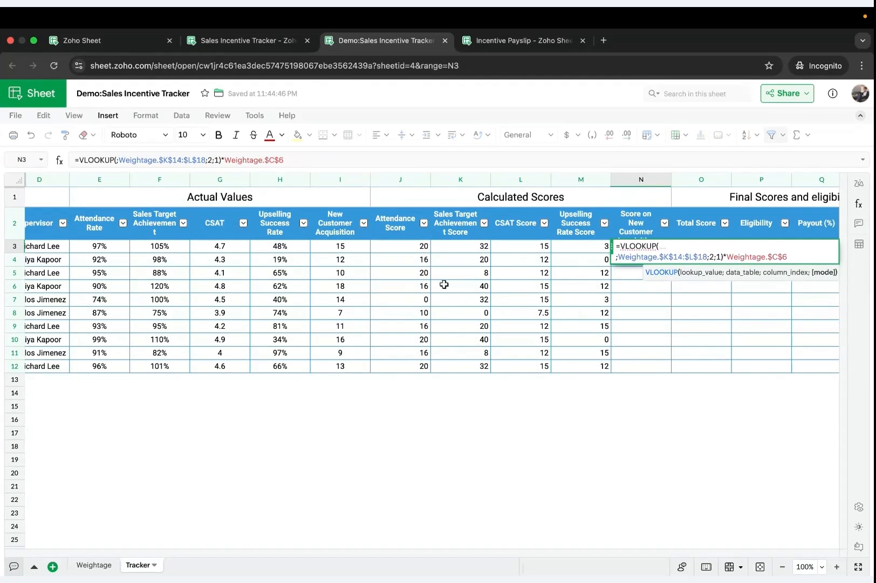
left_click(331, 249)
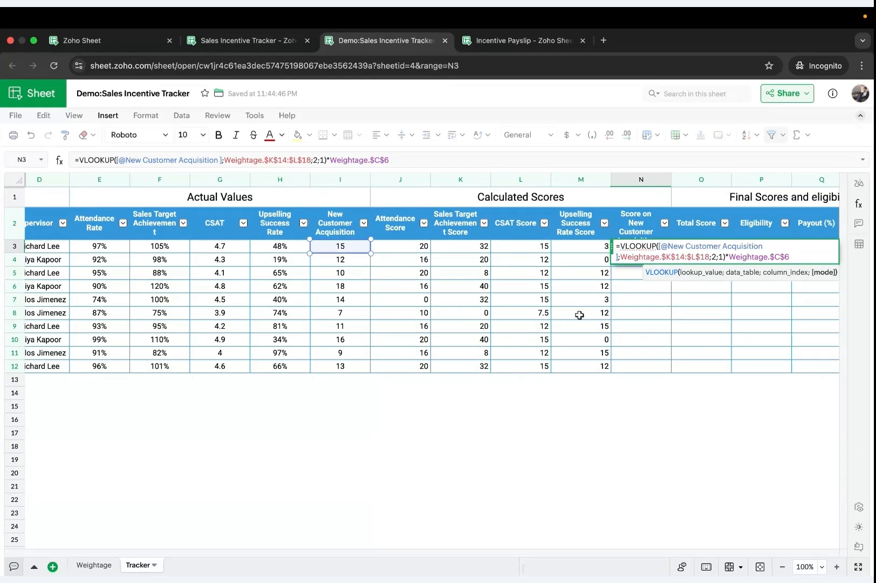
Change the N3 lookup range to Weightage.$N$14:$O$18 and the multiplier to Weightage.$C$7, and enter the formula.
left_click(91, 566)
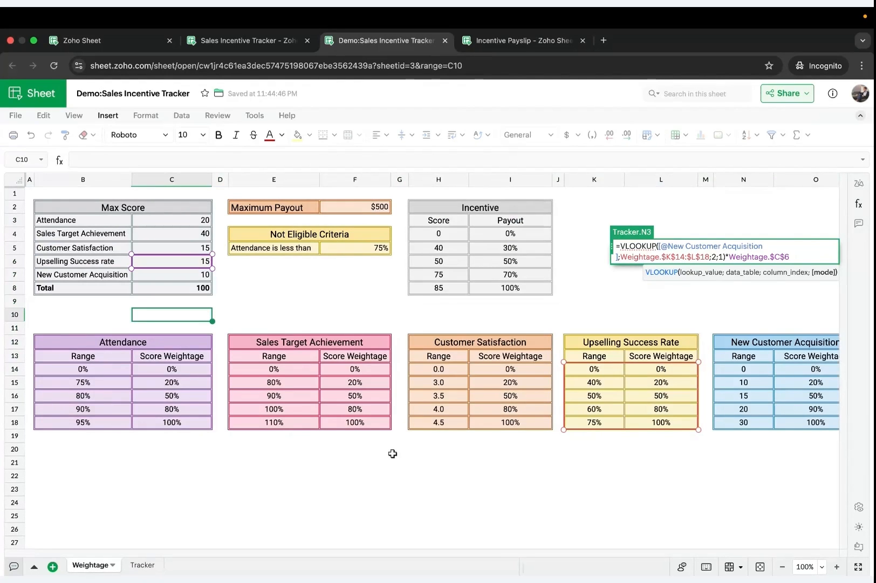
left_click(137, 565)
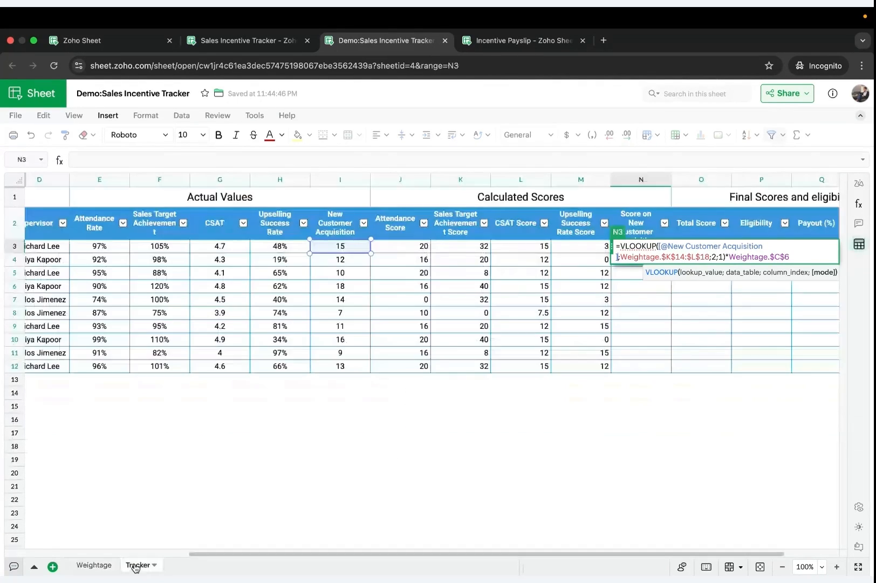
left_click(669, 258)
key("BackSpace")
type("N")
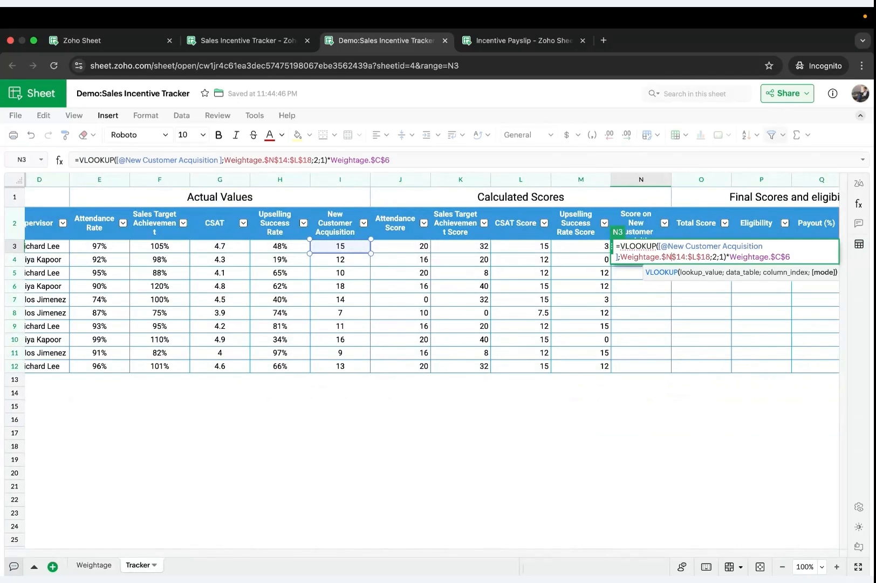
left_click(697, 257)
key("BackSpace")
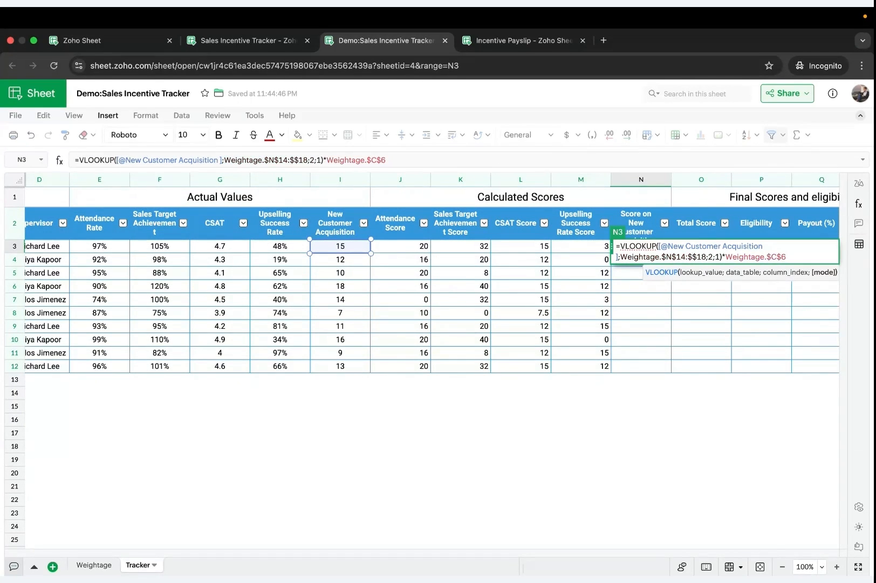
type("O")
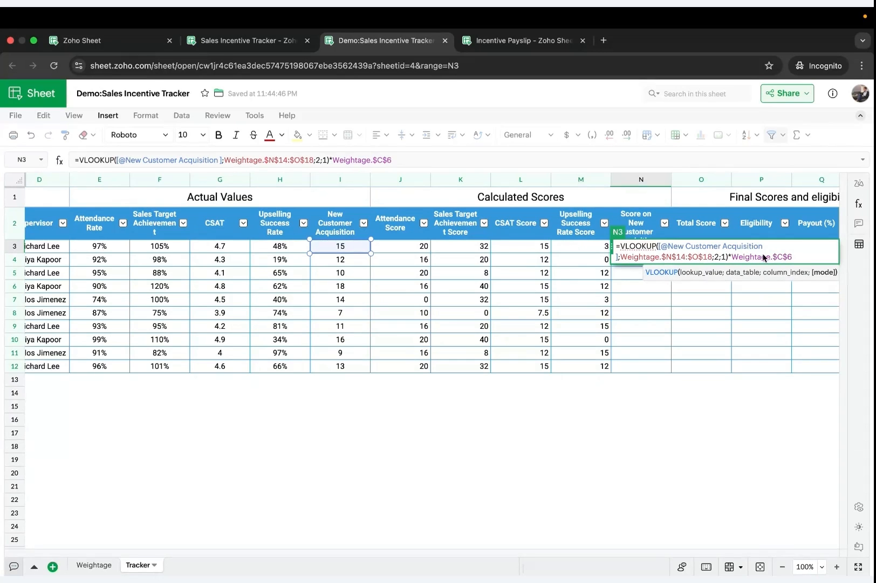
left_click(796, 257)
key("BackSpace")
type("7")
key("Return")
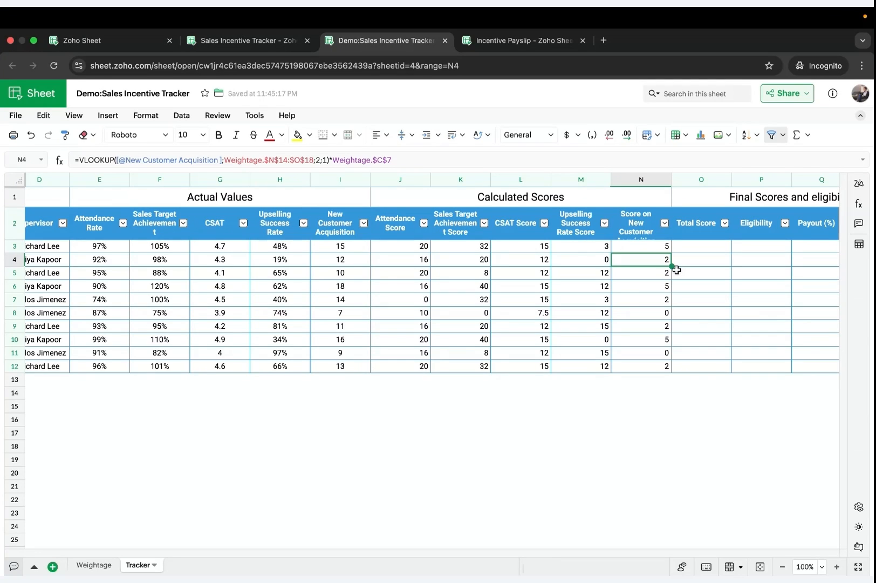
Enter a SUM formula in the Total Score cell O3 adding the row's scores from Attendance Score through Score on New Customer Acquisition.
left_click(691, 250)
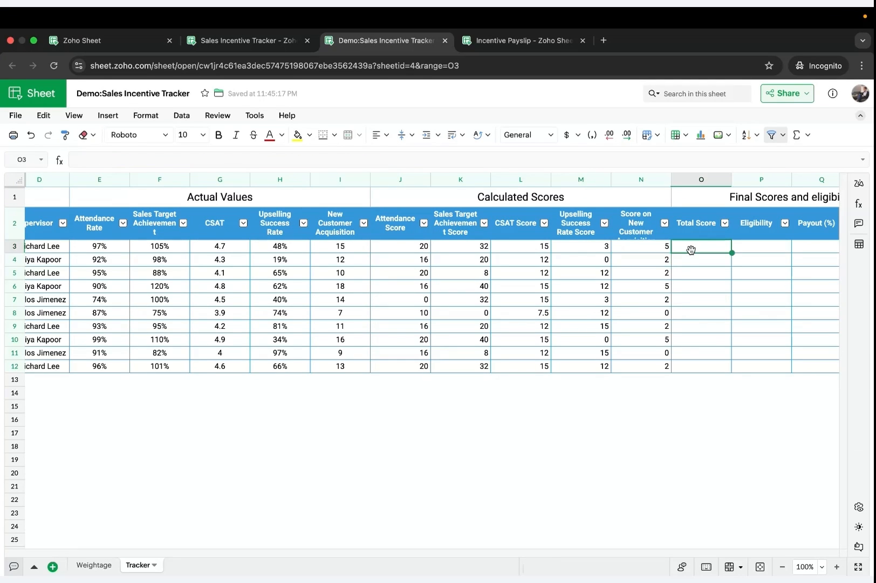
type("=")
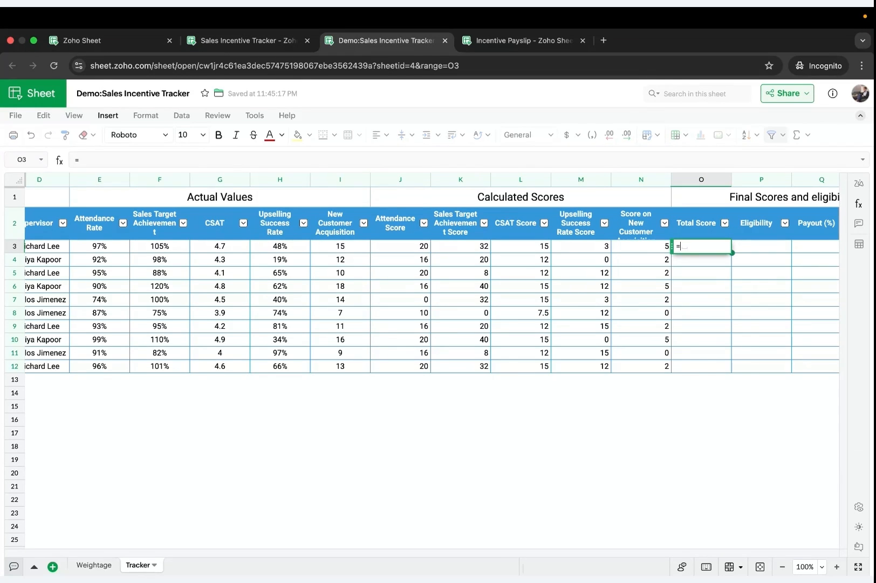
type("sum")
left_click(693, 263)
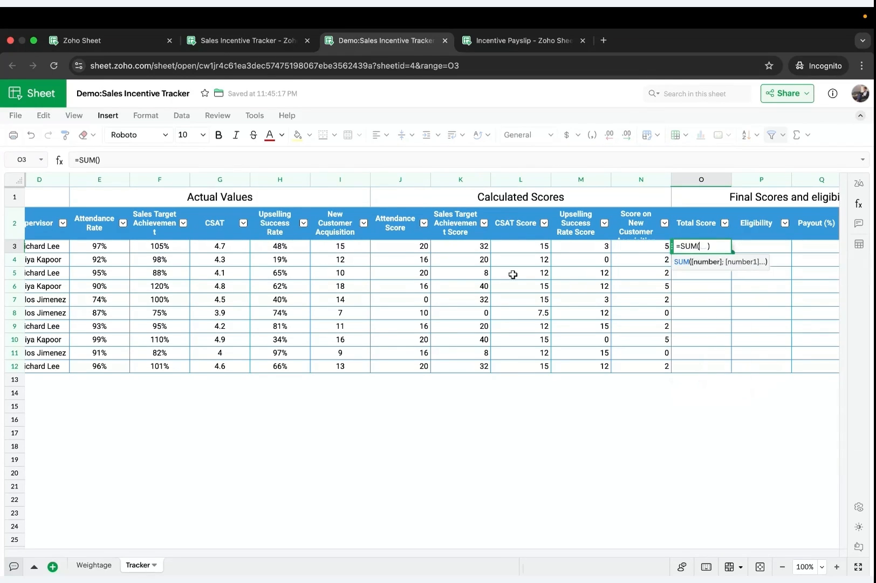
left_click(408, 248)
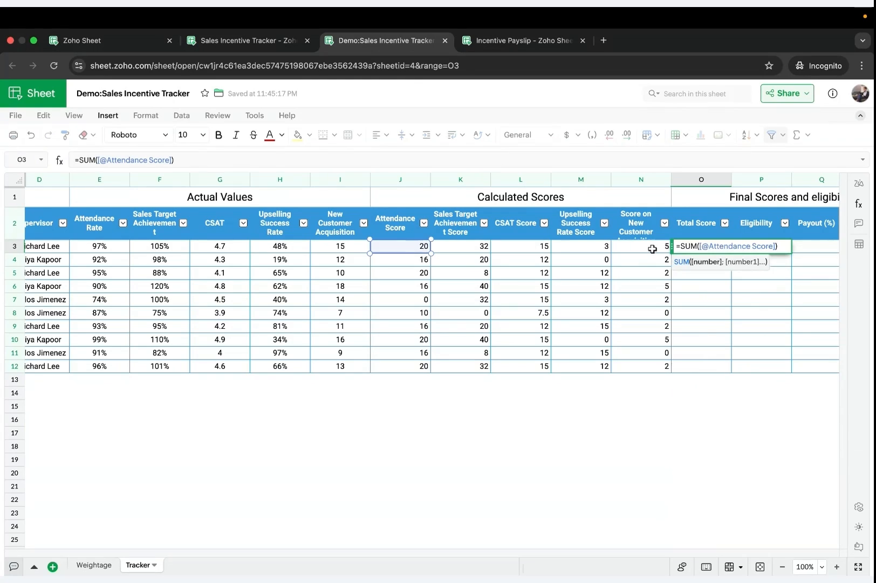
left_click(652, 248, "shift")
key("Return")
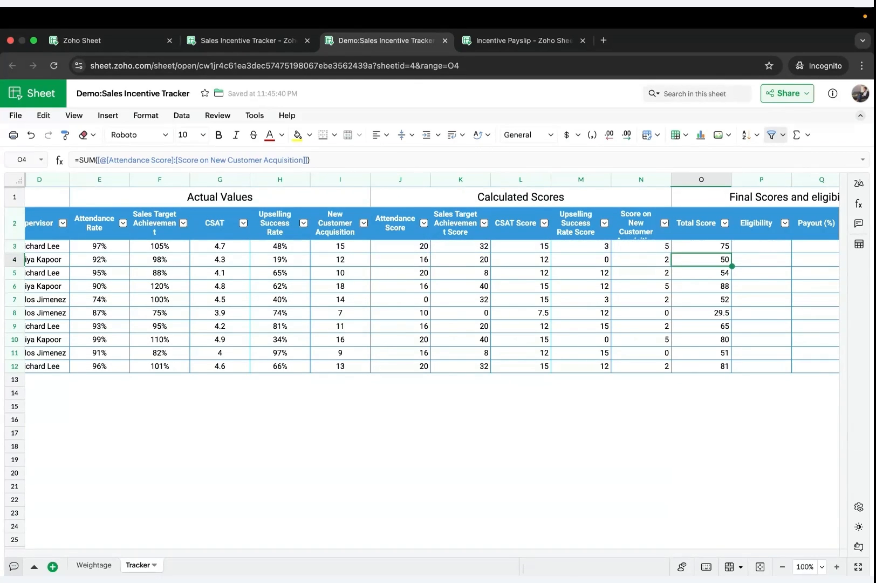
Start an IF formula in the Eligibility cell P3 with a less-than test on the row's Attendance Rate.
scroll(741, 313, "right", 2)
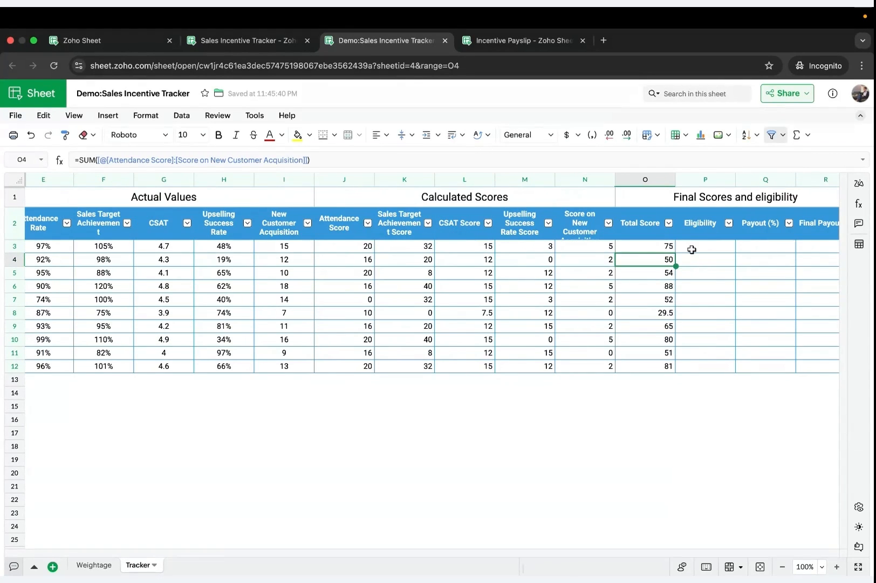
left_click(691, 249)
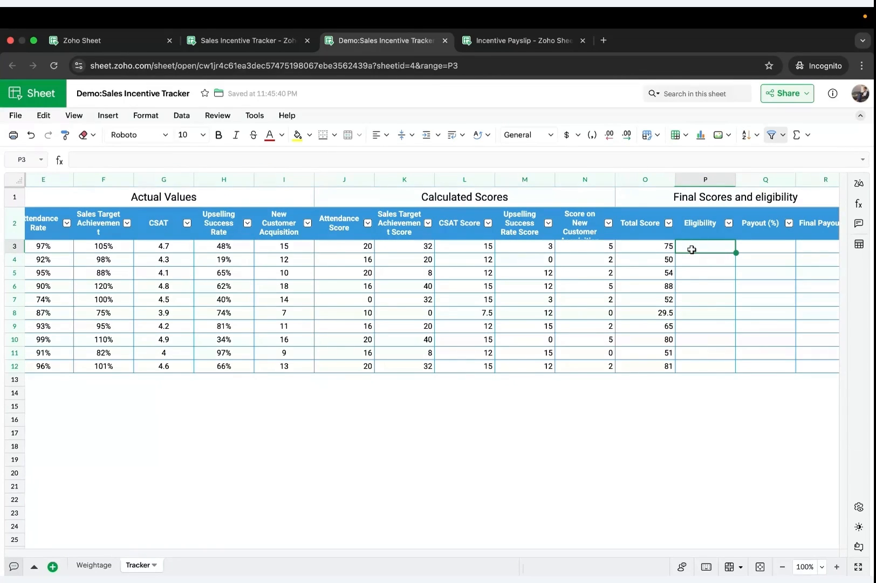
type("=if")
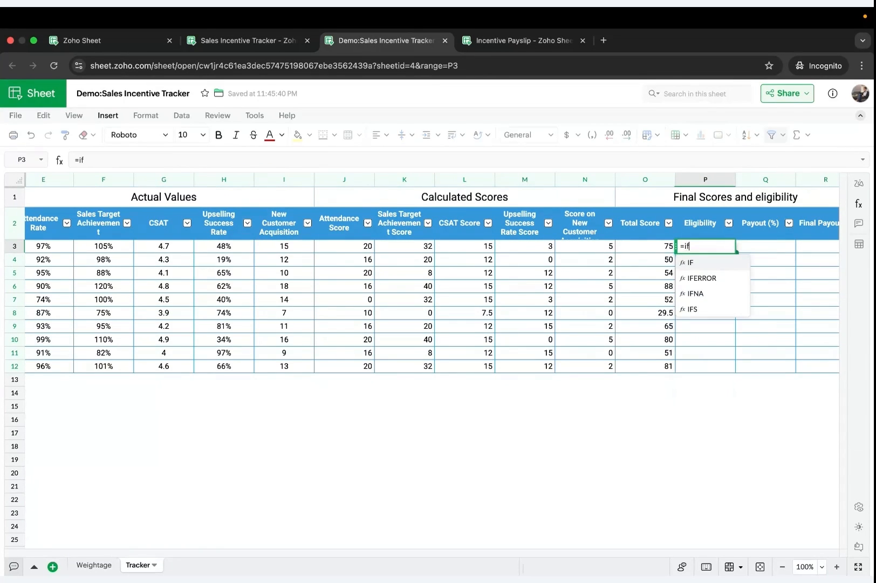
left_click(701, 262)
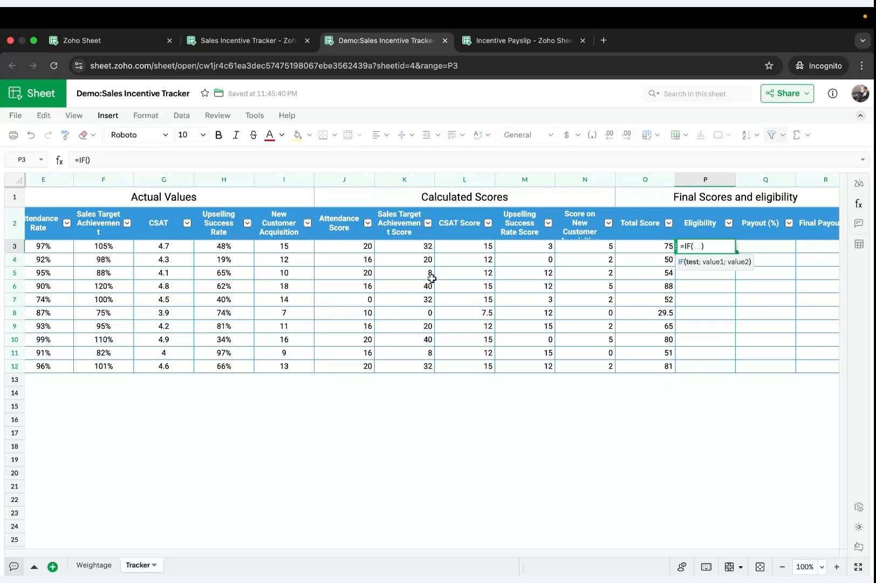
scroll(286, 303, "left", 2)
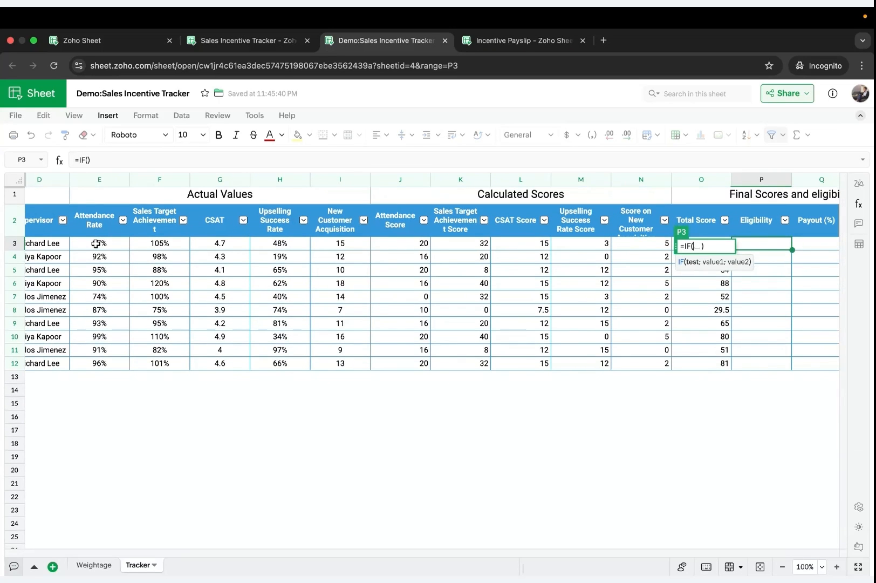
left_click(96, 243)
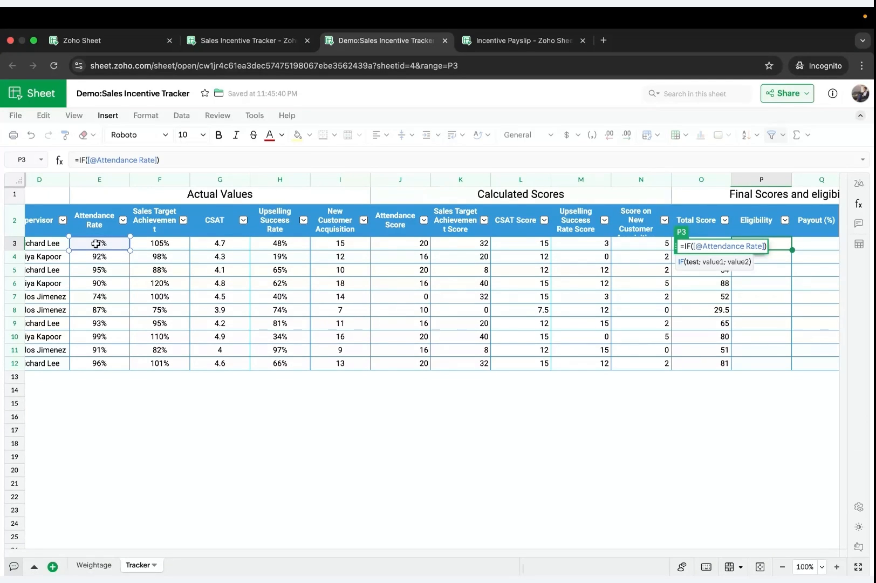
type("<")
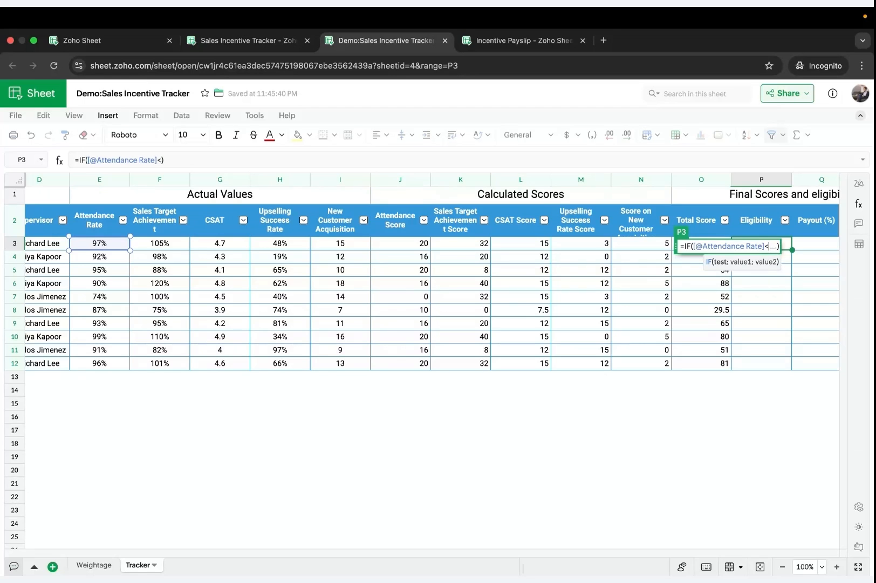
Complete the P3 test with the attendance threshold from the Weightage sheet as the absolute reference Weightage.$F$5.
left_click(88, 565)
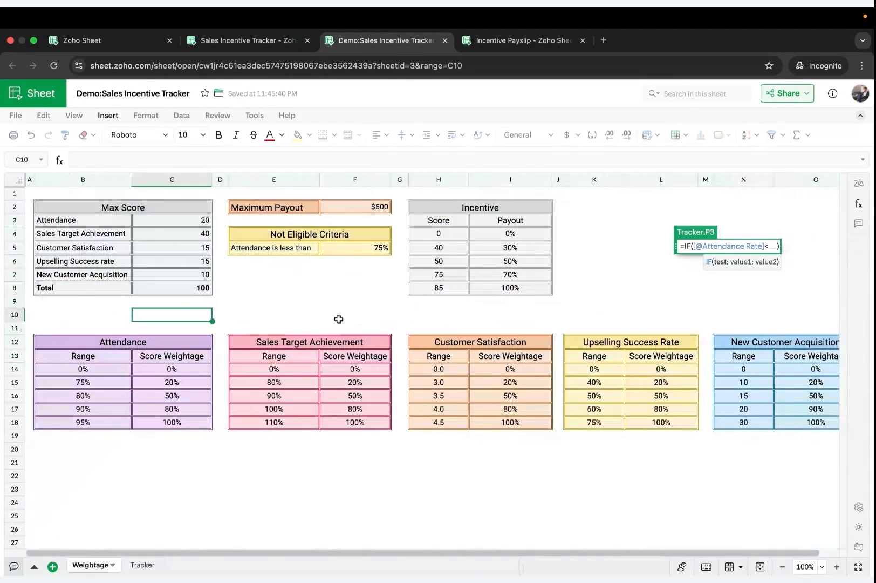
left_click(358, 249)
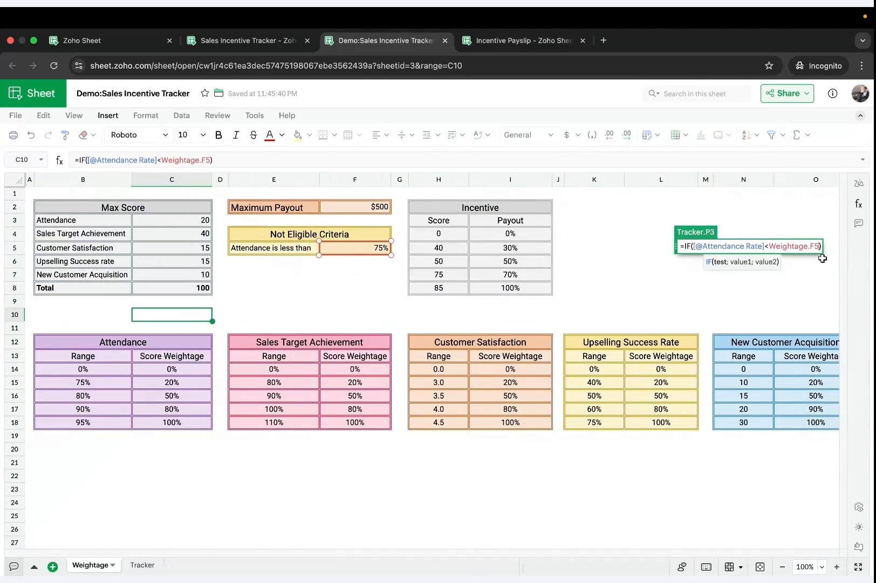
type("$")
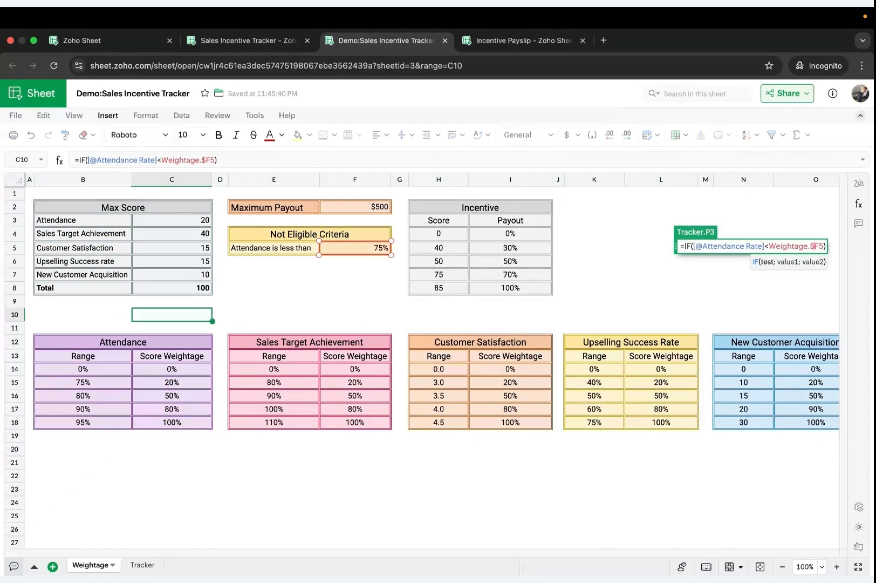
key("Right")
type("$")
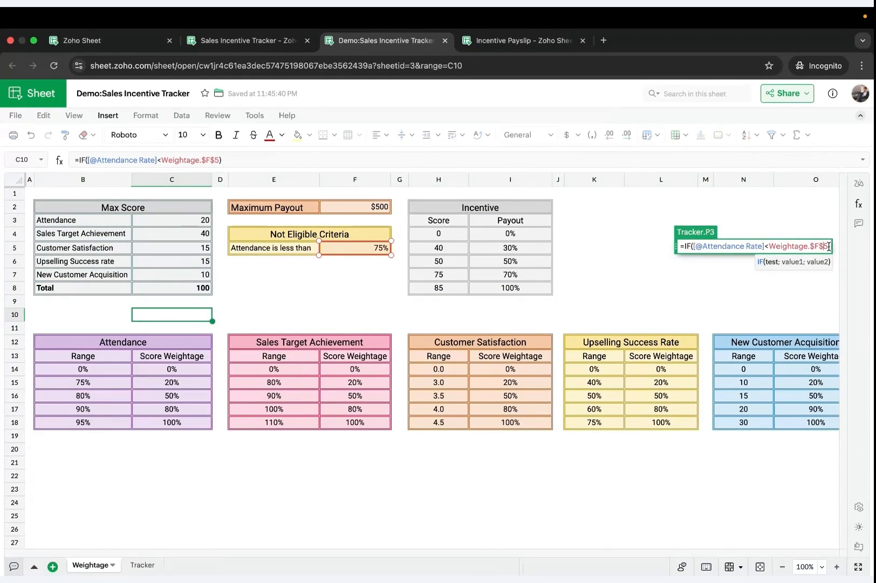
key("Right")
Set the P3 formula to return "Not Eligible" when the test is true and "Eligible" otherwise, and enter it.
type(",")
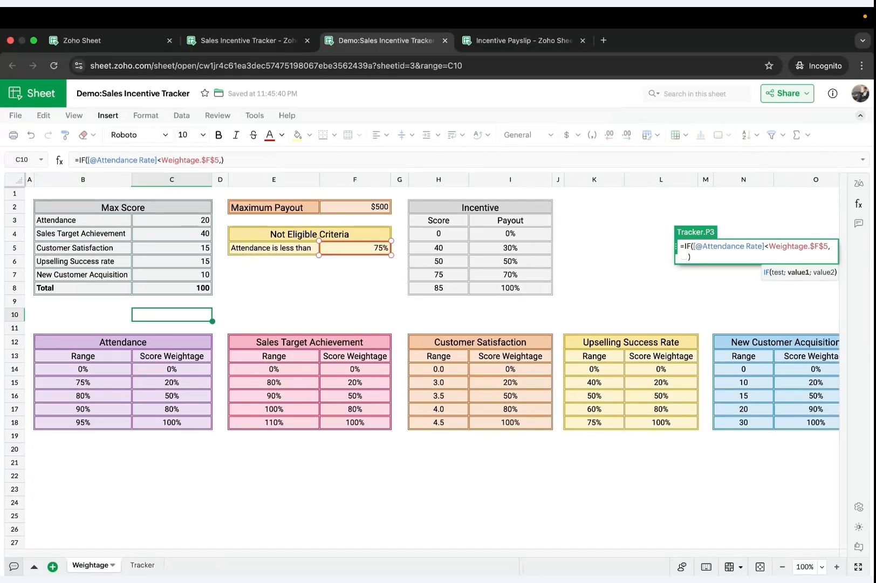
type("\"Not Eligib")
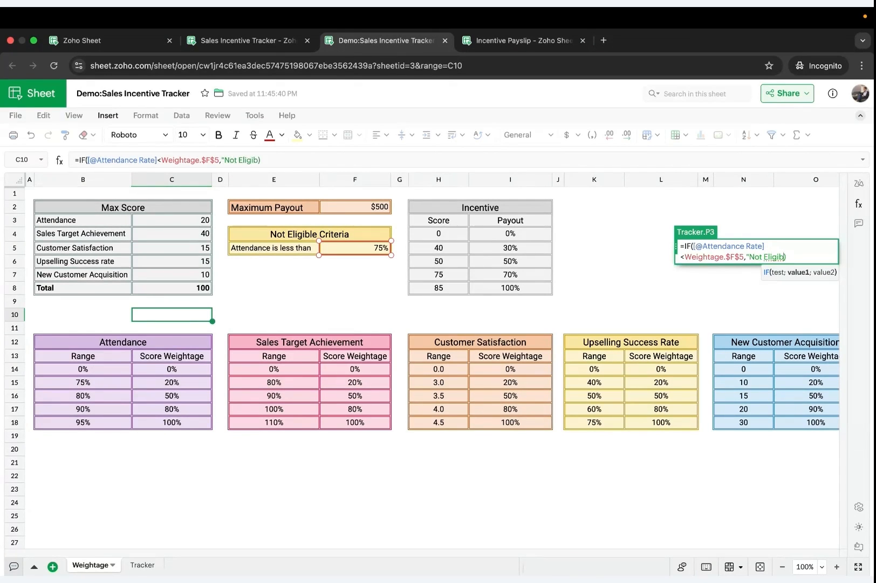
type("le\",\"")
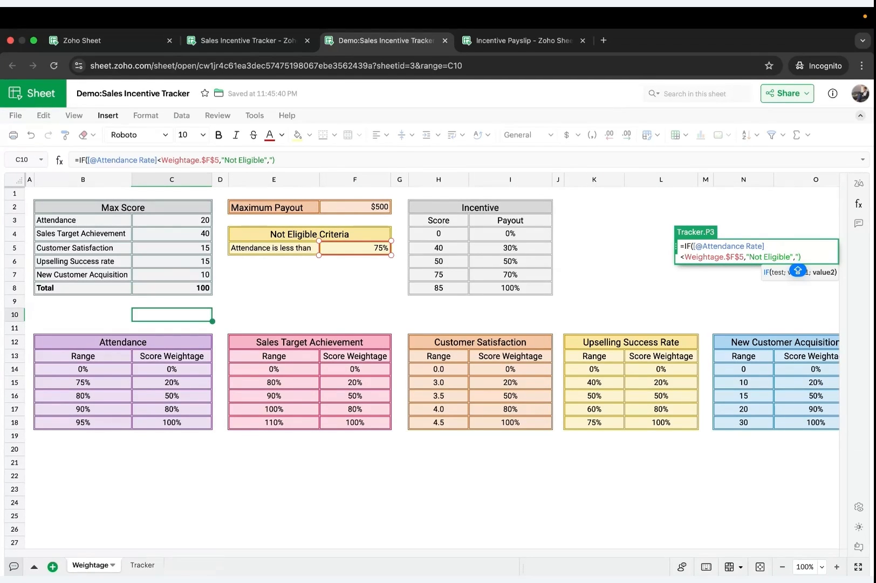
type("Eligible")
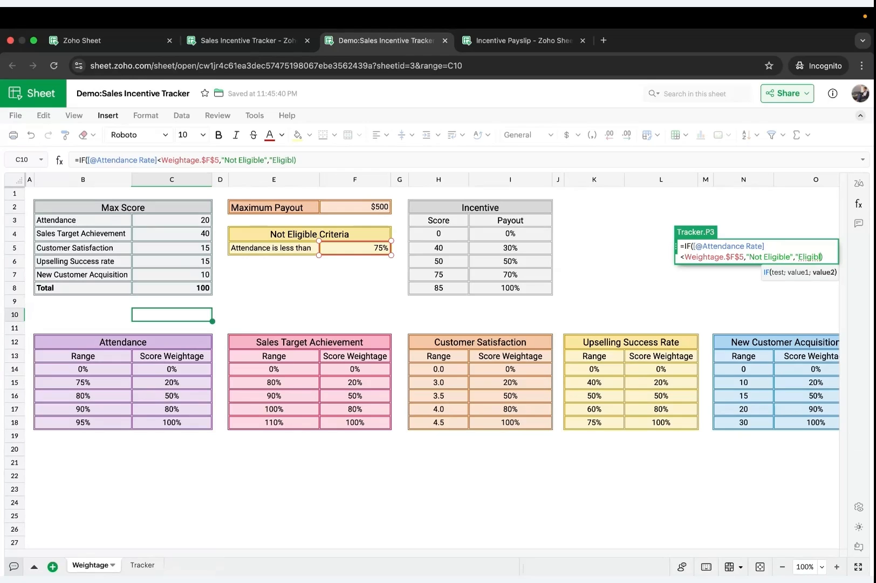
type(")")
key("Return")
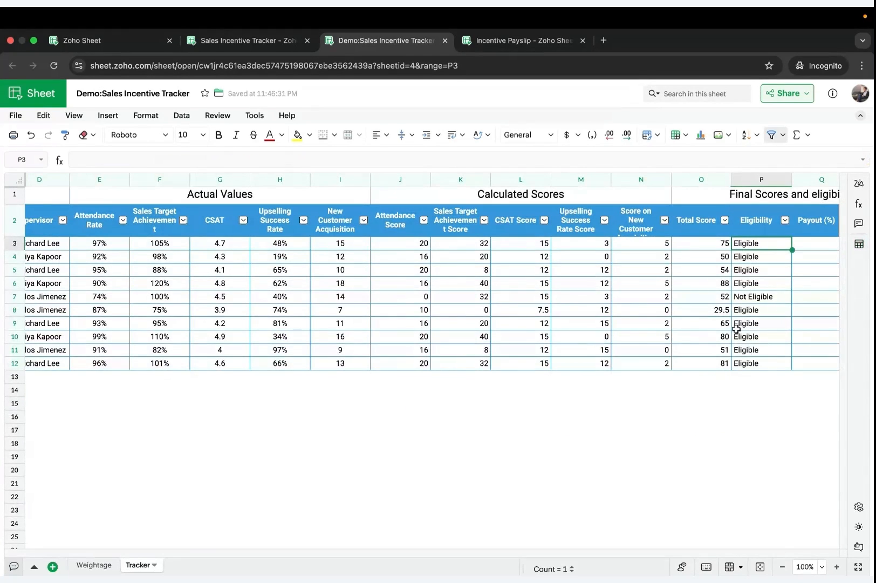
Start a VLOOKUP formula in the Payout (%) cell Q3 with the row's Total Score as the lookup value.
scroll(736, 328, "right", 3)
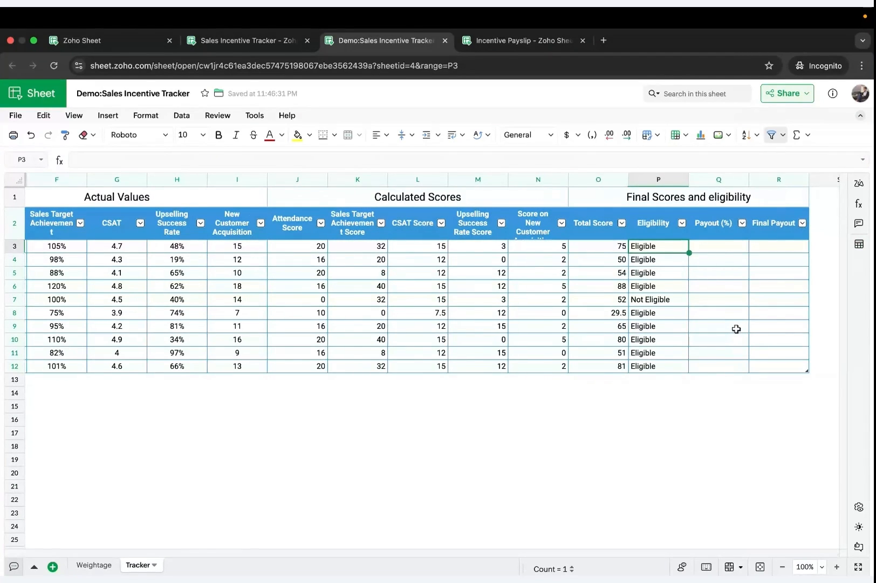
scroll(736, 329, "right", 2)
left_click(641, 247)
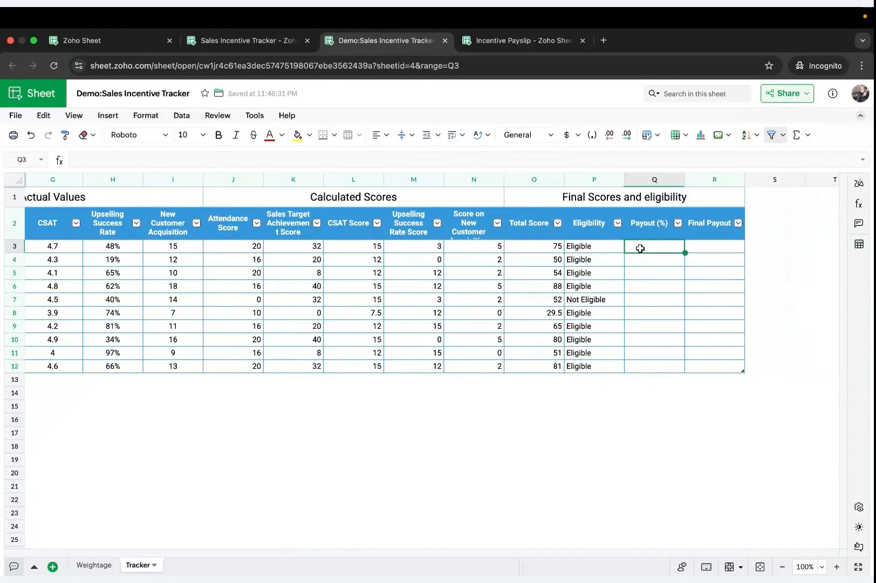
type("=vl")
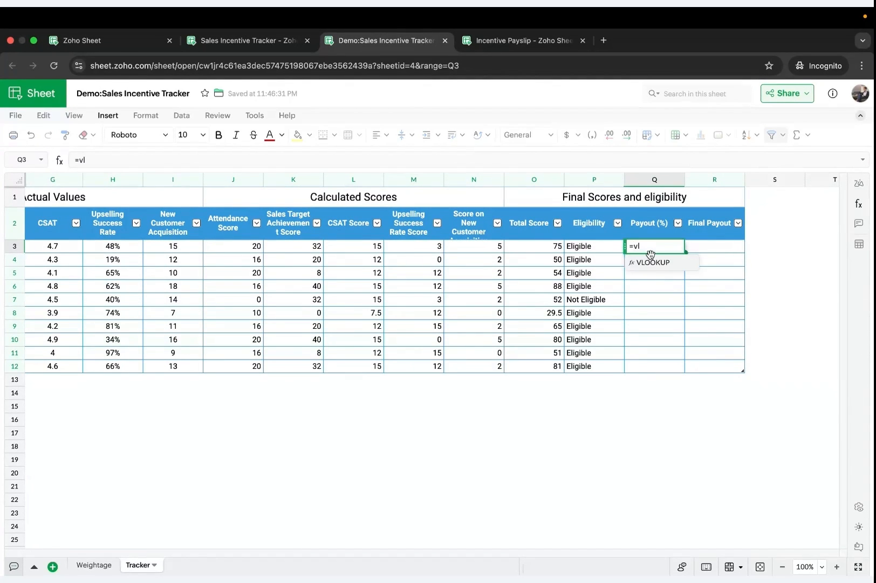
left_click(648, 256)
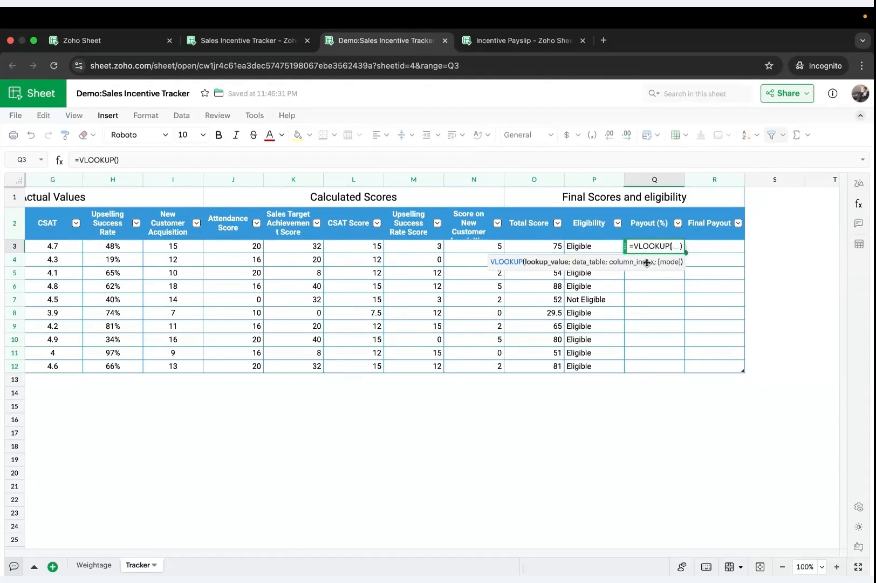
left_click(535, 248)
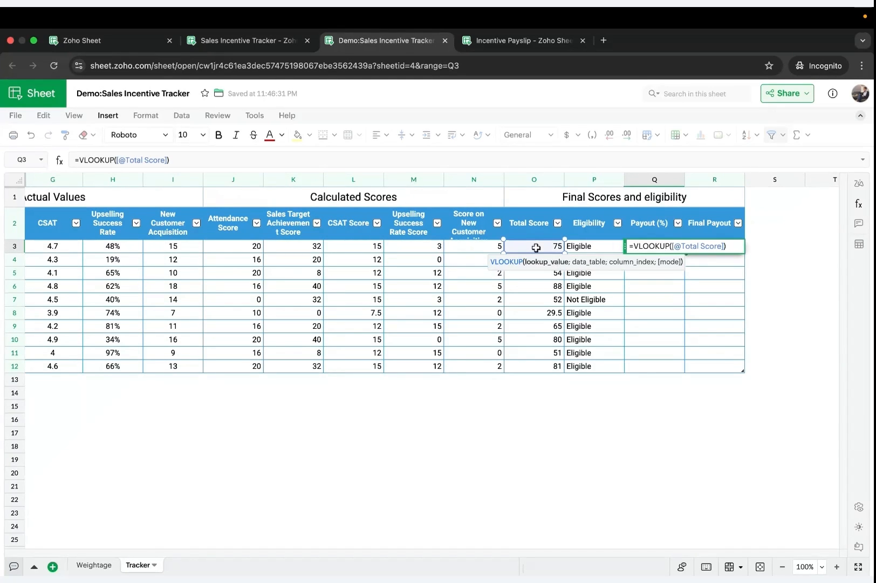
type(",")
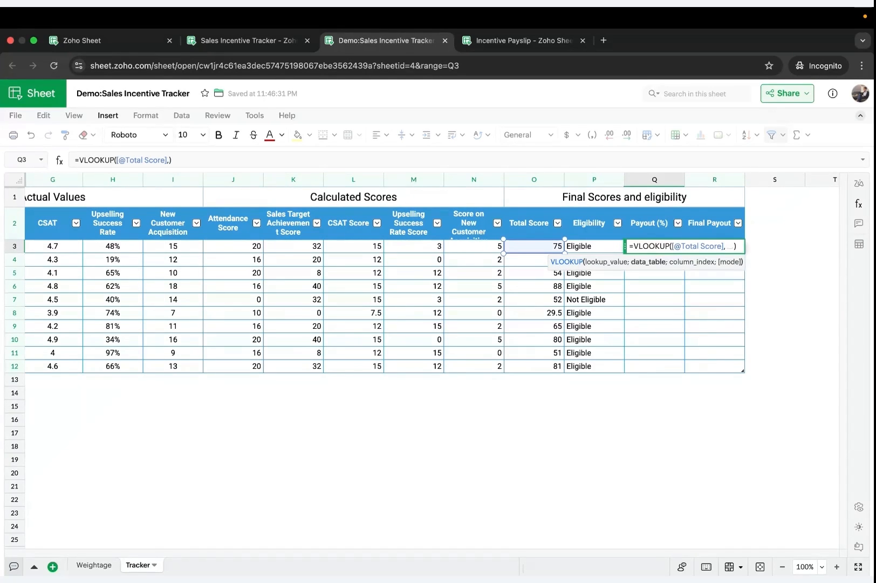
Set the Q3 lookup range to the Incentive table Weightage.$H$4:$I$8 with column index 2 and mode 1, and enter the formula.
left_click(89, 565)
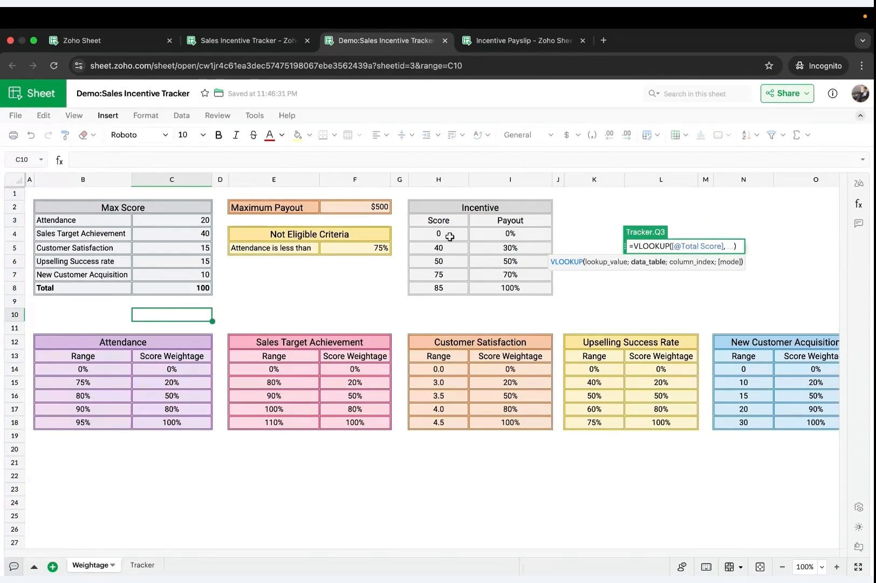
left_click_drag(449, 237, 505, 287)
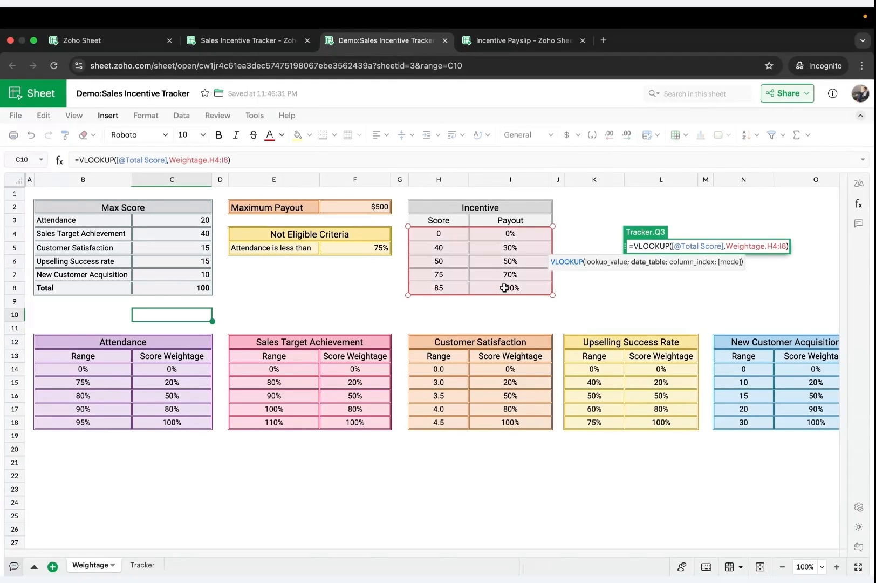
left_click(767, 247)
type("$")
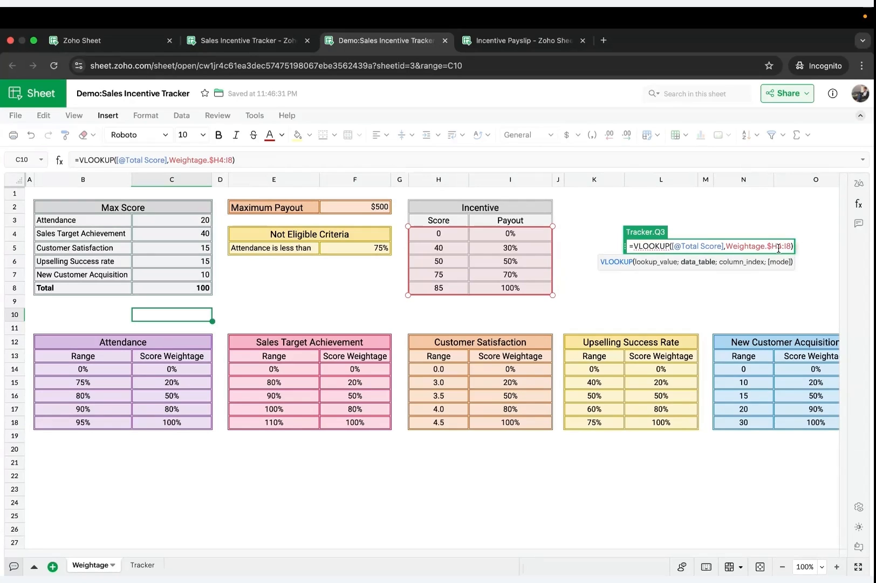
left_click(777, 246)
type("$")
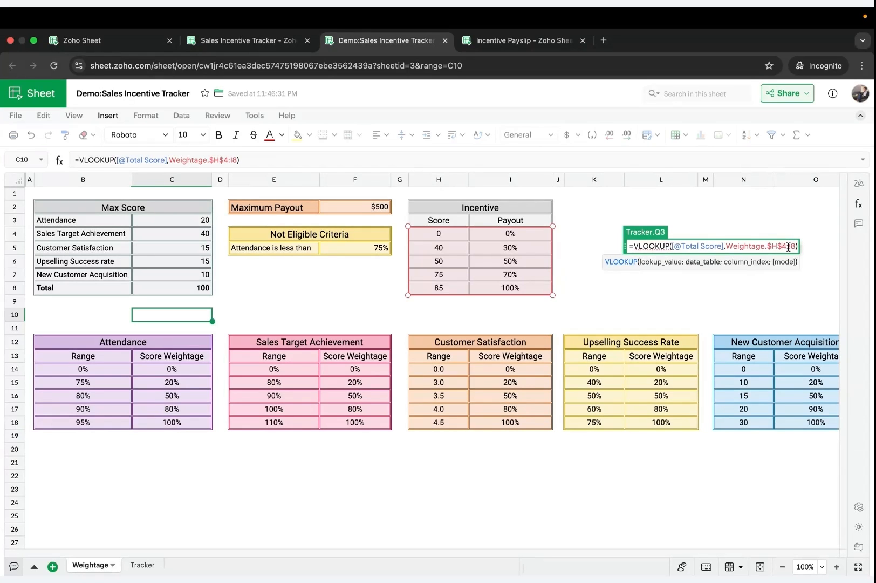
left_click(788, 247)
type("$")
left_click(795, 246)
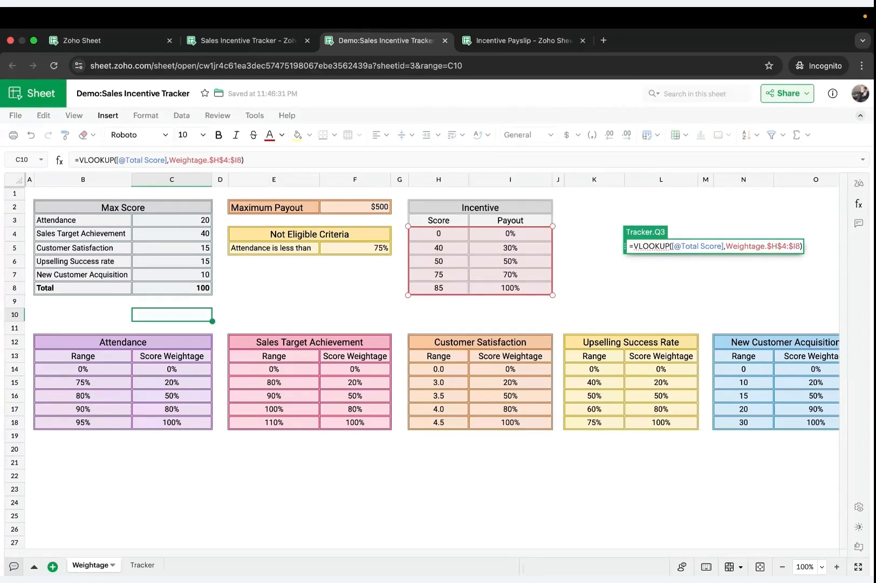
type("$8")
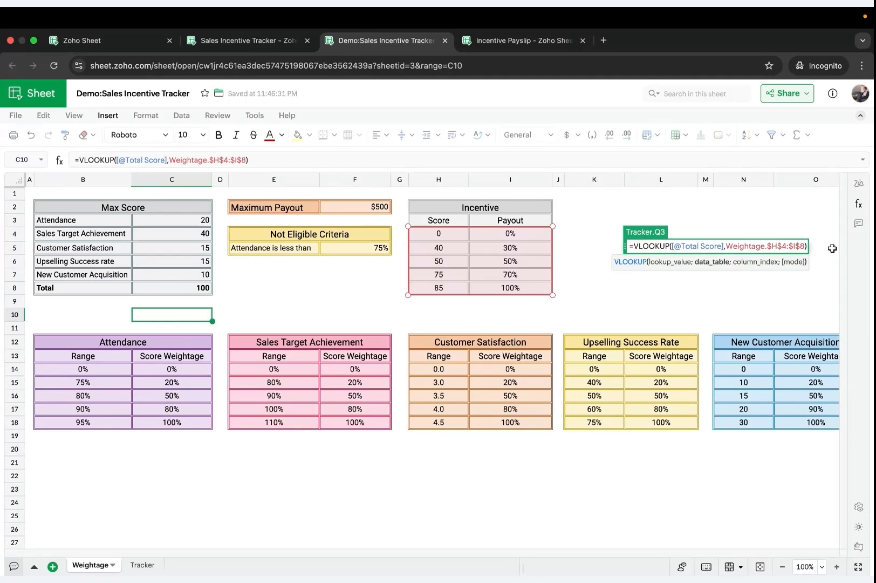
type(",2,1")
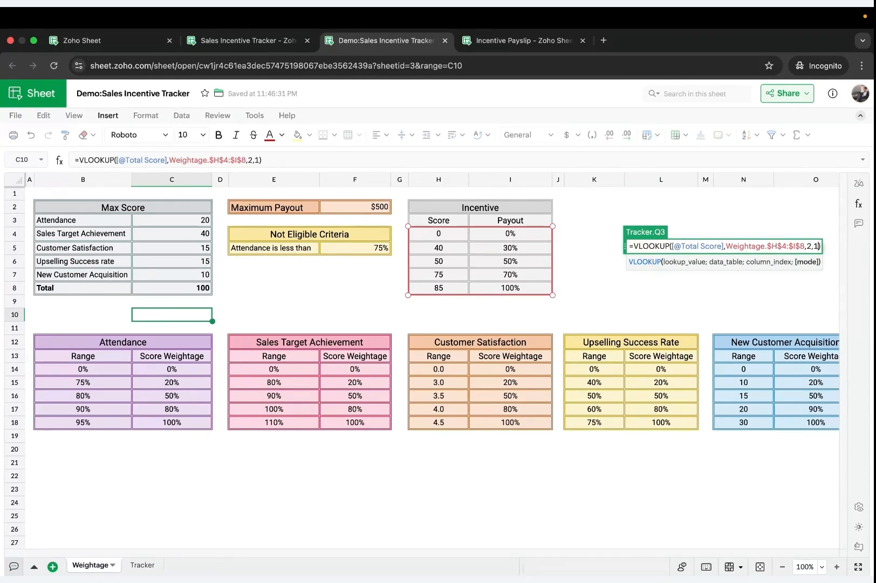
key("Return")
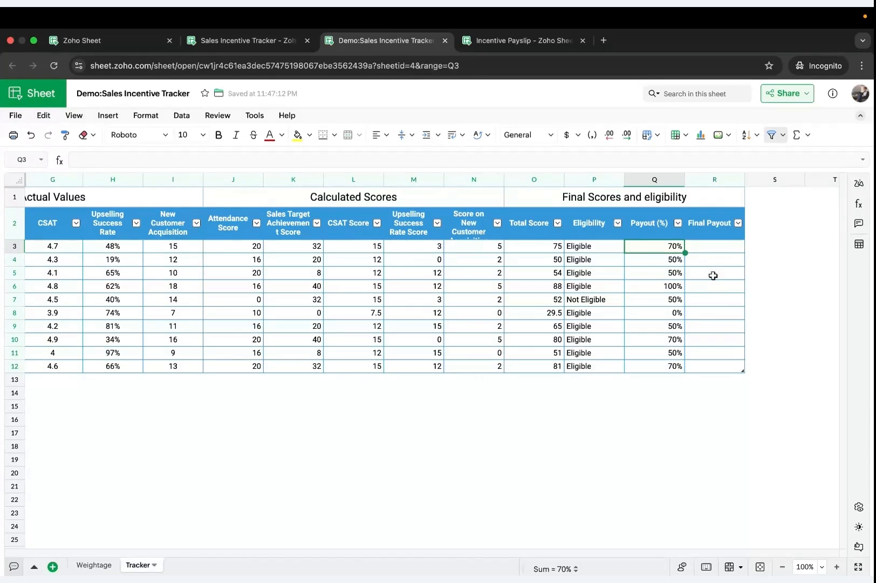
Start a Final Payout formula in R3 that multiplies the row's Payout (%) by the Maximum Payout cell Weightage.F2.
left_click(697, 251)
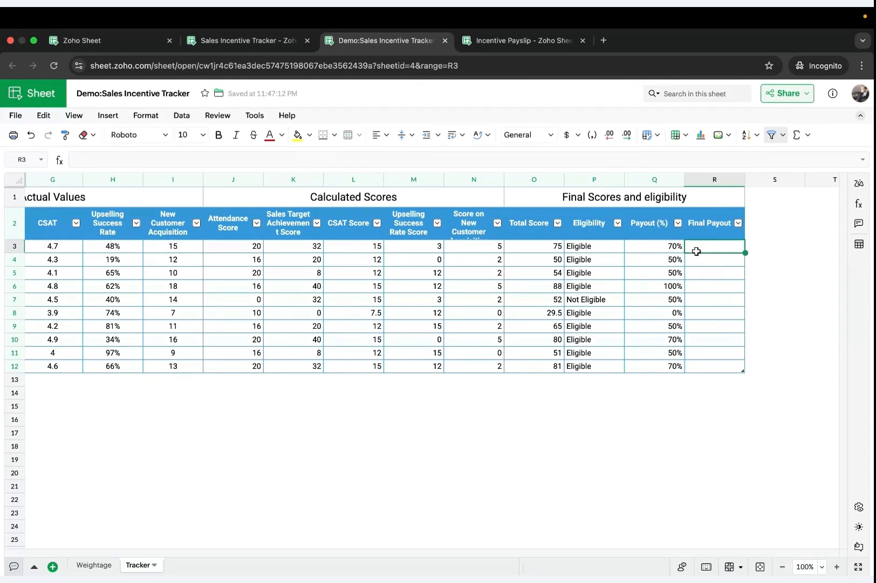
type("=")
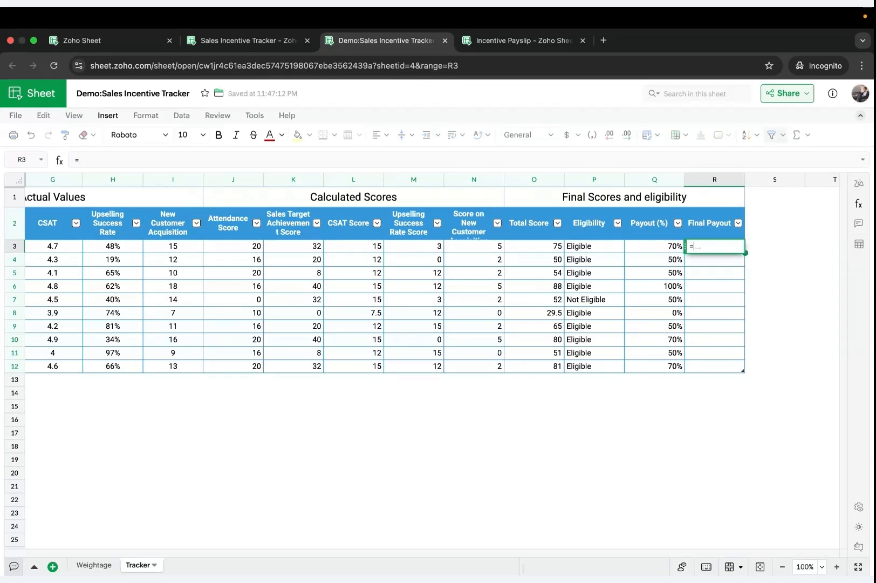
left_click(658, 249)
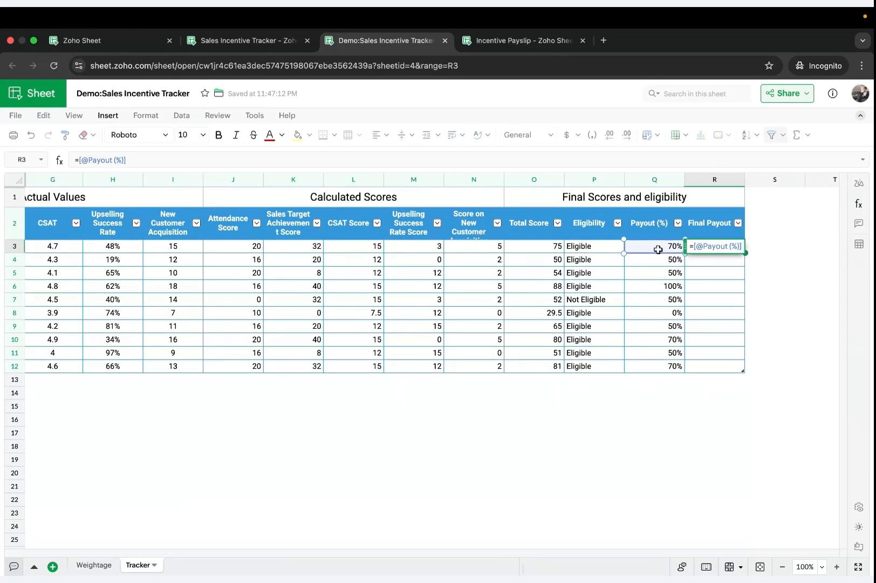
type("*")
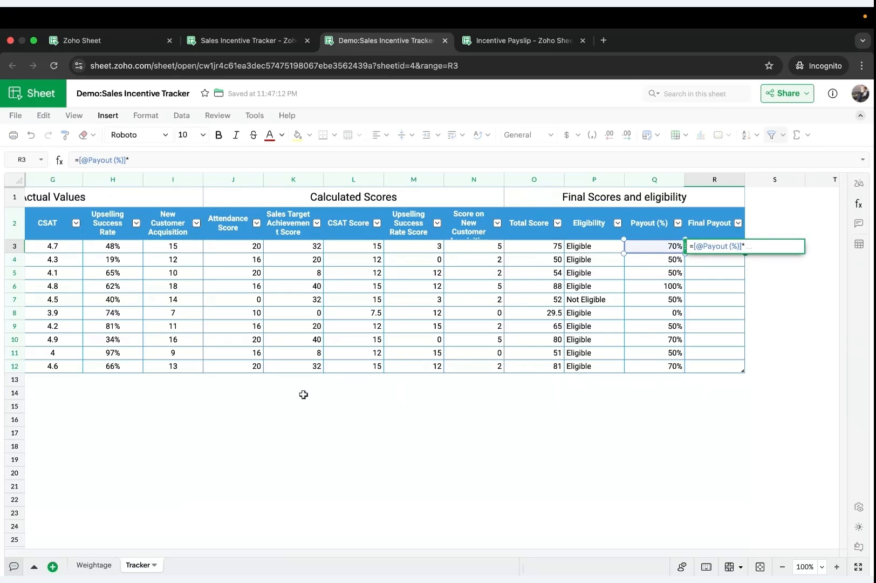
left_click(93, 564)
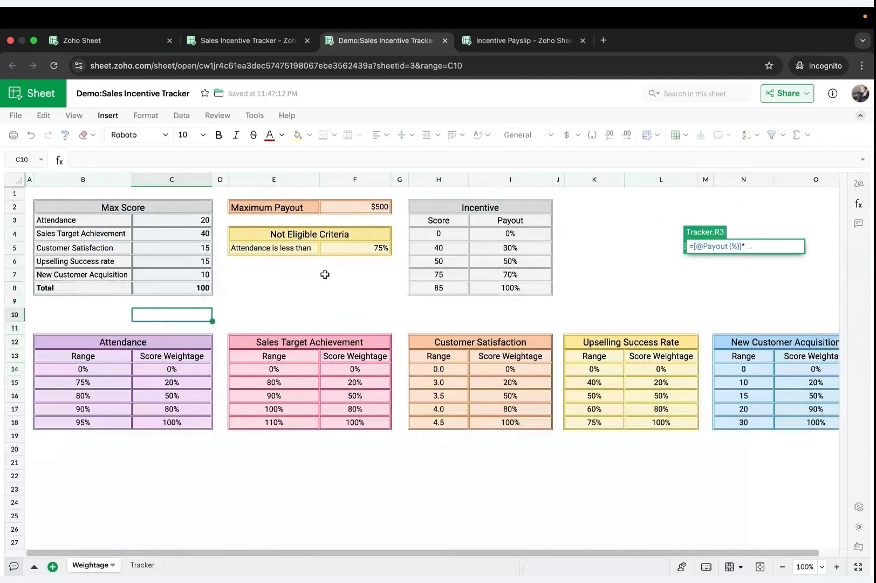
left_click(337, 207)
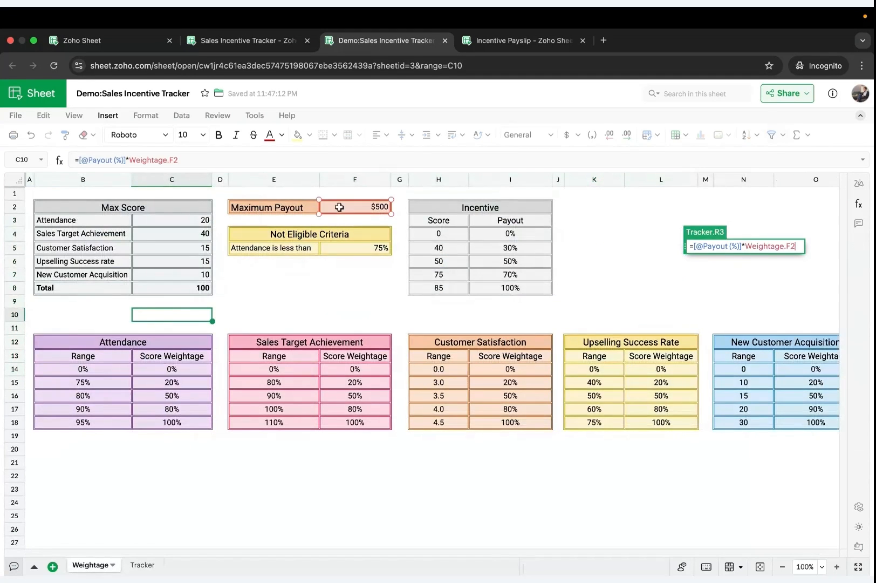
Make the Maximum Payout reference absolute as Weightage.$F$2 and enter the R3 formula.
left_click(786, 246)
type("$")
key("Right")
type("$")
key("Return")
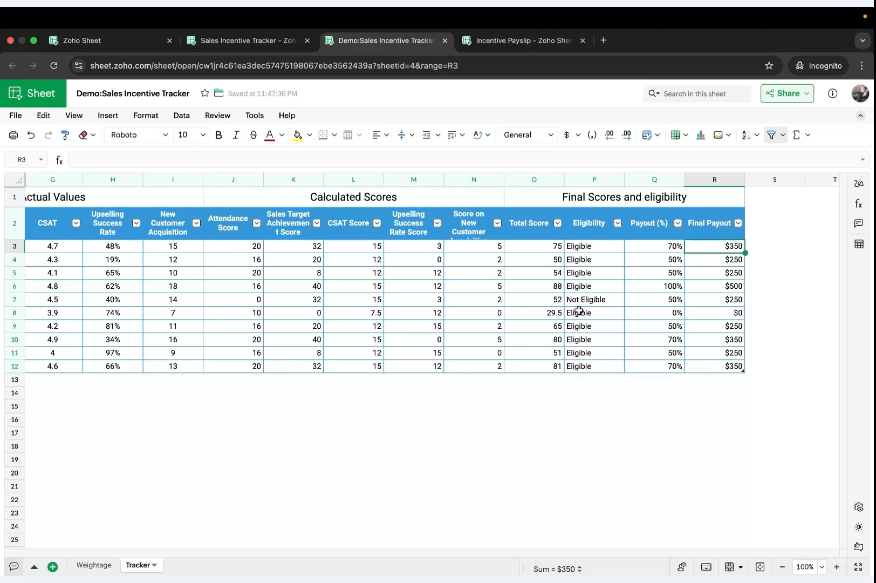
Create a classic conditional formatting rule on the Tracker range A2:R12 for text that contains "Not Eligible".
left_click(449, 324)
scroll(290, 324, "left", 7)
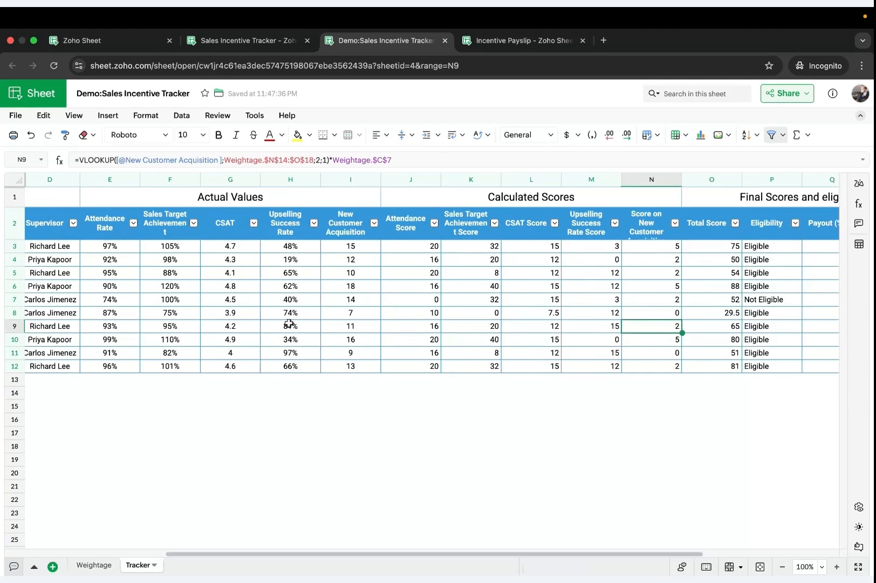
left_click(49, 225)
scroll(216, 286, "right", 7)
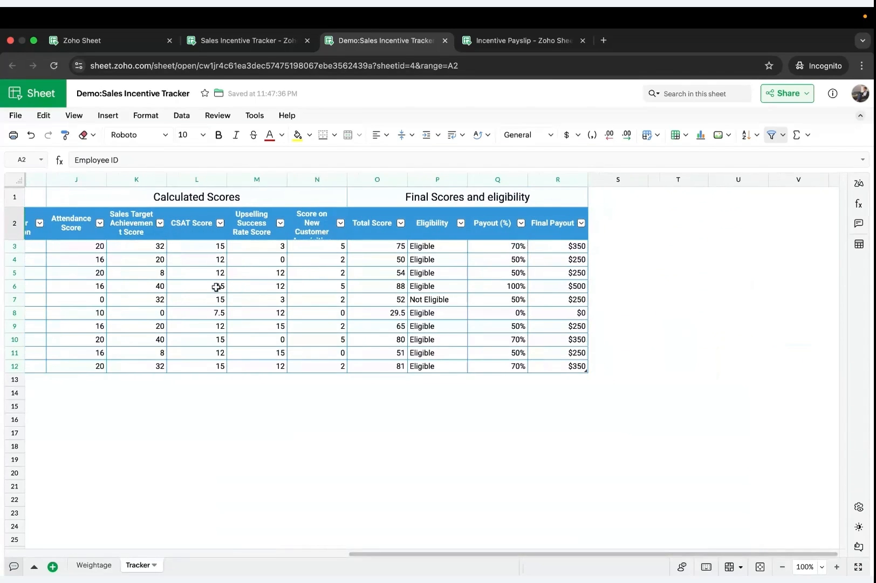
left_click(558, 366, "shift")
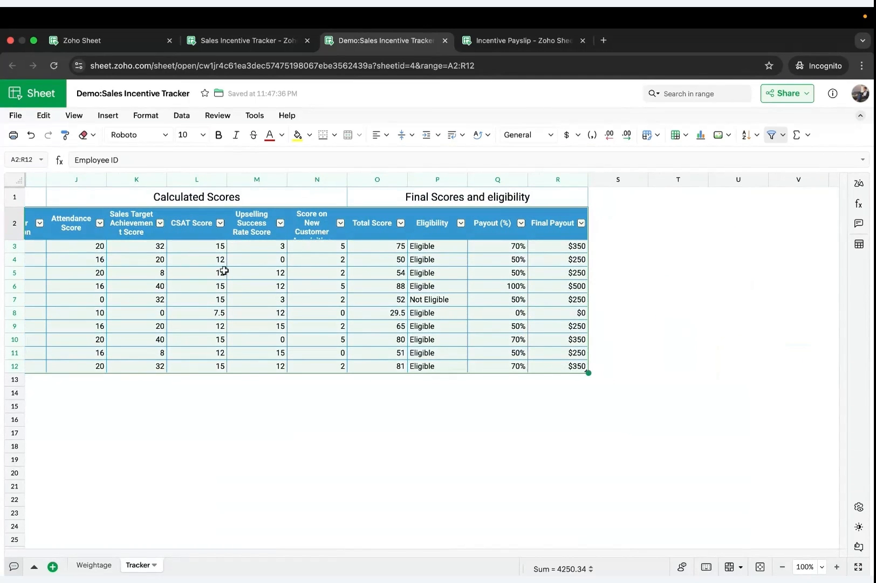
left_click(157, 117)
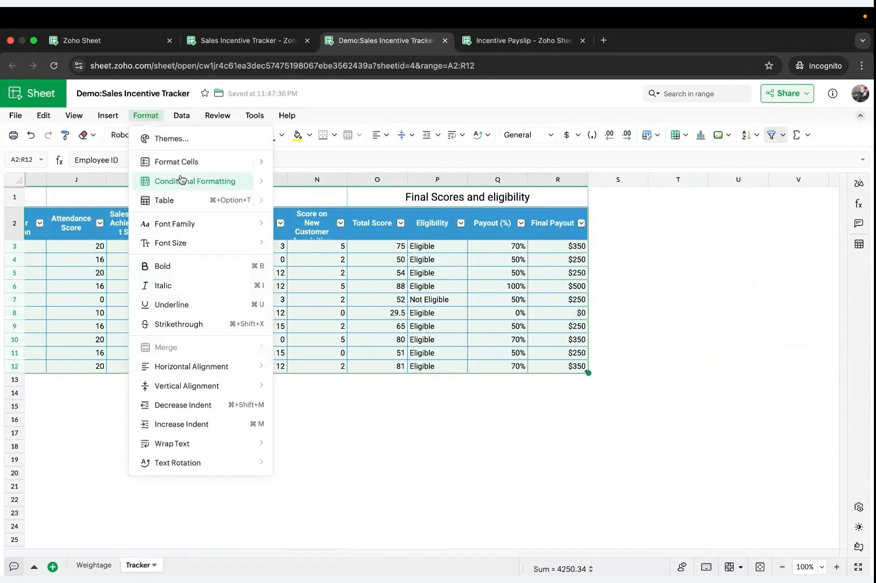
mouse_move(182, 183)
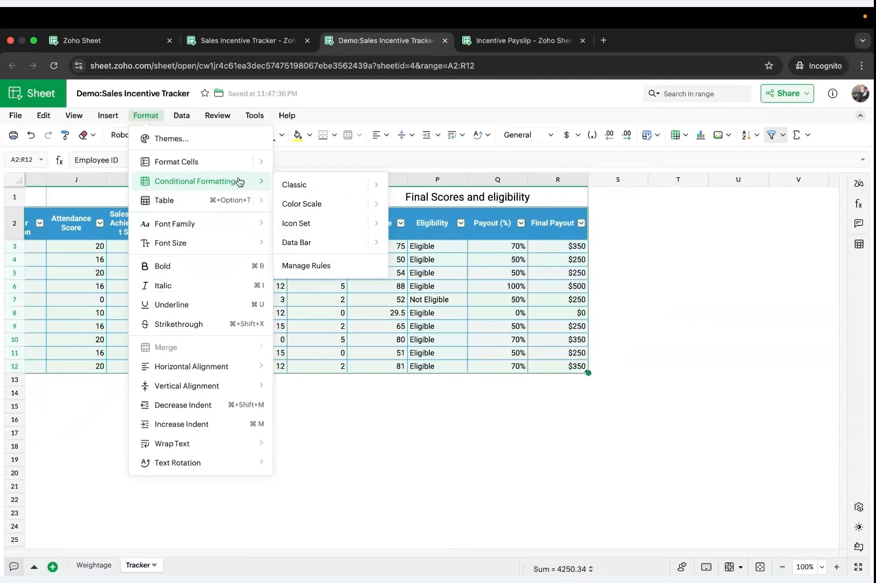
mouse_move(290, 183)
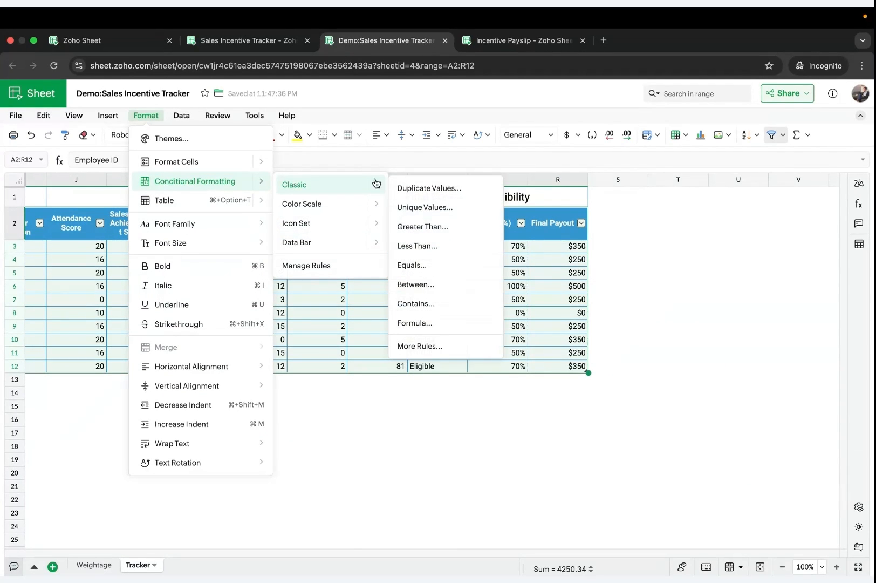
left_click(423, 302)
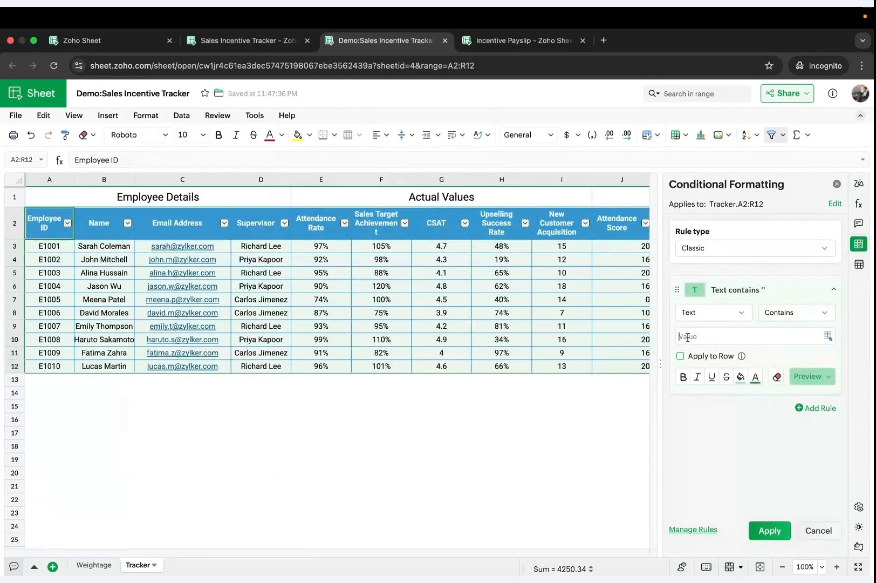
type("Not Eligibl")
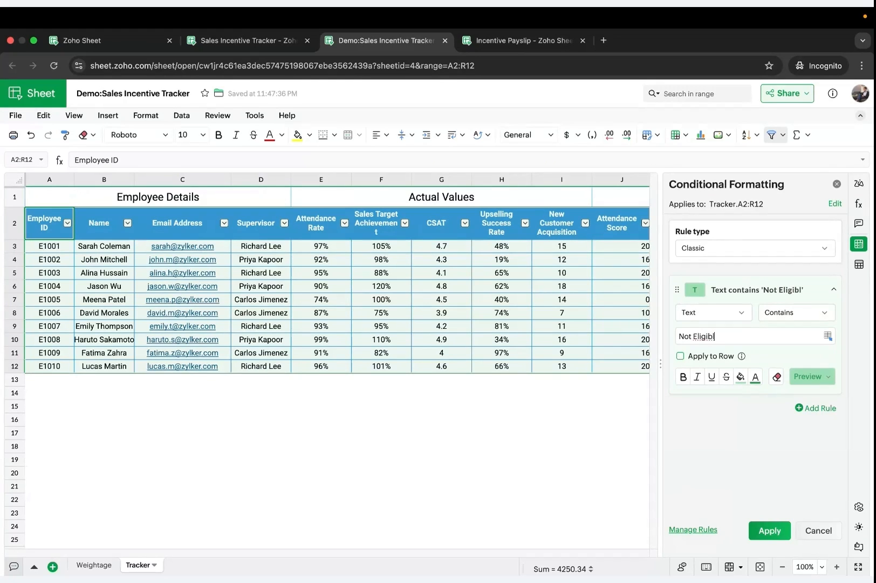
type("e")
Make the "Not Eligible" rule apply to the whole row, based on the Eligibility column P.
left_click(681, 356)
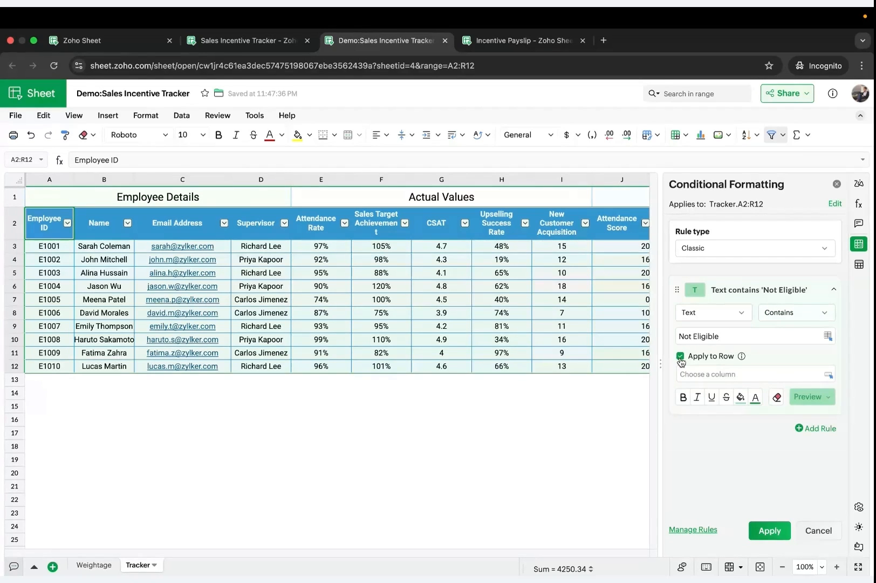
left_click(685, 373)
scroll(593, 327, "right", 5)
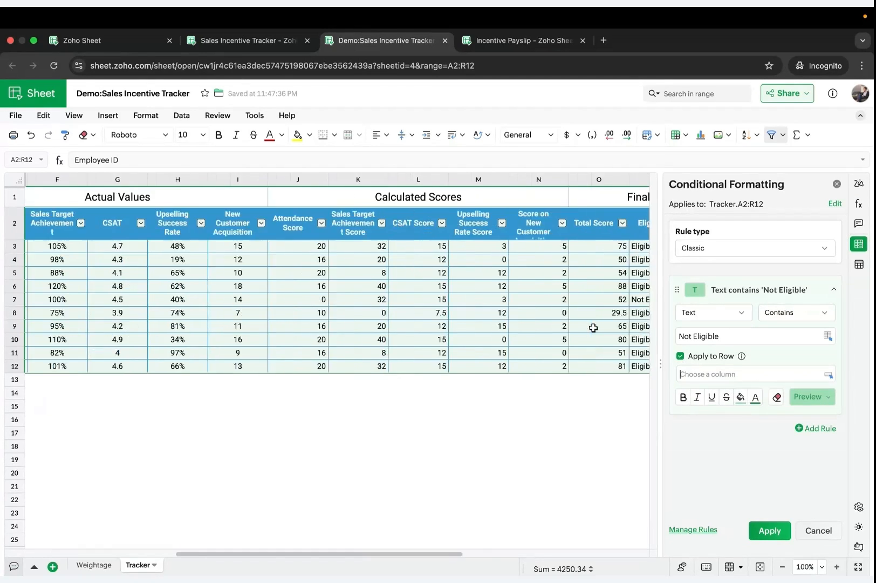
scroll(594, 327, "right", 3)
left_click(472, 180)
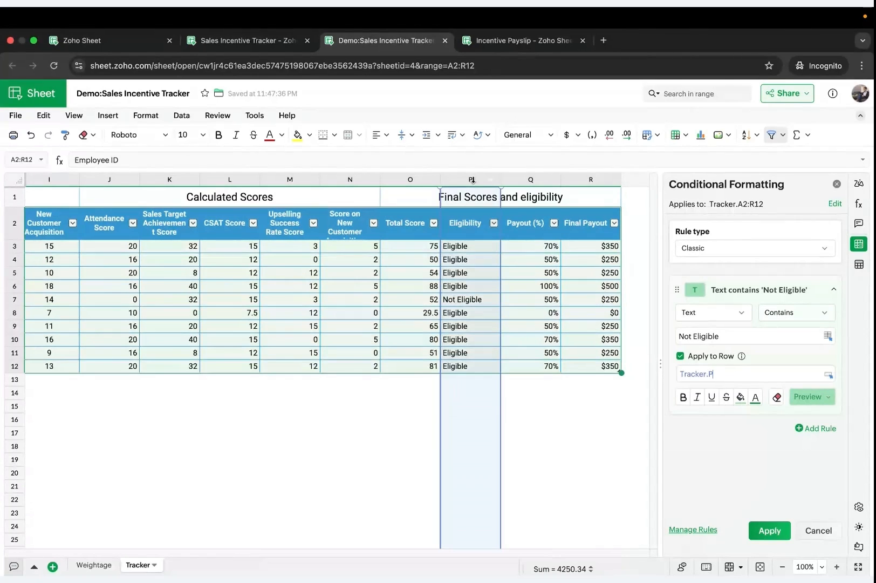
Set the rule's text color to the default color and apply the conditional formatting.
left_click(743, 402)
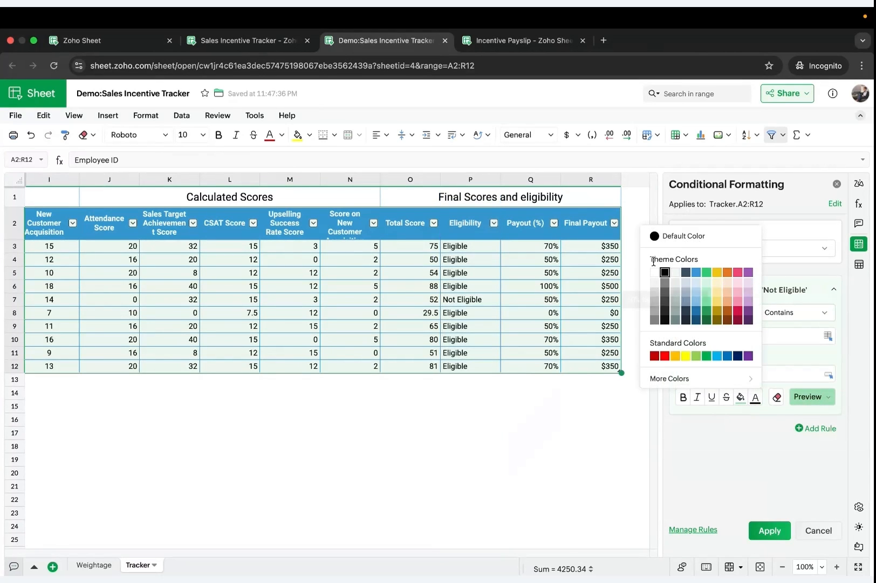
left_click(662, 242)
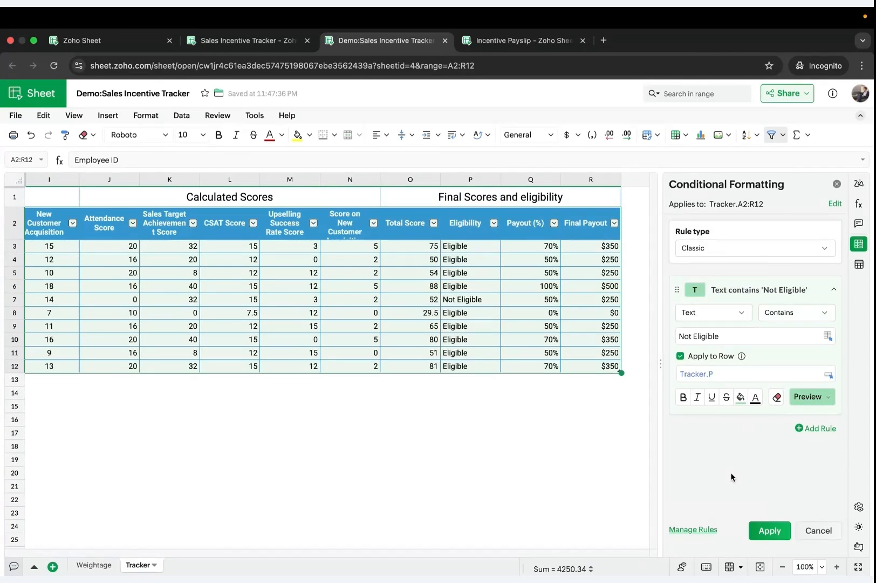
left_click(766, 528)
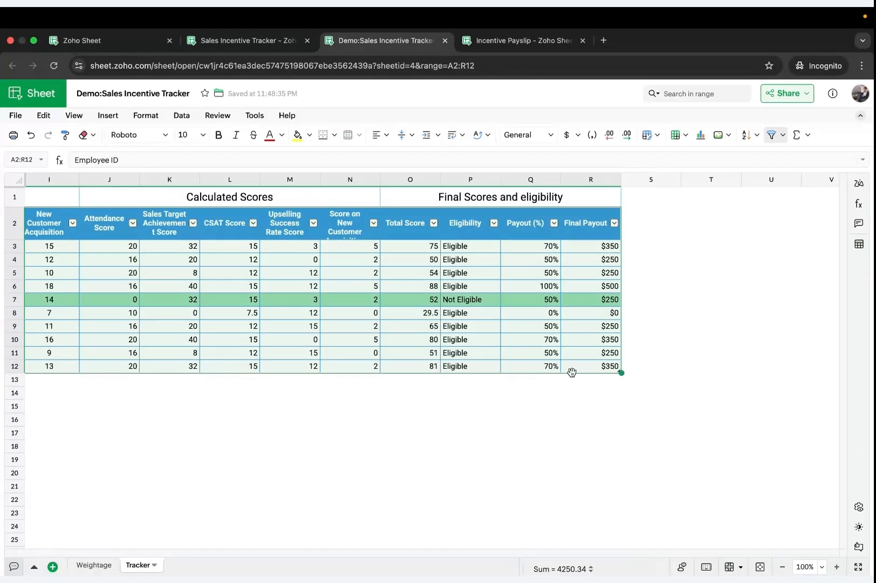
scroll(572, 372, "left", 8)
left_click(550, 353)
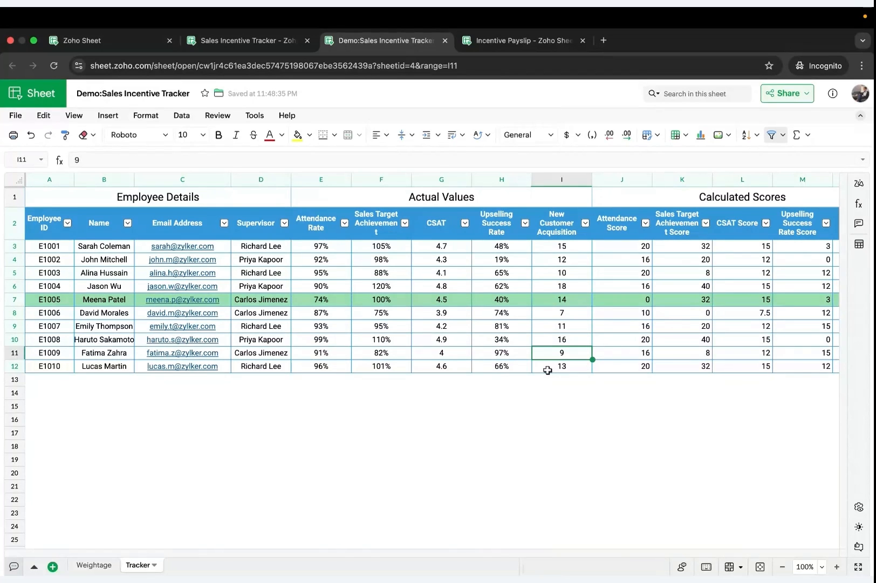
Add blue gradient data bars to the Payout (%) values in Q3:Q12.
scroll(598, 362, "right", 8)
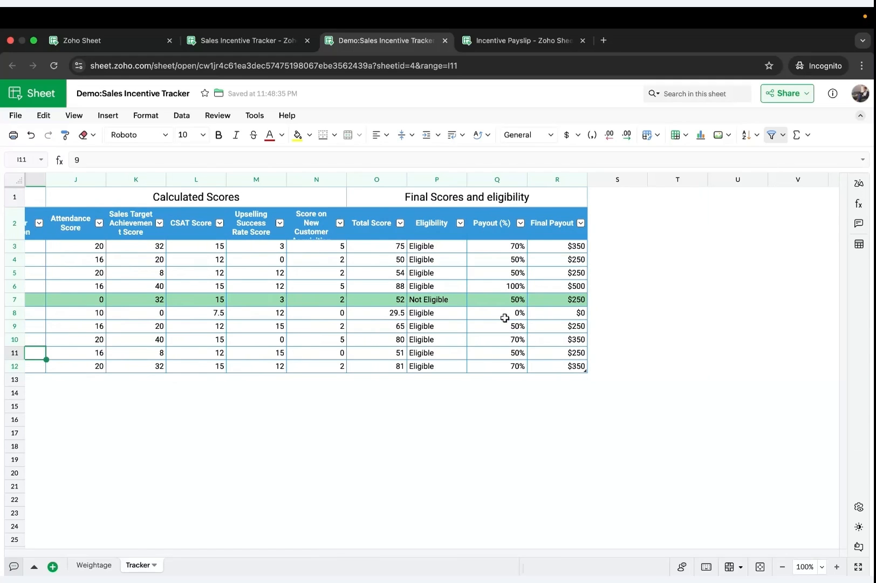
left_click(484, 251)
left_click(495, 366, "shift")
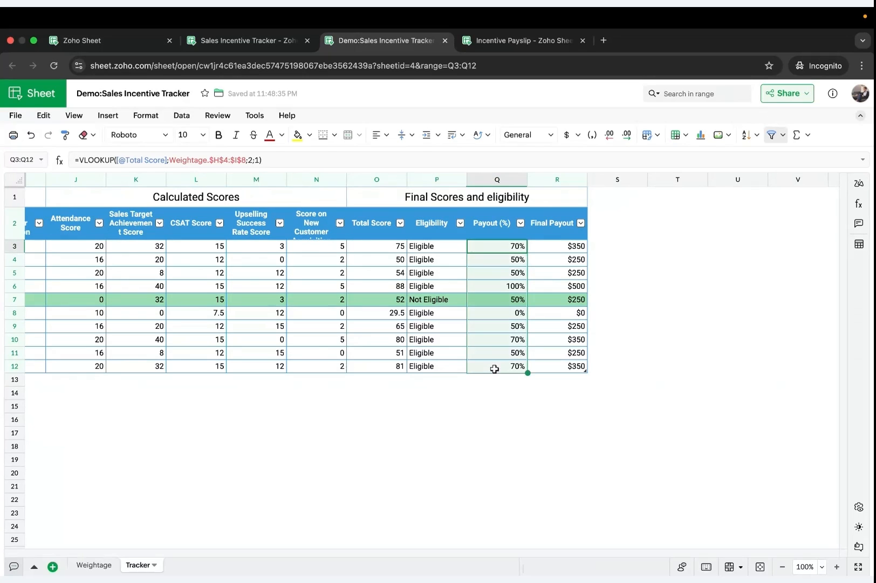
left_click(143, 116)
mouse_move(169, 182)
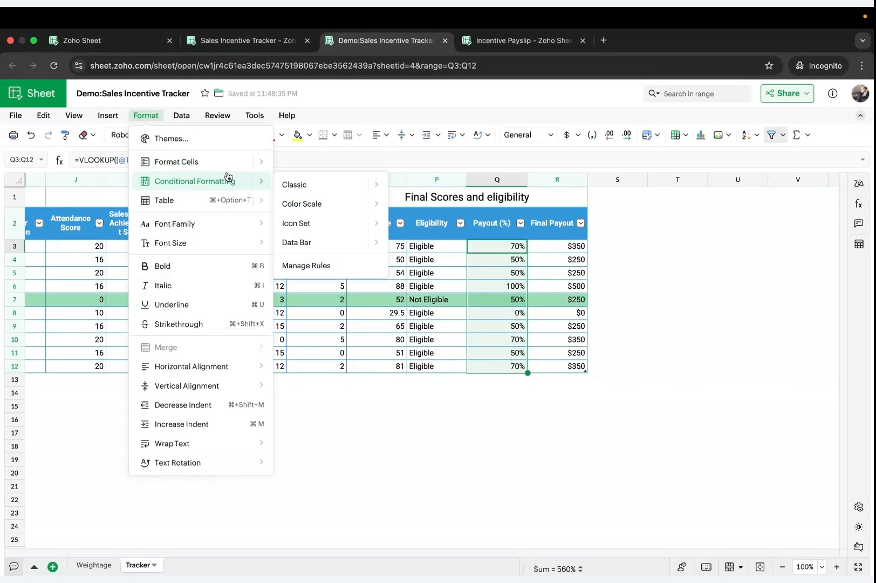
mouse_move(301, 243)
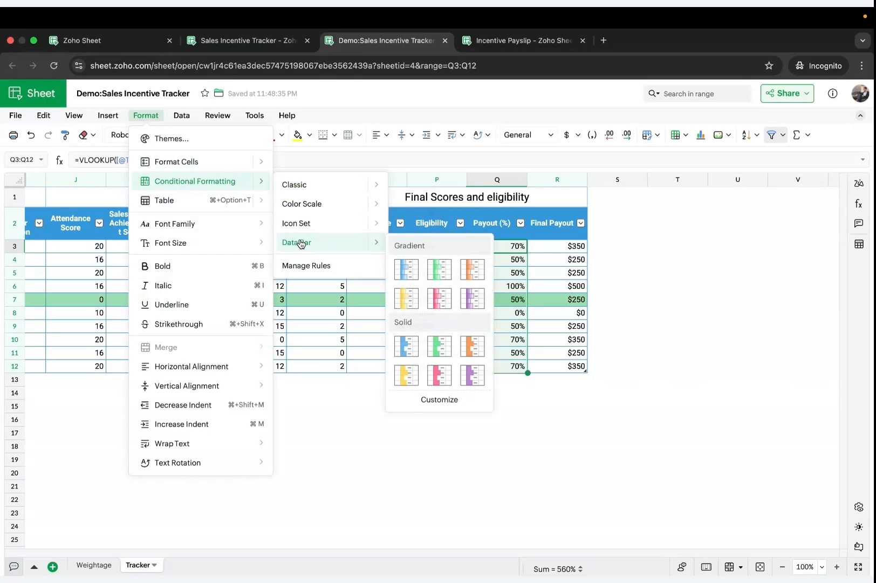
left_click(406, 267)
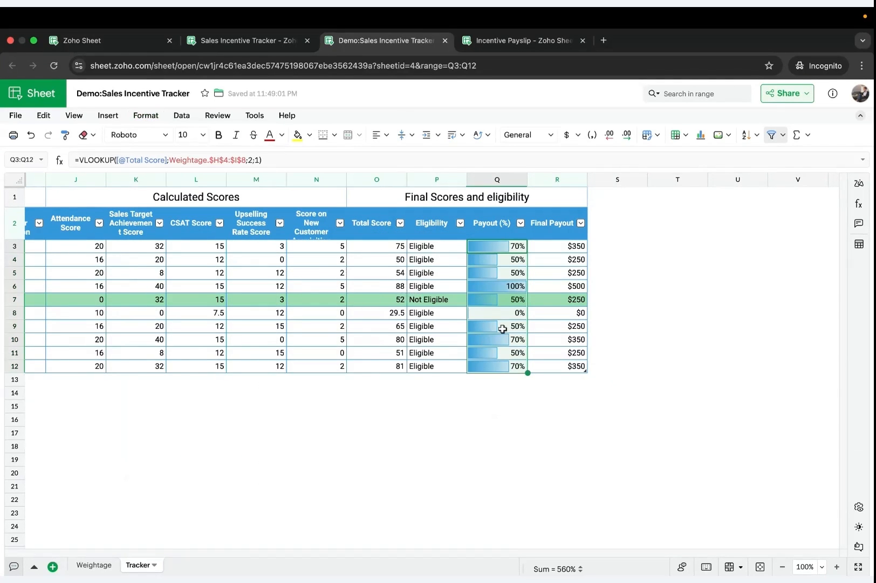
left_click(491, 383)
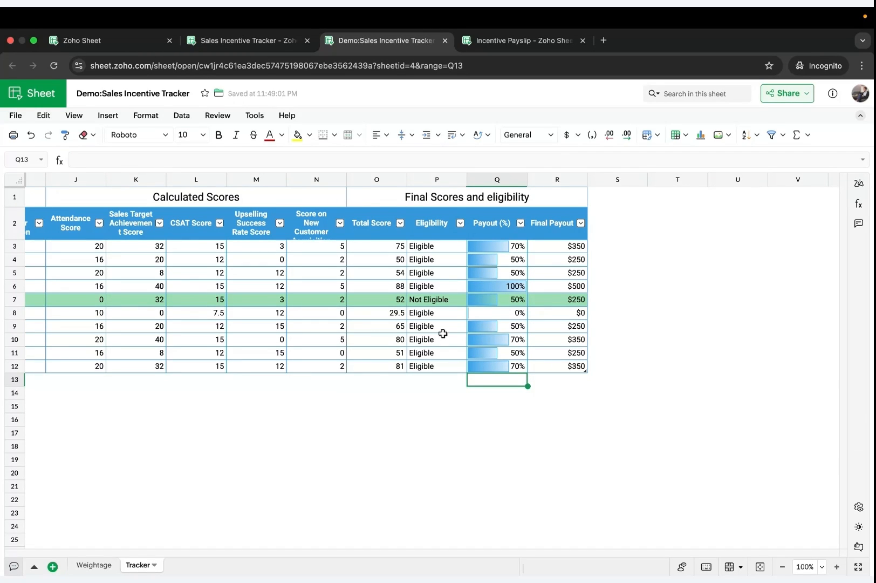
Add a new sheet to the workbook and name it "Employee Summary".
scroll(407, 347, "left", 10)
scroll(408, 347, "left", 2)
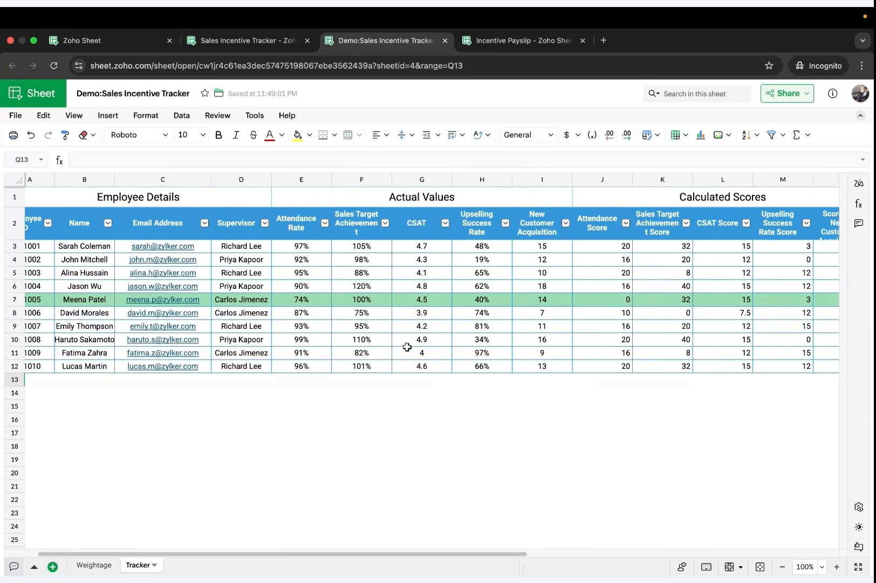
left_click(39, 377)
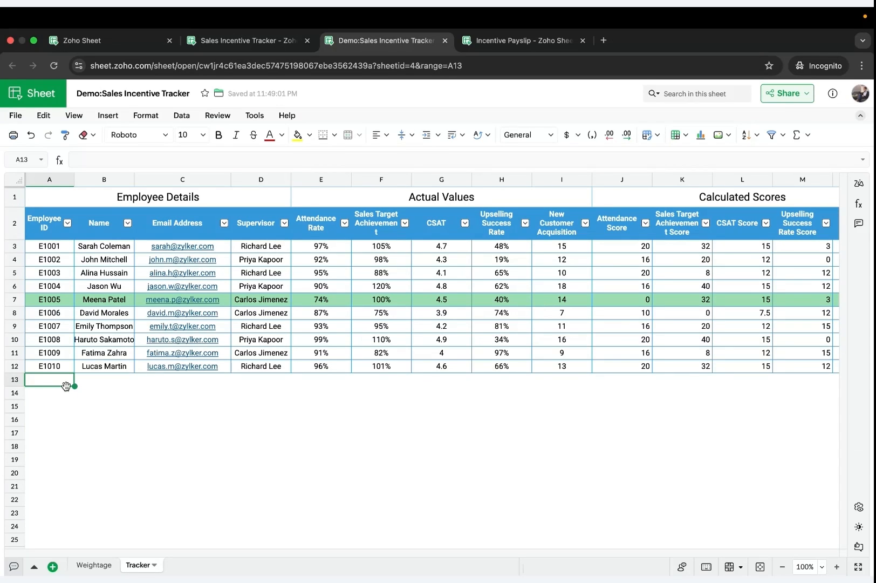
left_click(53, 565)
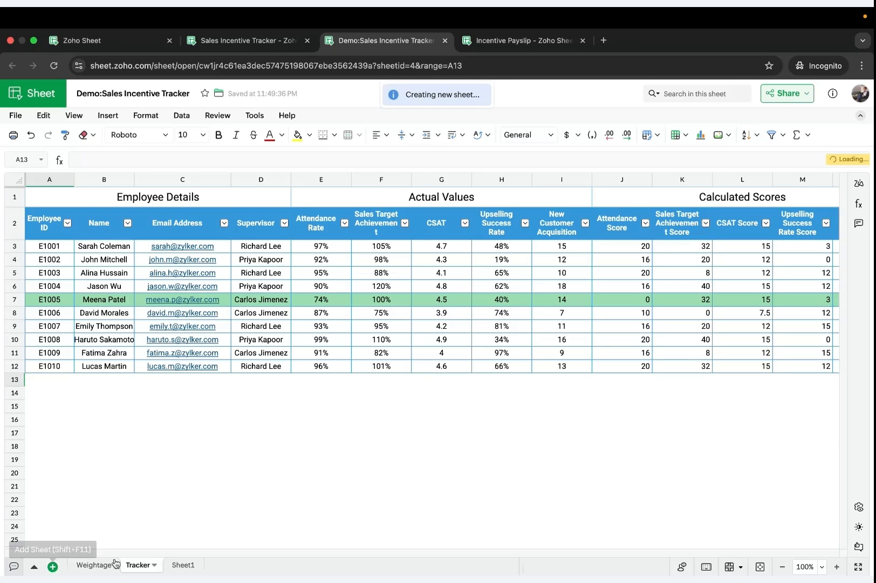
double_click(183, 565)
type("E")
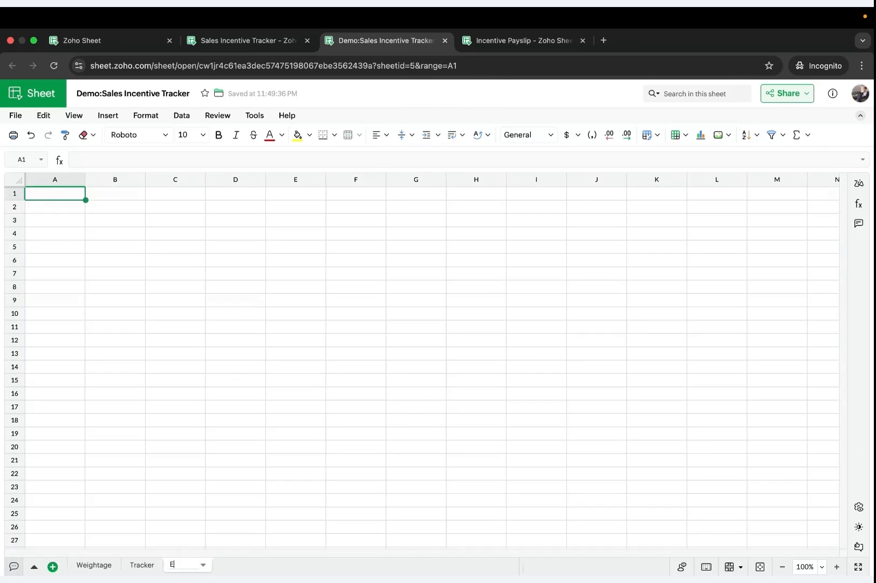
type("mployee")
type(" Summary")
key("Return")
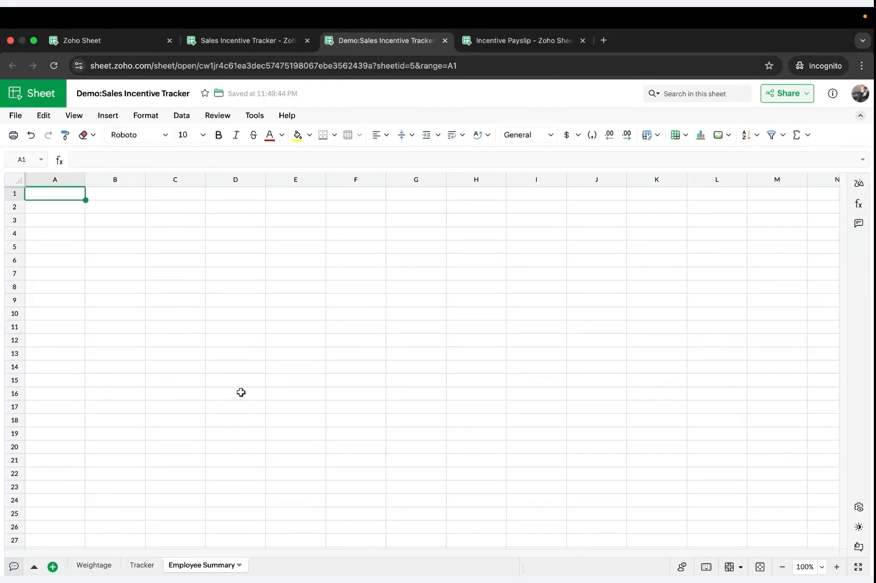
Enter the label "Employee Name" in cell E2 of the Employee Summary sheet.
left_click(296, 208)
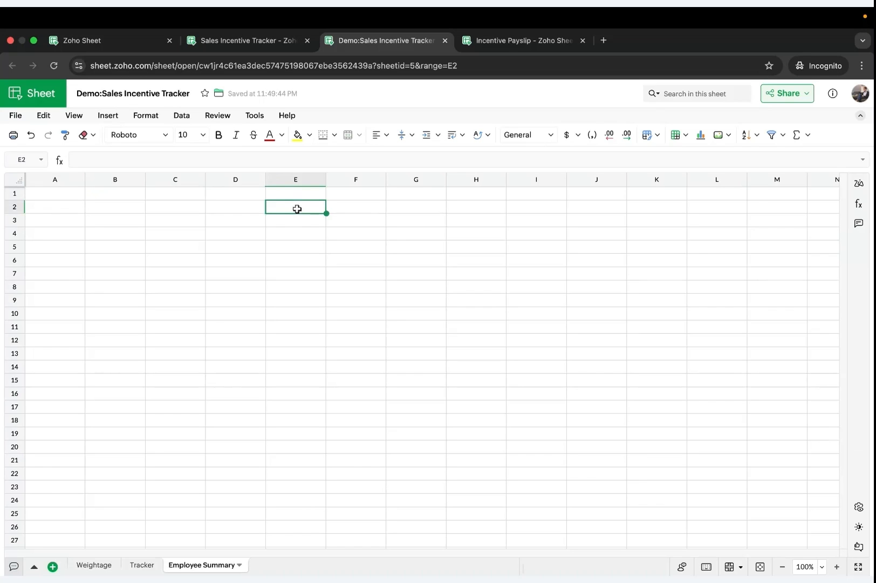
type("Employee")
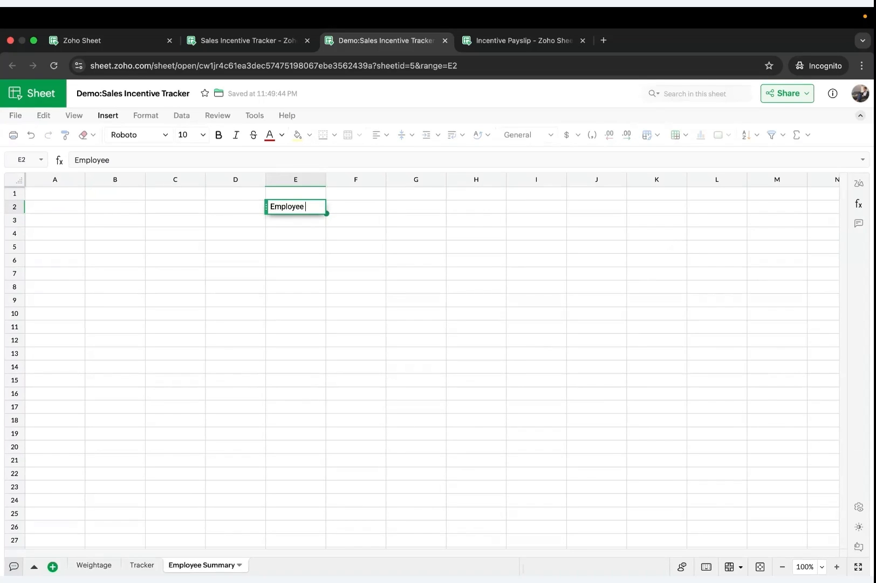
type(" Name")
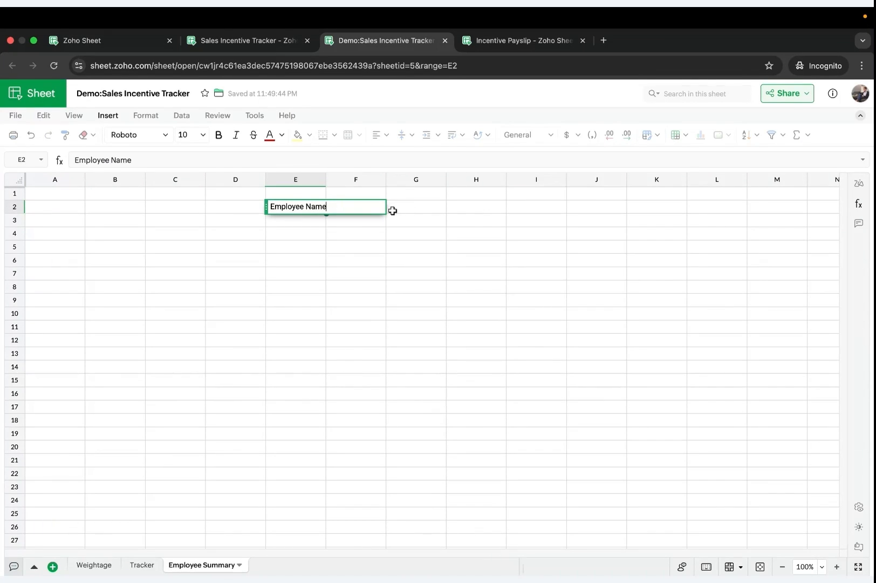
key("Tab")
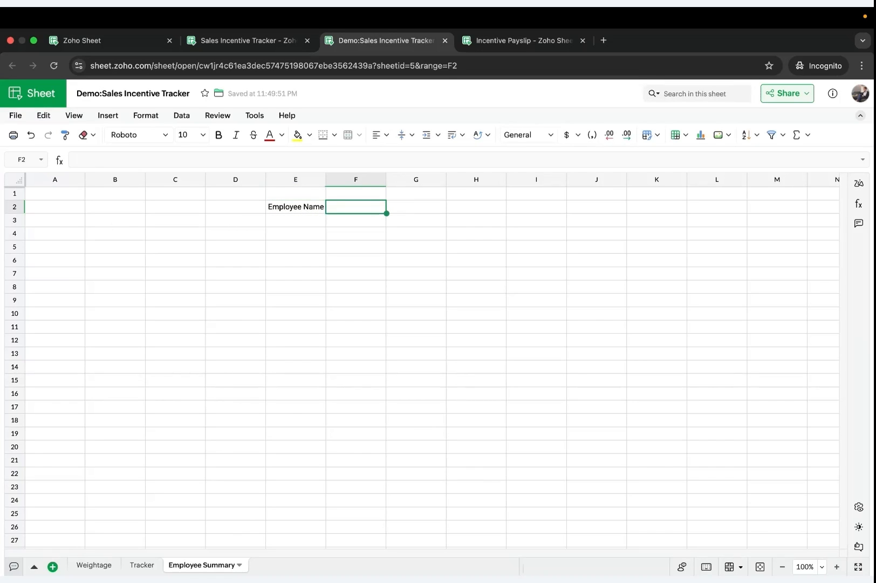
Set up a new picklist for cell F2 that takes its items from the employee name range Tracker.B3:B12.
left_click(108, 116)
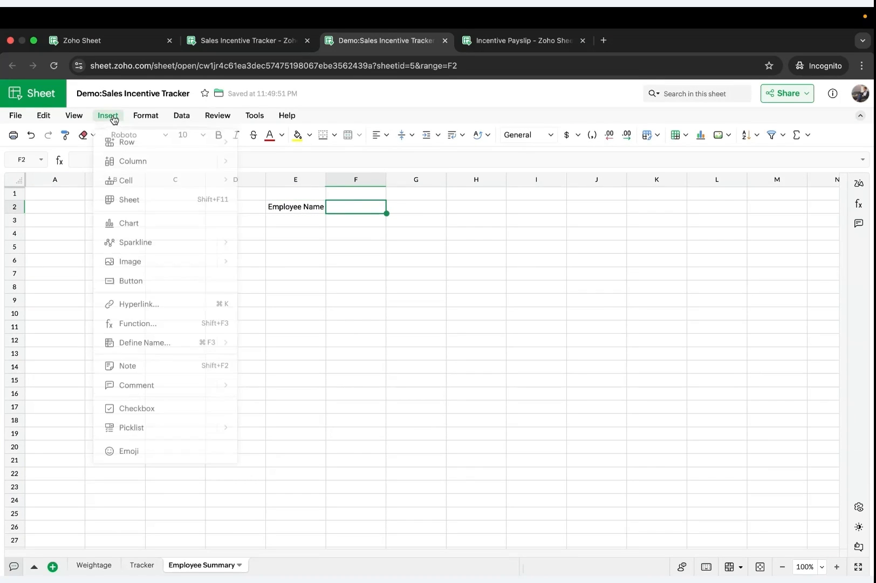
mouse_move(150, 423)
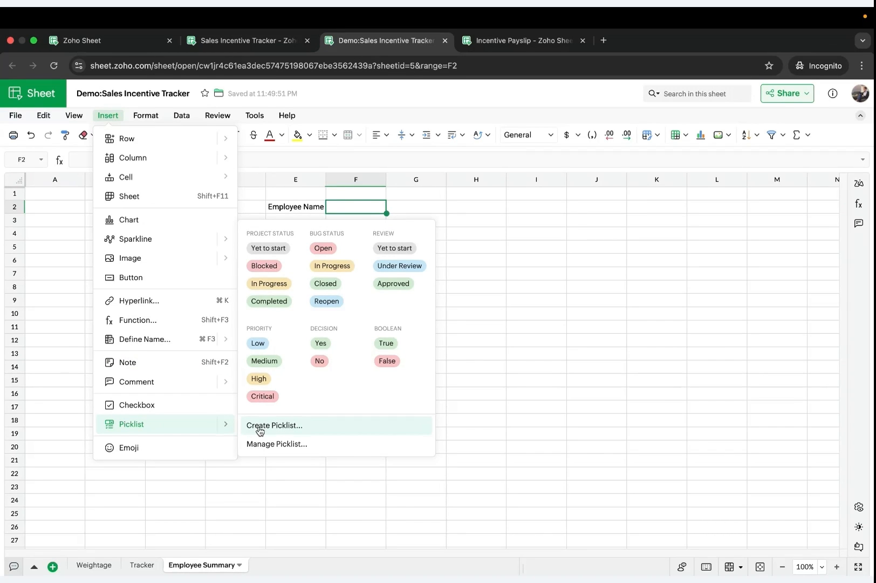
left_click(261, 426)
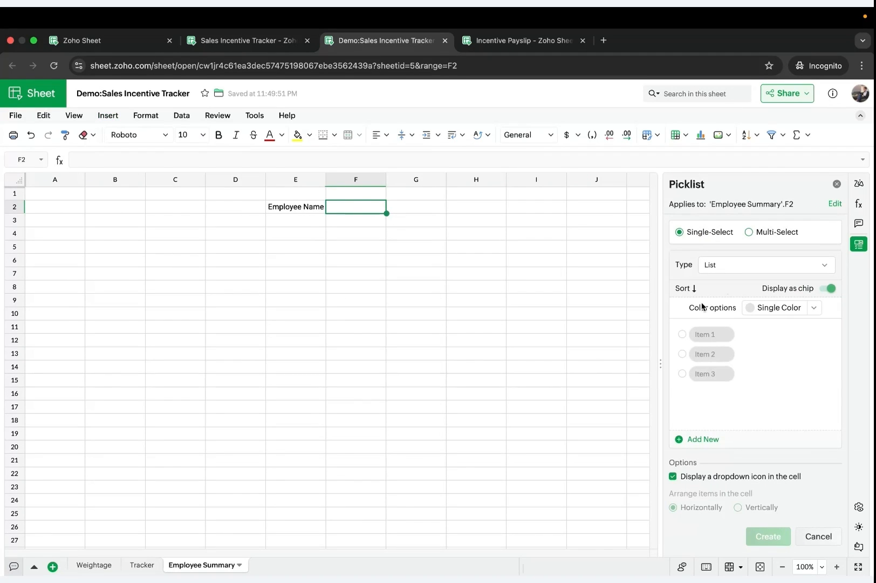
left_click(719, 270)
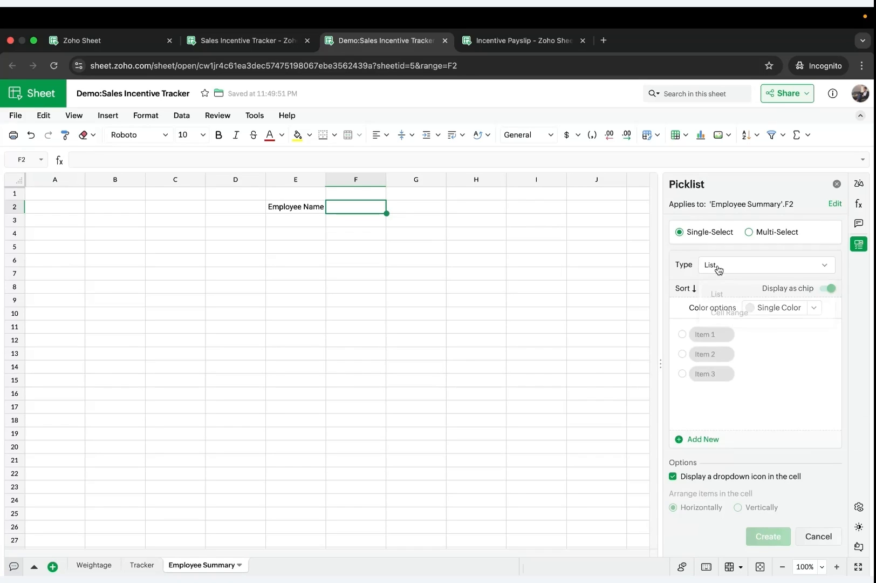
left_click(723, 307)
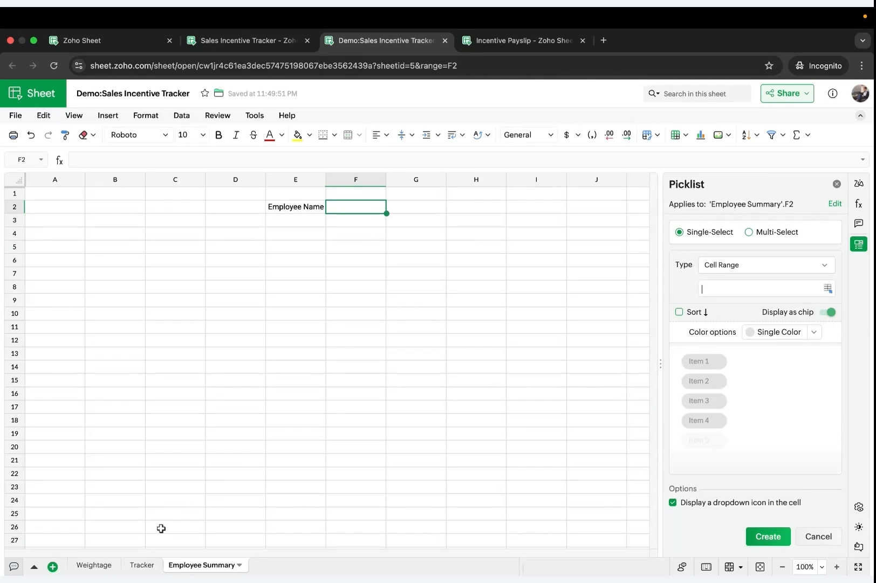
left_click(139, 566)
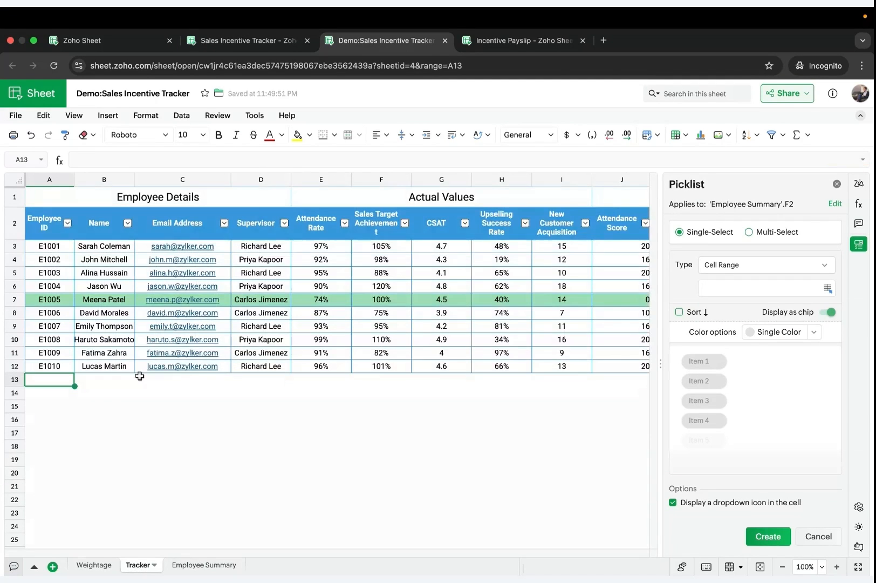
left_click(86, 249)
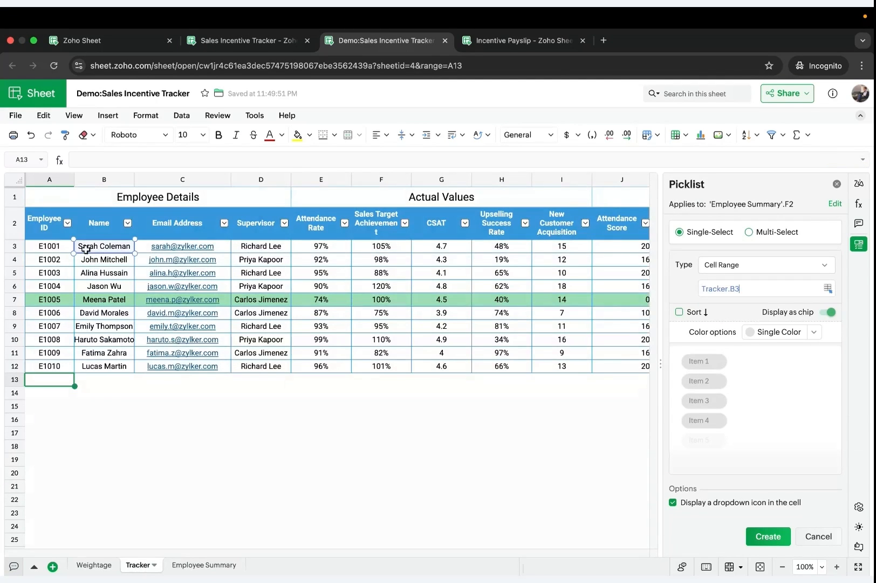
left_click(111, 367, "shift")
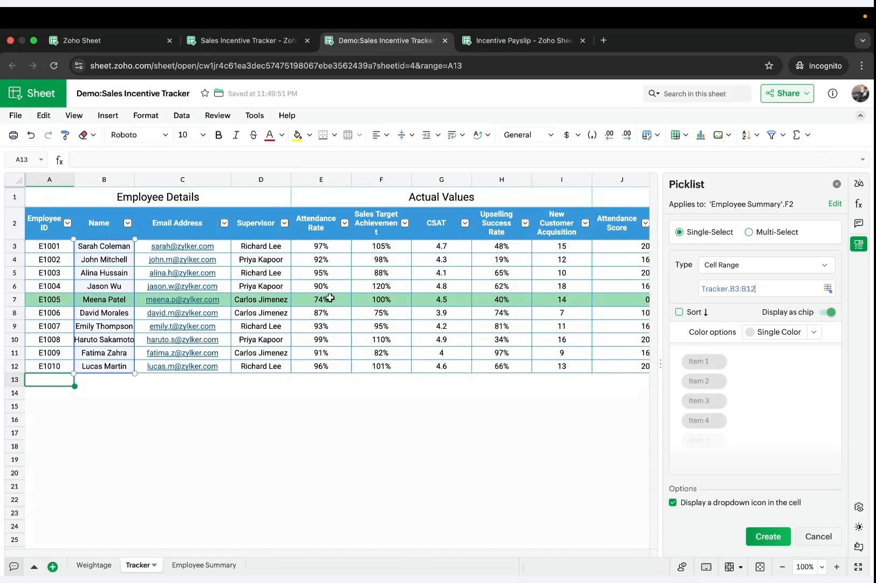
Sort the picklist items, turn off chip display, set a white fill color, and create the picklist.
left_click(680, 312)
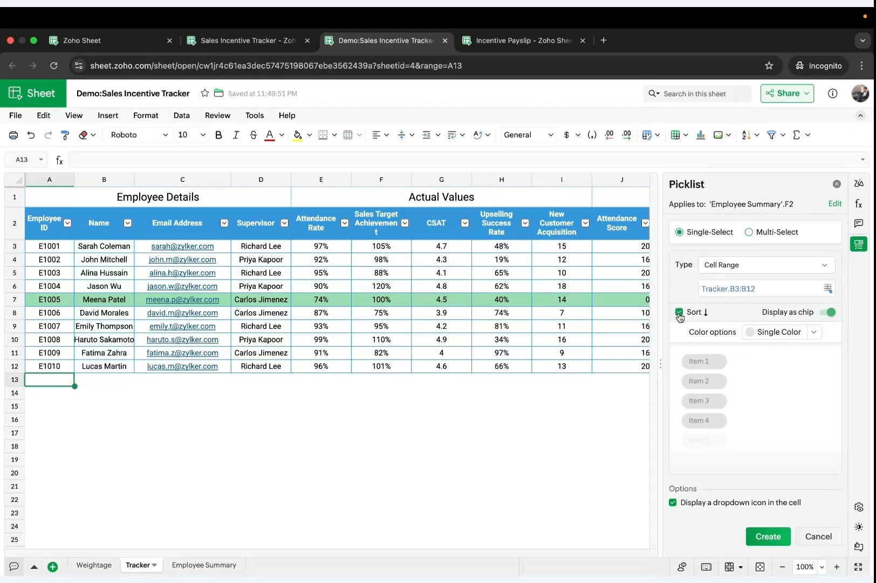
left_click(829, 313)
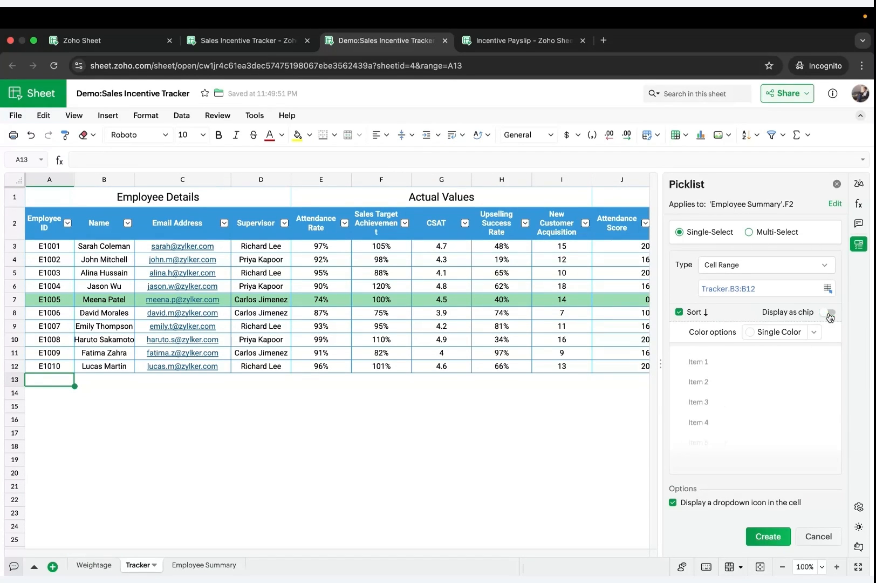
left_click(811, 332)
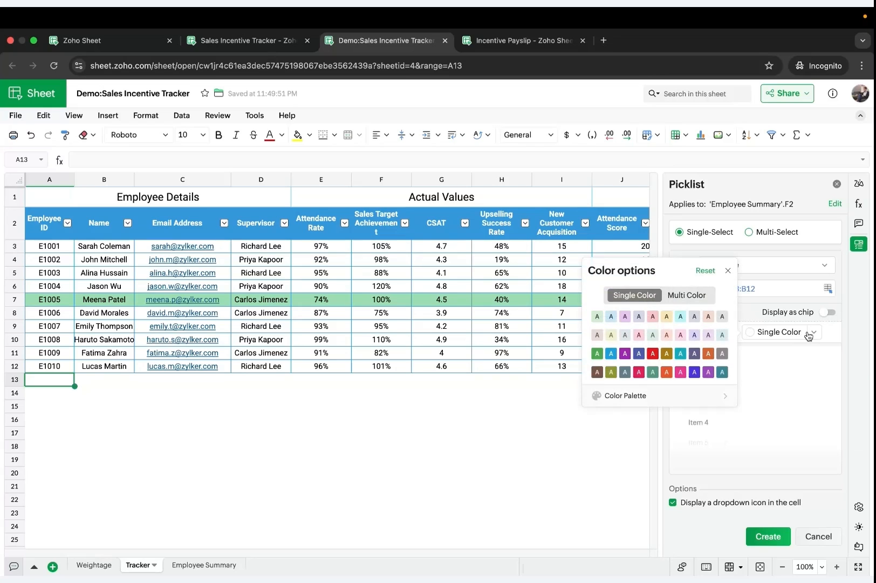
left_click(623, 405)
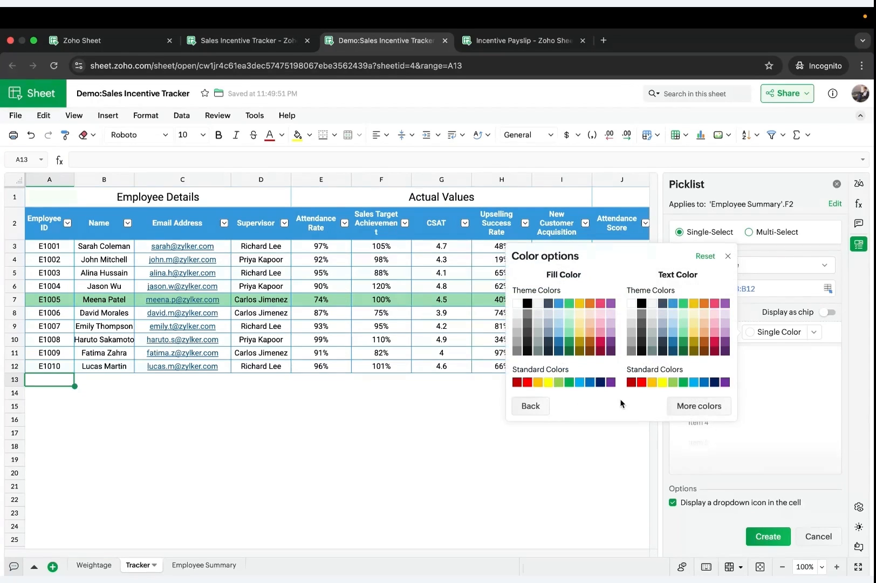
left_click(517, 305)
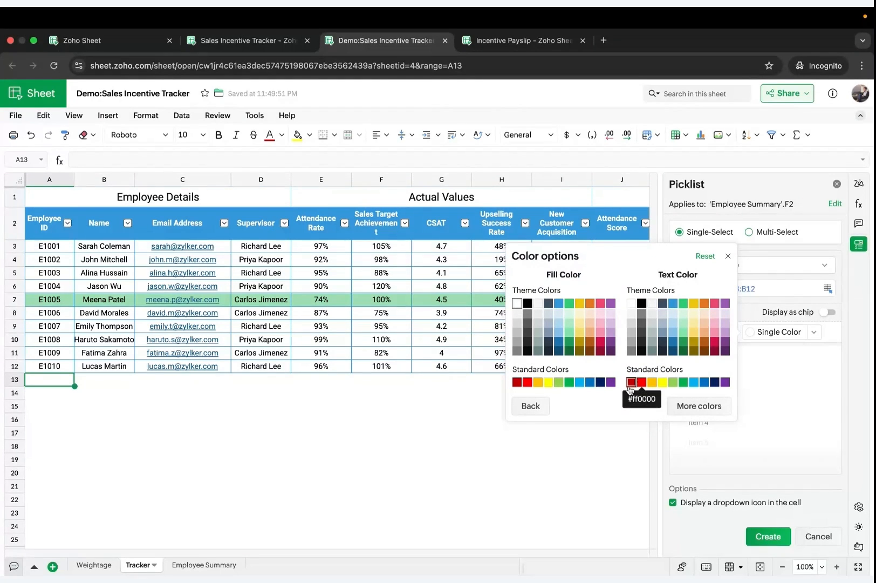
left_click(728, 443)
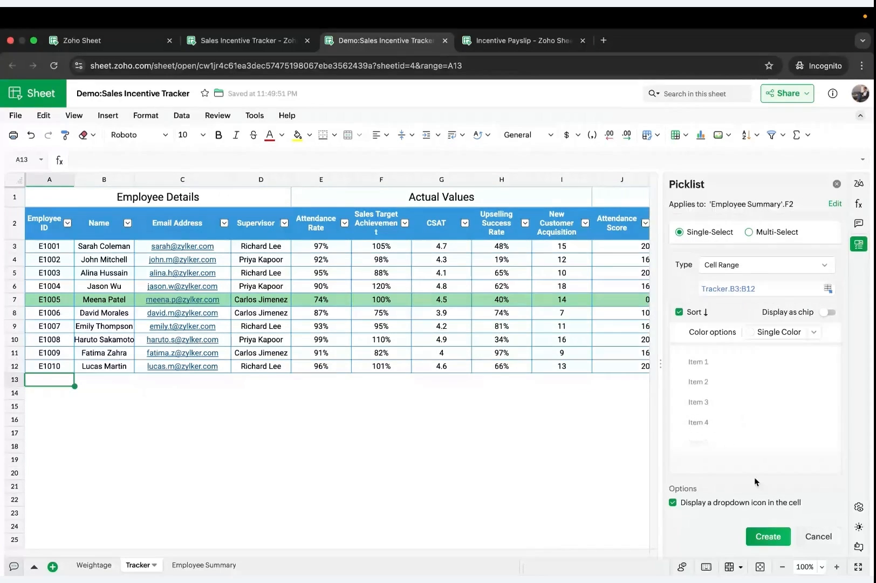
left_click(768, 535)
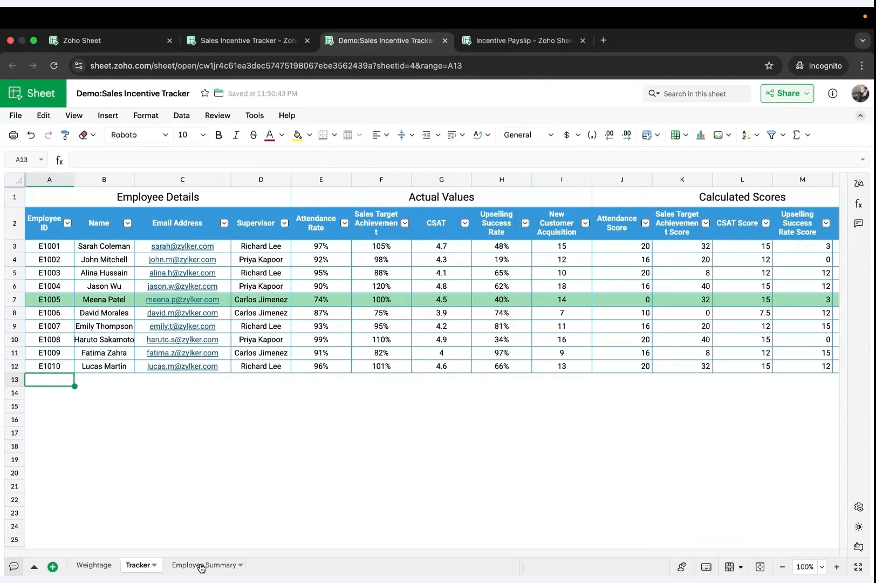
Choose the first employee in the picklist in cell F2 of the Employee Summary sheet.
left_click(200, 565)
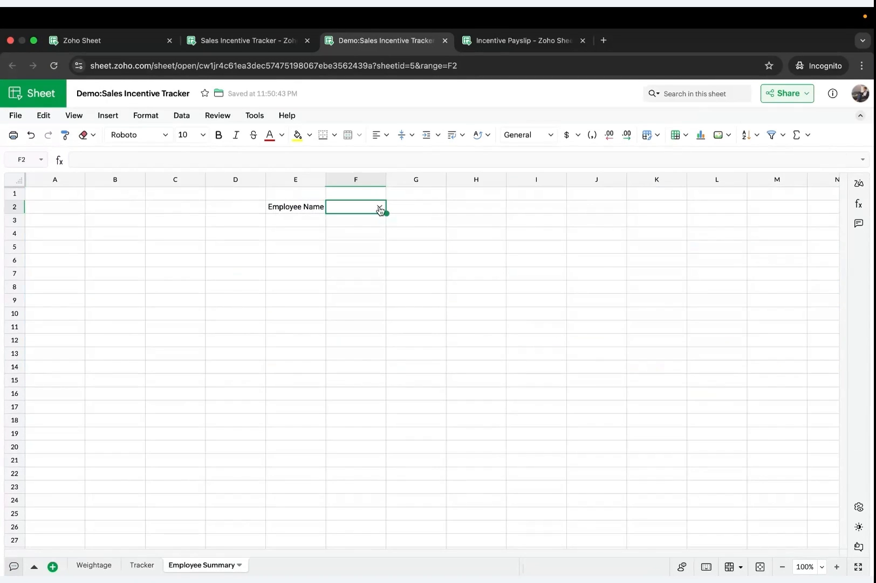
left_click(380, 208)
left_click(352, 225)
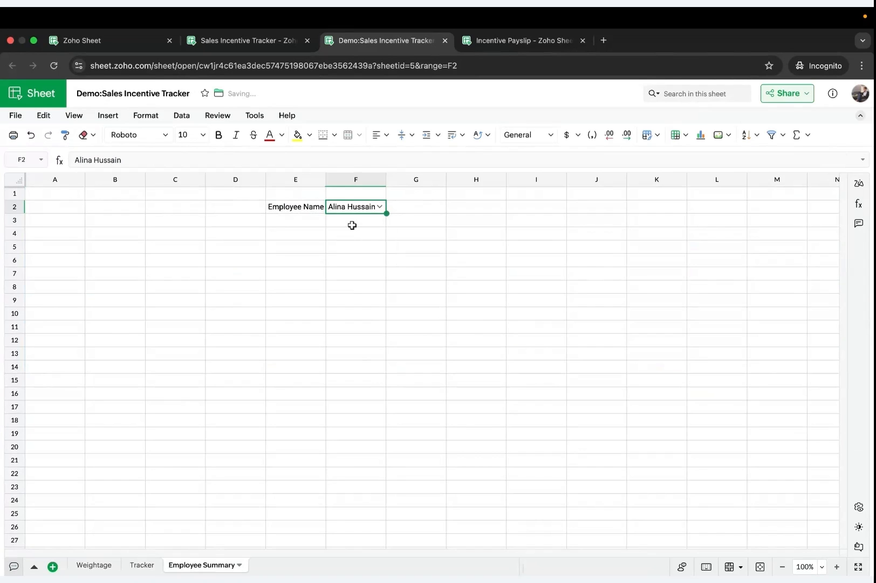
Set the font size of E2:F2 to 14 and widen columns E and F to fit the text.
left_click_drag(295, 207, 342, 212)
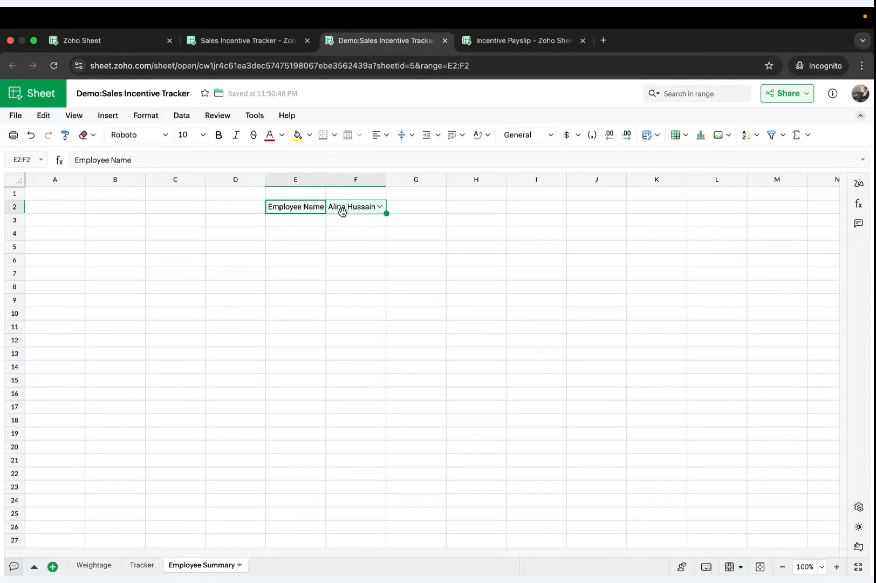
left_click(204, 138)
left_click(190, 249)
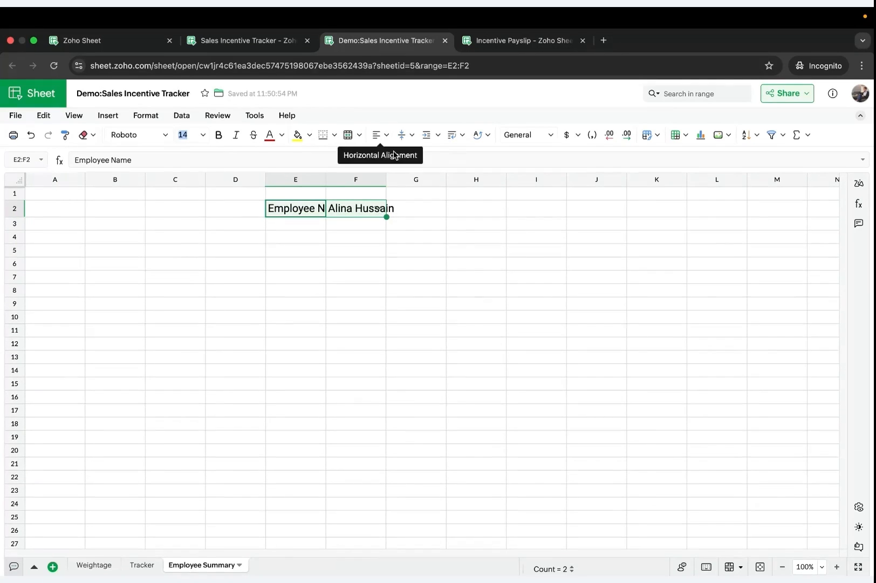
left_click_drag(325, 179, 362, 179)
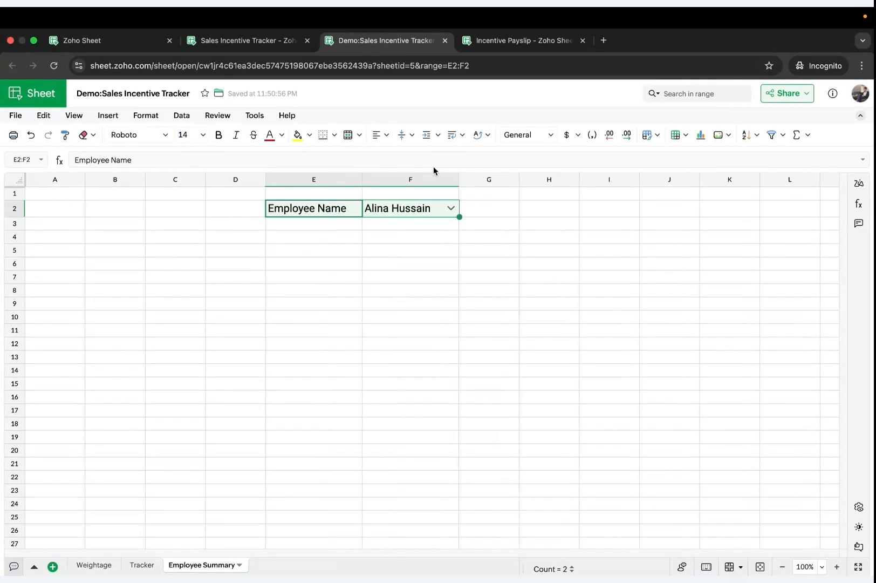
Apply all borders to E2:F2 in dark orange (#b25814).
left_click(334, 135)
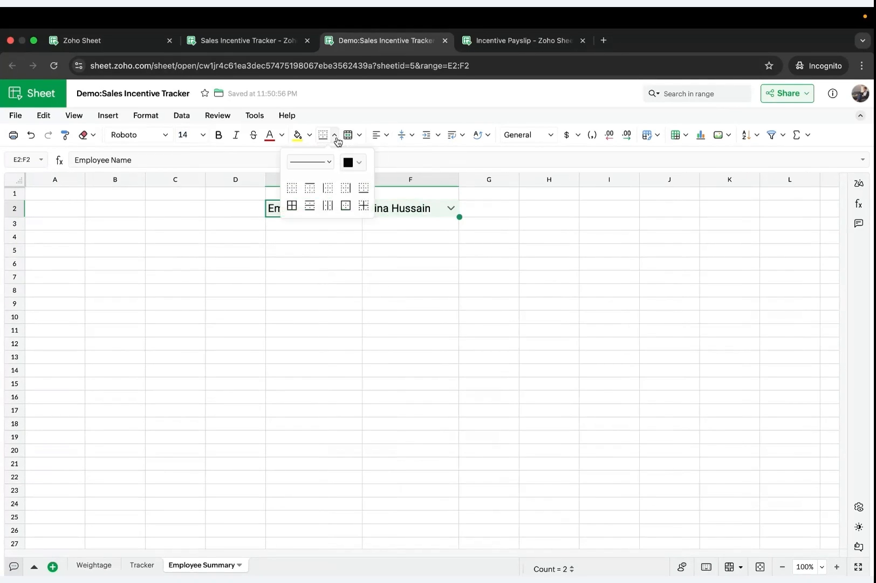
left_click(293, 206)
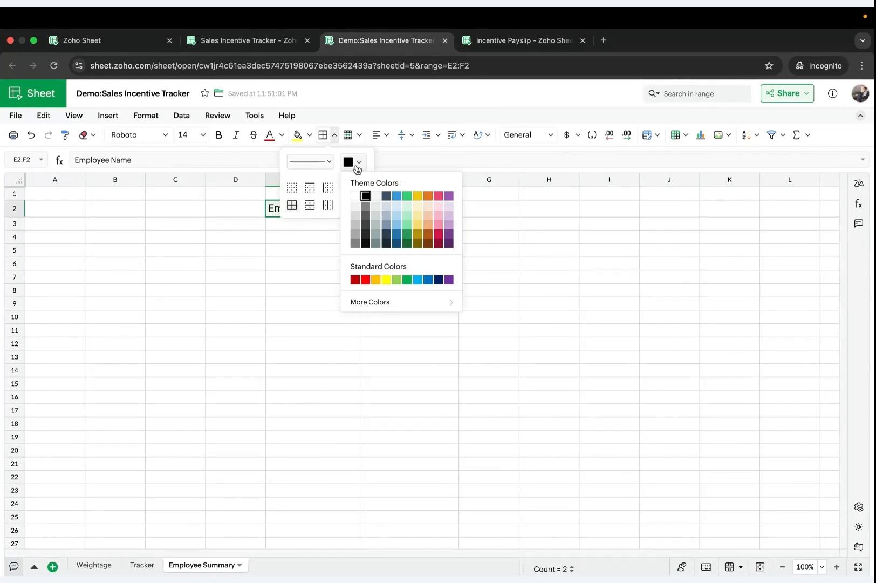
left_click(356, 162)
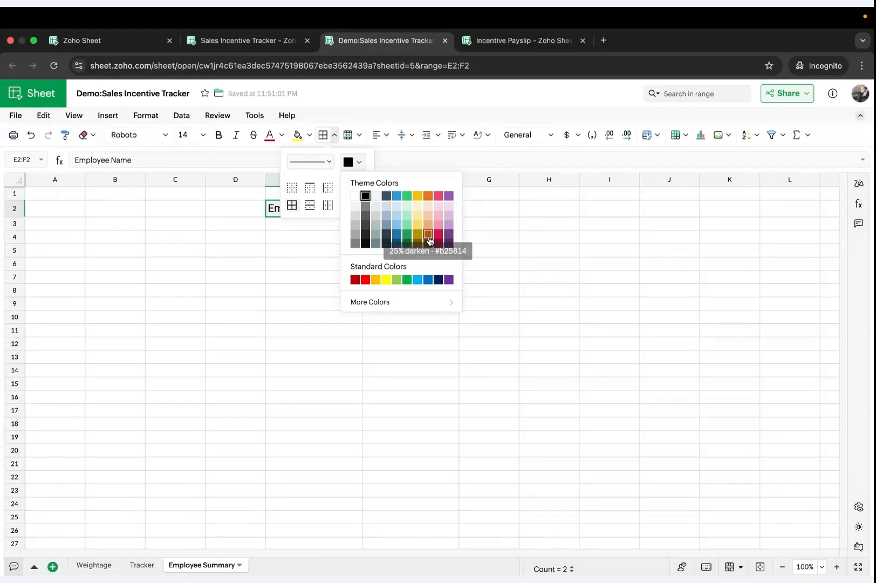
left_click(429, 241)
left_click(376, 239)
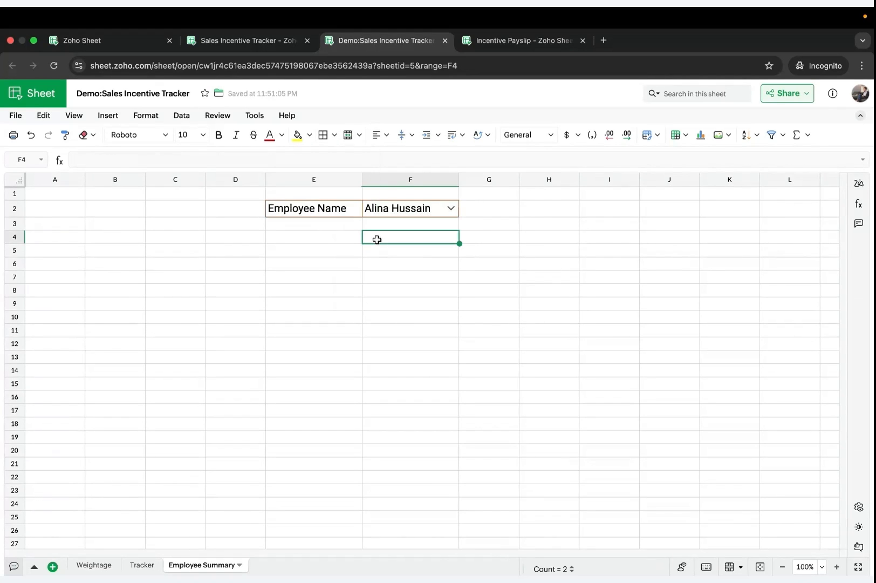
Enter a TRANSPOSE formula in E4 of Employee Summary that lists the Tracker table's headers from Email Address to Final Payout.
left_click(309, 242)
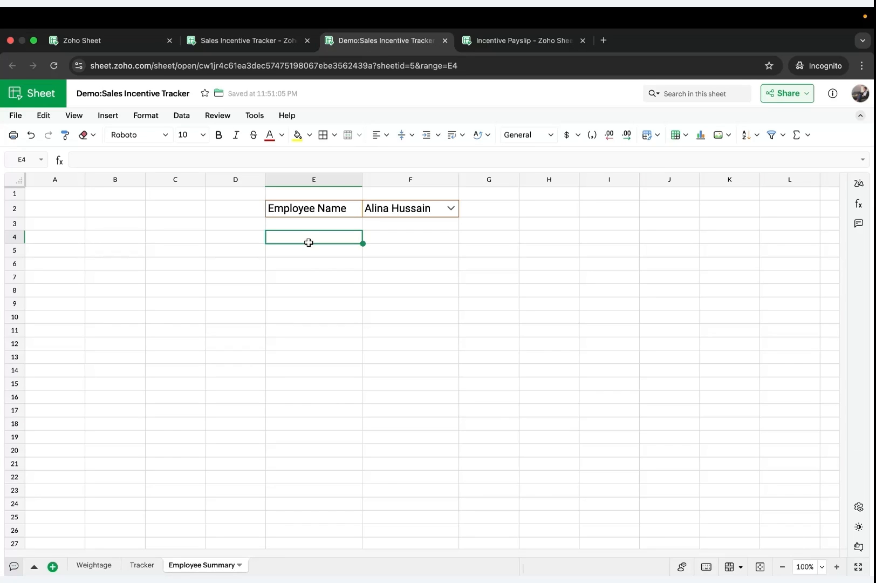
type("=tra")
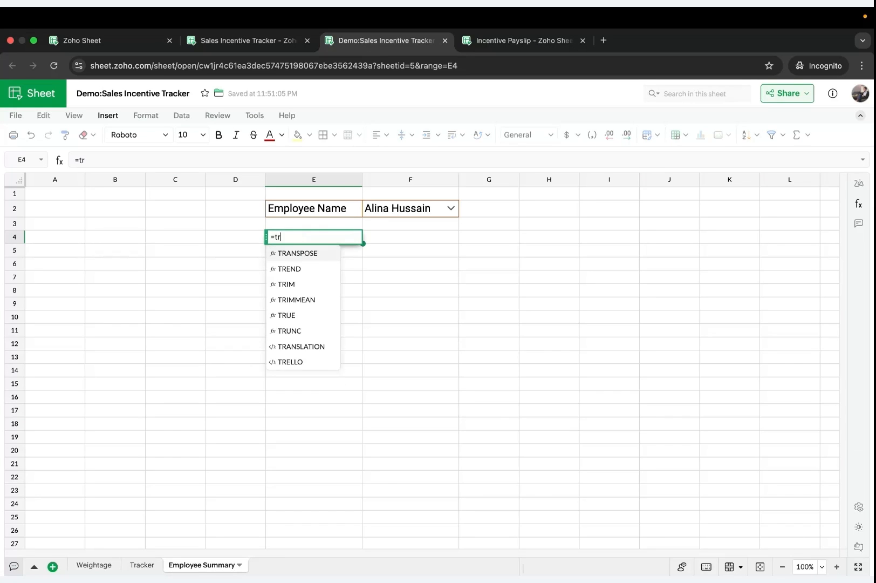
left_click(313, 252)
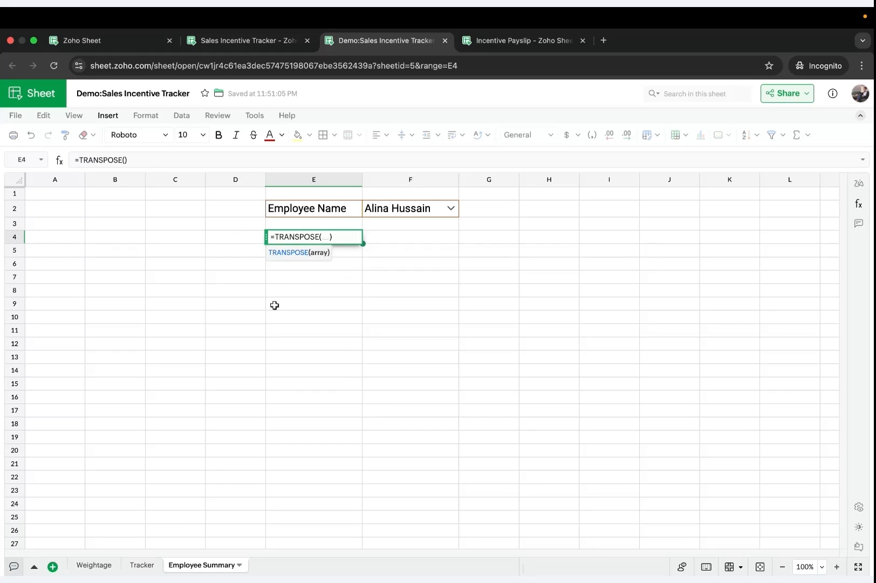
left_click(136, 565)
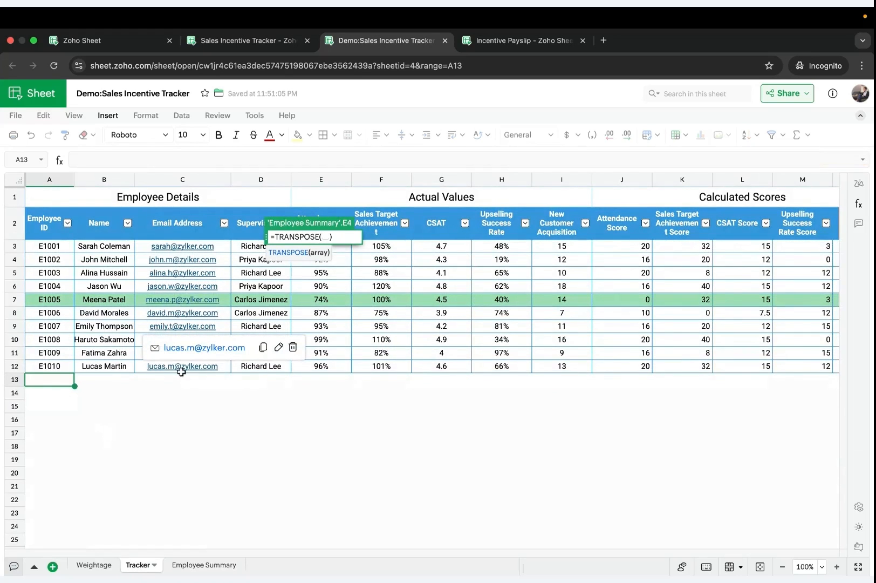
left_click(155, 234)
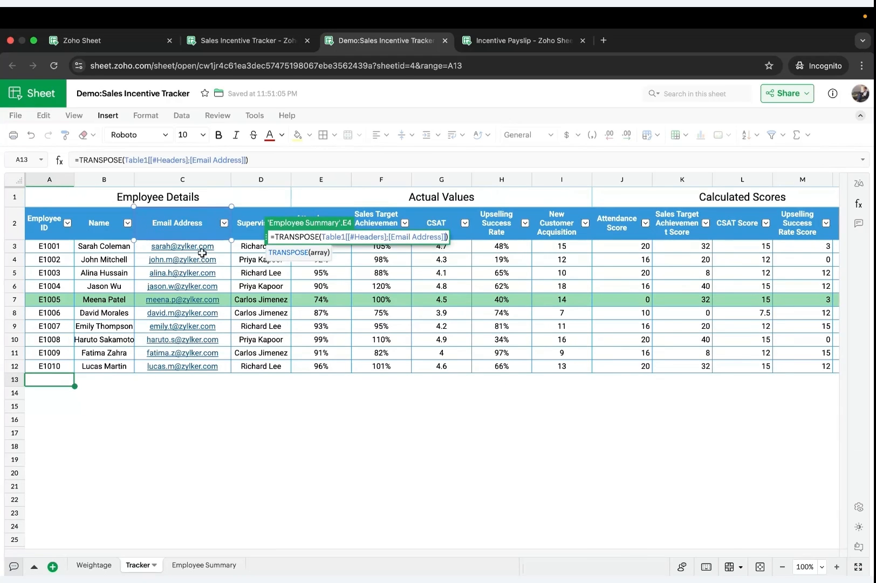
scroll(202, 253, "right", 10)
scroll(203, 252, "right", 6)
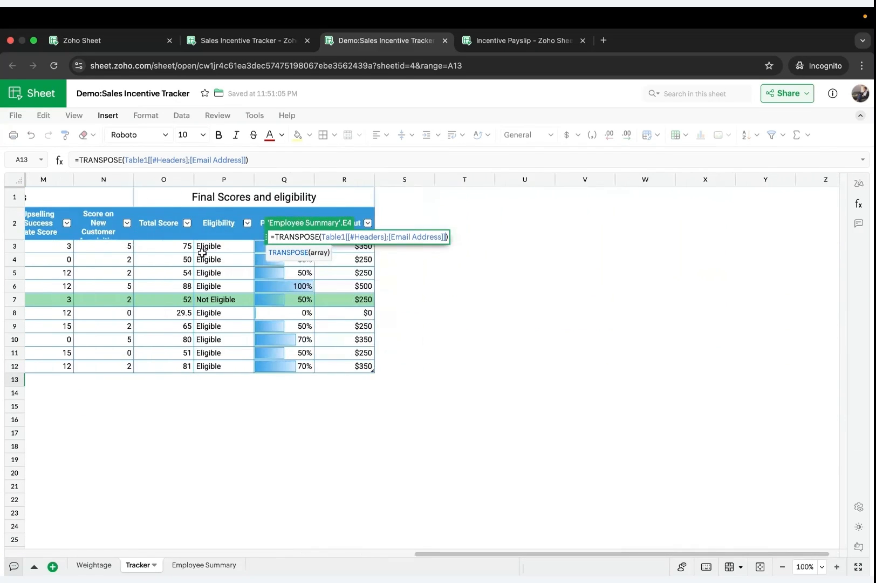
left_click(263, 219, "shift")
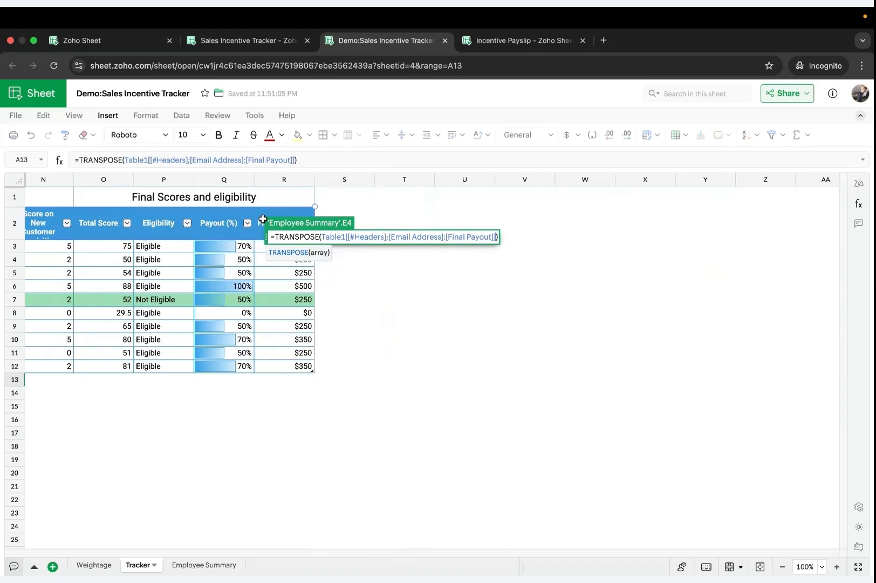
key("Return")
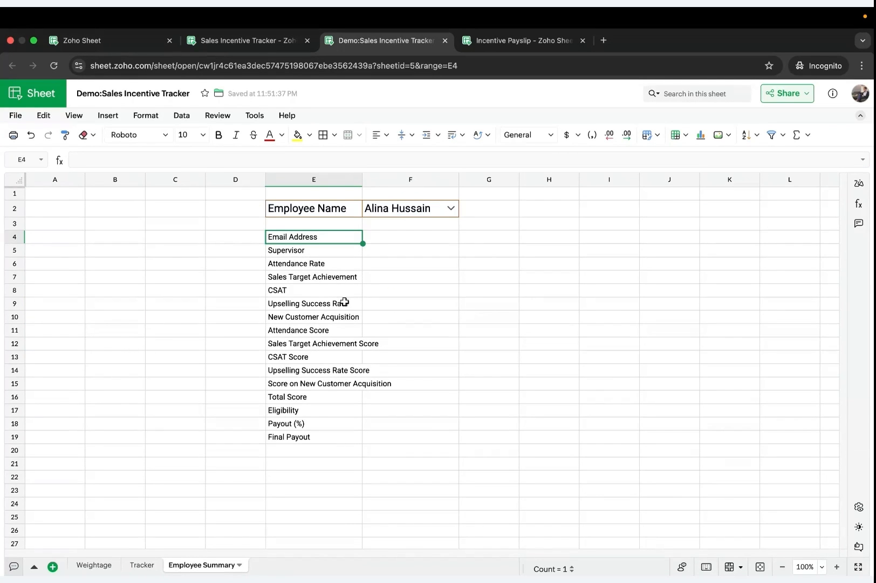
Start an XLOOKUP formula in F4 with E4# as the lookup value and Table1[#Headers] as the search table.
left_click(382, 236)
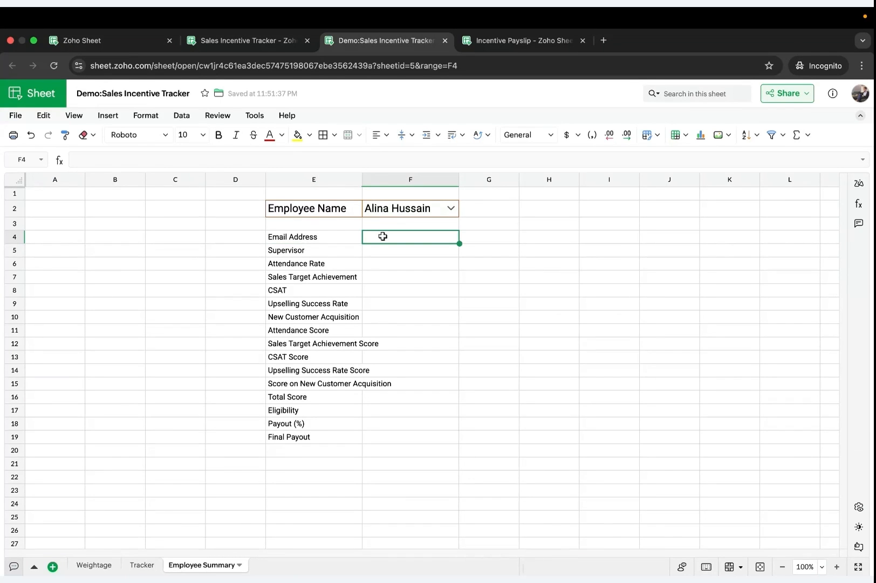
type("=")
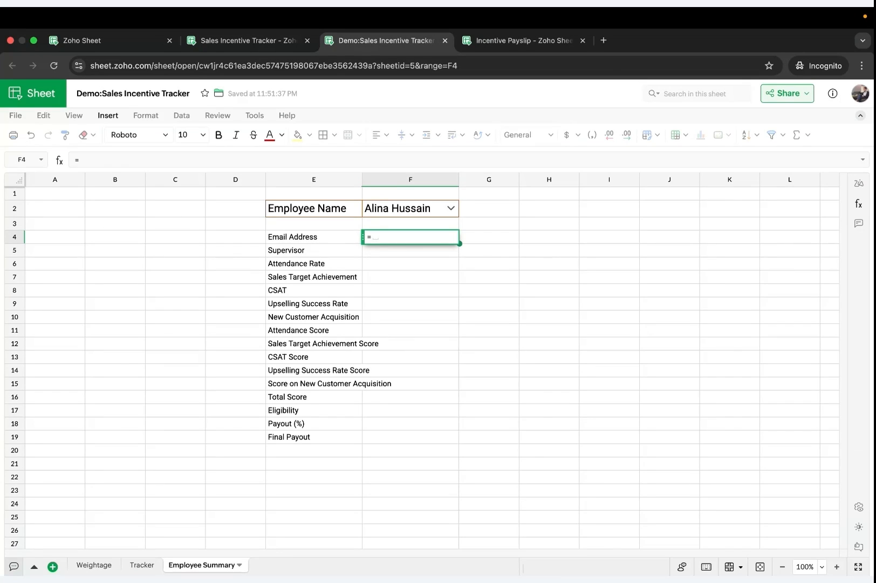
type("xl")
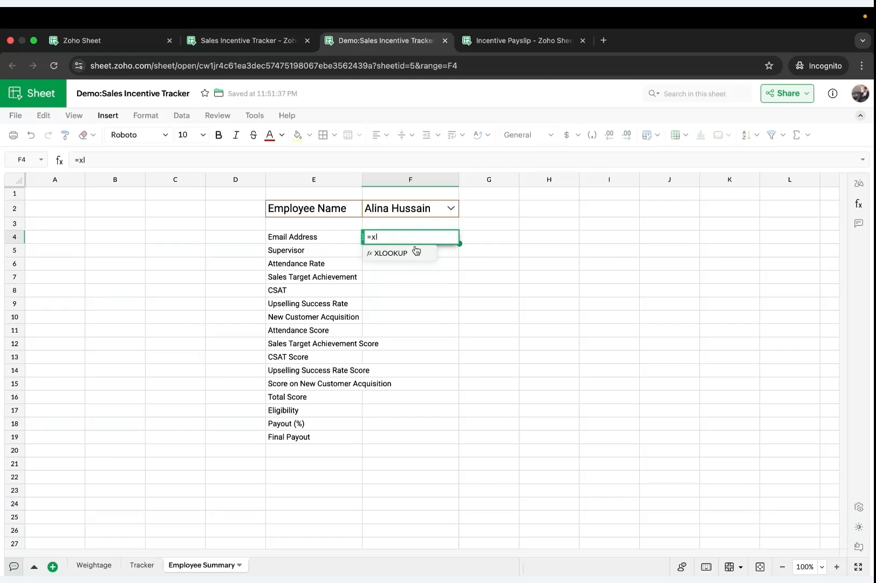
left_click(407, 253)
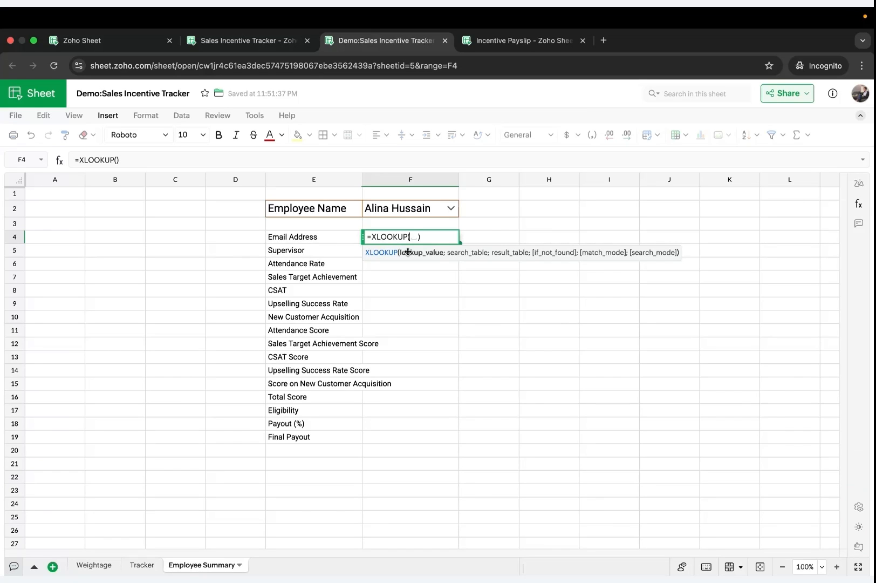
type("E")
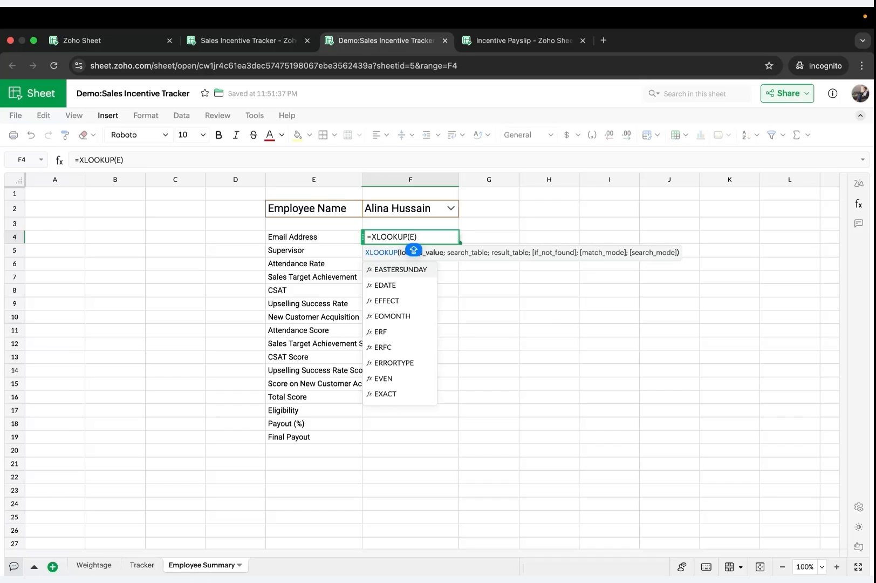
type("4")
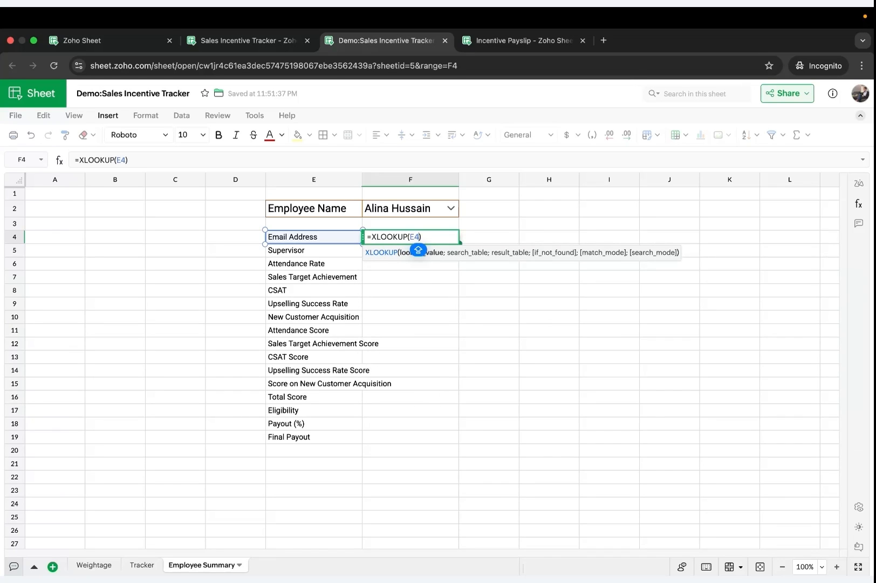
type("#")
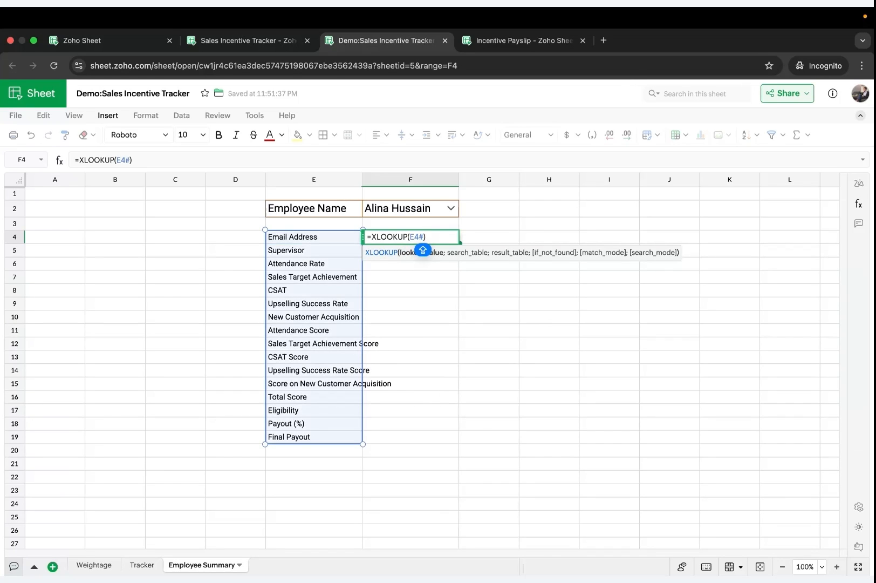
type(",")
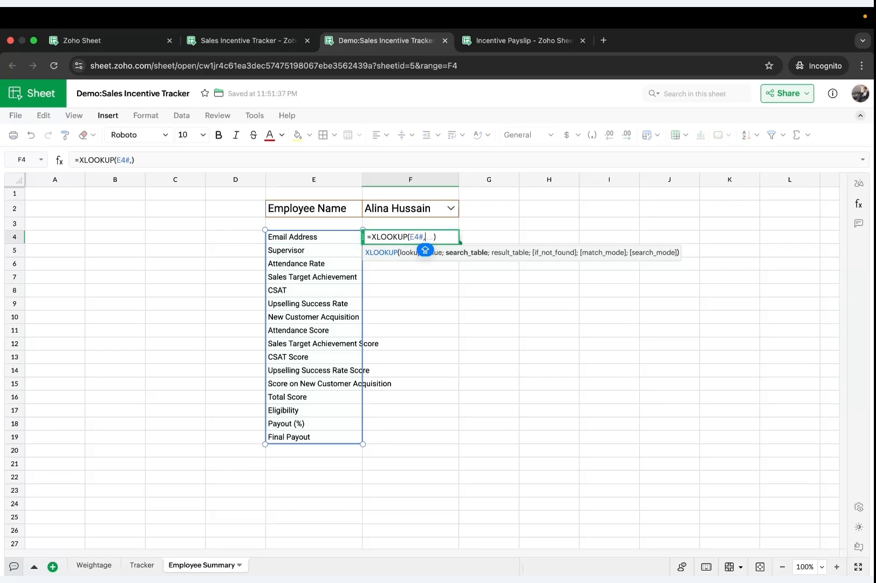
type("Table1")
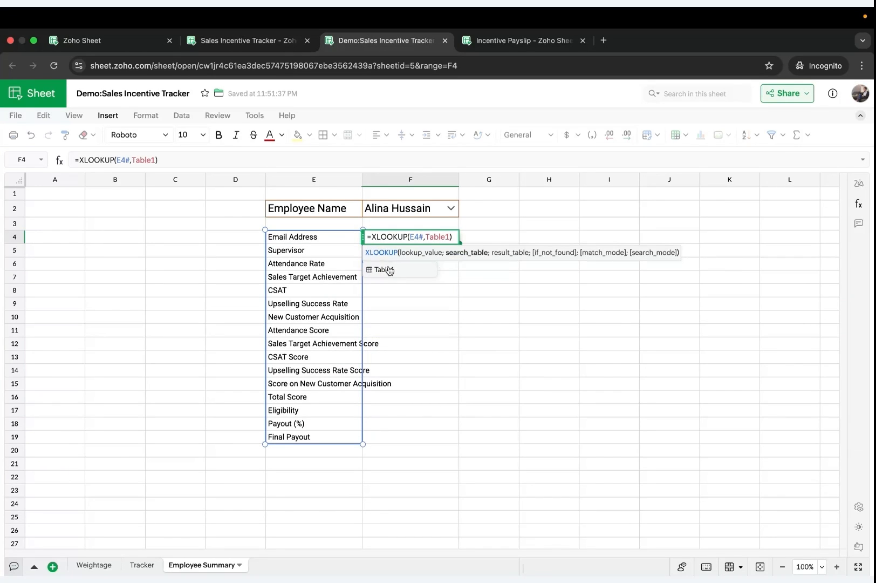
type("[#")
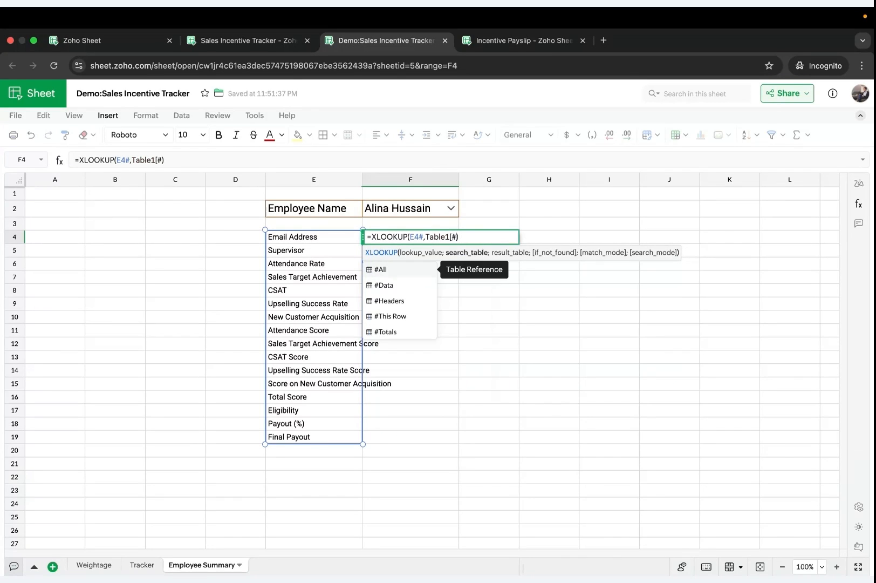
left_click(384, 301)
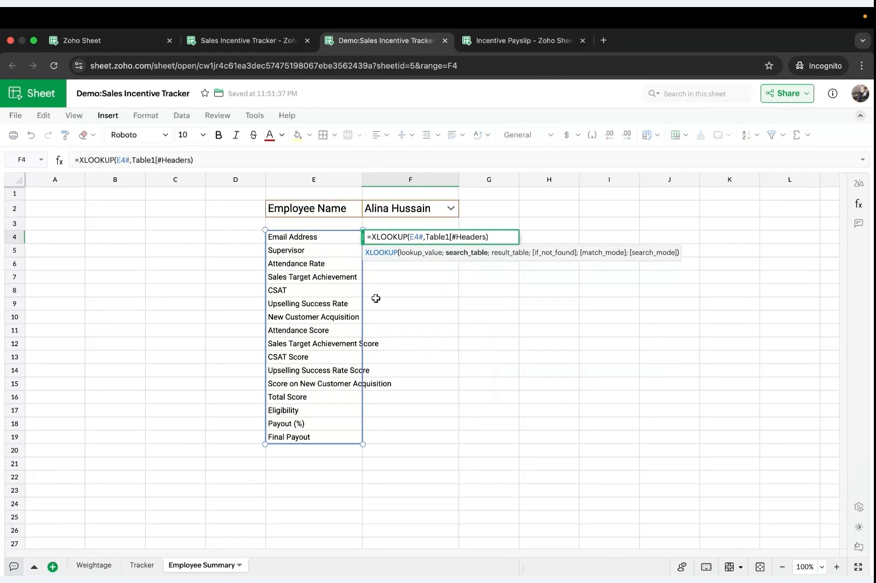
Nest a second XLOOKUP as the result table, with the absolute reference $F$2 as its lookup value.
type(",xlo")
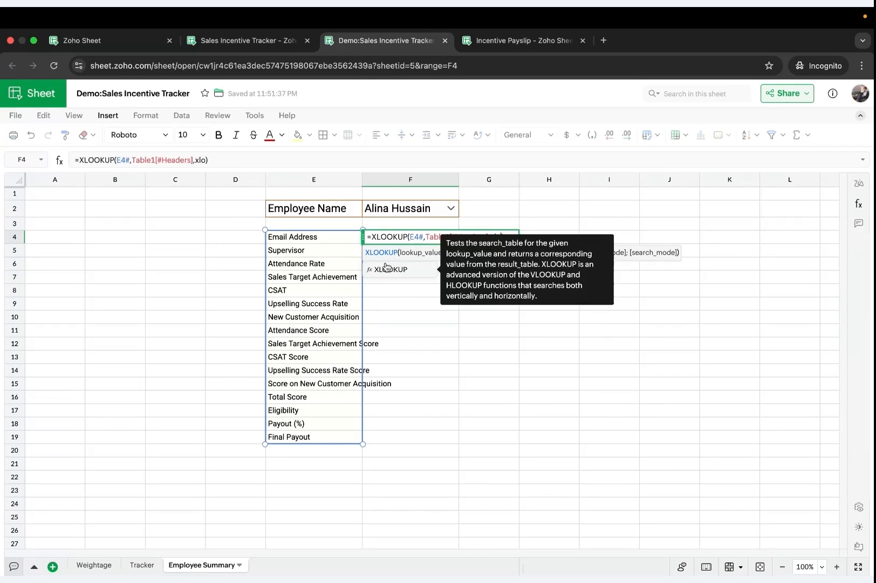
left_click(382, 269)
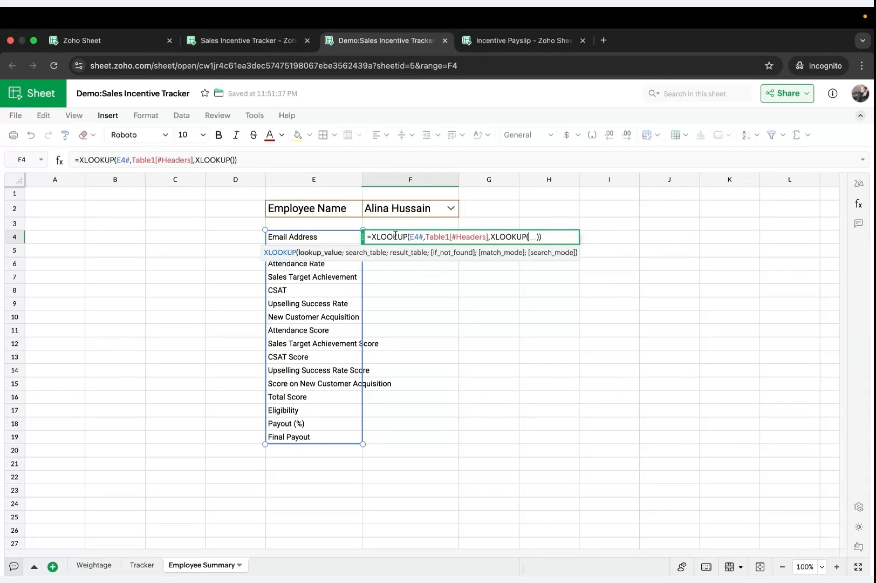
left_click(414, 211)
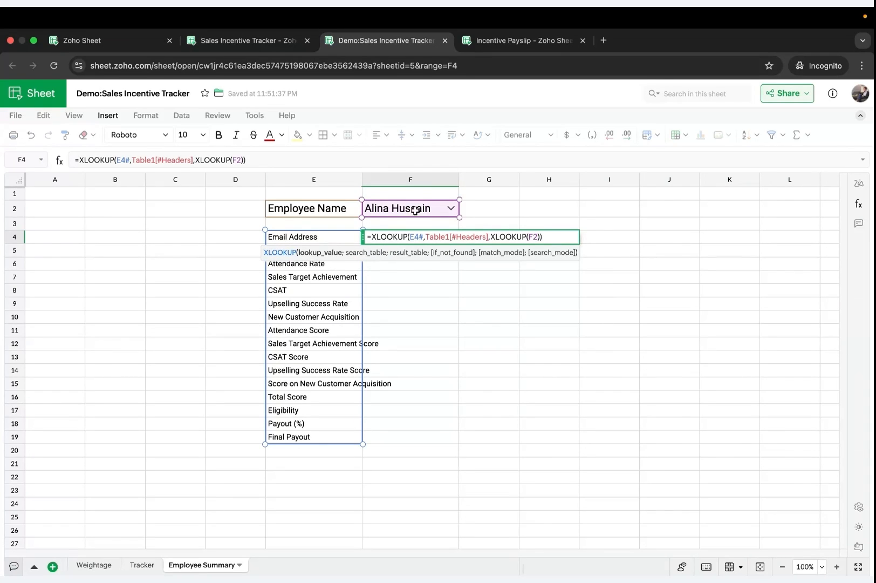
left_click(528, 236)
type("$")
key("Right")
type("$")
key("Right")
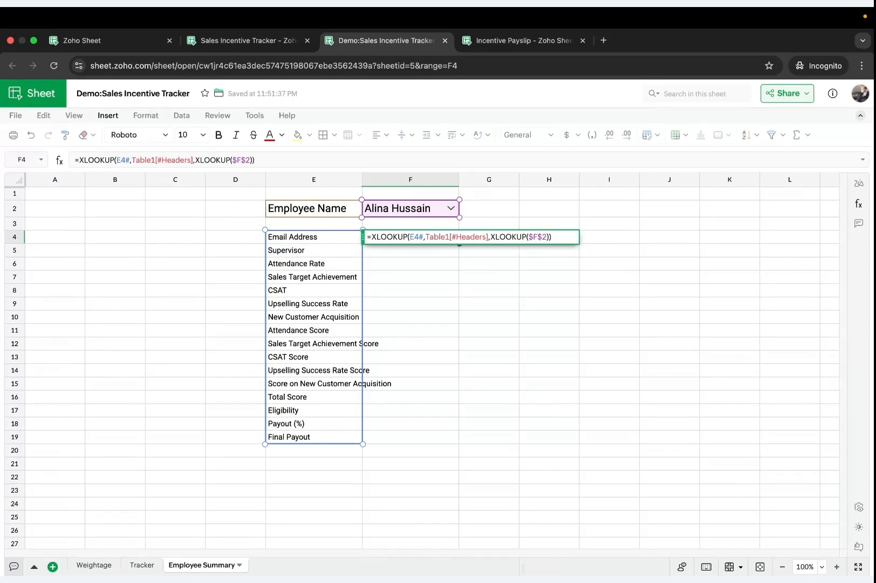
Complete the nested XLOOKUP with Table1[Name] as search table and Table1[#Data] as result table, and enter the formula.
type(",tabl")
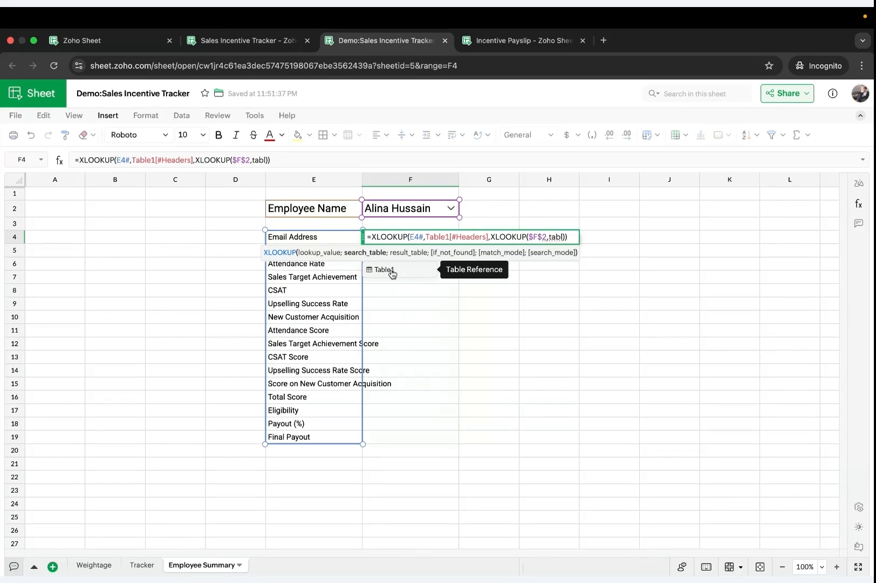
left_click(392, 274)
type("[N")
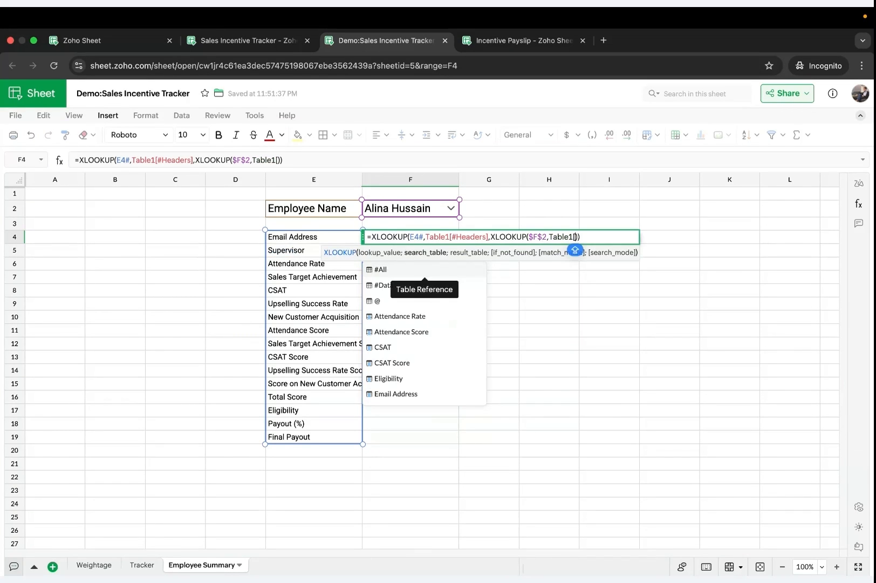
left_click(380, 269)
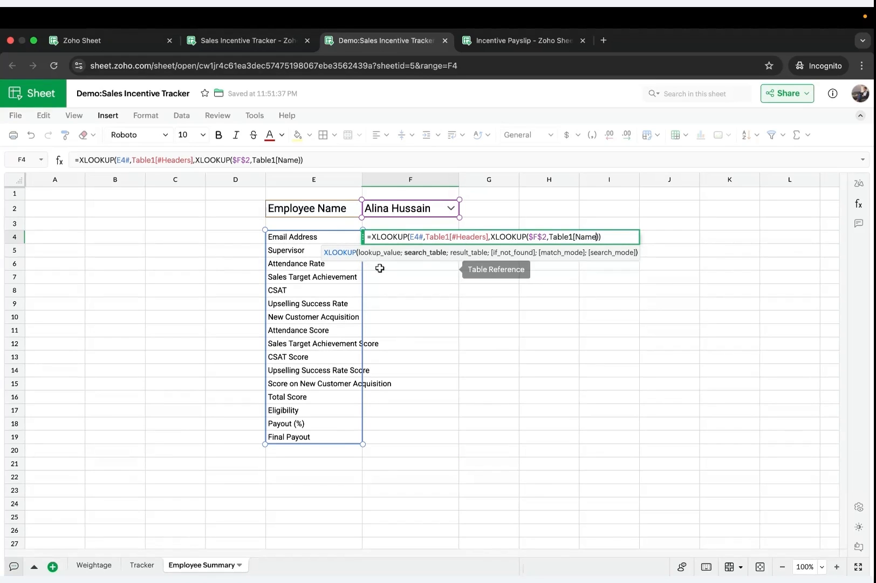
type(")")
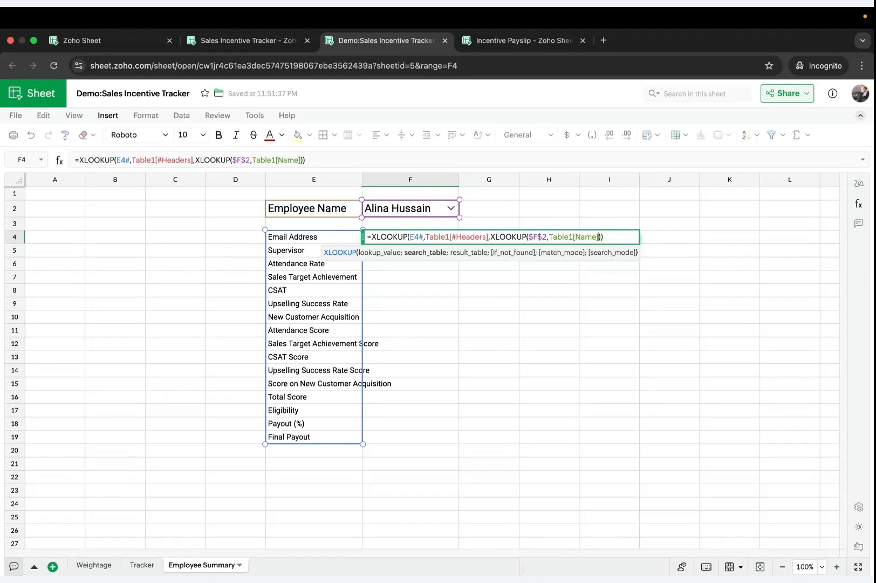
type(",tab")
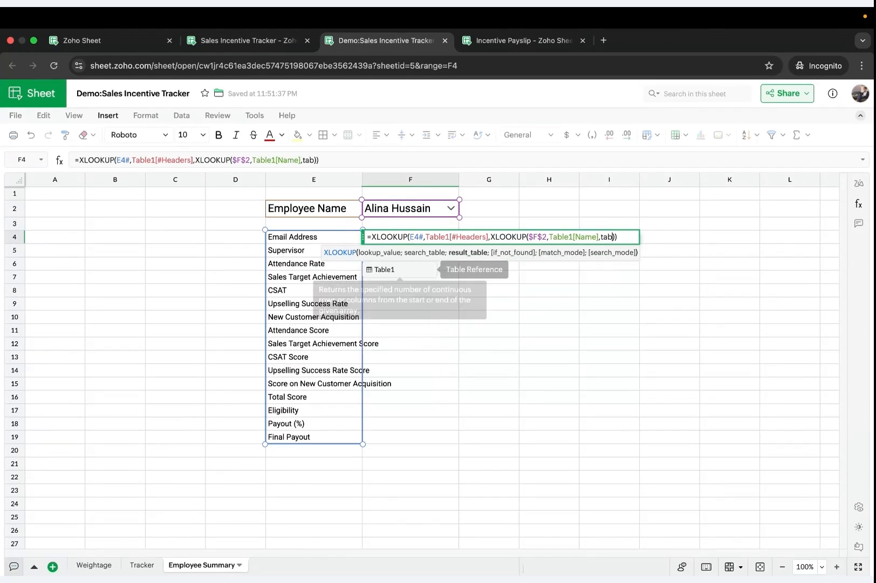
left_click(380, 274)
type("[#")
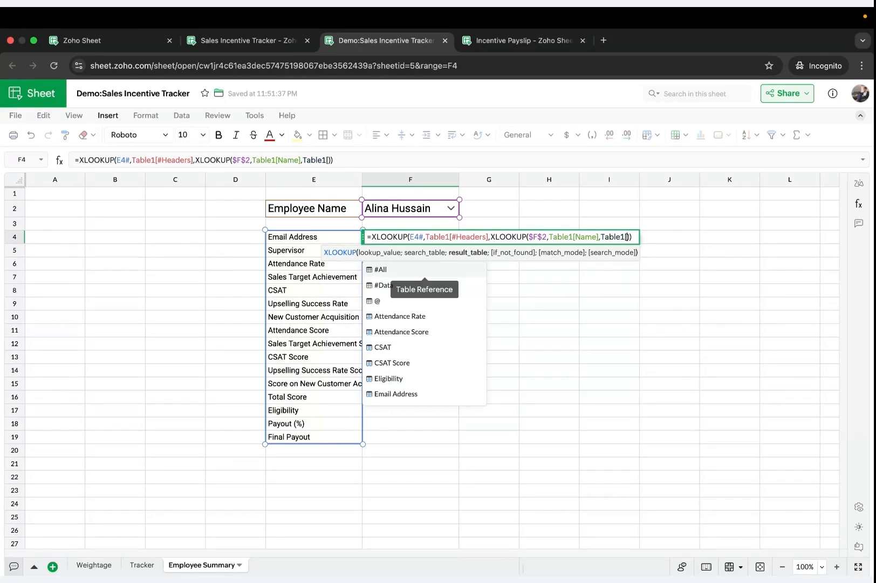
type("Da")
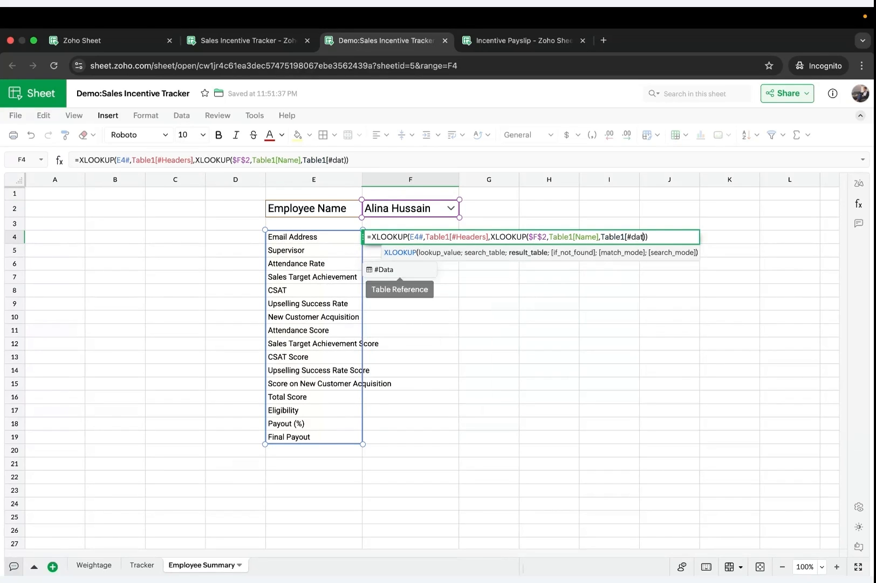
left_click(386, 269)
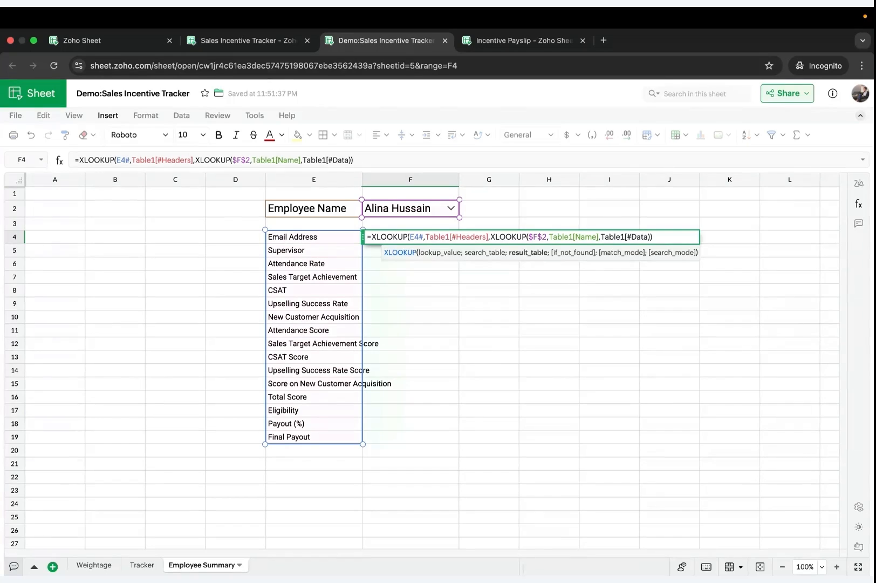
type("]")
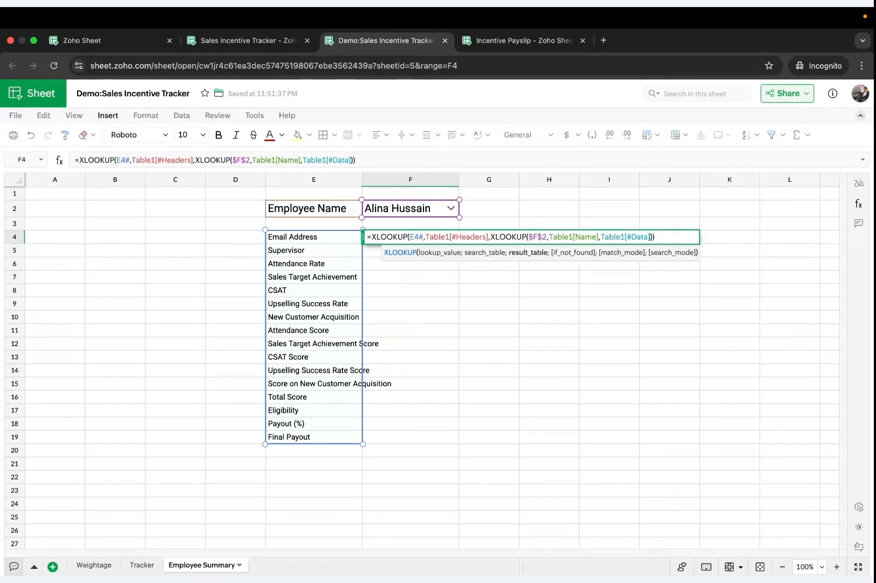
key("Return")
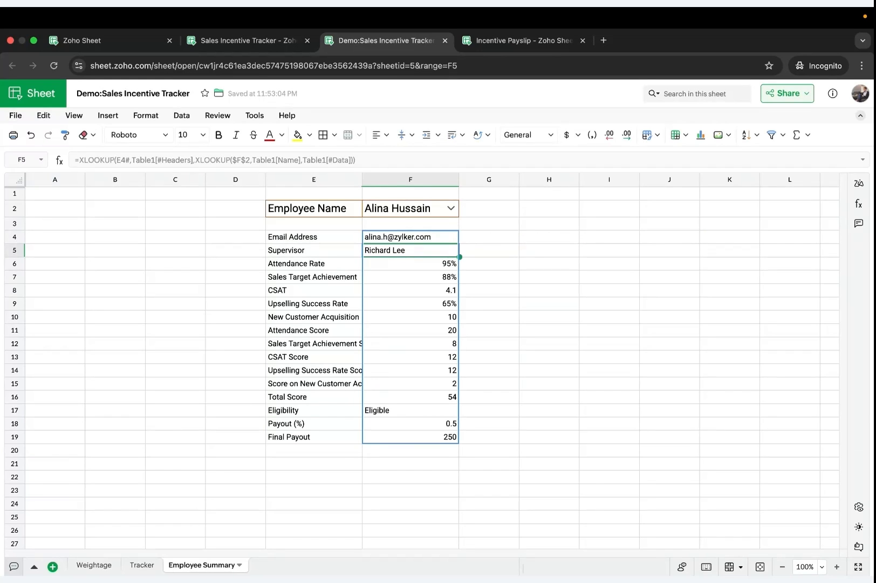
Apply borders around every cell of the employee details block E4:F19.
left_click(313, 236)
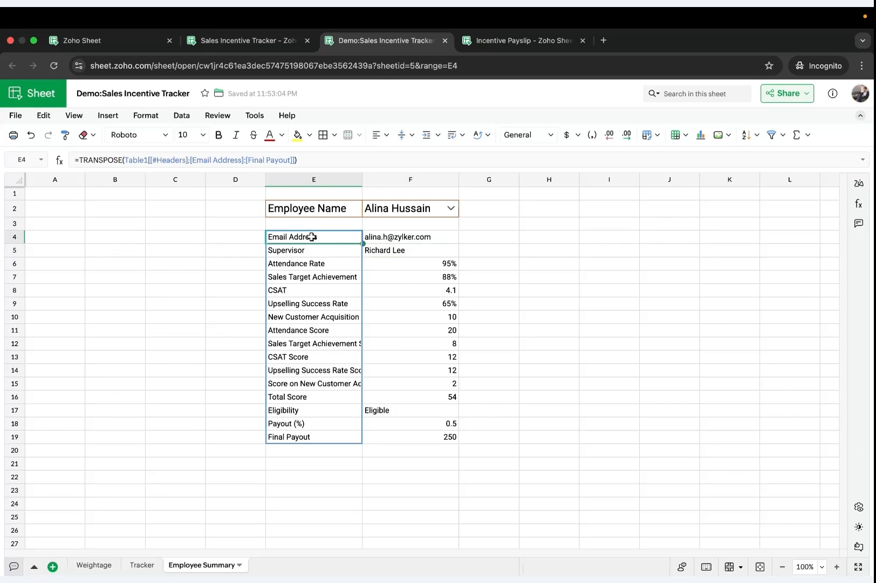
left_click(432, 436, "shift")
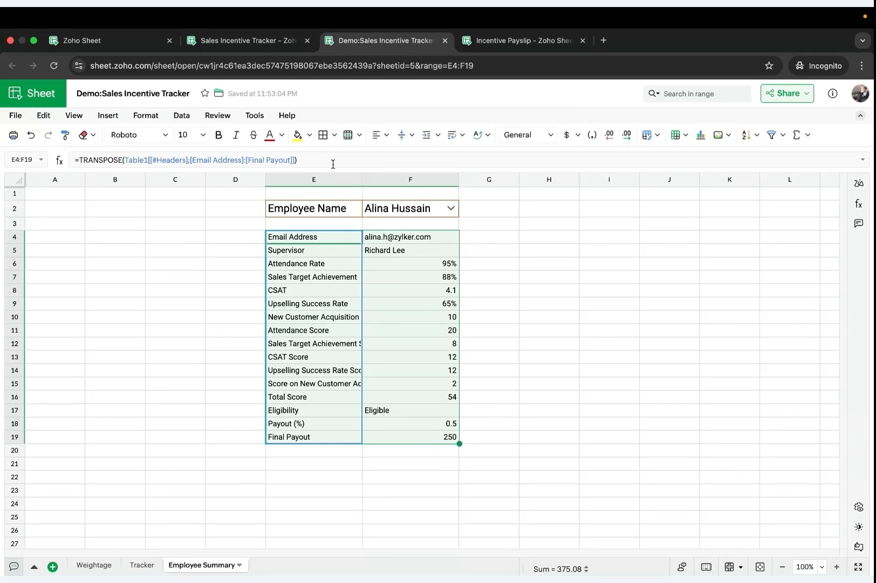
left_click(323, 135)
left_click(334, 136)
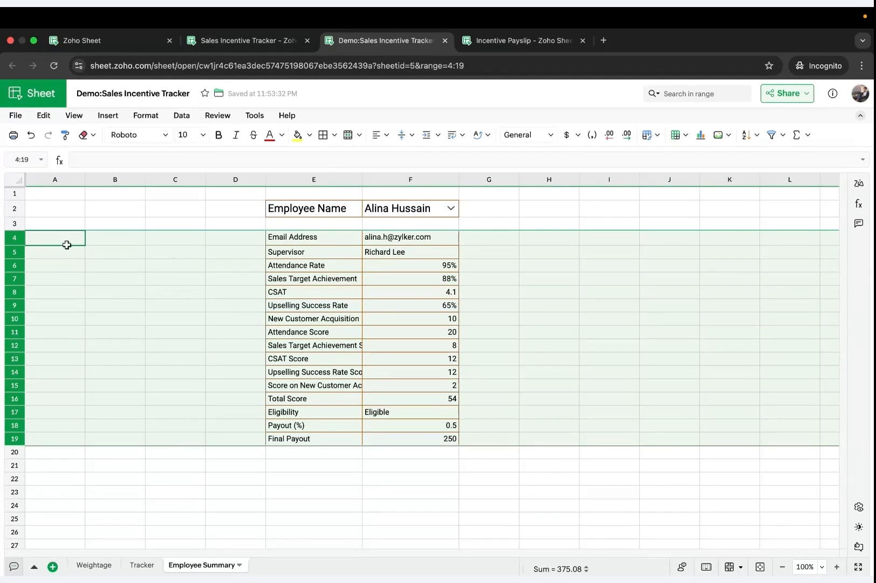
Set the height of rows 4 to 19 to 24 pixels.
right_click(27, 238)
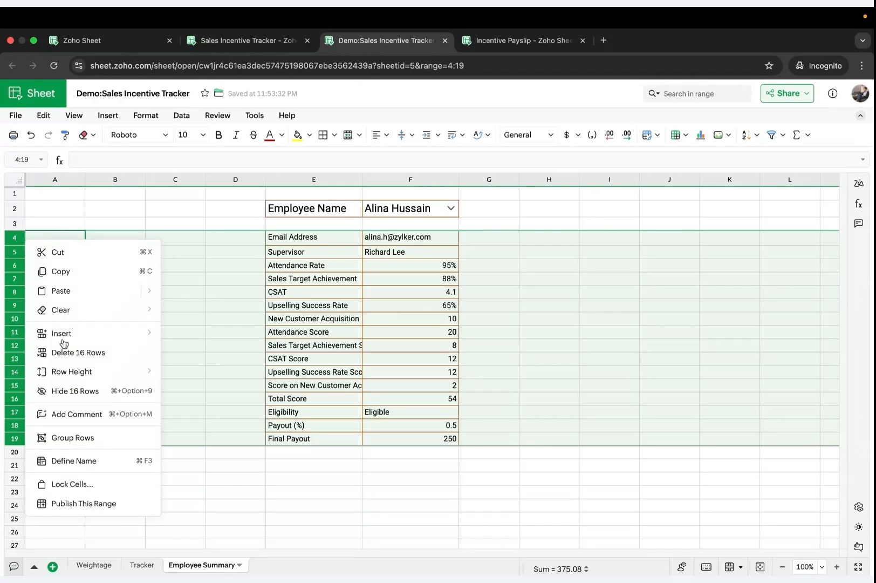
mouse_move(70, 371)
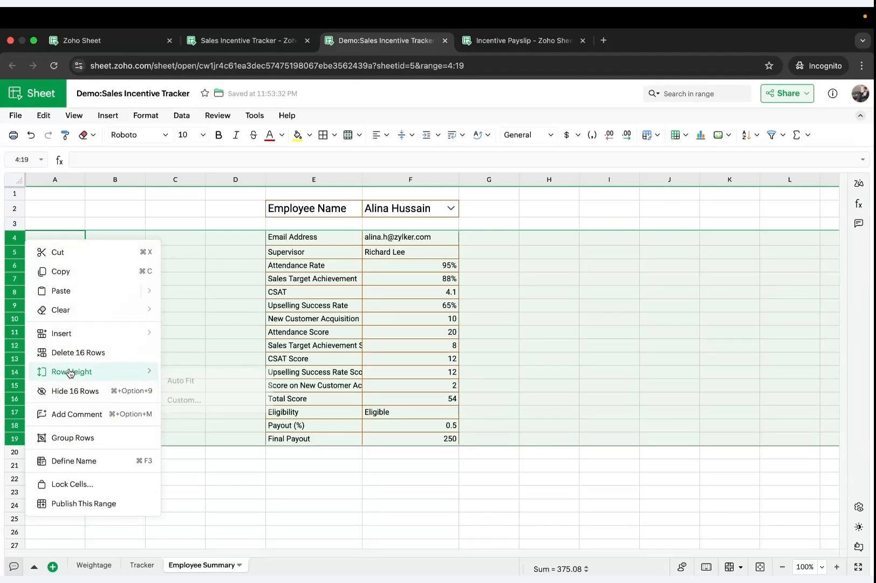
left_click(173, 393)
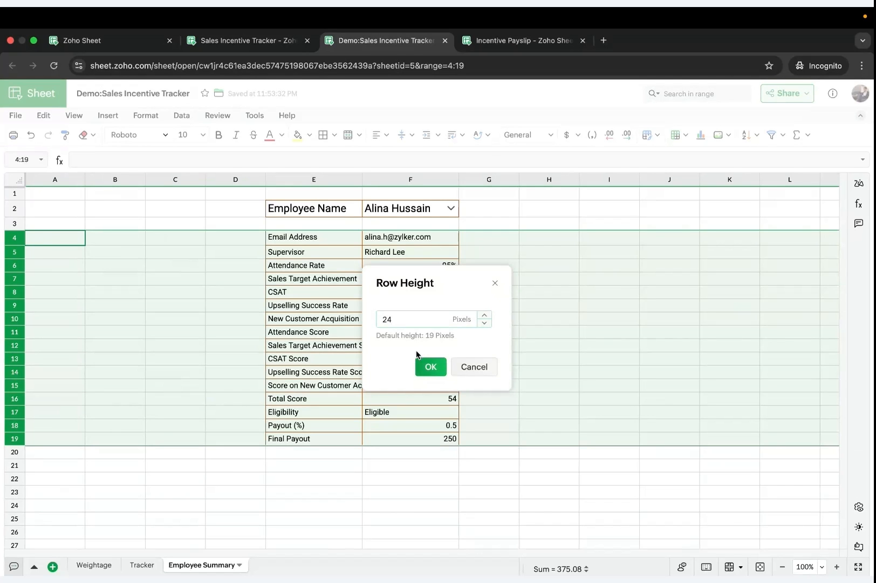
left_click(427, 365)
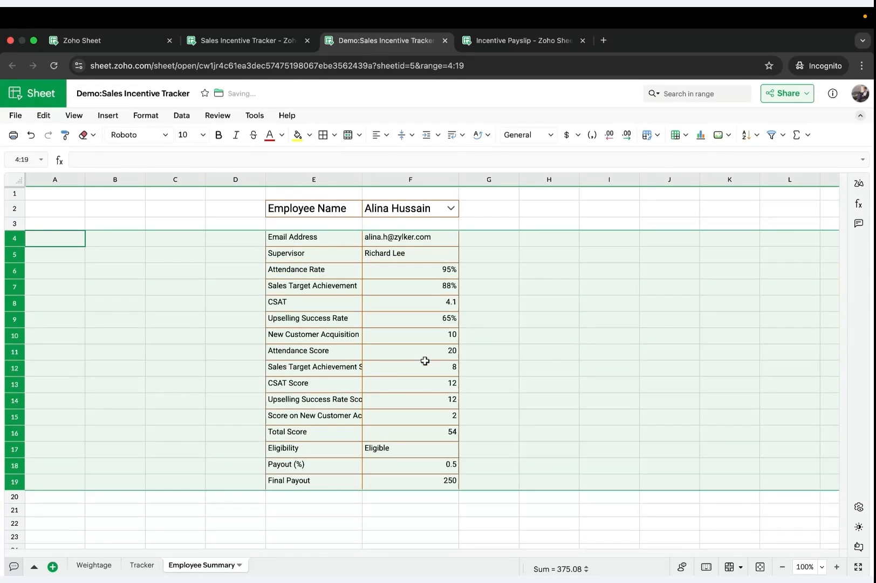
Open the column width options for column E, which holds the detail labels.
left_click(354, 303)
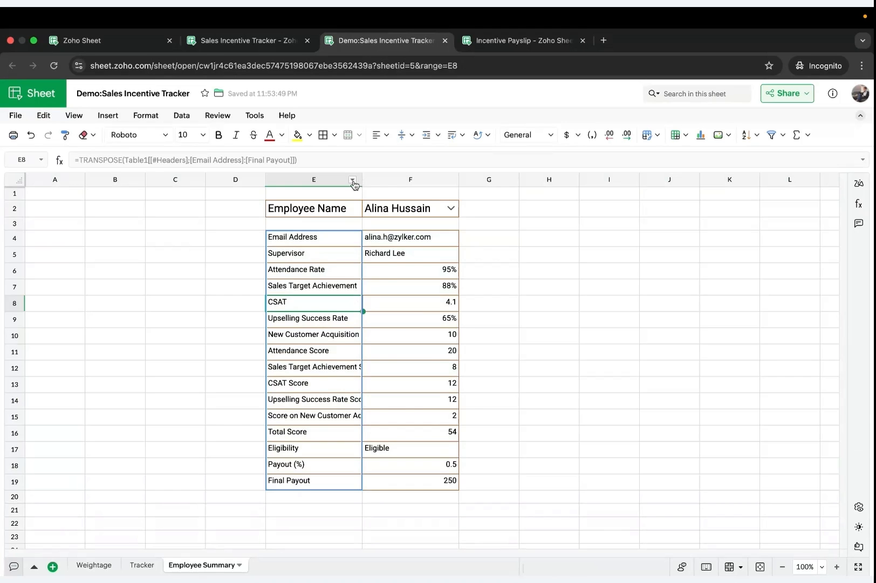
left_click(354, 183)
mouse_move(403, 315)
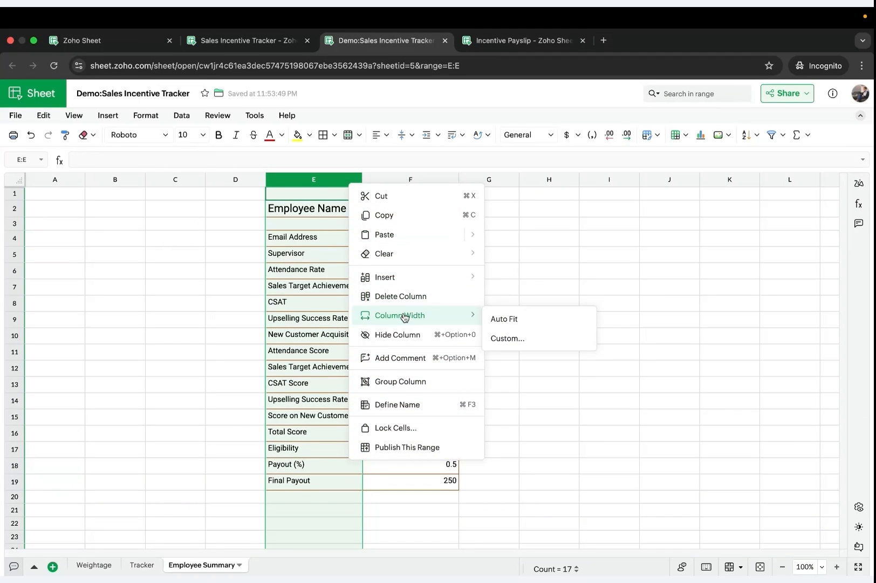
Auto-fit the width of column E and center-align the employee values in F4:F19 horizontally.
left_click(494, 324)
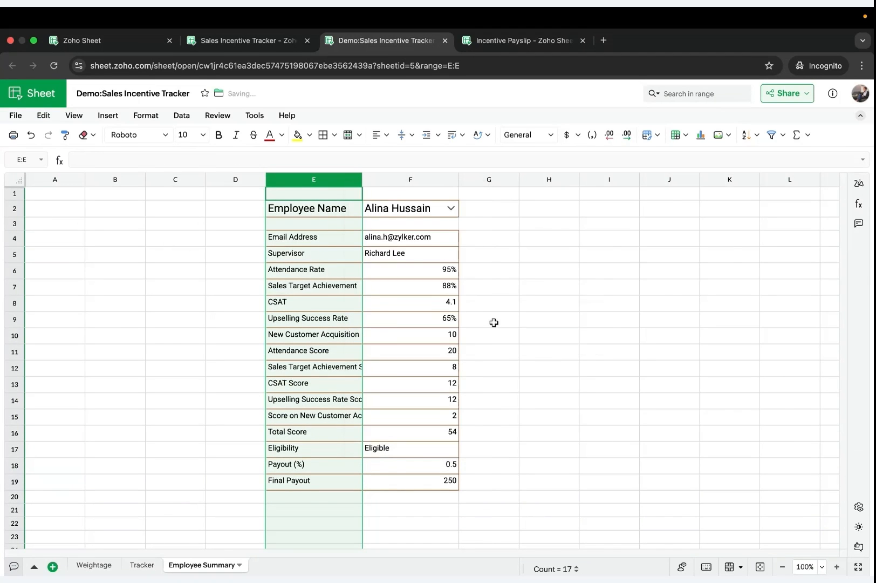
left_click(444, 310)
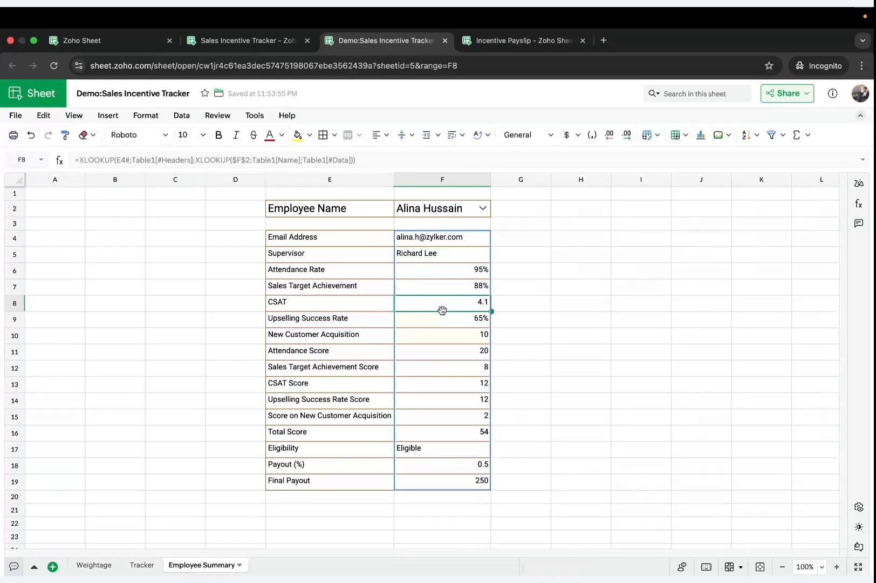
left_click(409, 243)
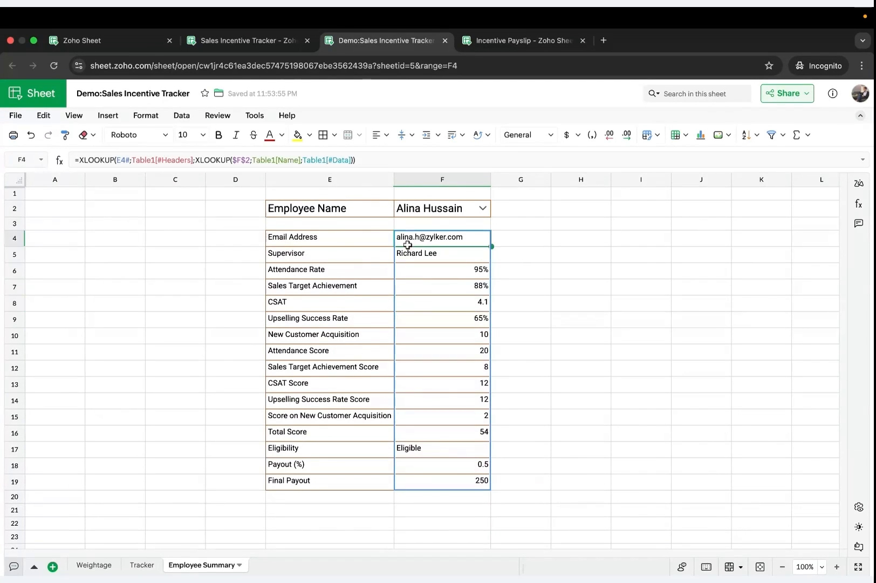
left_click(446, 475, "shift")
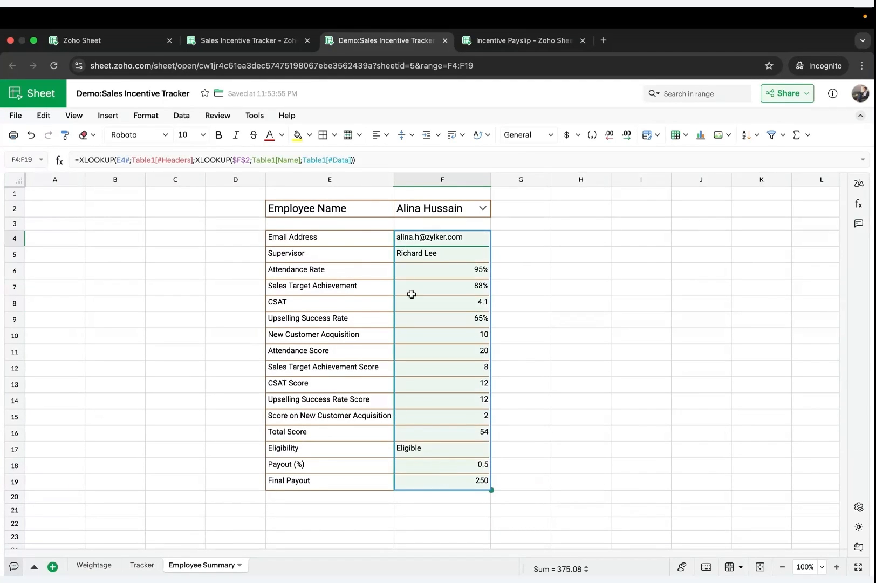
left_click(384, 135)
left_click(401, 175)
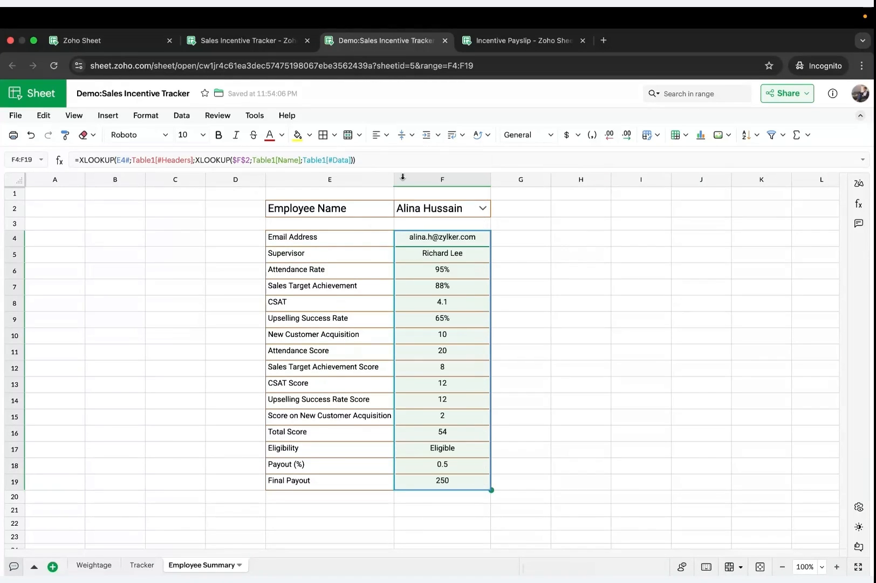
left_click(379, 367)
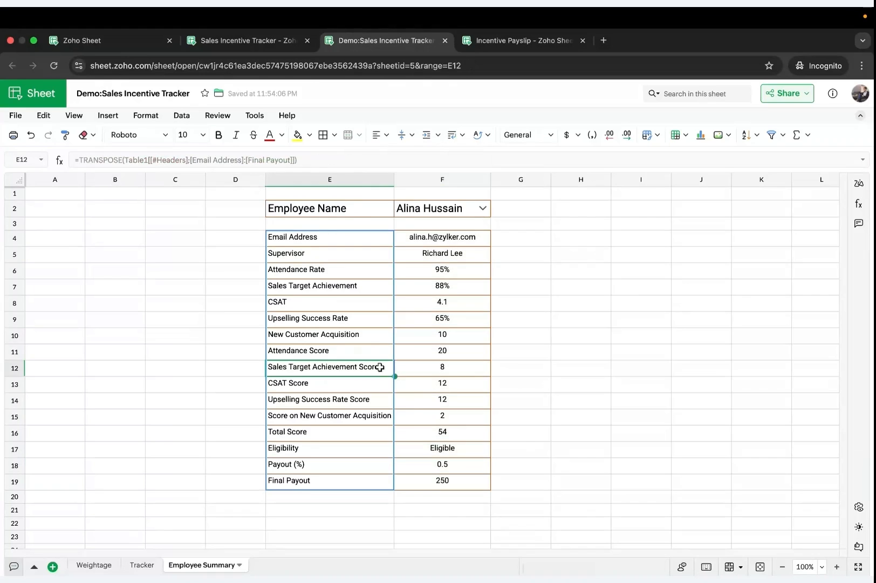
Format the Payout (%) value in F18 as a percentage with no decimal places.
left_click(419, 463)
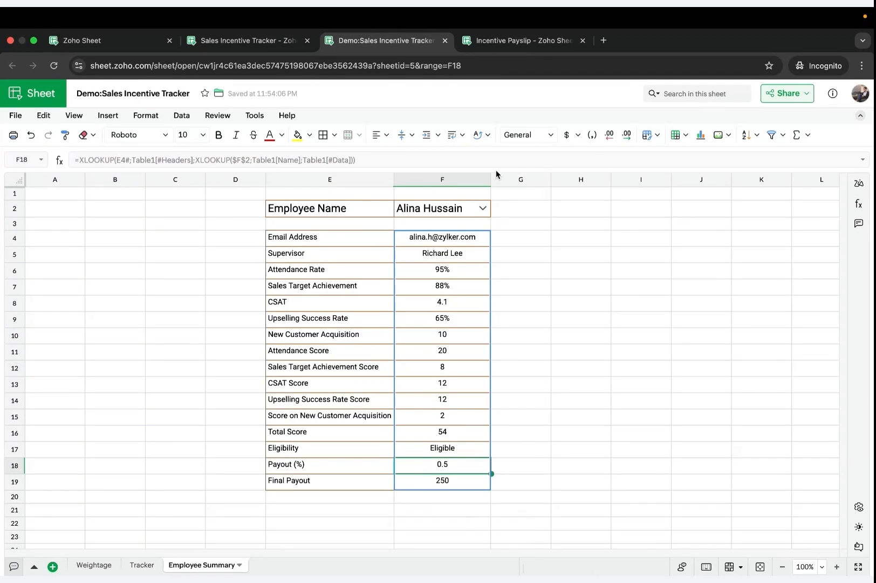
left_click(529, 135)
left_click(530, 270)
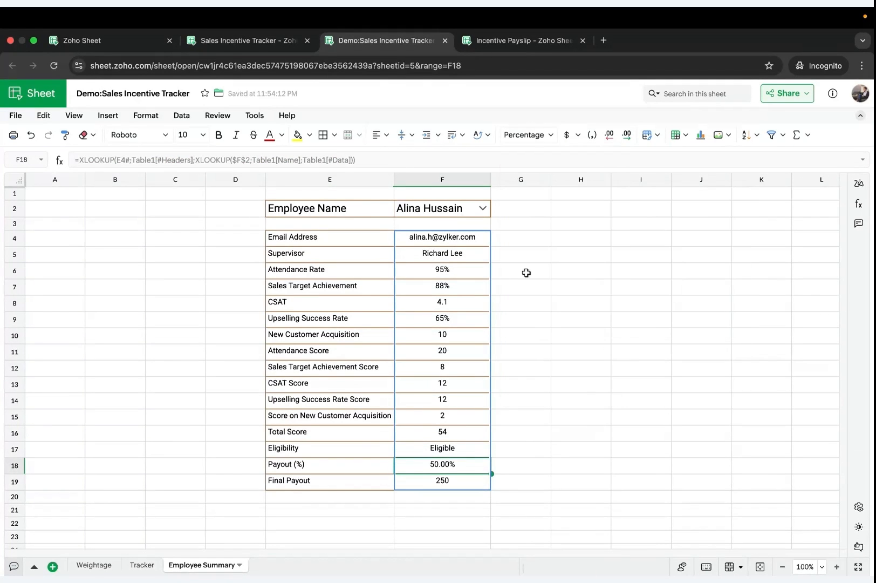
left_click(608, 134)
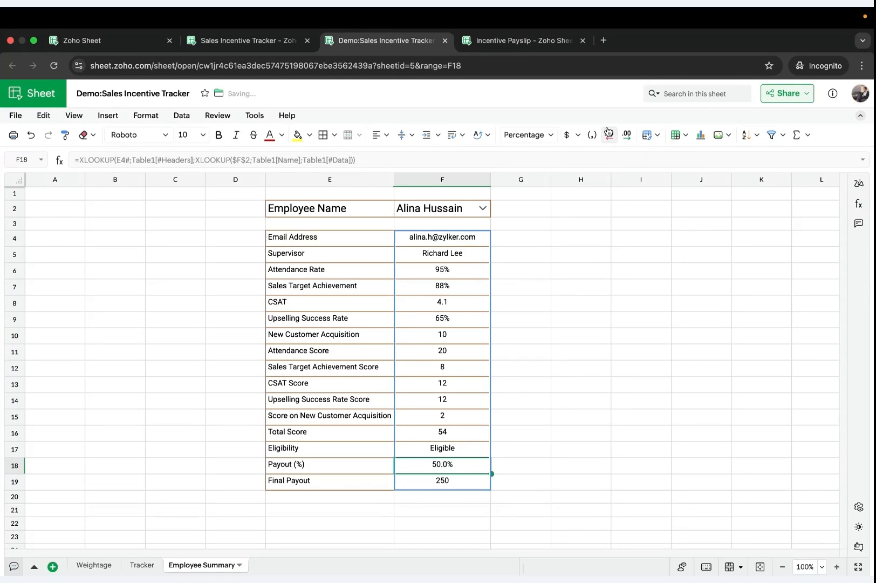
left_click(608, 133)
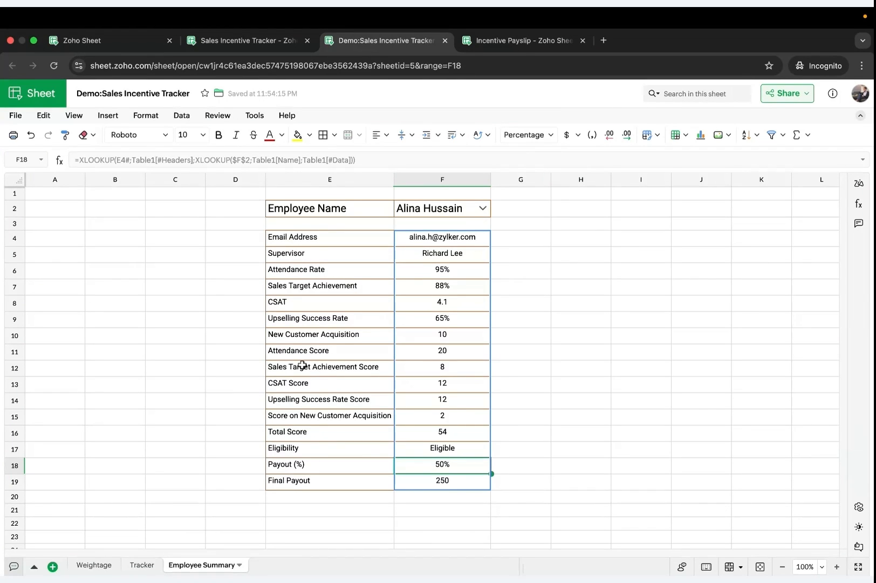
Apply data bar conditional formatting with the orange gradient style to the Payout (%) value in F18.
left_click(143, 116)
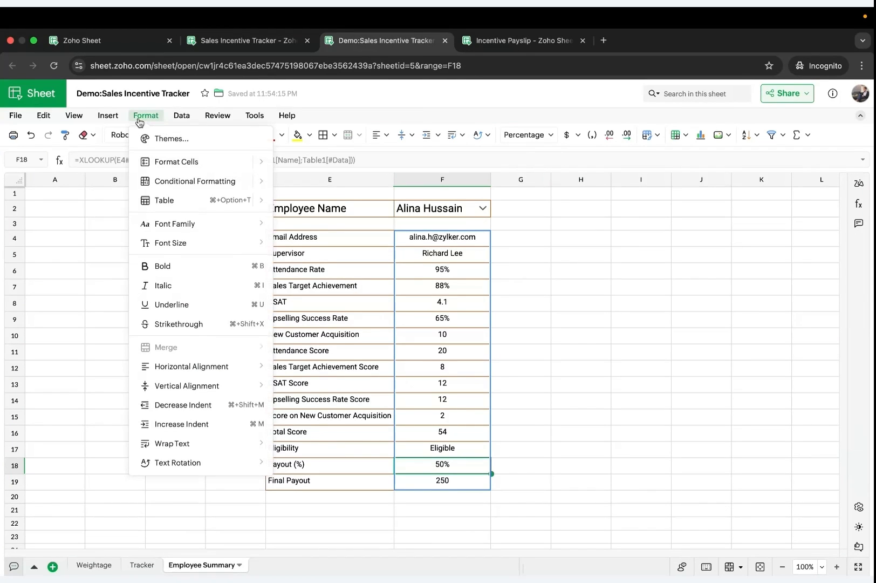
mouse_move(160, 183)
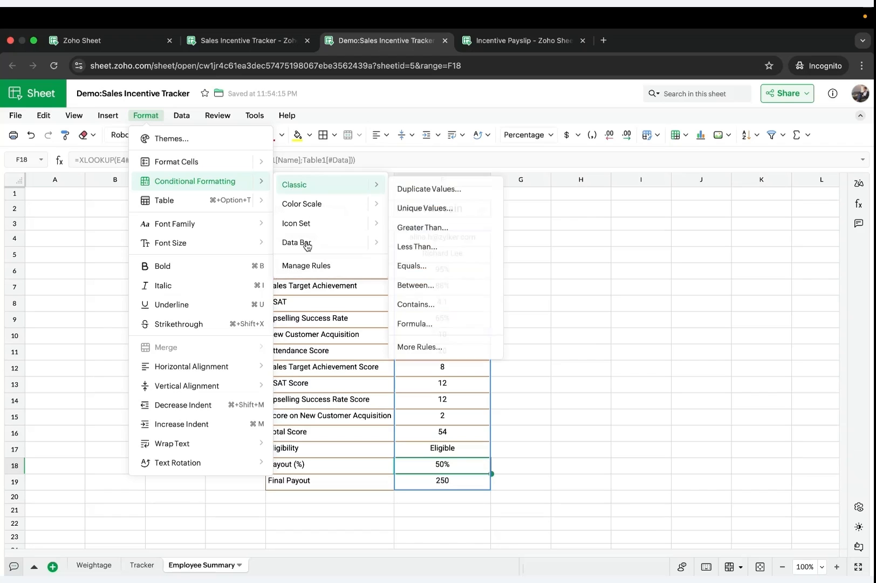
left_click(307, 244)
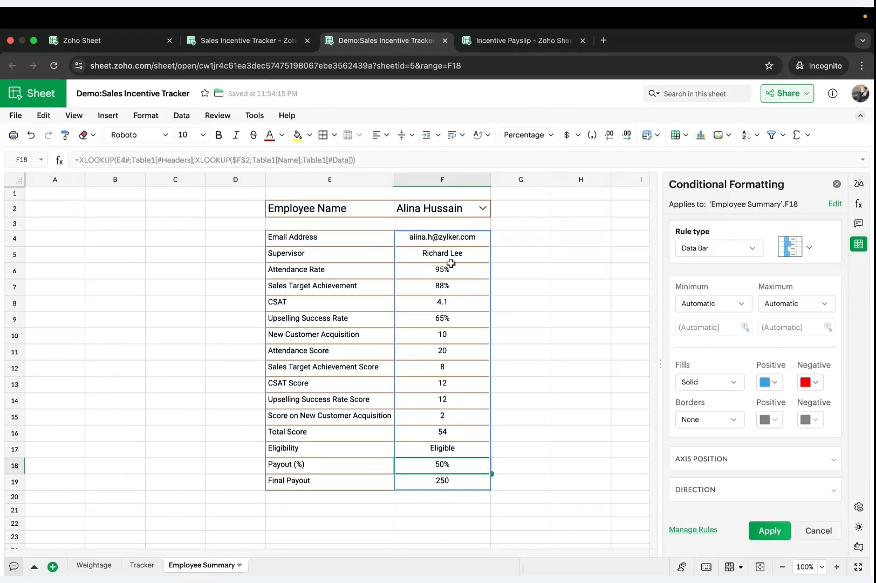
left_click(814, 252)
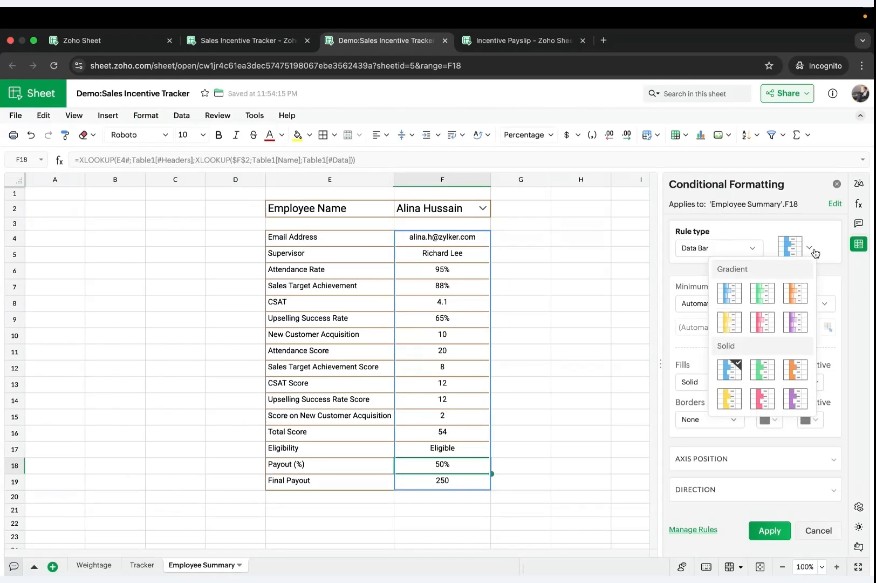
left_click(795, 300)
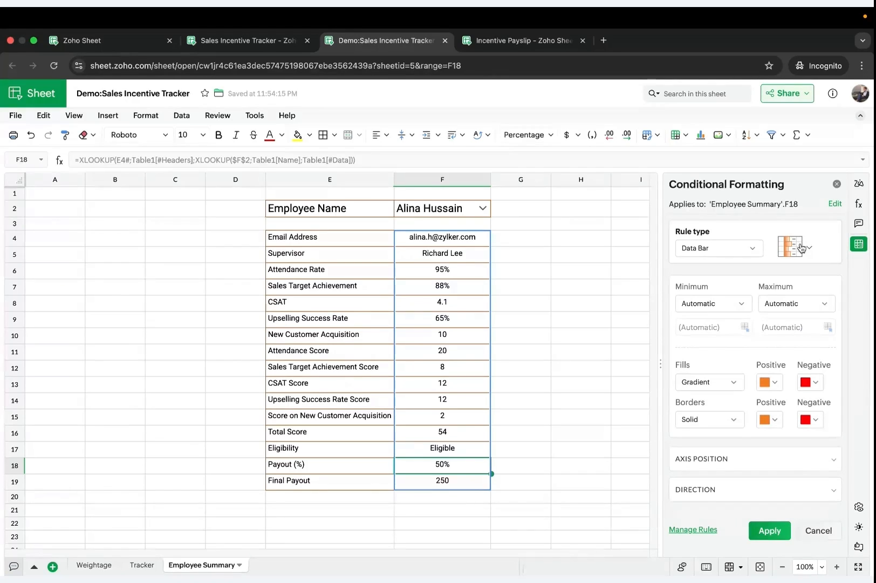
left_click(766, 531)
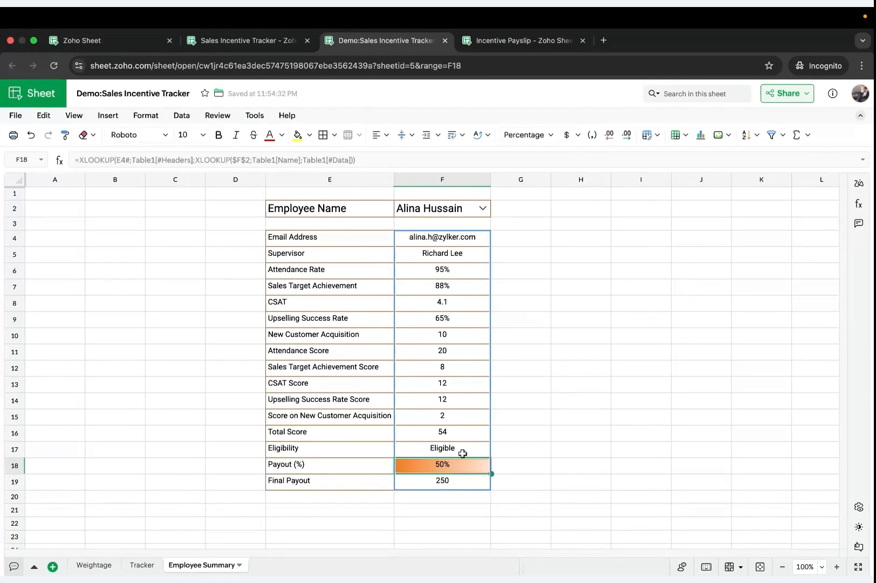
Edit F18's data bar rule to use the number 0 as minimum and the number 1 as maximum.
left_click(145, 115)
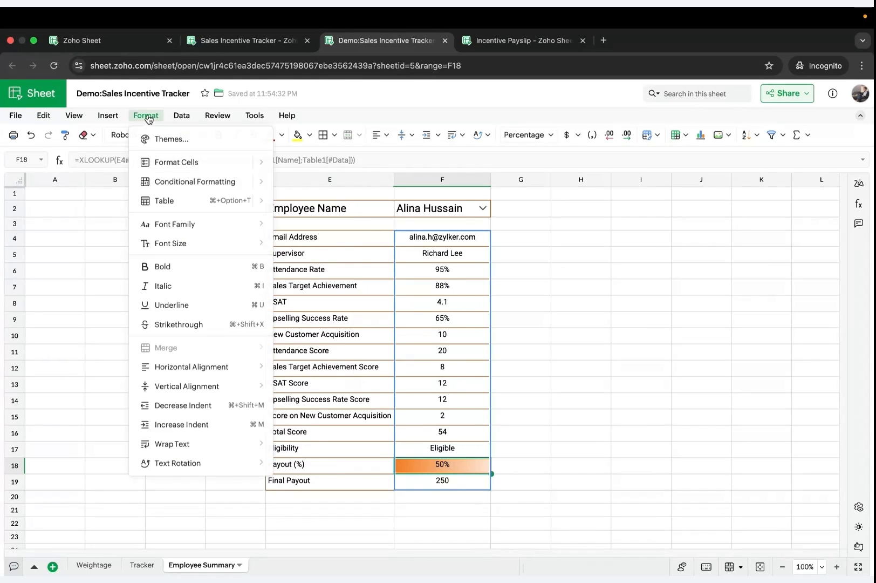
mouse_move(171, 189)
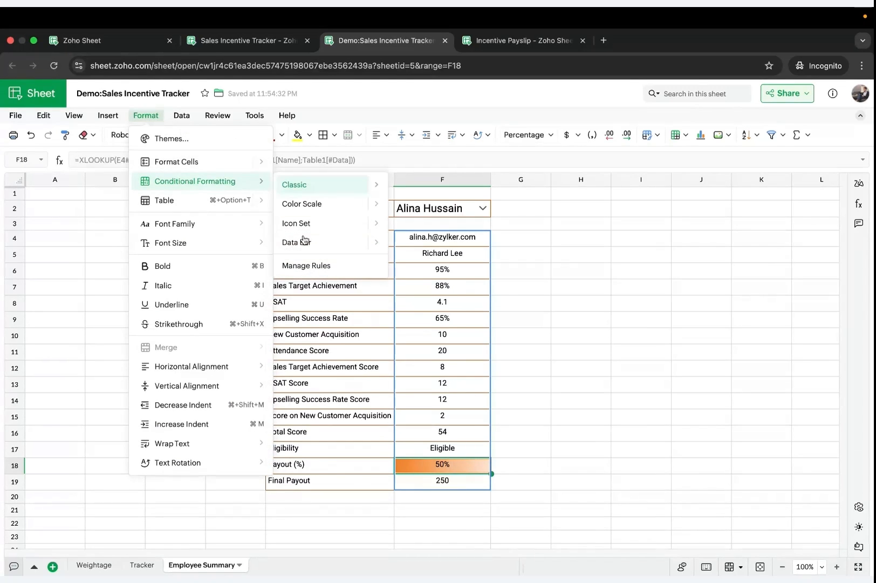
left_click(307, 265)
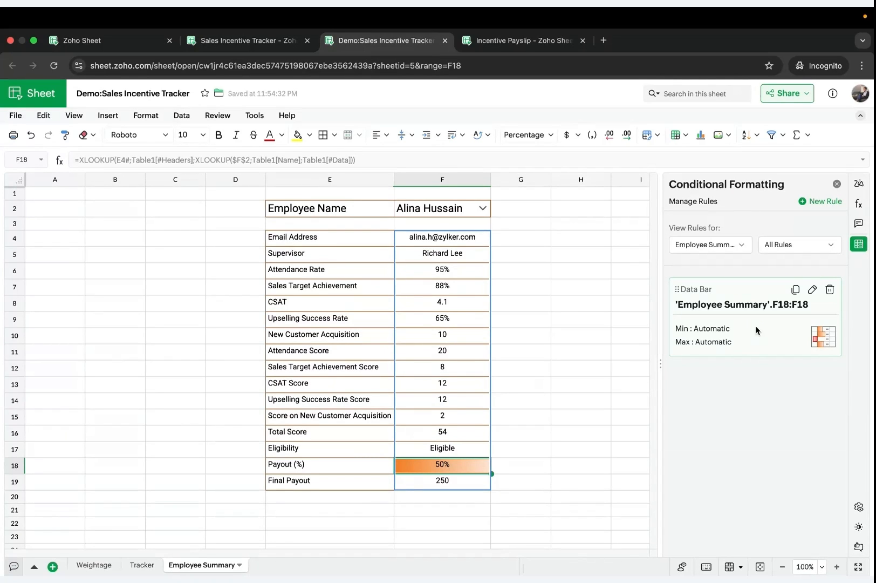
left_click(811, 290)
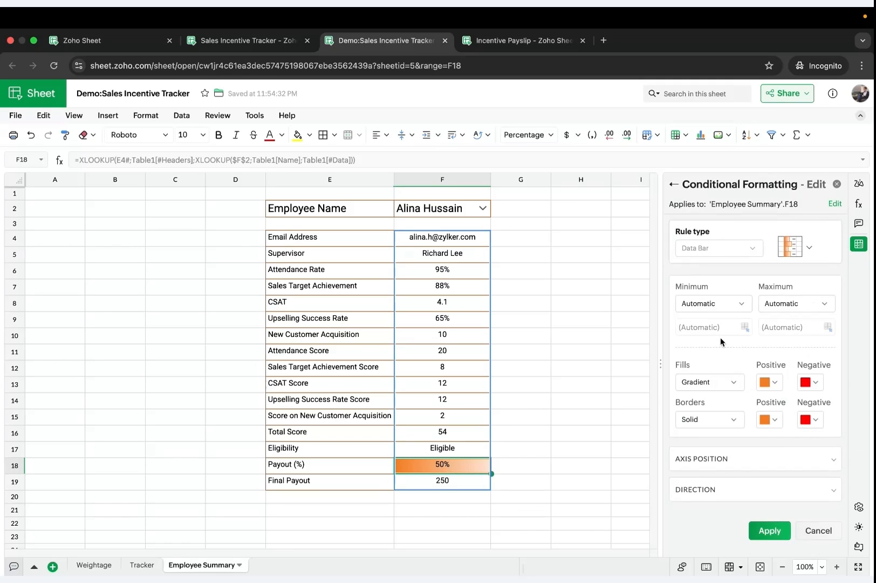
left_click(701, 304)
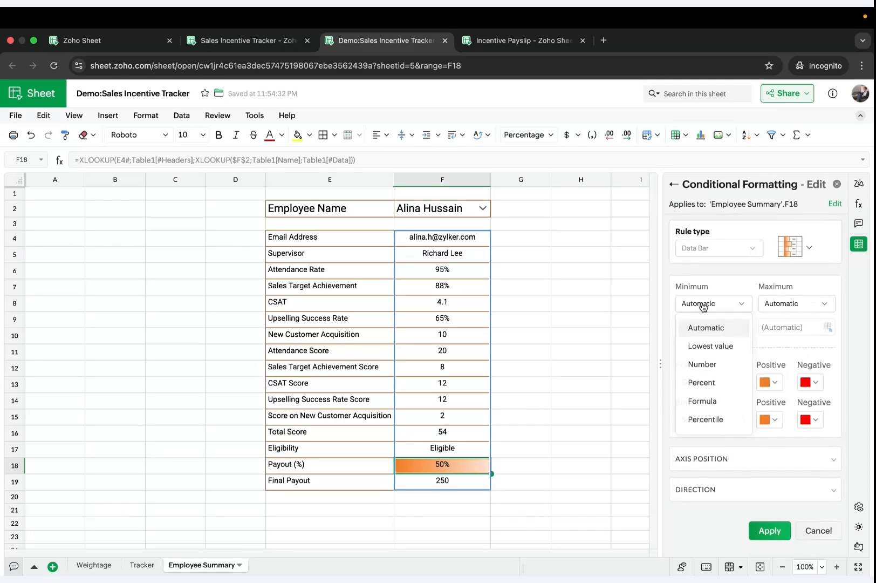
left_click(709, 370)
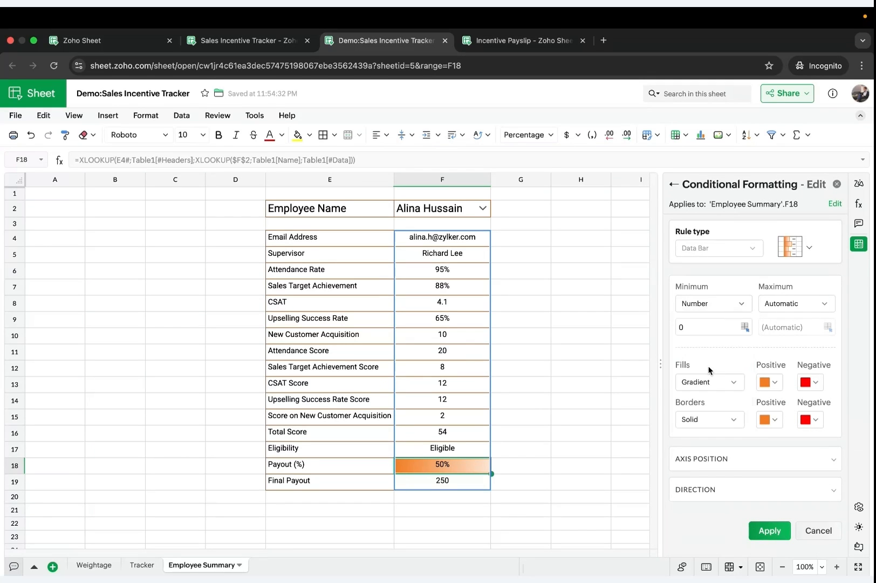
left_click(776, 305)
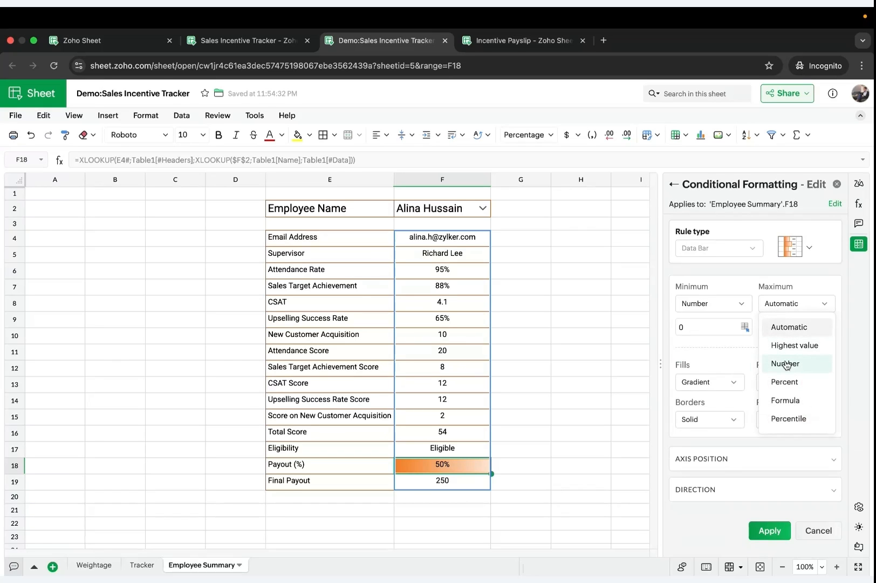
left_click(786, 364)
left_click(781, 329)
key("BackSpace")
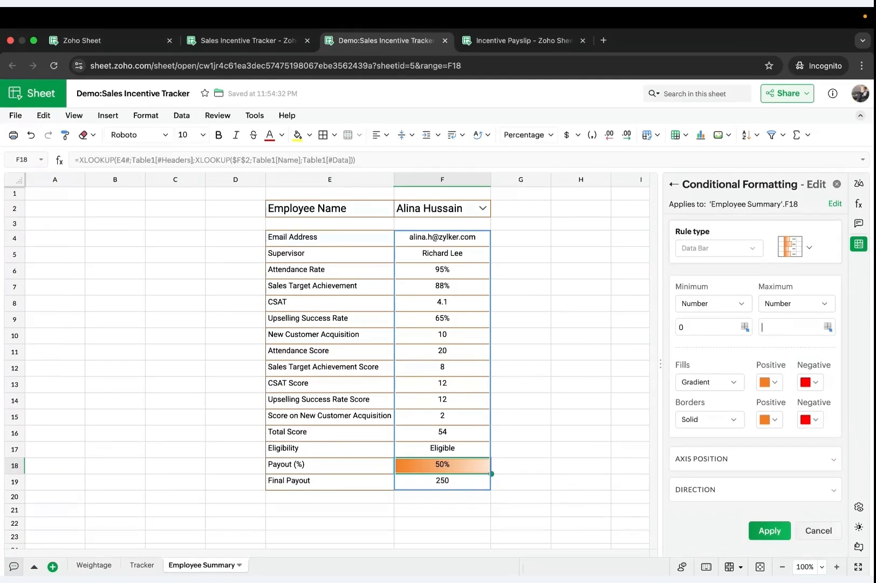
type("1")
left_click(767, 530)
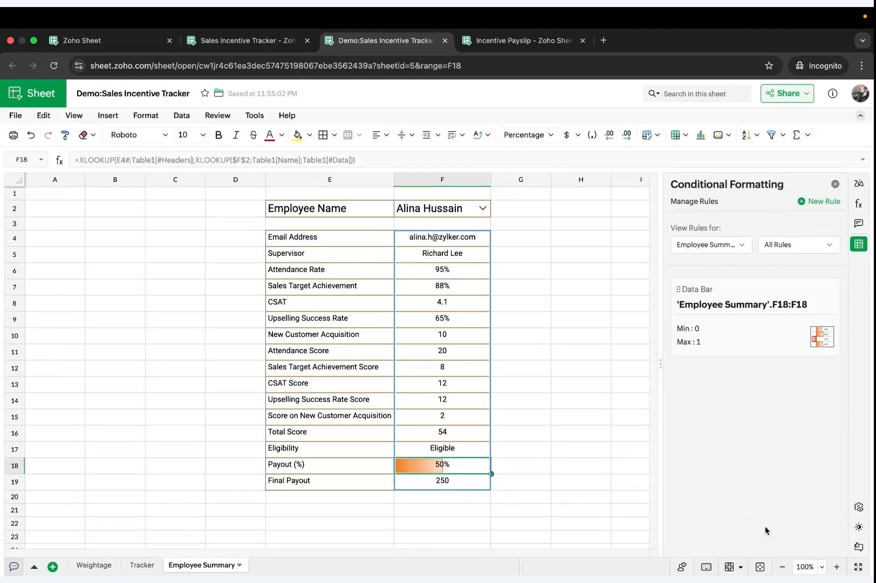
left_click(837, 184)
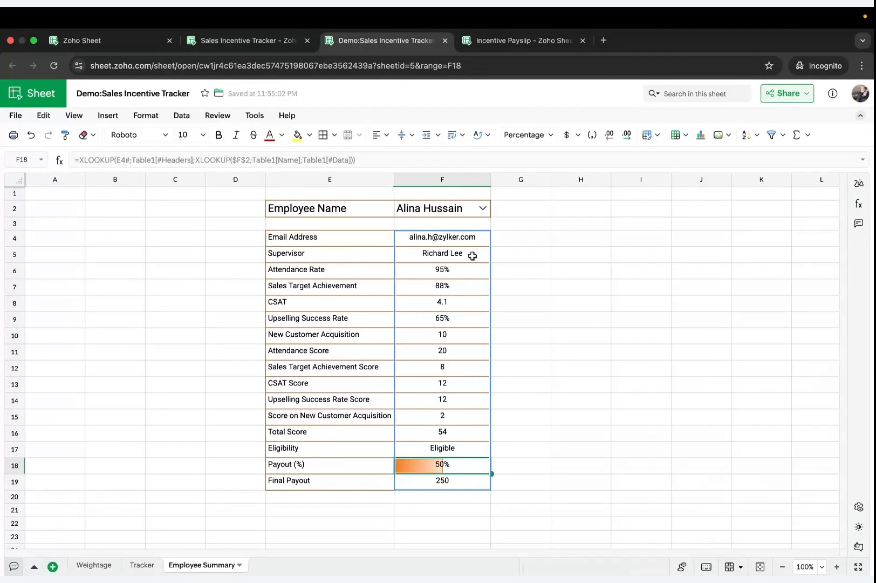
Test the summary by choosing the second and finally the sixth employee from the name list in F2.
left_click(479, 211)
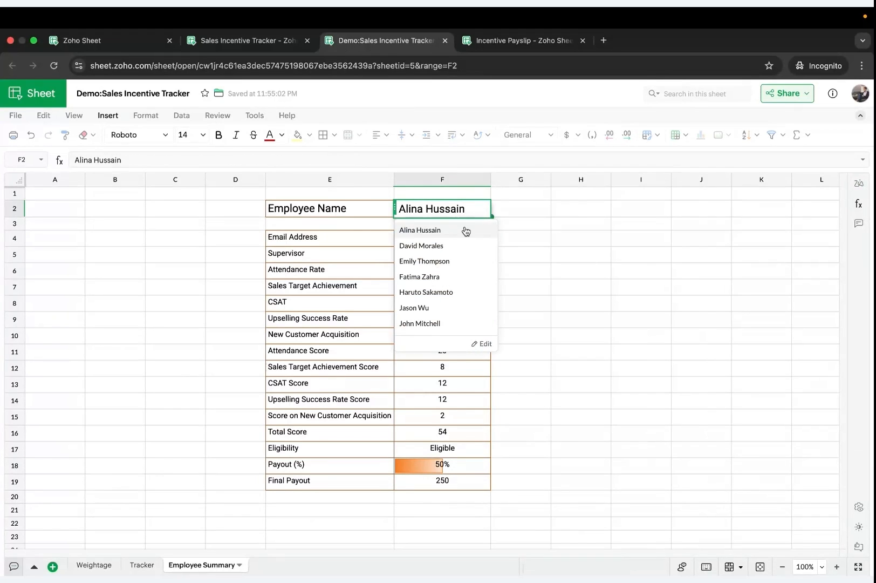
left_click(450, 245)
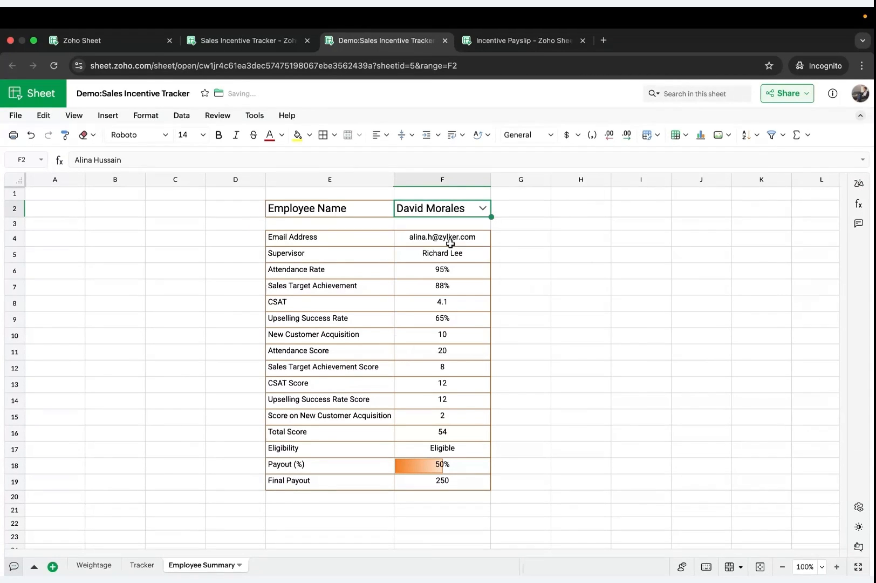
left_click(481, 216)
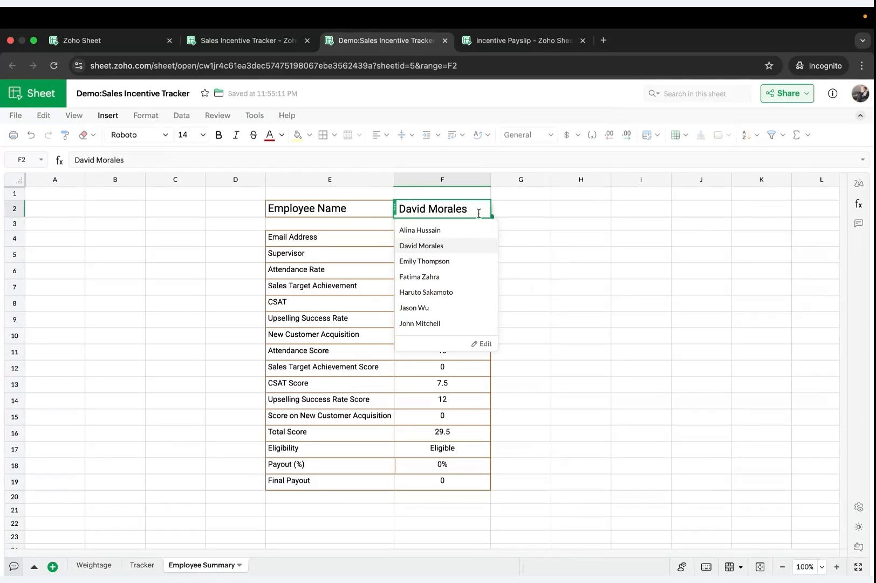
left_click(430, 305)
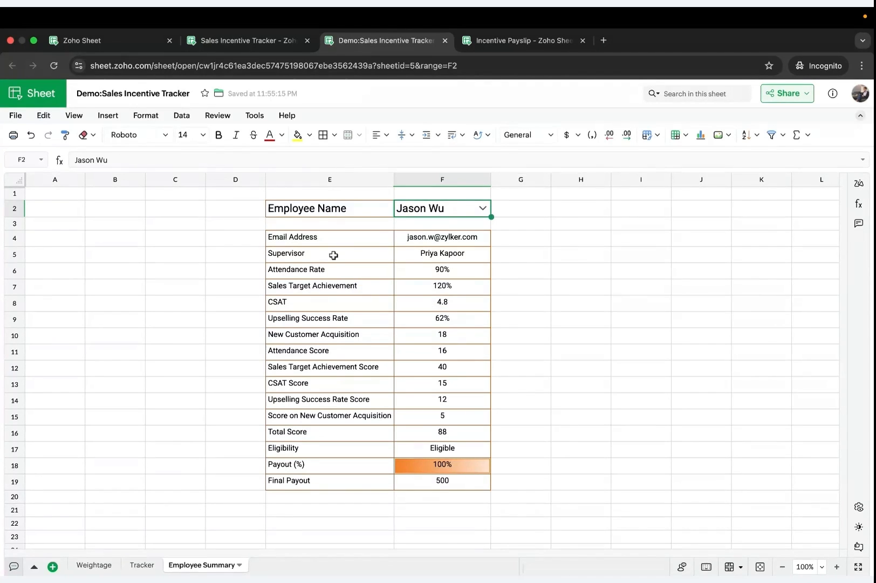
Fill the label cells E4:E19 with the 60% lightened orange theme color.
left_click(324, 239)
left_click(331, 482, "shift")
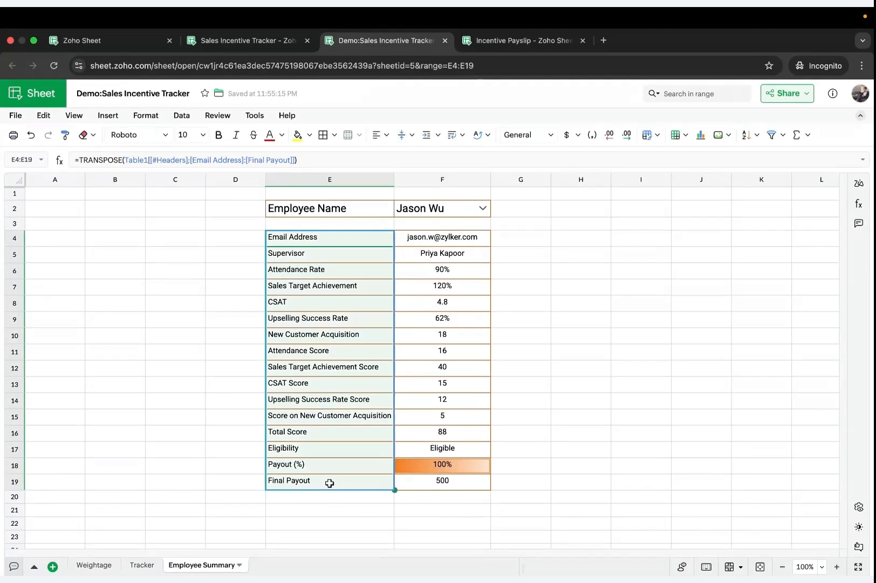
left_click(309, 135)
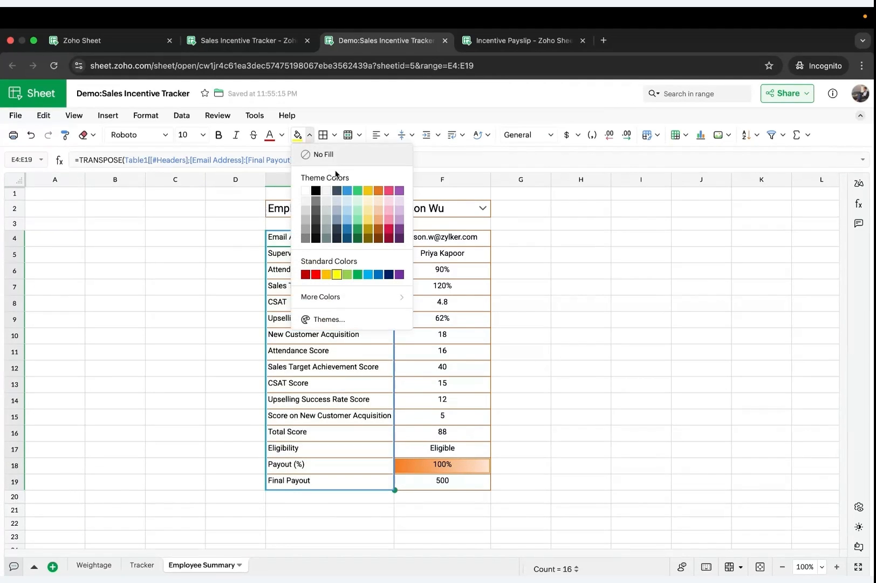
left_click(379, 214)
Fill the value cells F4:F19 with the lightest orange tint of the theme colors.
left_click(414, 238)
left_click(414, 481, "shift")
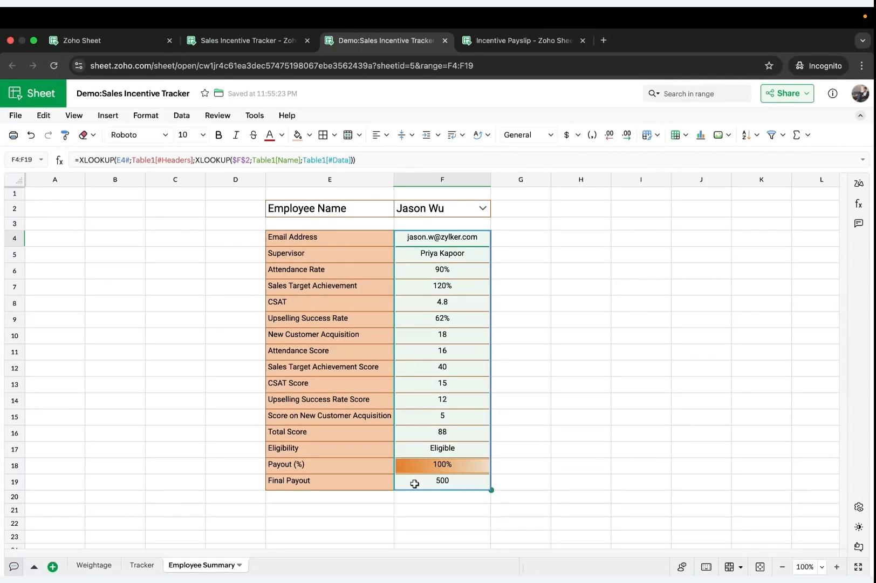
left_click(312, 136)
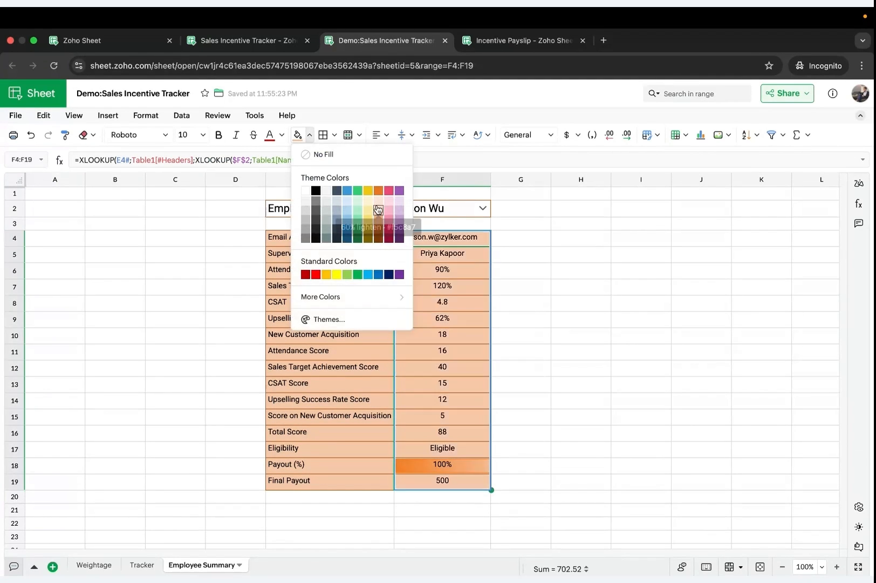
left_click(254, 266)
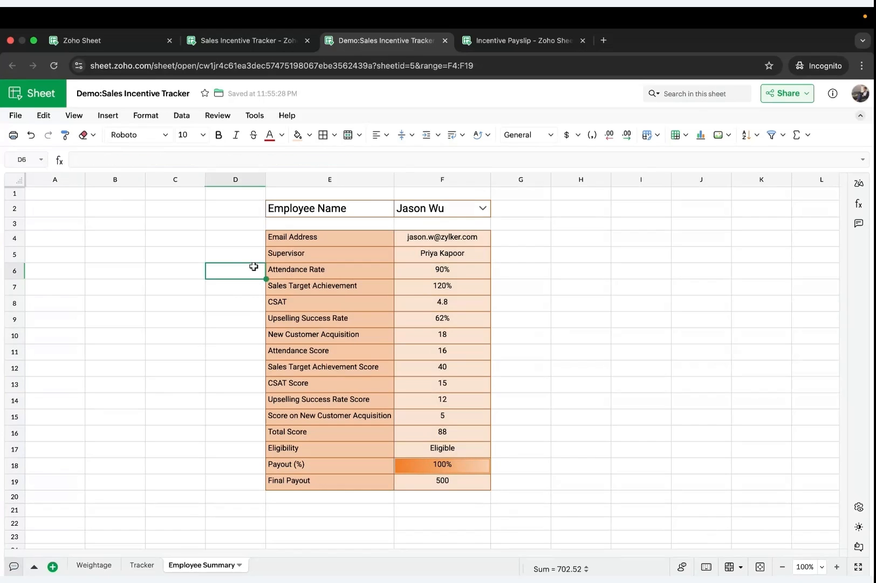
Hide the grid lines on the Employee Summary sheet.
left_click(74, 115)
mouse_move(112, 186)
left_click(221, 179)
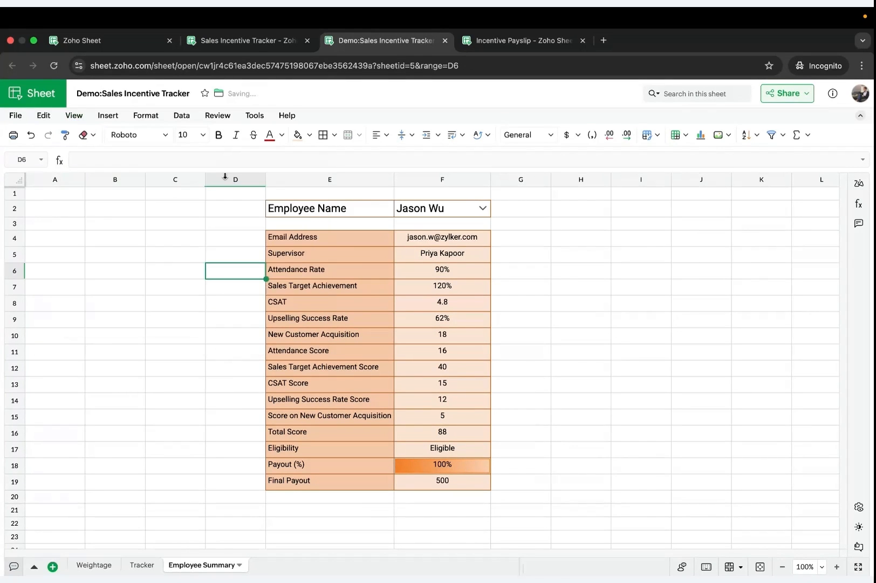
left_click(615, 354)
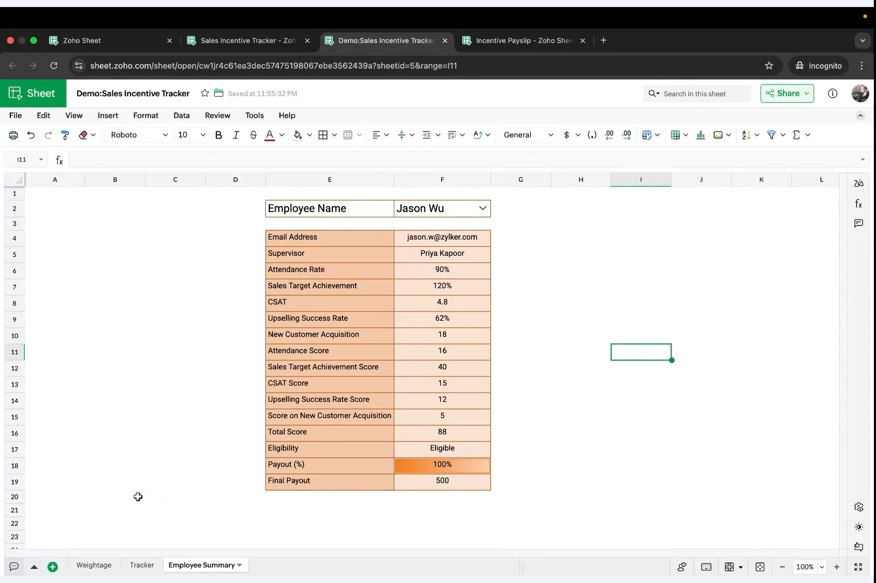
Add a new sheet to the workbook and name it Dashboard.
left_click(53, 566)
double_click(268, 565)
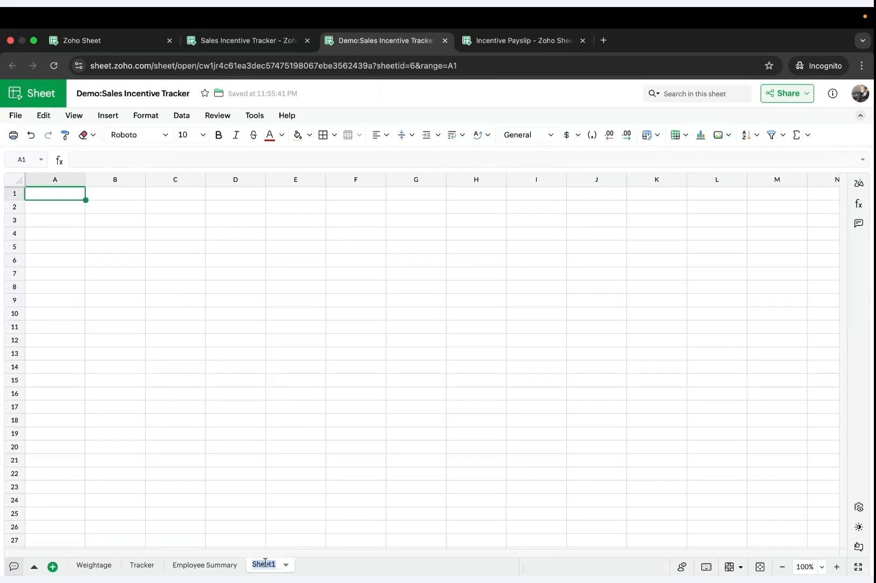
type("Dashboard")
left_click(133, 221)
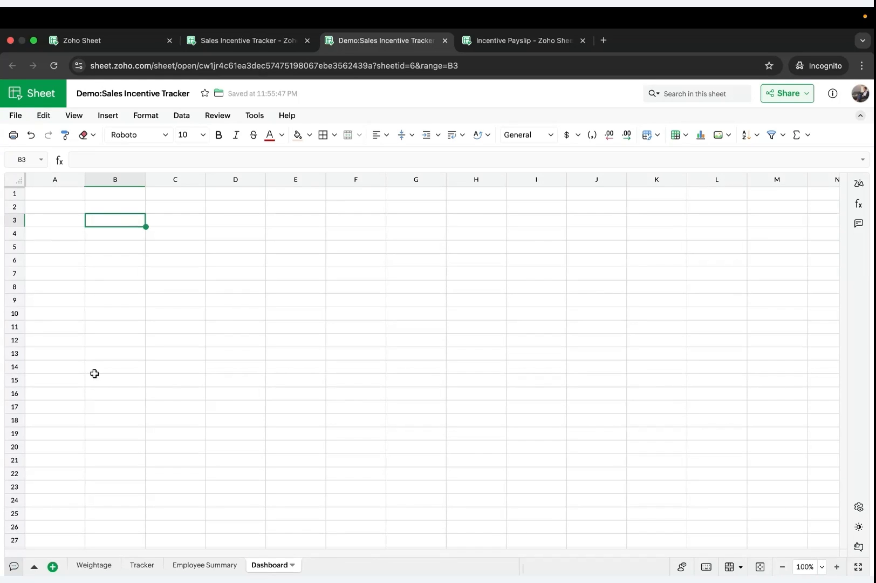
Open Zia's insights for the data table on the Tracker sheet.
left_click(142, 564)
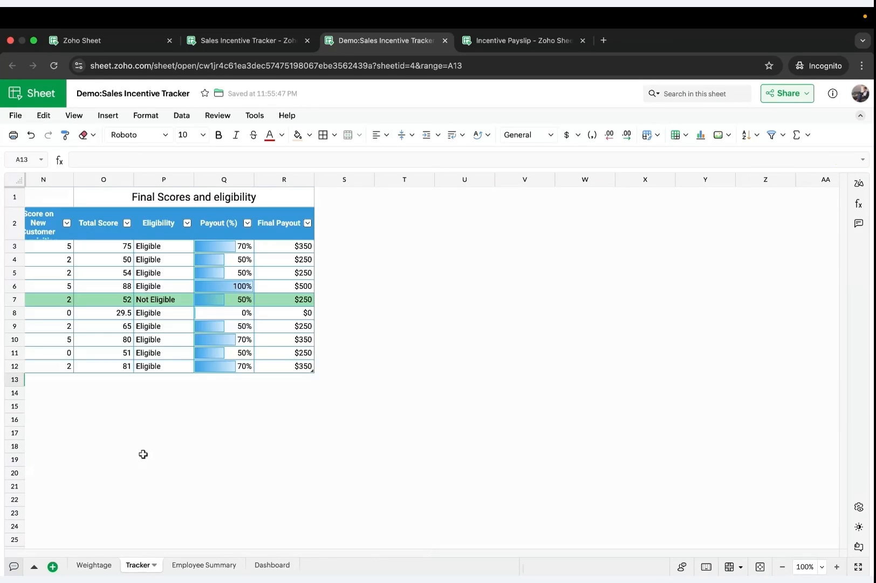
left_click(276, 276)
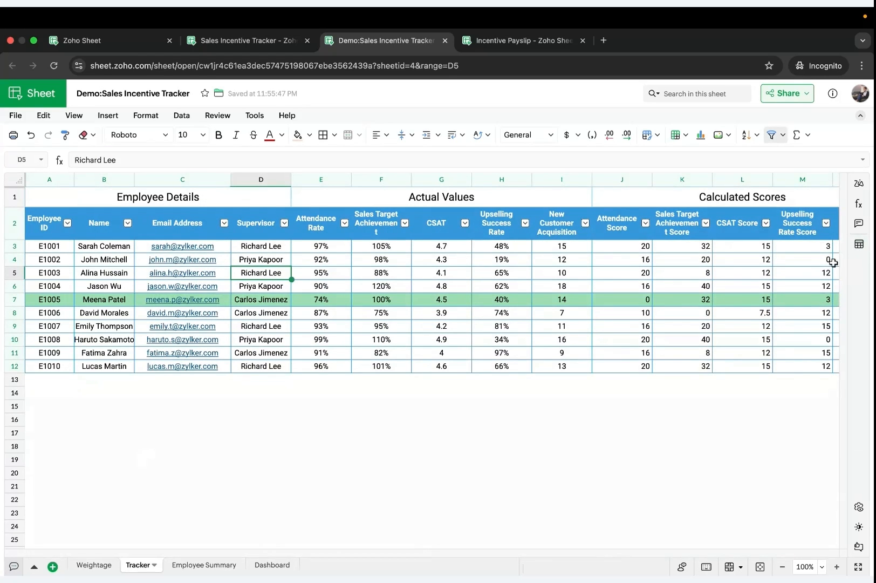
left_click(858, 185)
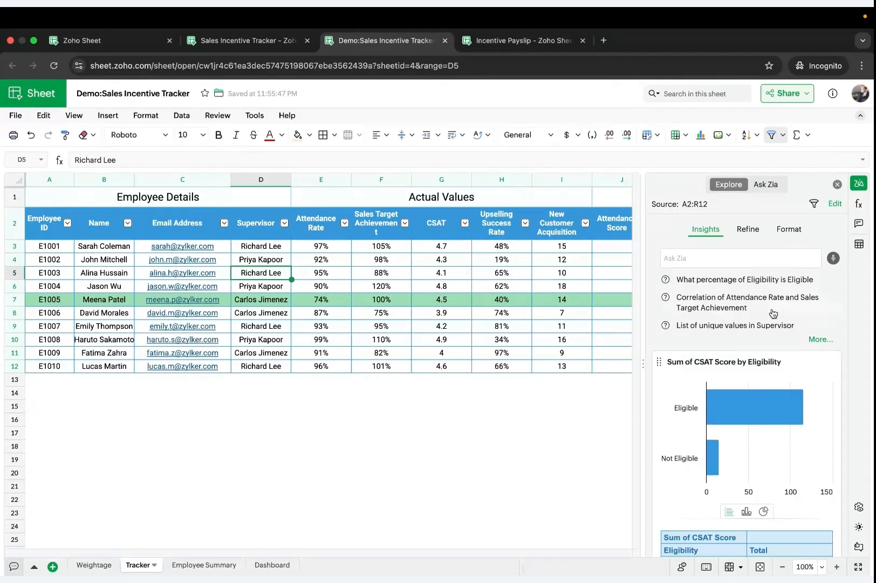
Examine the charts, pivot summaries and written insights that Zia suggests for the tracker data.
scroll(763, 366, "down", 1)
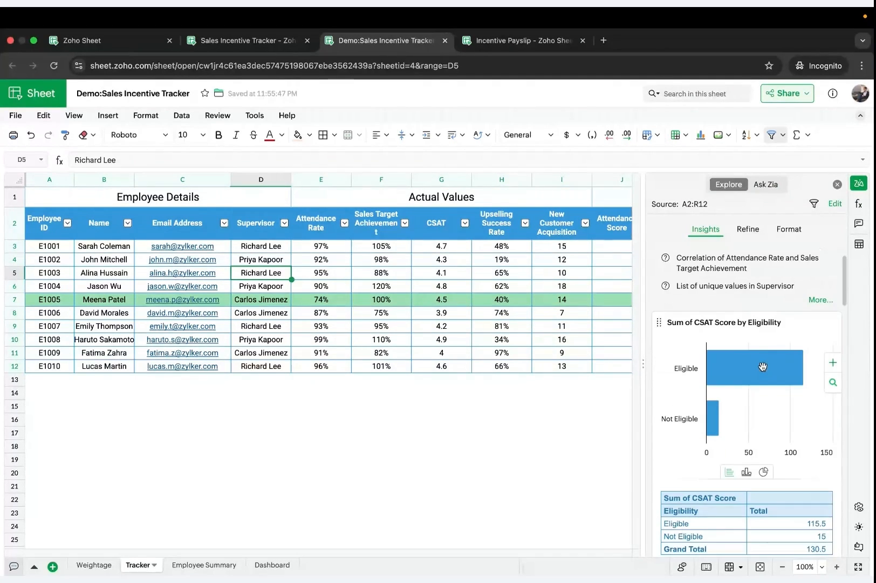
scroll(763, 366, "down", 4)
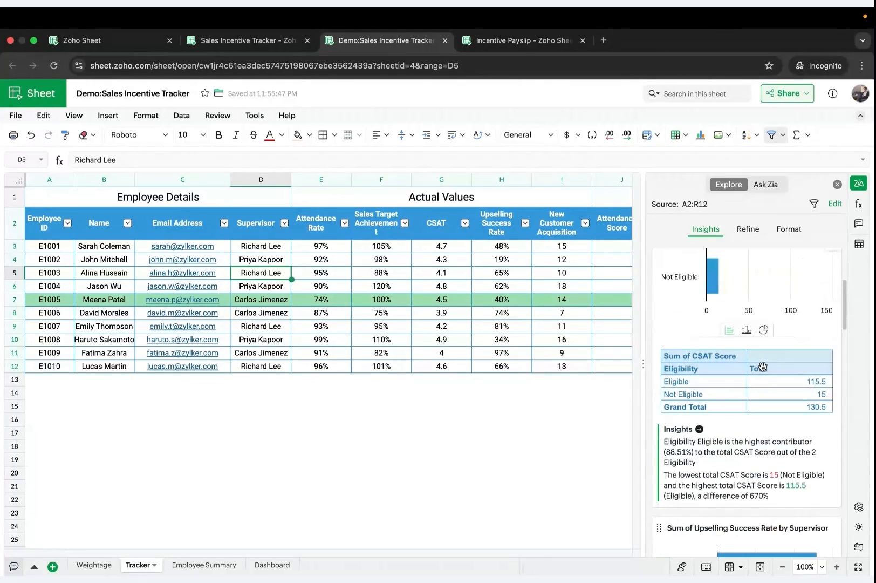
scroll(762, 367, "down", 5)
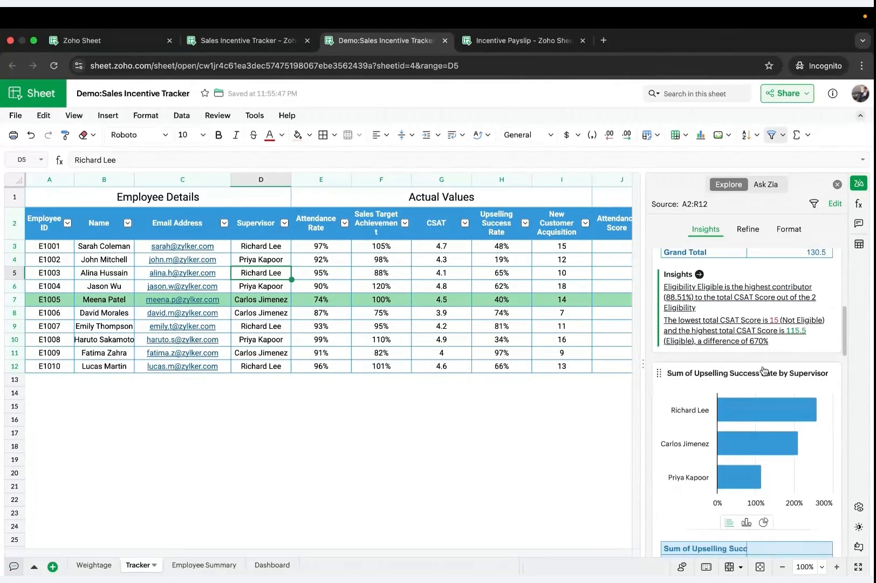
scroll(763, 370, "down", 6)
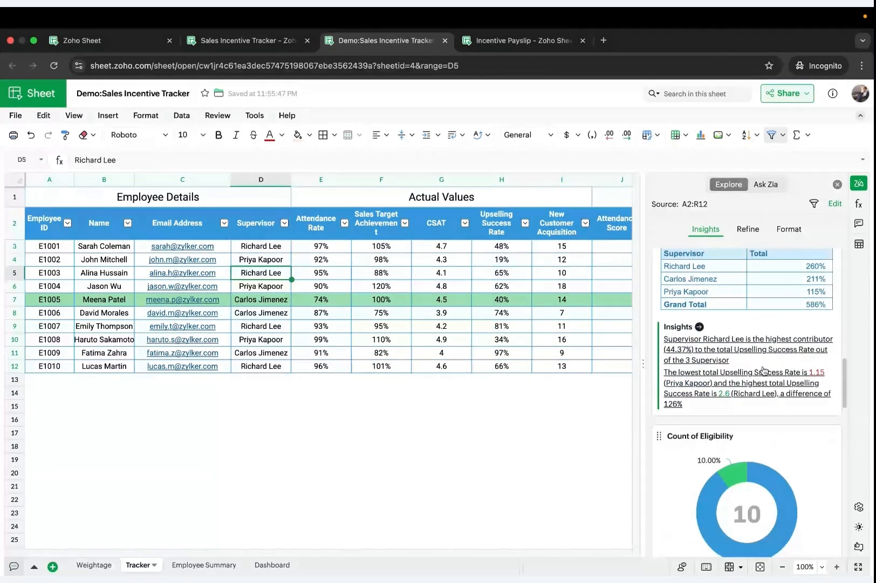
scroll(762, 370, "down", 10)
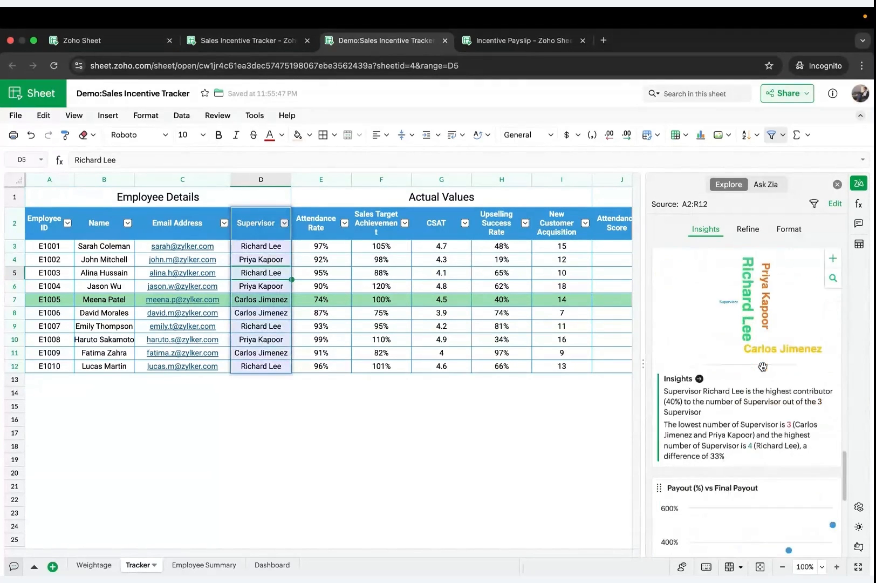
scroll(763, 370, "up", 20)
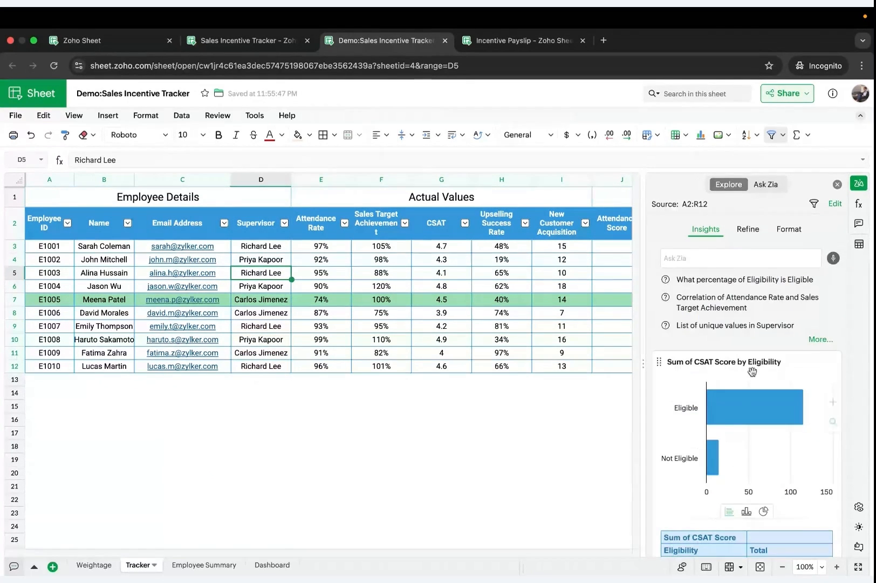
scroll(743, 379, "down", 2)
scroll(743, 378, "up", 3)
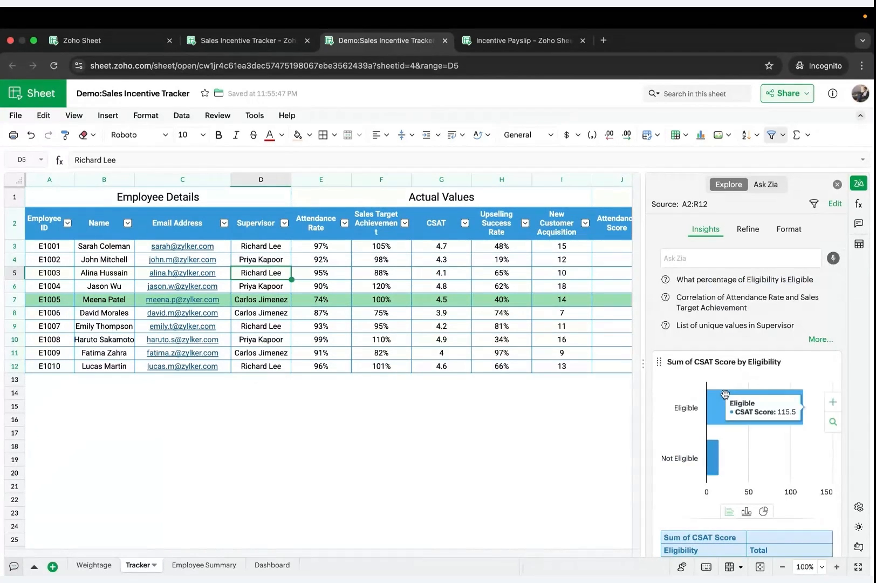
Insert Zia's suggested bar chart of Sum of Upselling Success Rate by Supervisor and open its chart options.
scroll(725, 399, "down", 2)
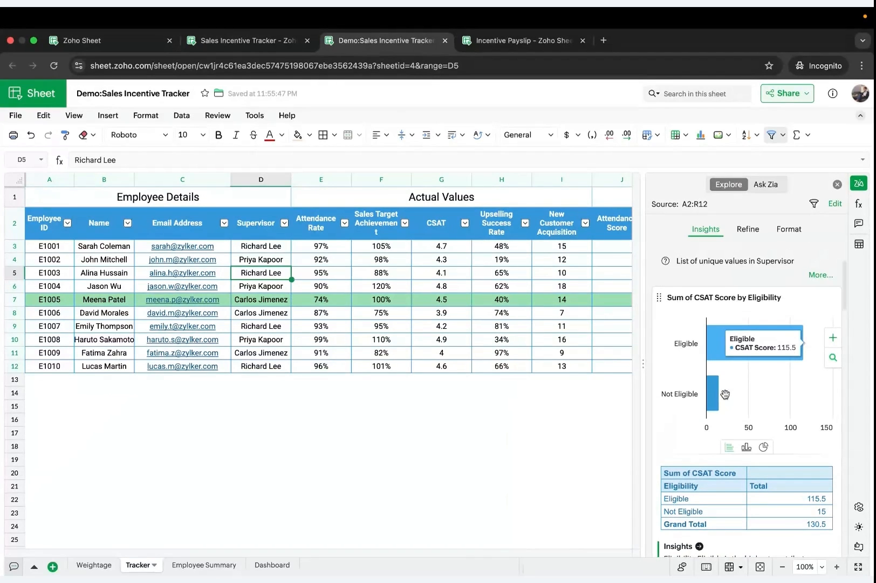
scroll(725, 394, "down", 8)
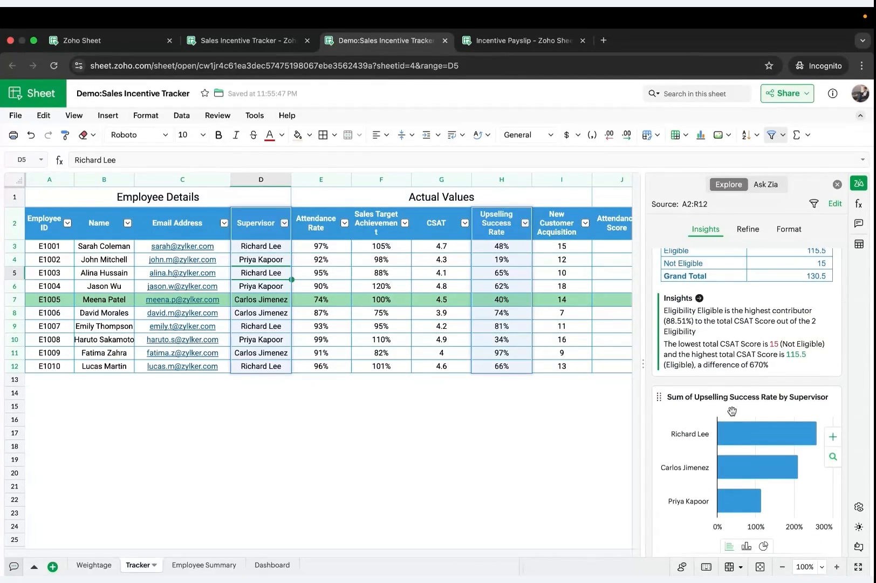
left_click(834, 437)
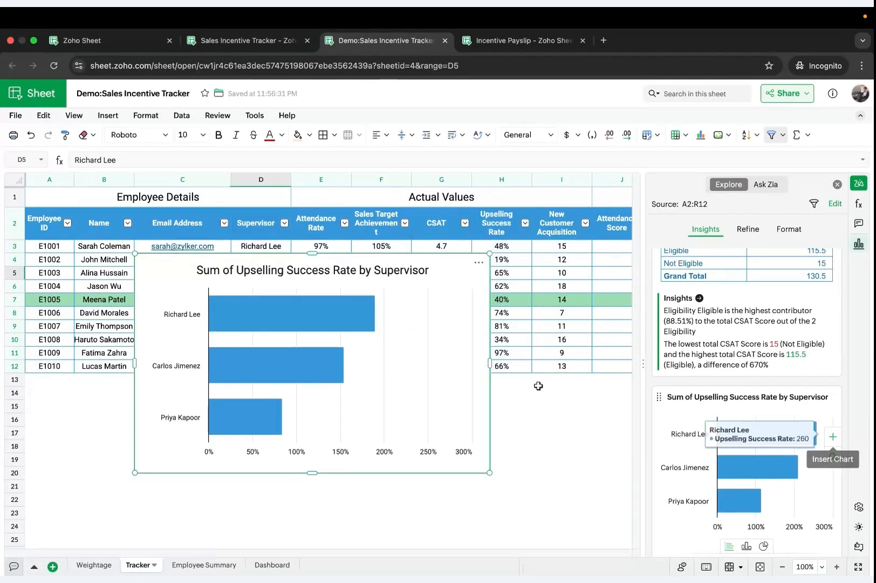
left_click(478, 267)
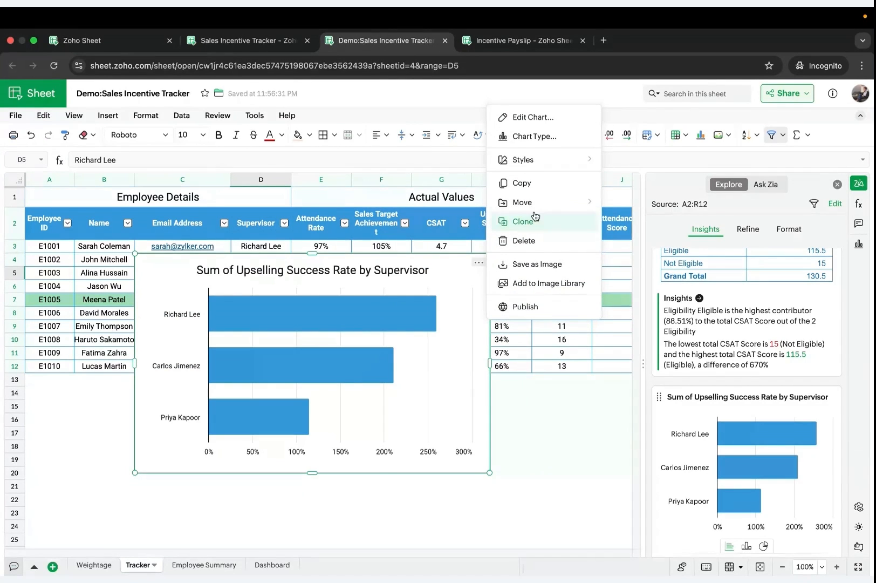
mouse_move(533, 204)
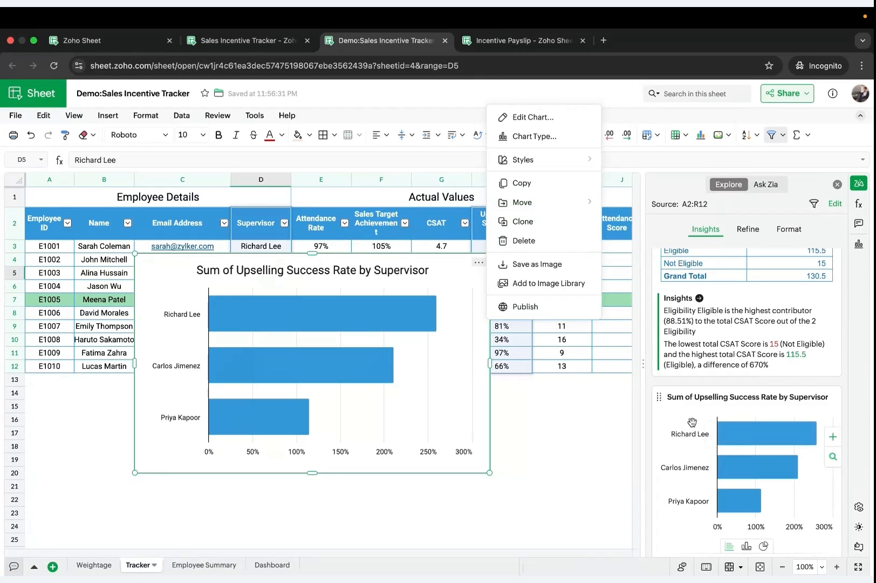
Switch the suggested Upselling Success Rate by Supervisor chart to a pie chart and delete the inserted bar chart.
scroll(692, 422, "down", 2)
left_click(763, 466)
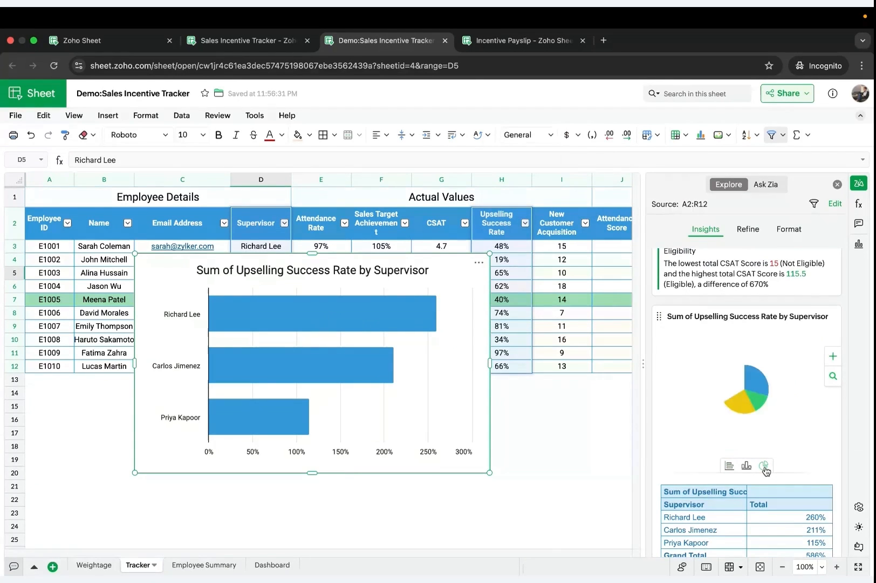
left_click(478, 268)
left_click(509, 400)
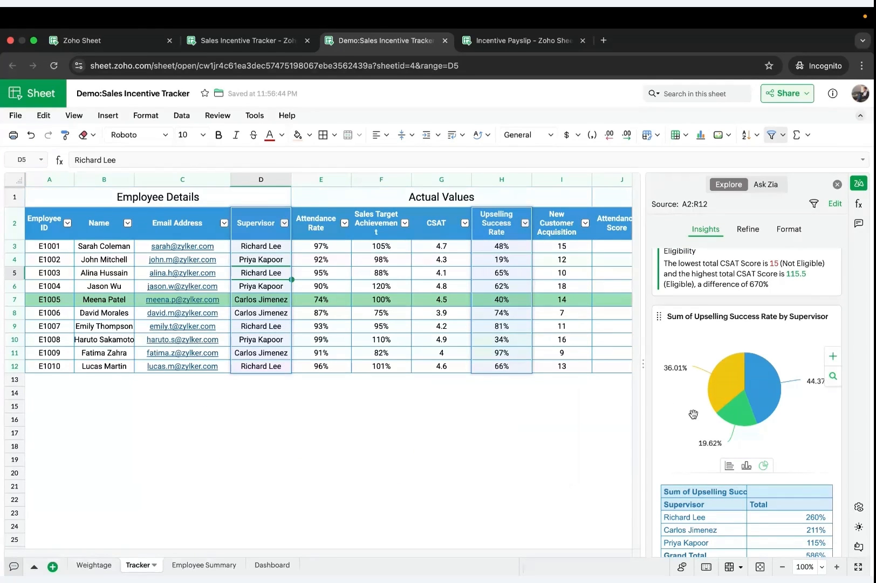
Insert the suggested Upselling Success Rate by Supervisor pie chart and move it to the Dashboard sheet.
left_click(833, 356)
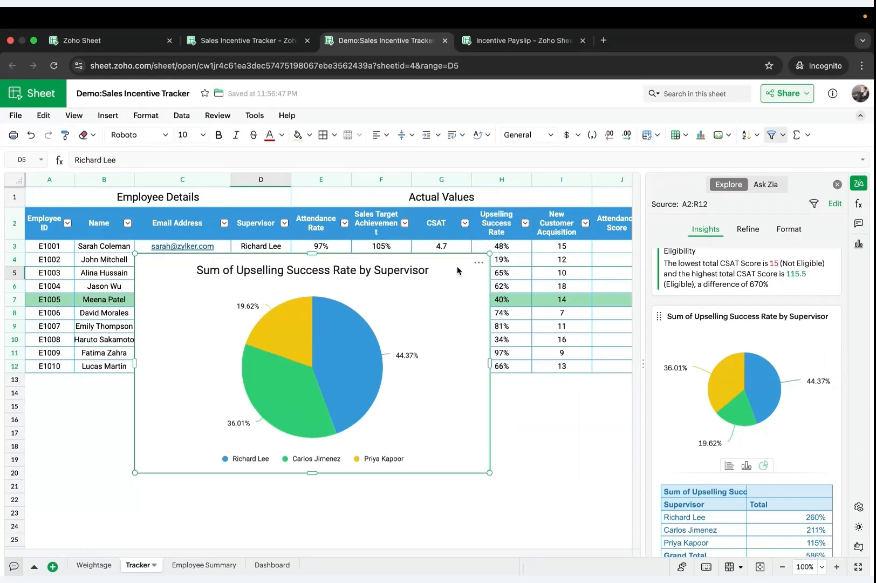
left_click(477, 266)
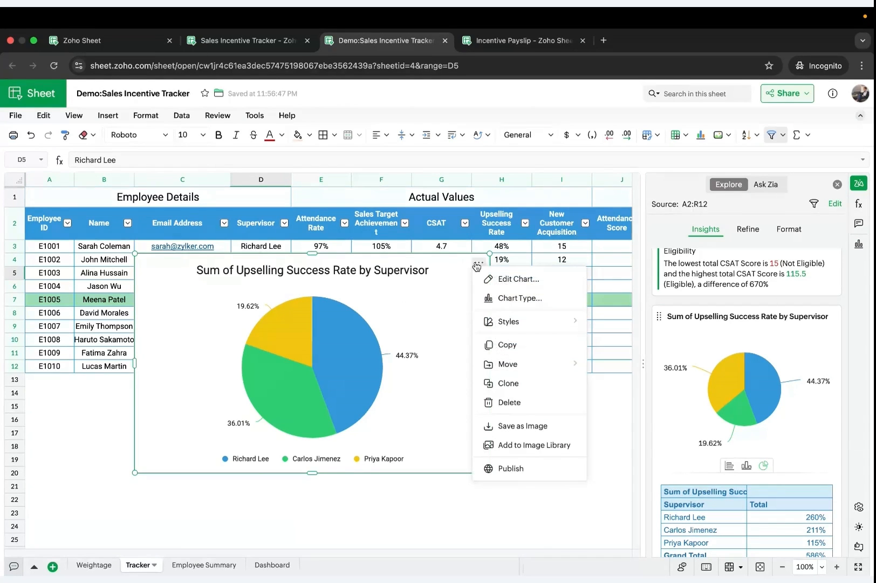
mouse_move(542, 365)
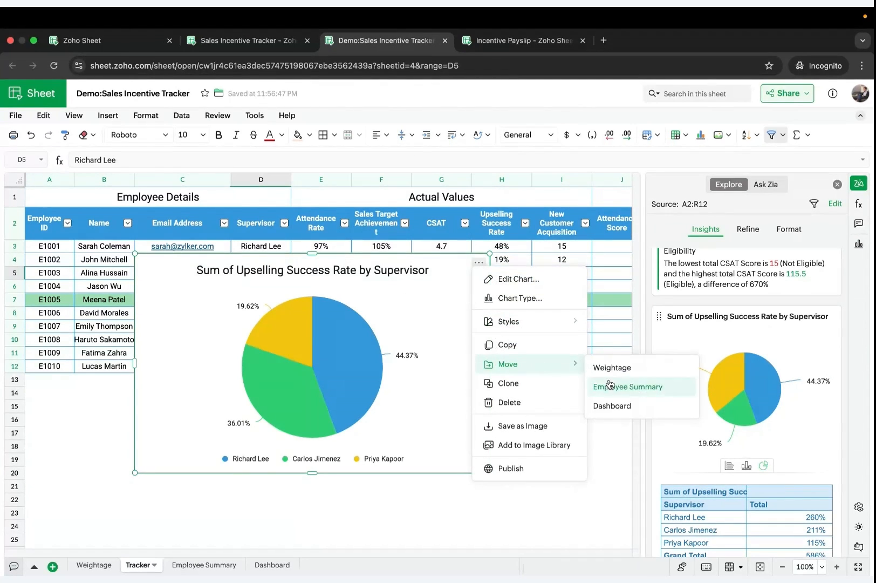
left_click(613, 404)
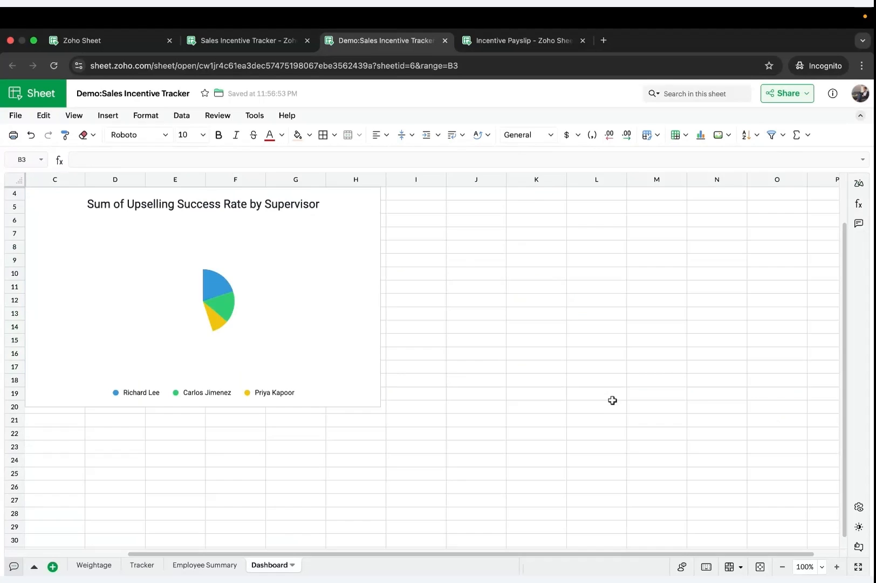
Change the pie chart's title to "Contribution of Upselling Success Rate by each Supervisor".
double_click(309, 246)
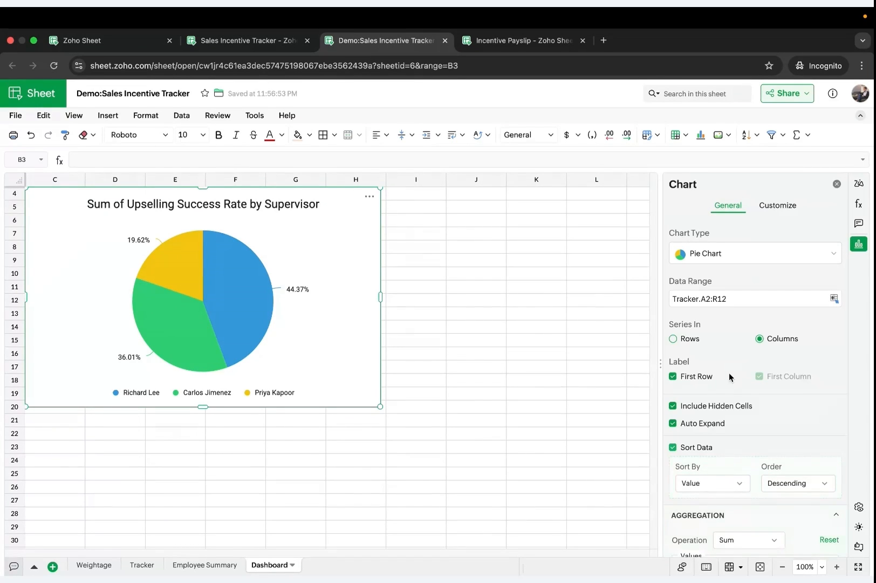
scroll(729, 372, "down", 3)
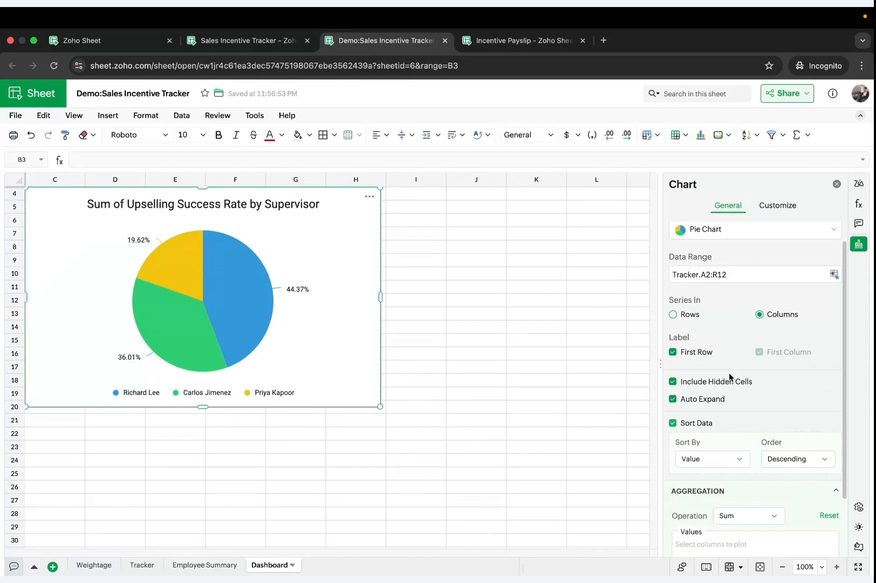
left_click(768, 208)
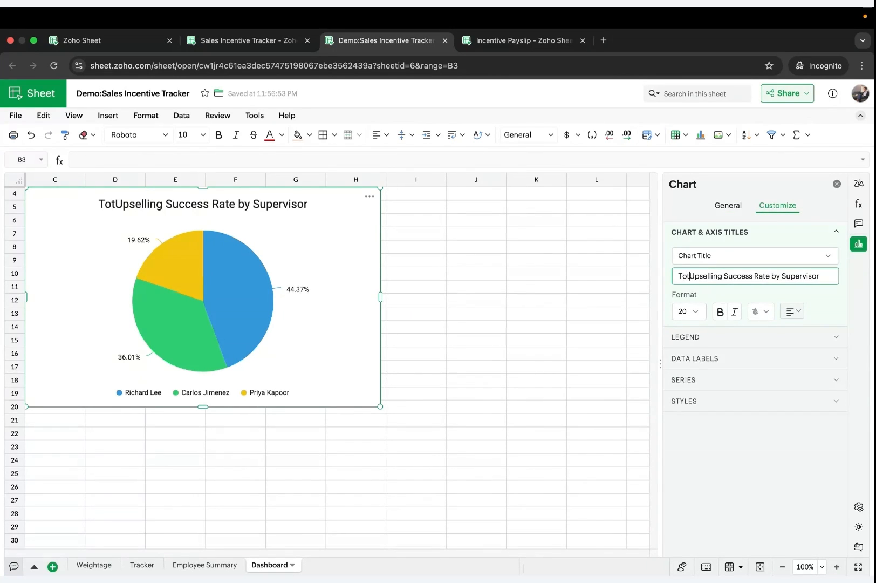
key("BackSpace")
key("BackSpace")
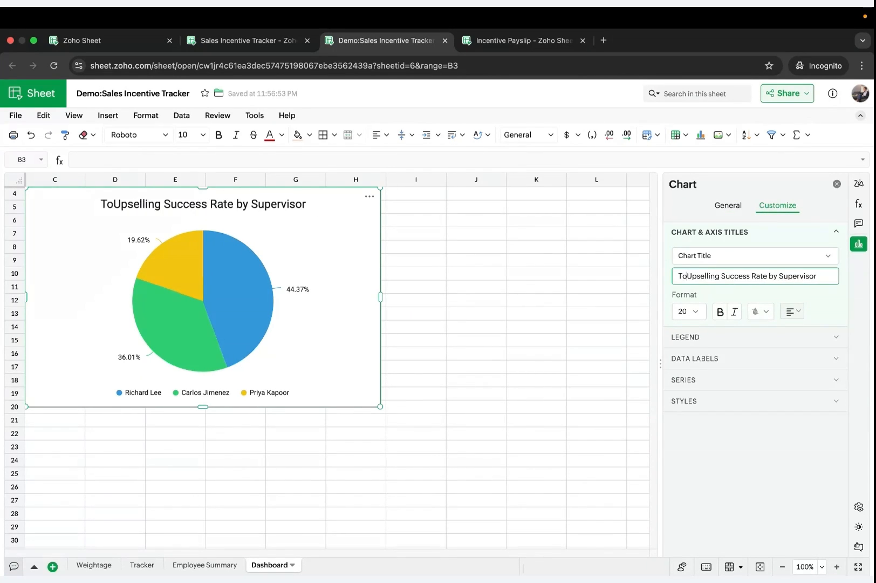
key("BackSpace")
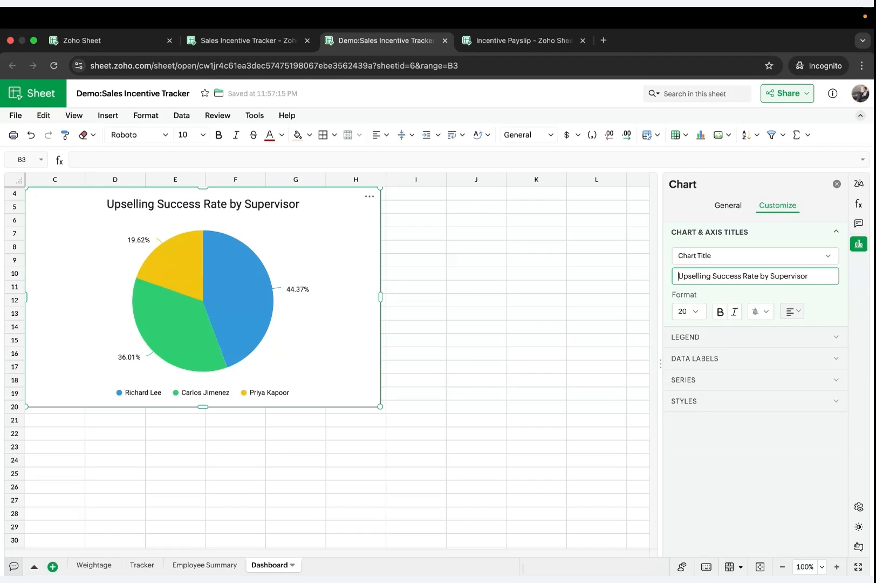
type("Contribu")
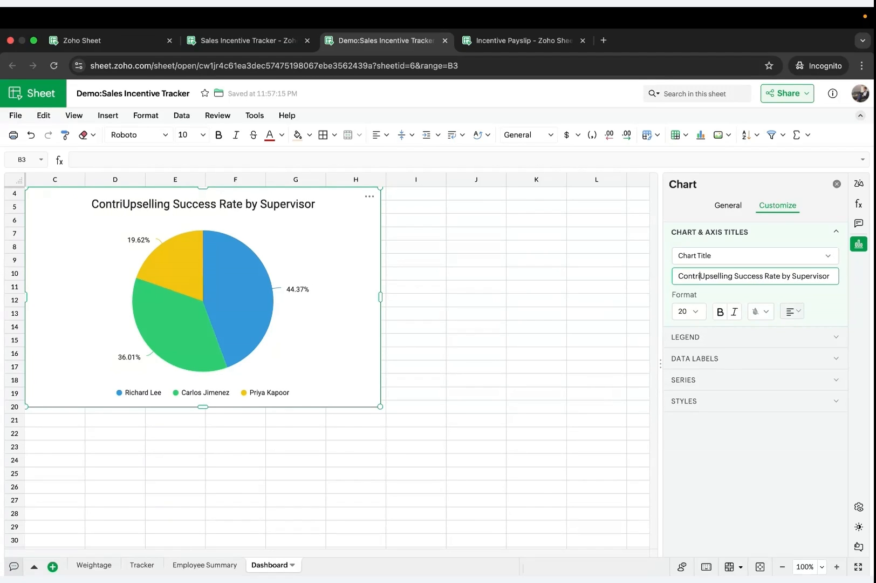
type("tion of")
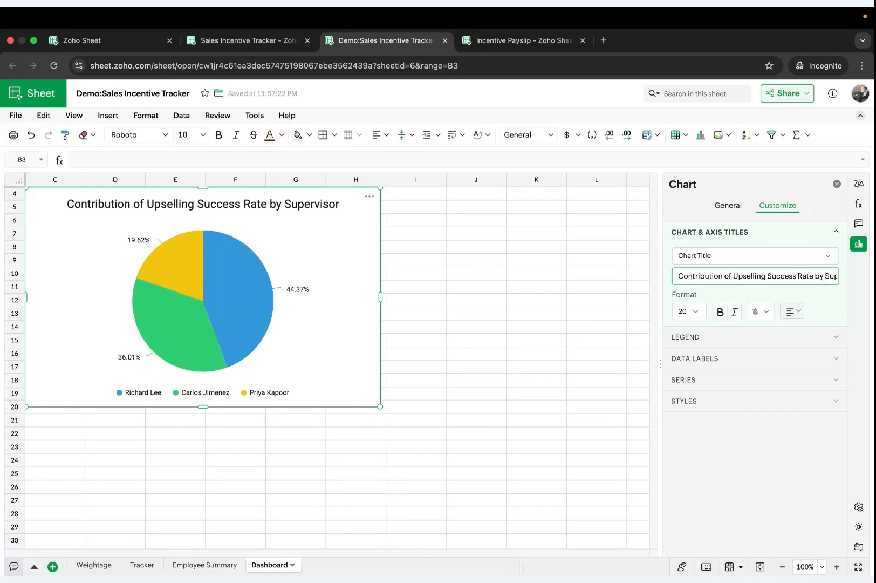
type(" each")
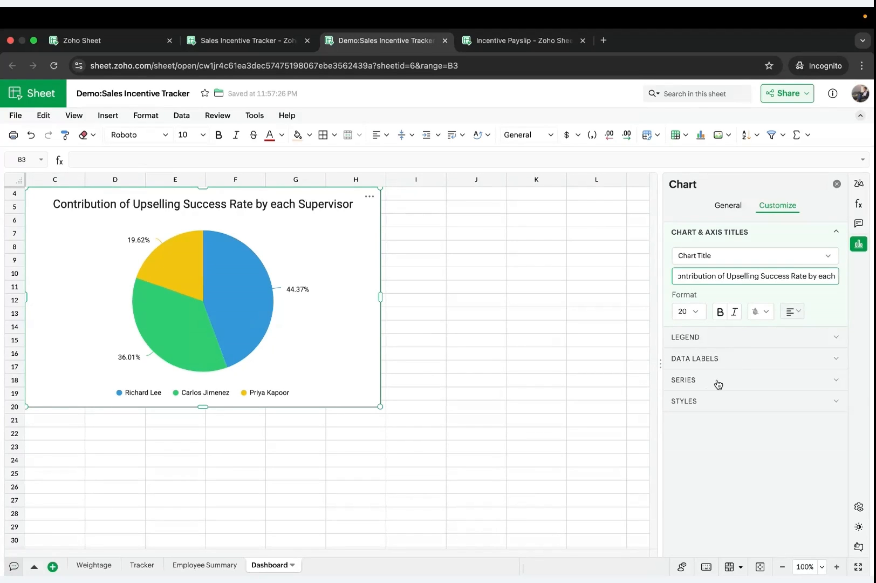
Set the pie chart's background to the dark slate blue theme color.
left_click(699, 401)
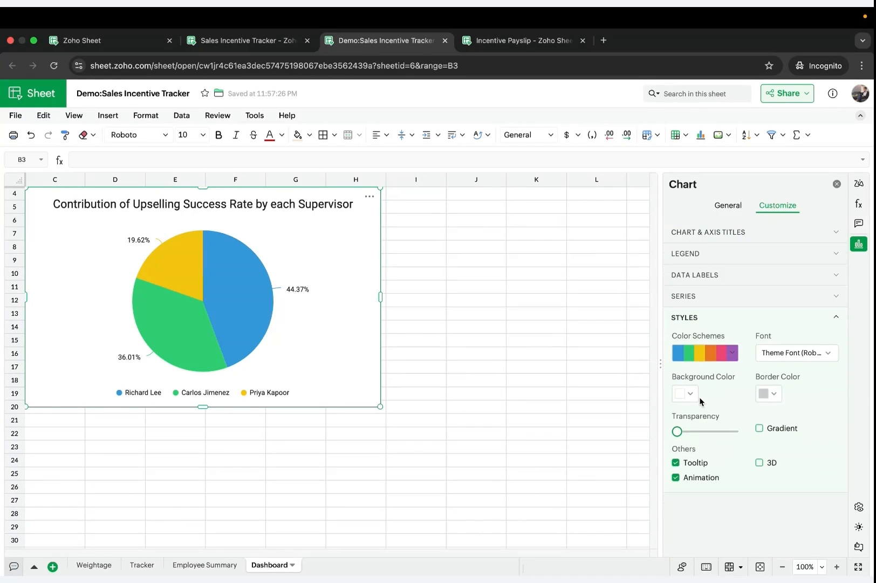
left_click(695, 397)
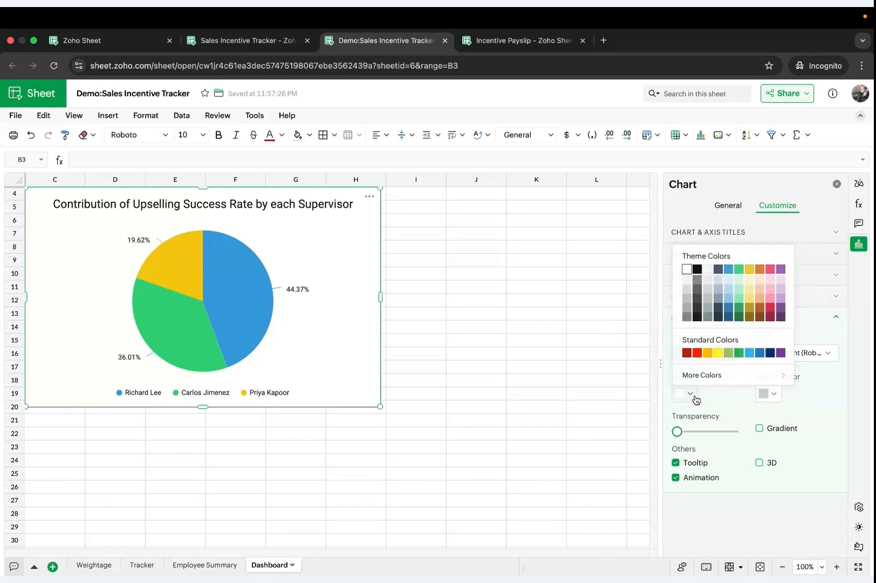
left_click(718, 269)
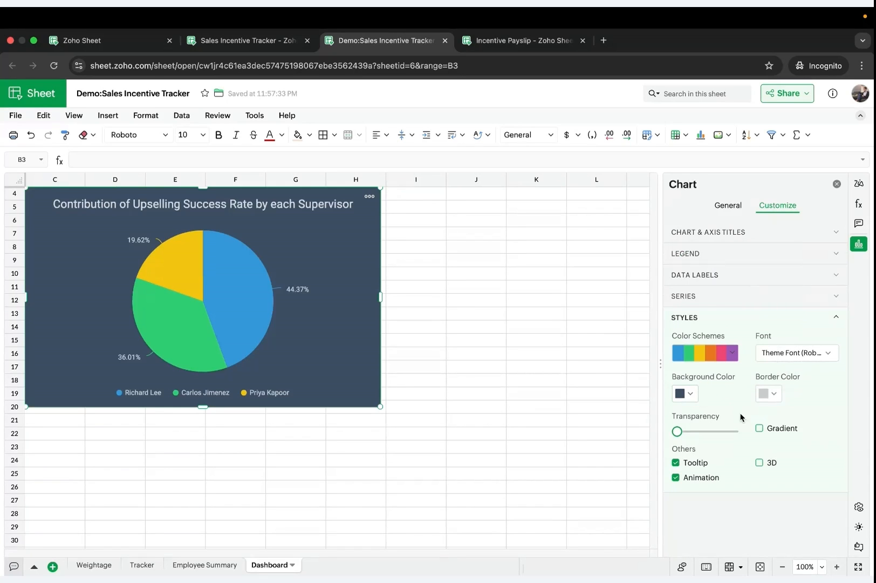
Turn on the pie chart's 3D effect and apply the blue monochromatic color scheme.
left_click(759, 462)
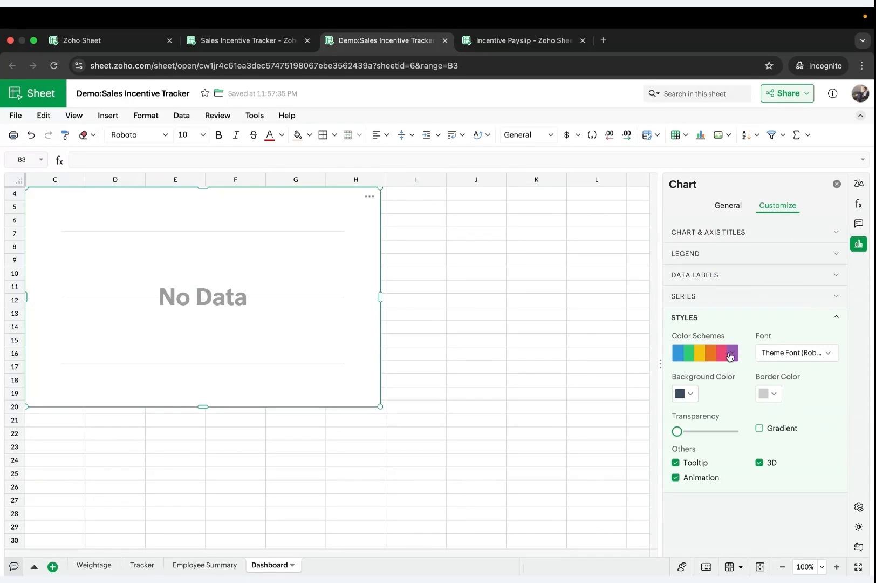
left_click(732, 354)
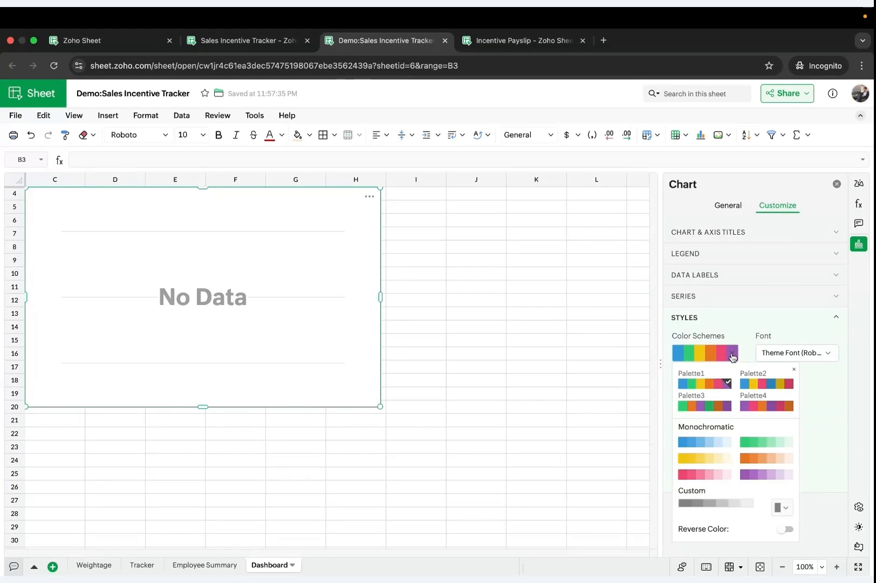
left_click(704, 443)
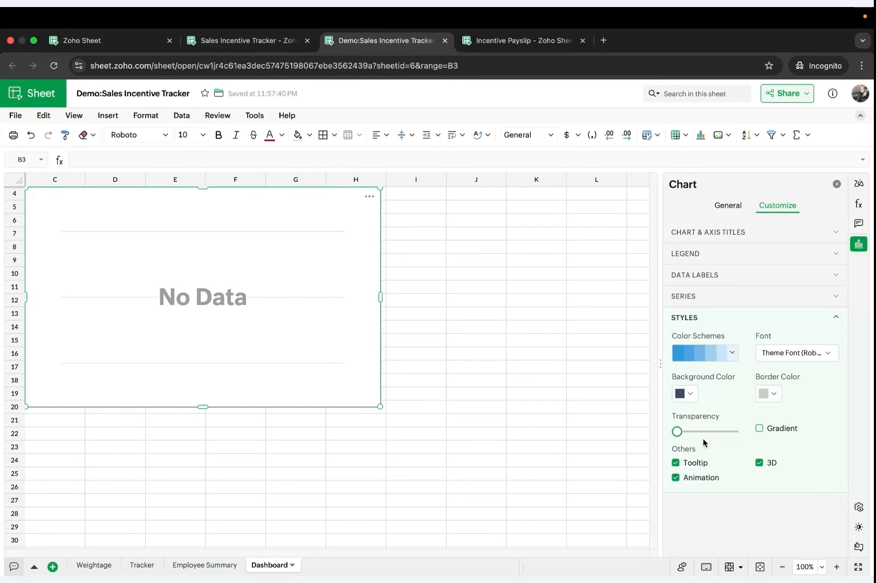
Restore the pie chart's data by aggregating the Sum of Upselling Success Rate, keeping Supervisor as the axis.
left_click(720, 209)
scroll(752, 373, "down", 3)
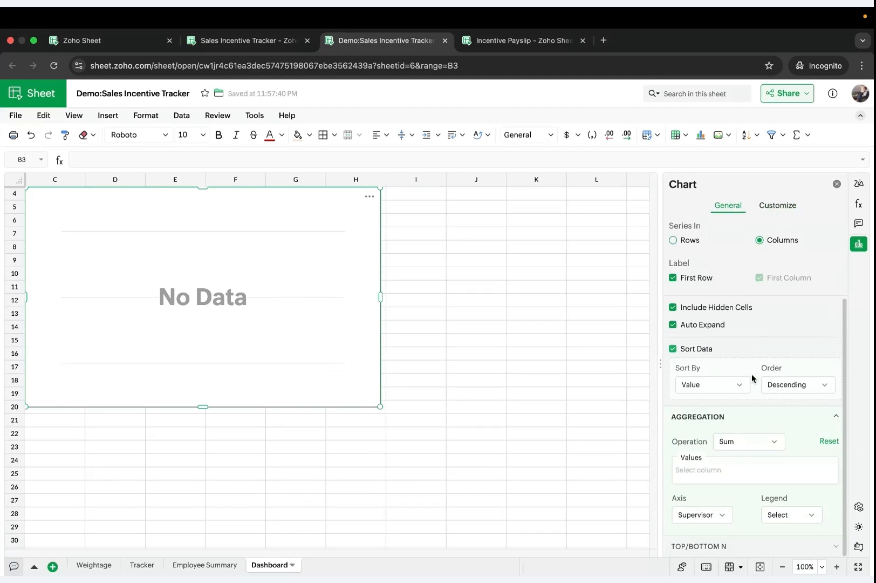
left_click(740, 443)
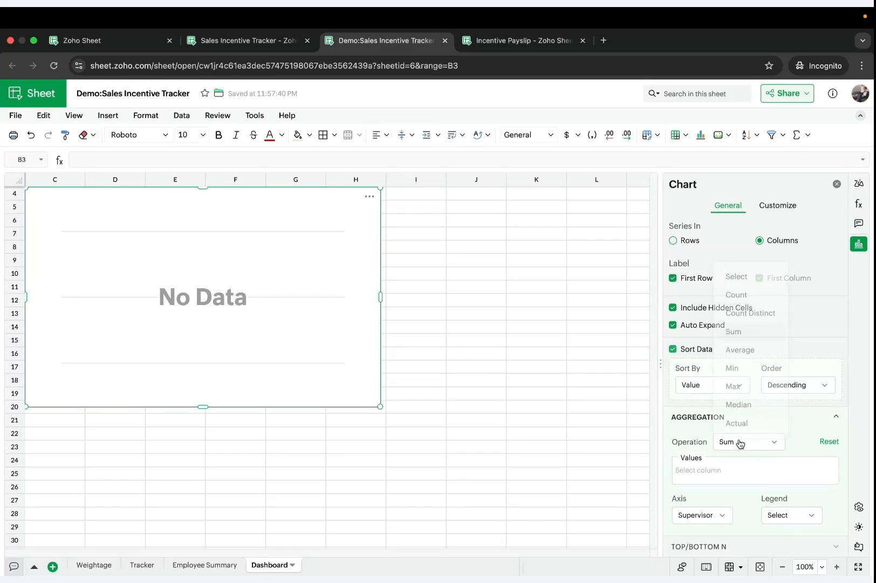
left_click(733, 331)
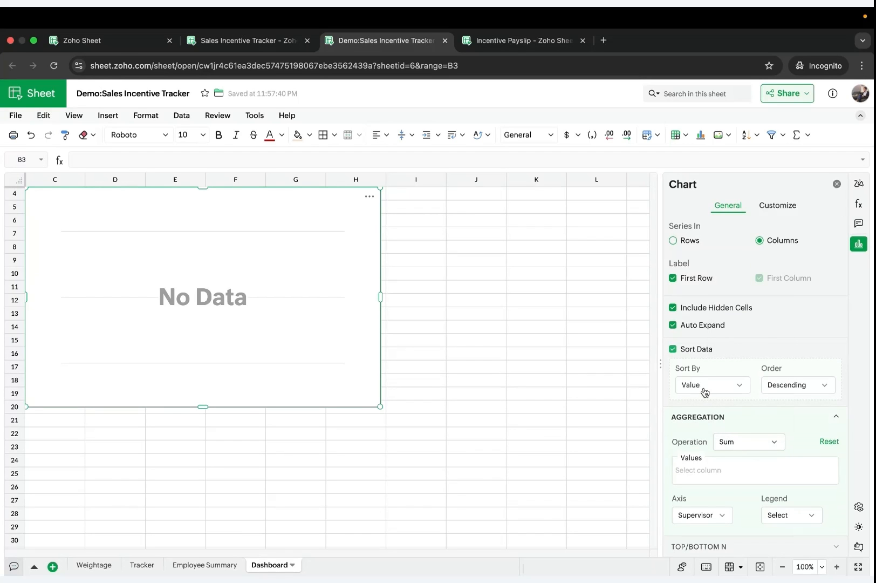
left_click(697, 465)
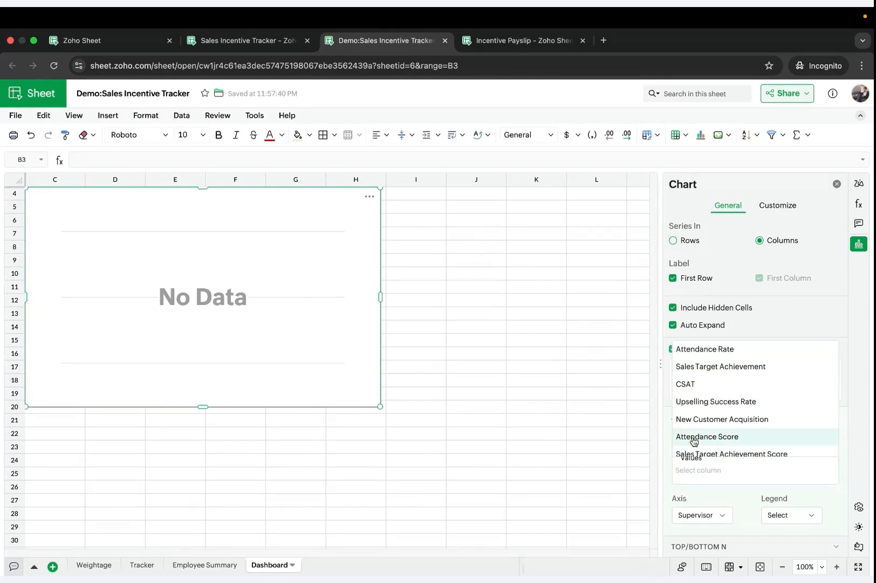
left_click(689, 401)
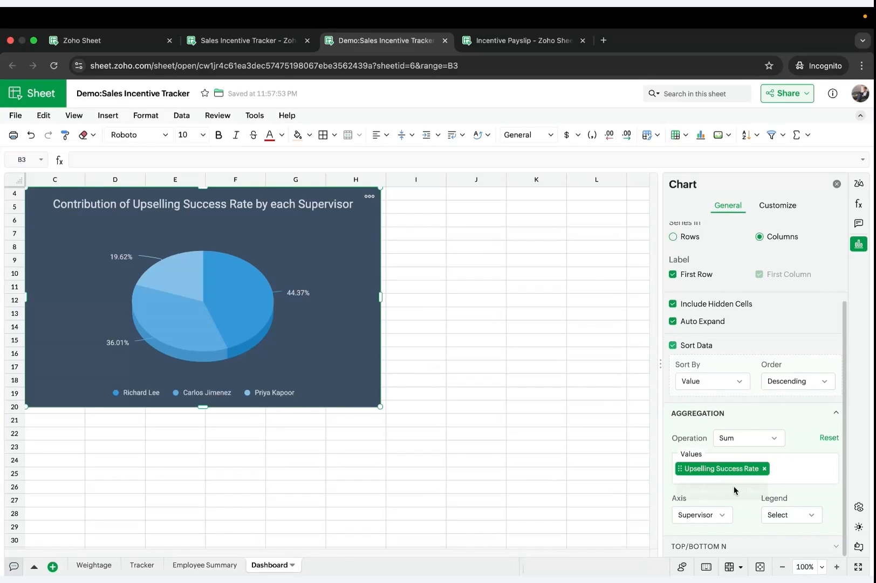
left_click(723, 514)
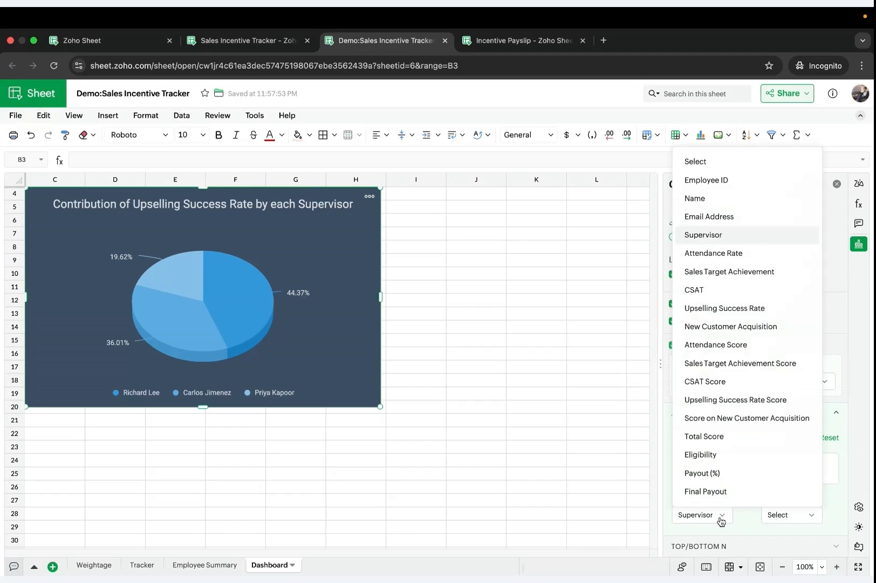
left_click(722, 519)
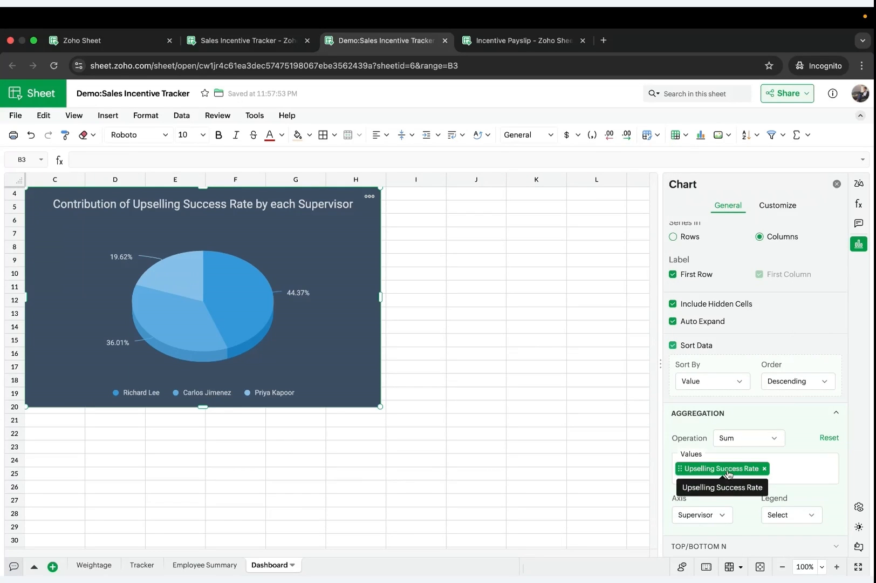
Turn off the pie chart's 3D effect and close the chart options.
left_click(761, 211)
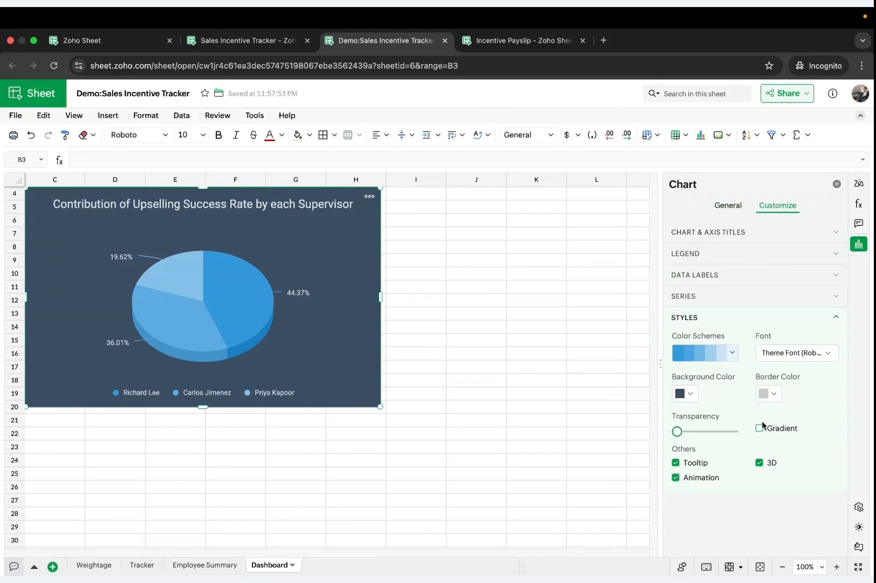
left_click(759, 463)
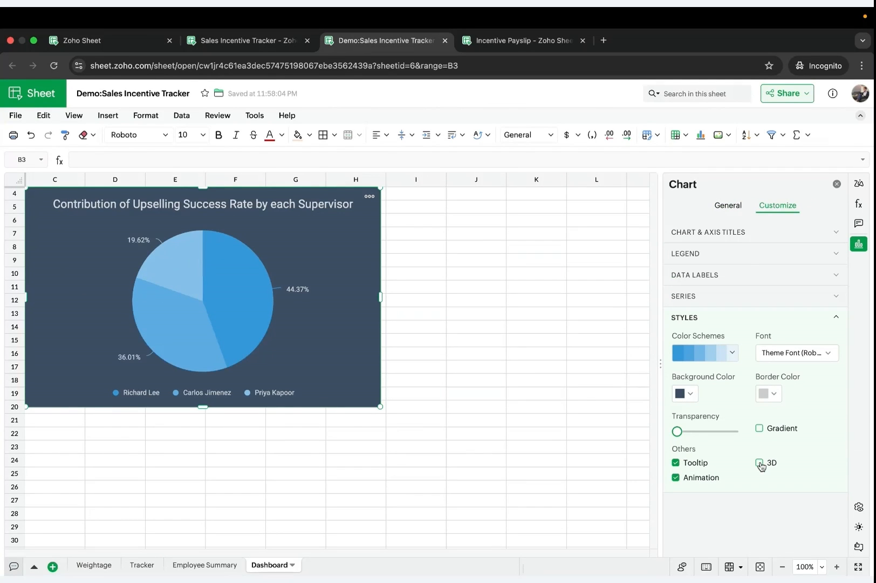
left_click(837, 184)
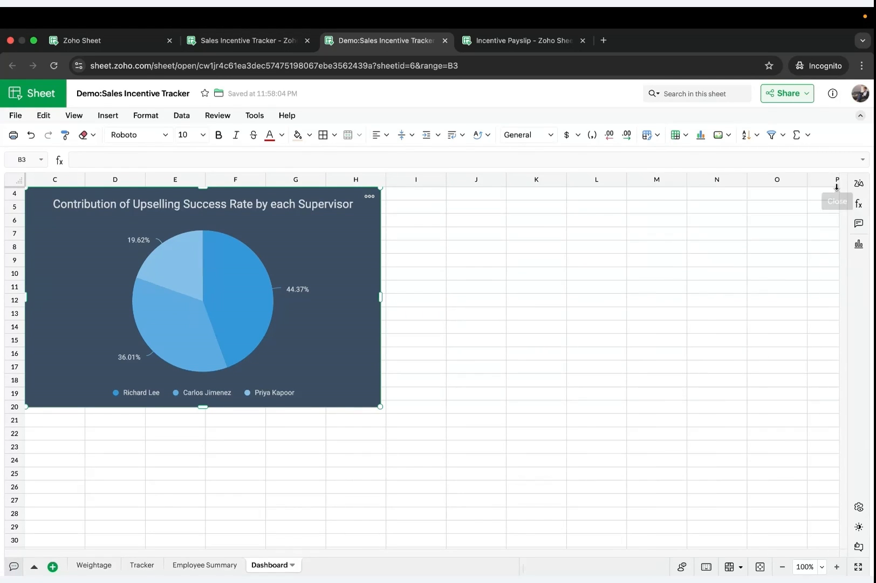
Move the pie chart to start around column D, row 6, and hide the Dashboard sheet's gridlines.
left_click_drag(319, 247, 372, 272)
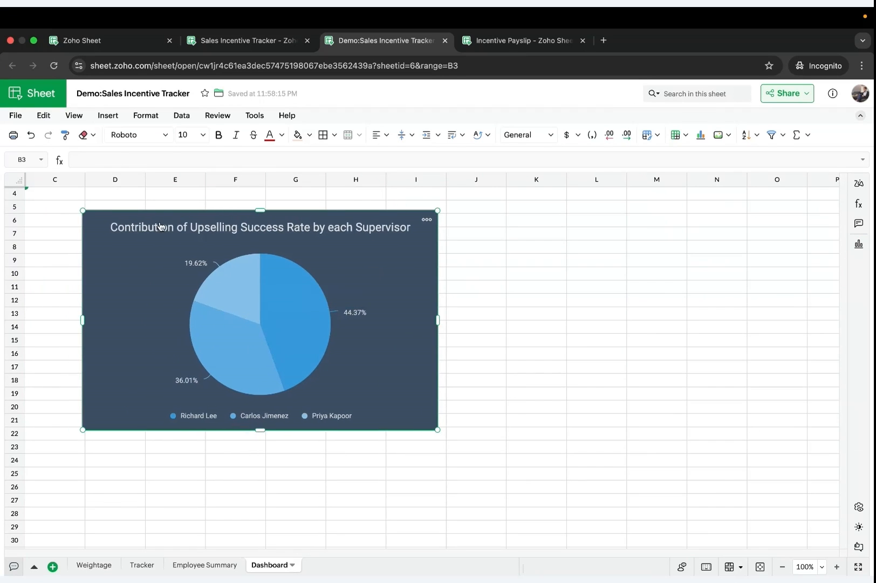
left_click(74, 116)
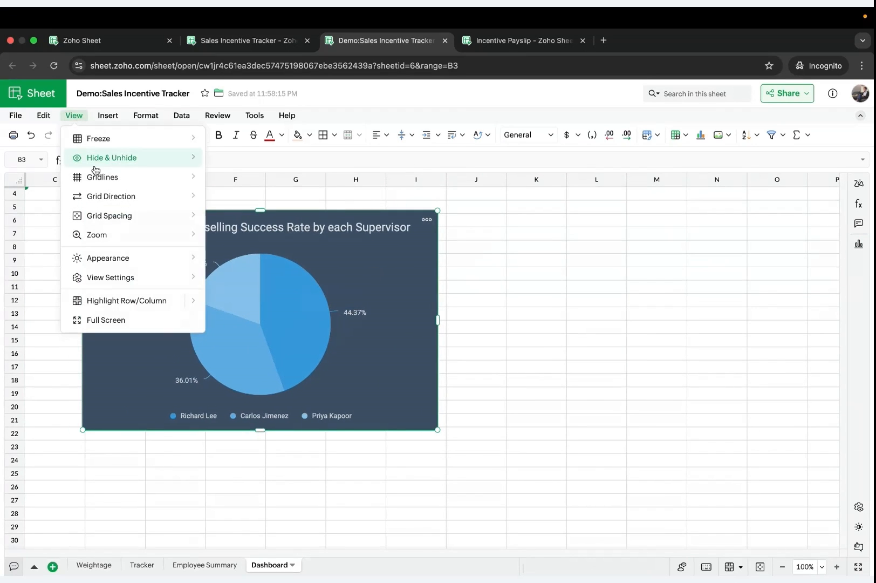
left_click(234, 176)
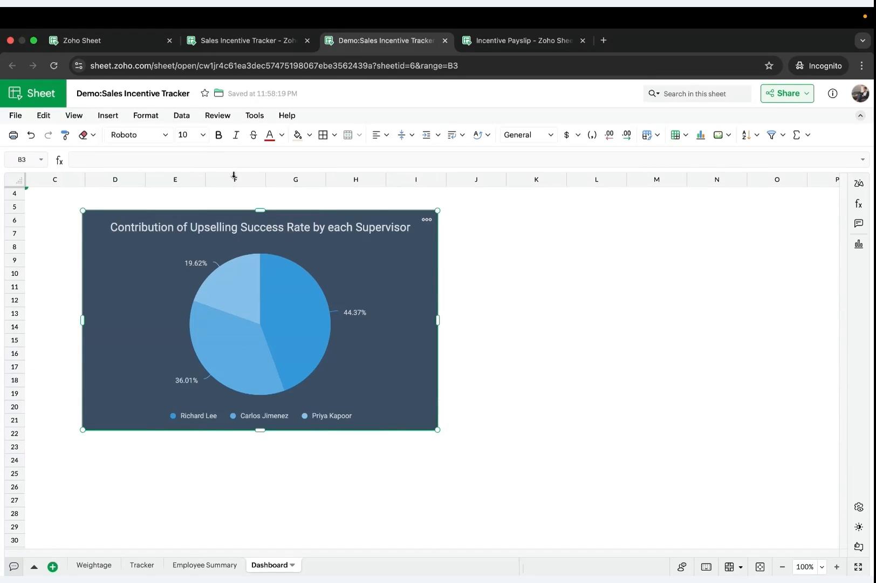
Shift the pie chart slightly left and narrow it to span about column C to column H.
left_click_drag(386, 264, 373, 265)
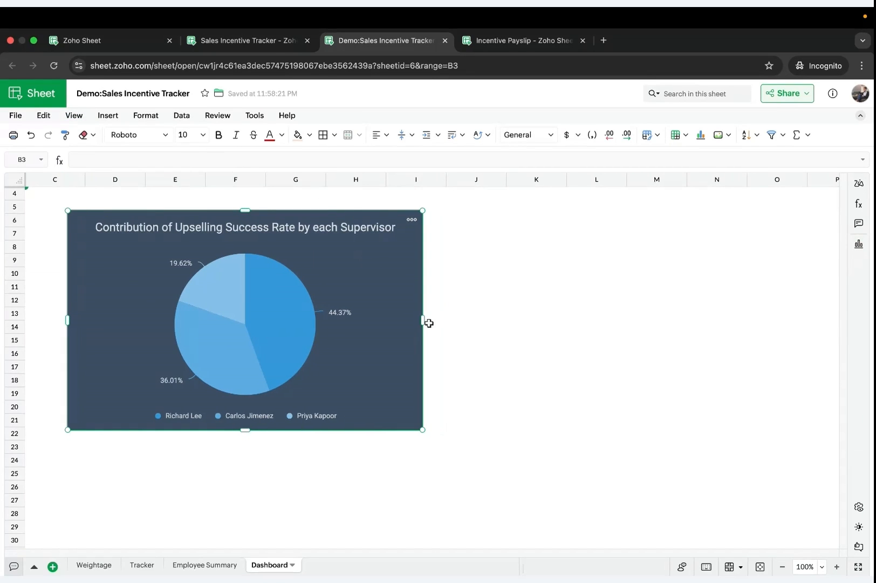
left_click_drag(423, 320, 378, 320)
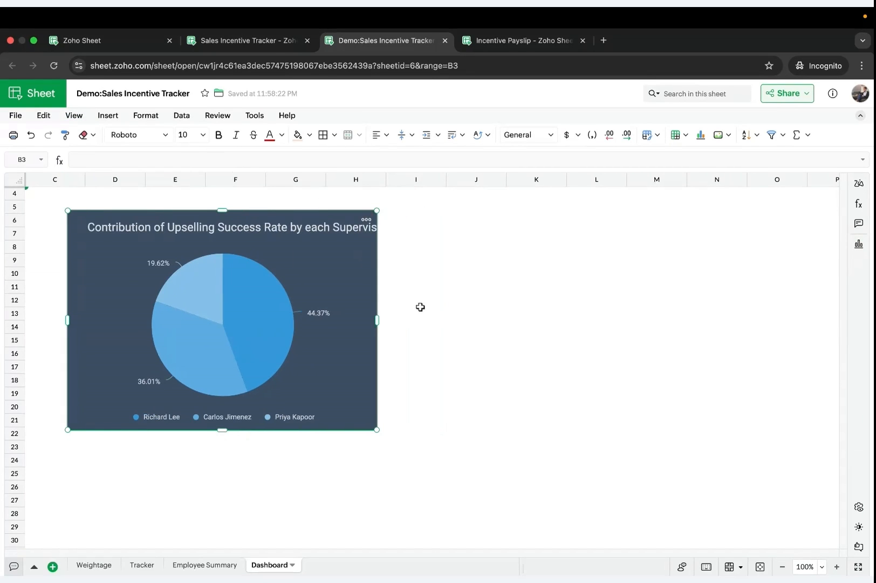
left_click(420, 308)
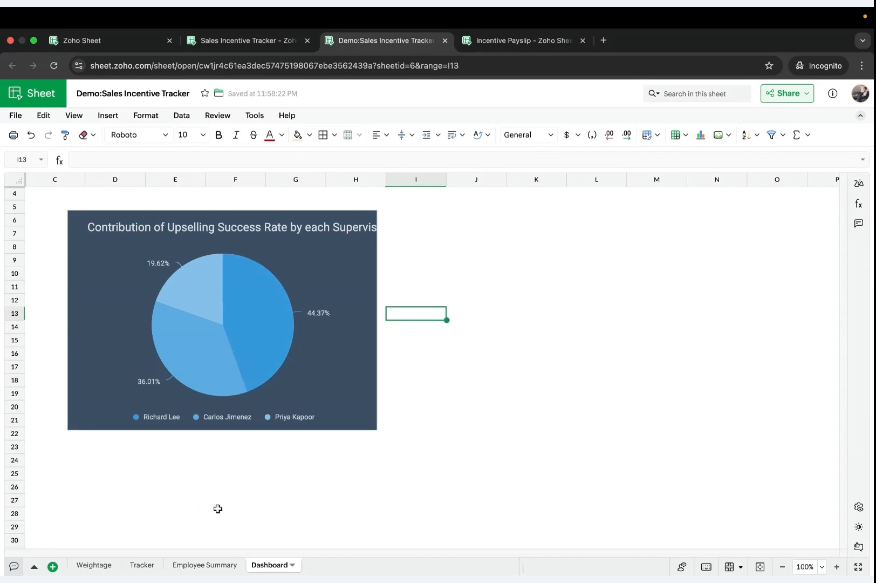
On the Tracker sheet, insert the recommended column chart from the Name range B2:B12 and New Customer Acquisition range I2:I12.
left_click(139, 564)
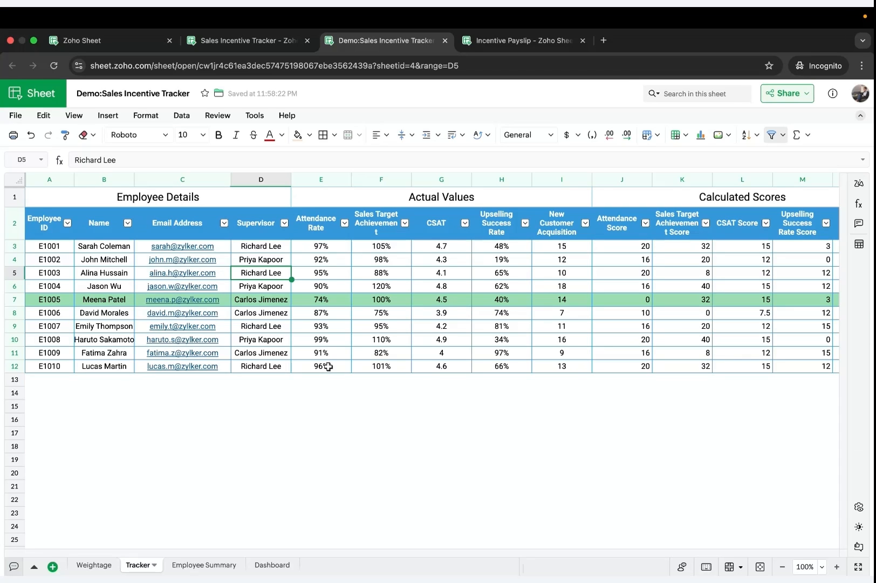
left_click(93, 227)
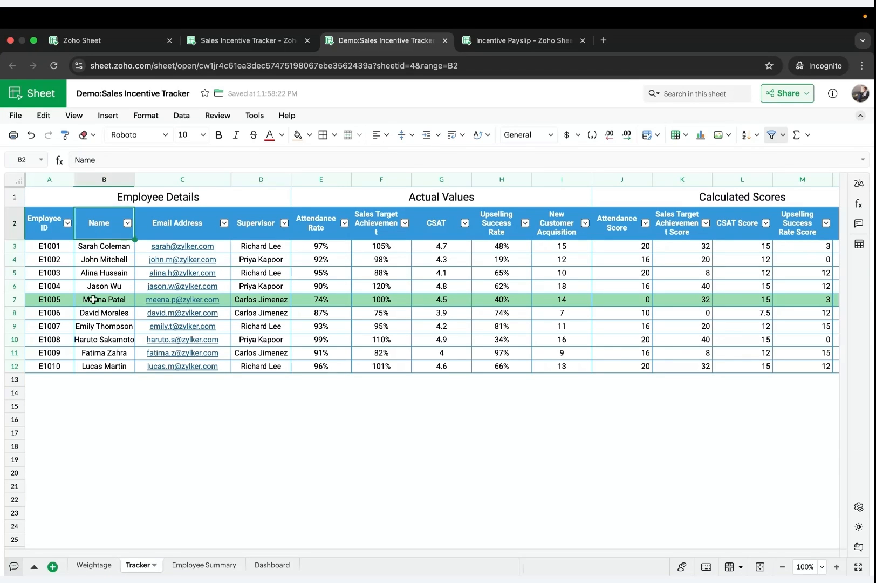
left_click(97, 366, "shift")
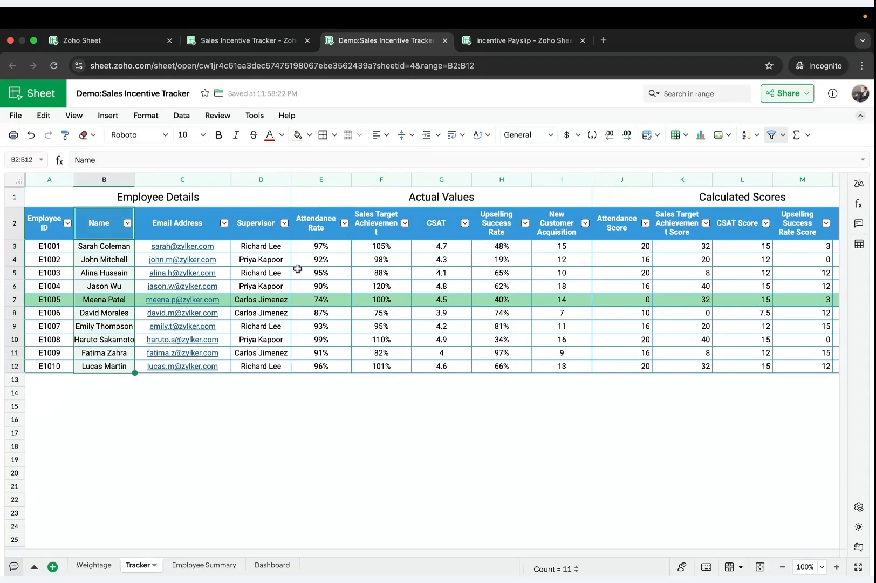
left_click(559, 234, "super")
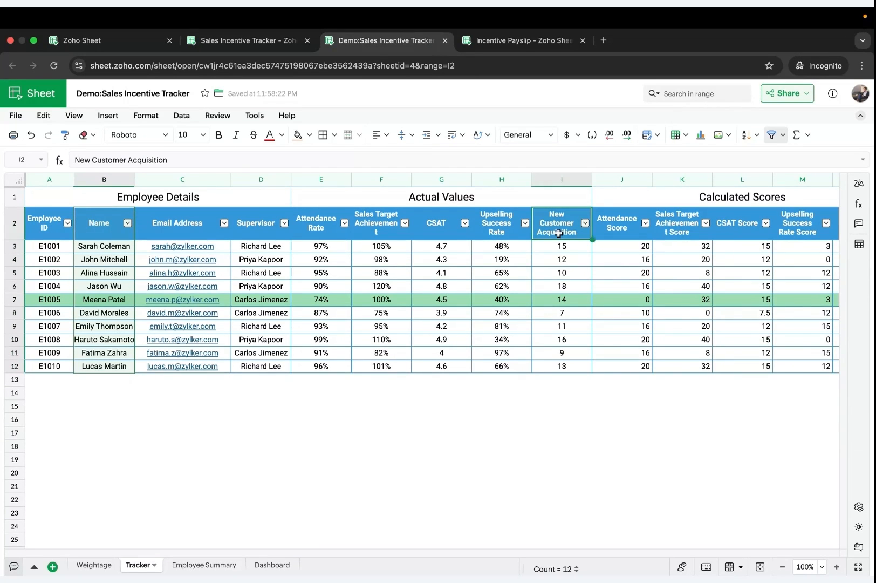
left_click(556, 367, "shift+super")
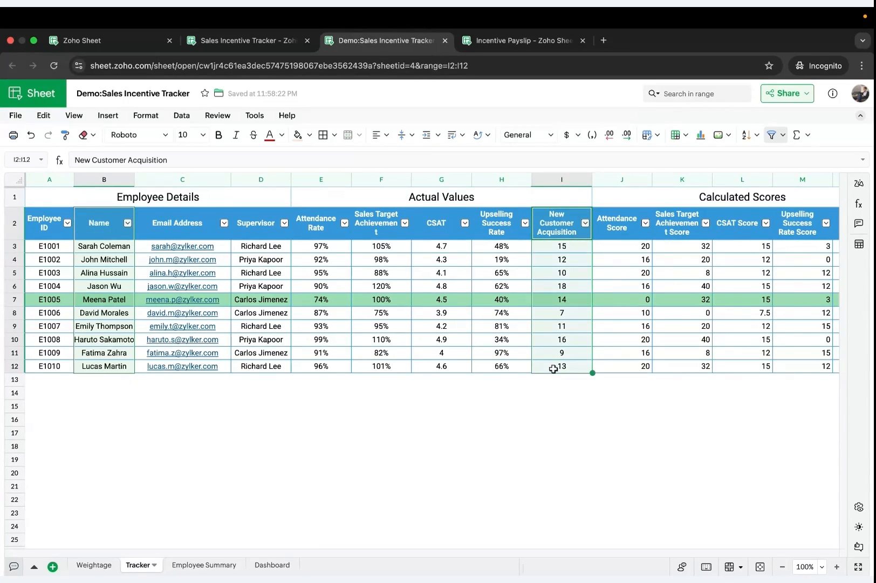
left_click(700, 136)
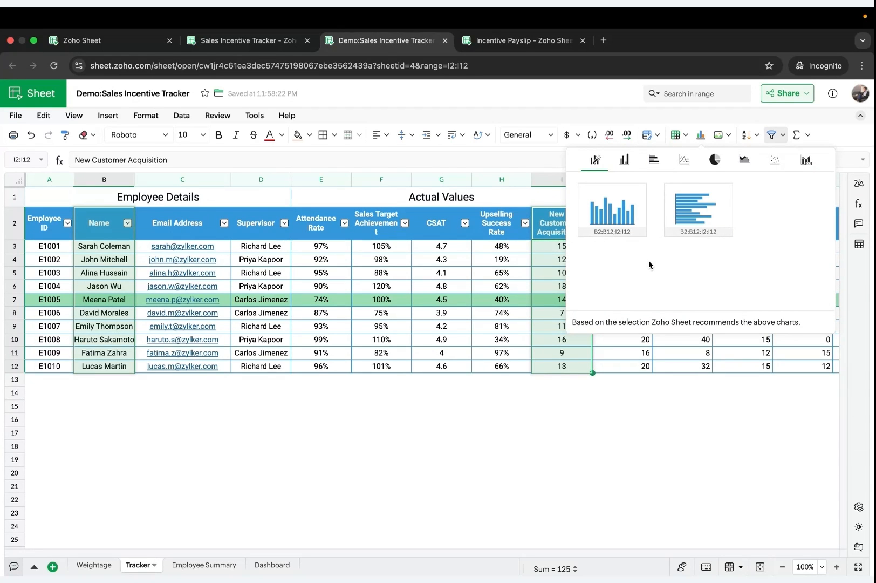
left_click(641, 236)
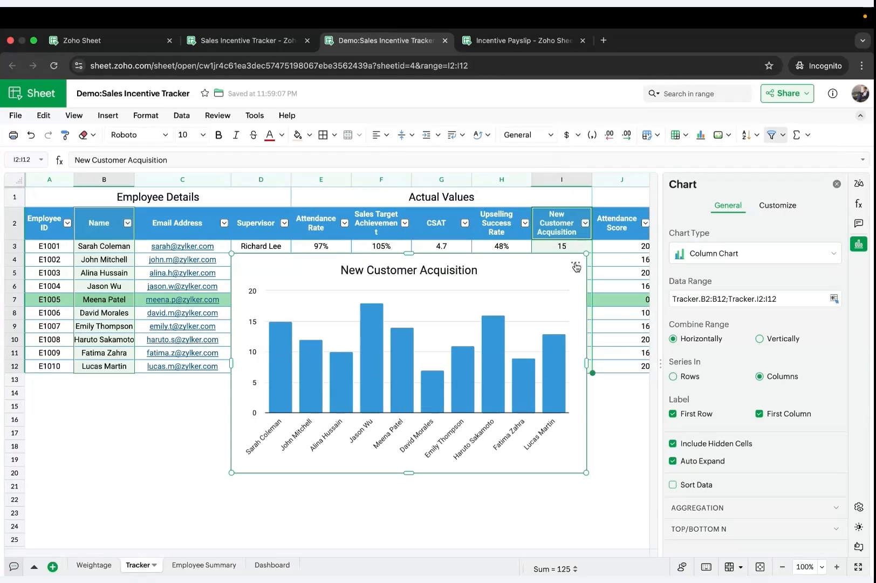
Move the New Customer Acquisition column chart to the Dashboard sheet and place it right beside the pie chart.
left_click(576, 263)
mouse_move(608, 366)
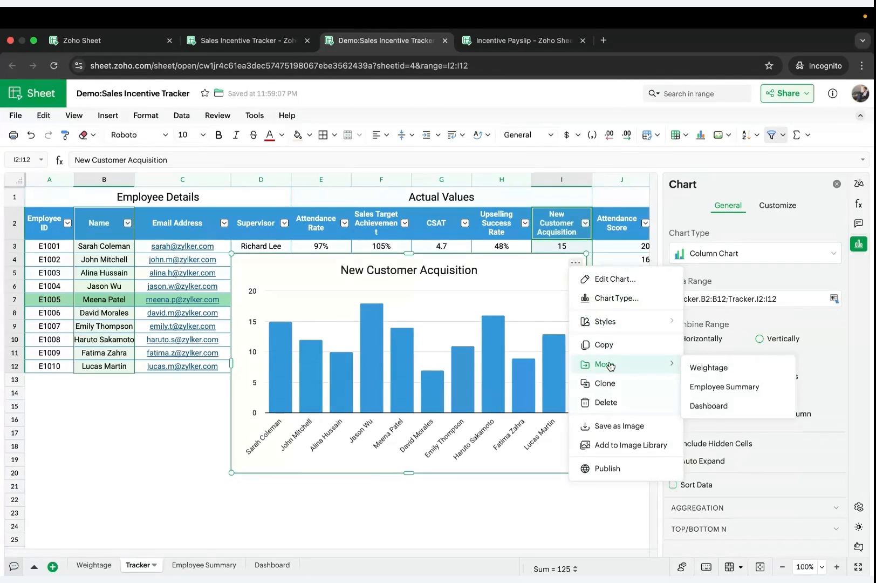
left_click(699, 406)
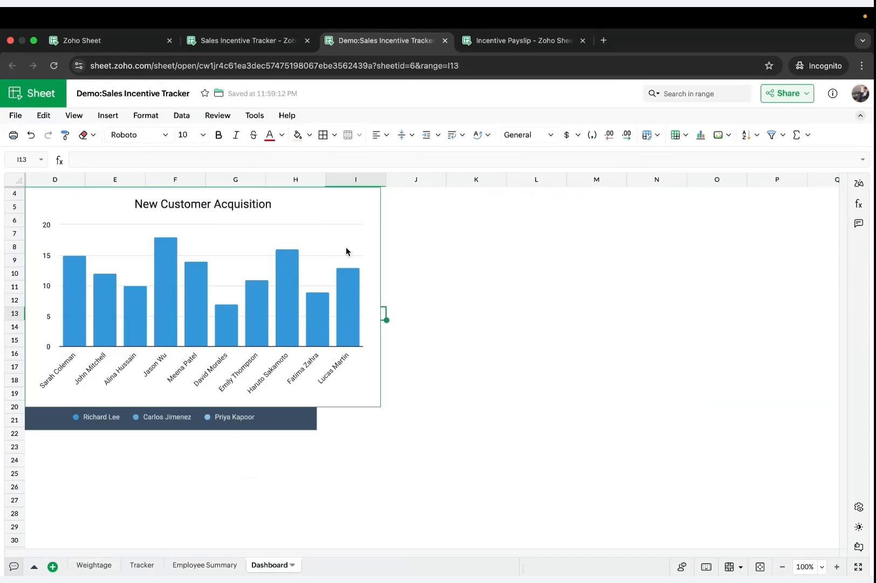
left_click_drag(341, 242, 631, 259)
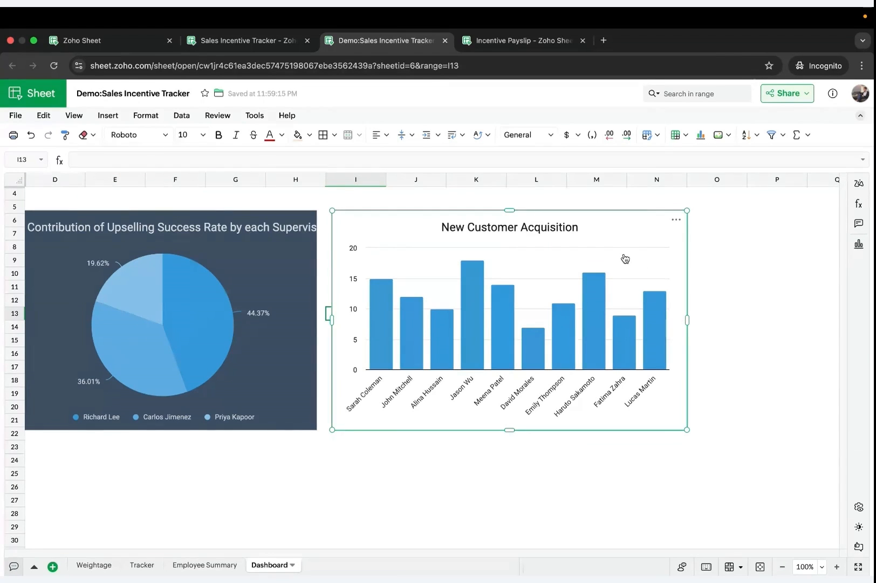
Change the New Customer Acquisition column chart's title to "Top 5 contributors to New Customer Sign-ups".
double_click(625, 258)
left_click(782, 208)
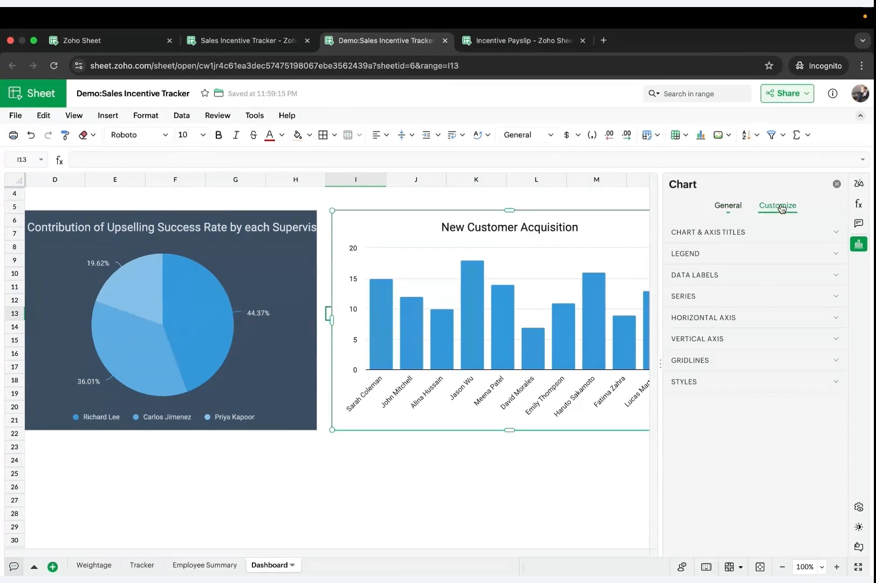
left_click(744, 233)
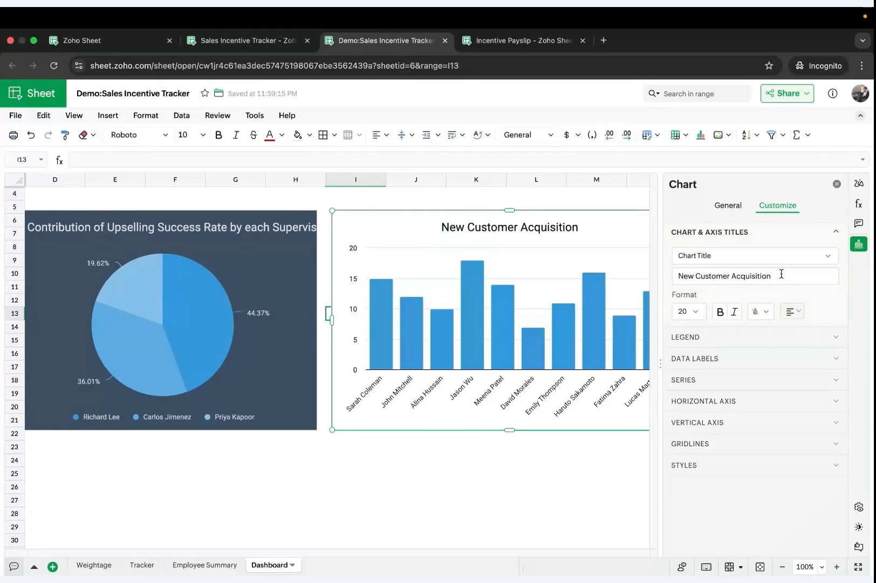
left_click(679, 277)
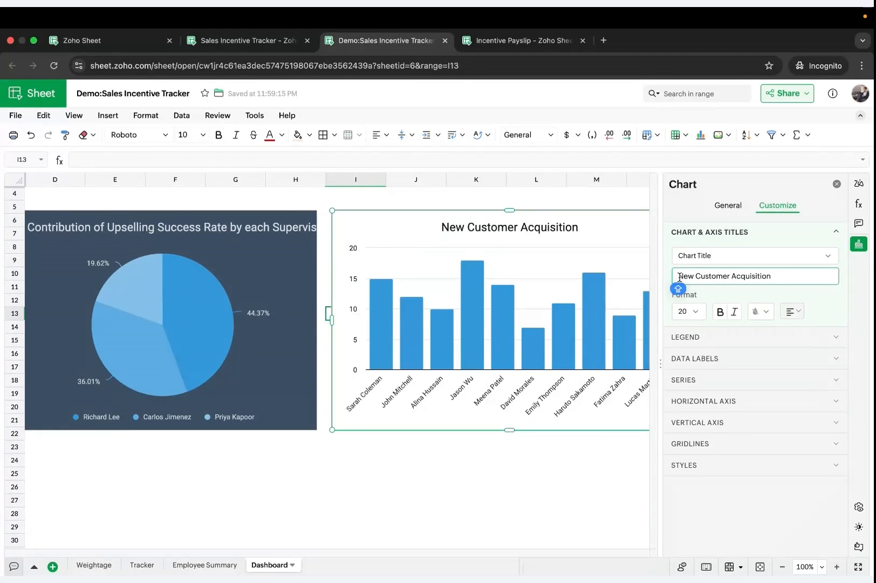
type("Top 5 ")
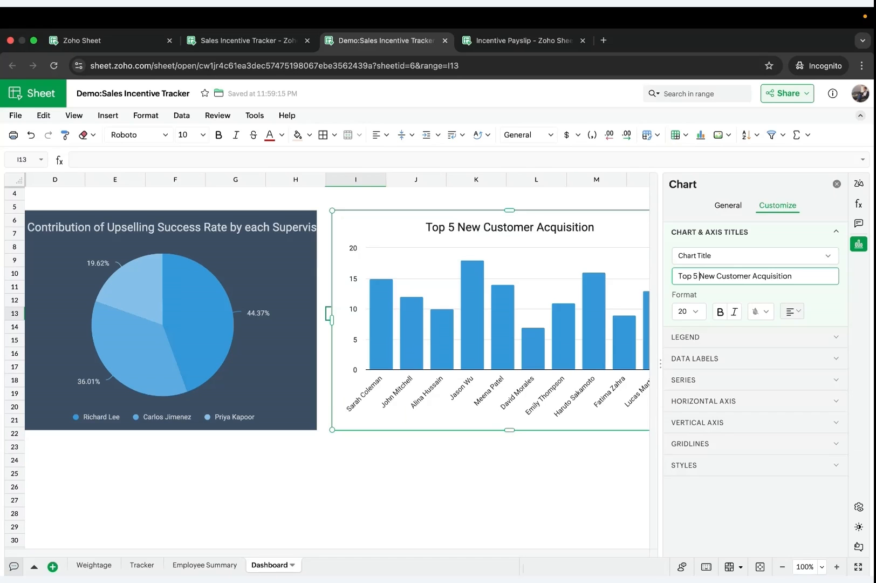
type("contribut")
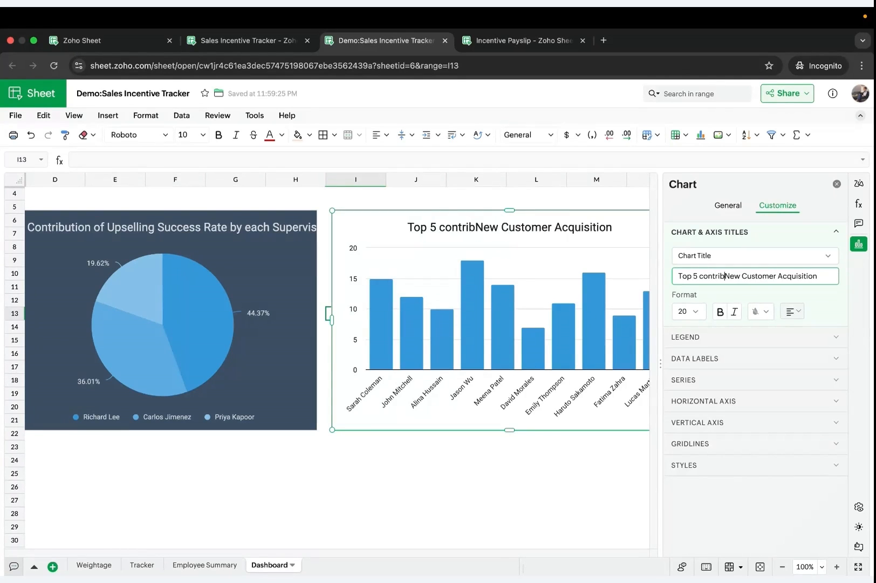
type("ors t")
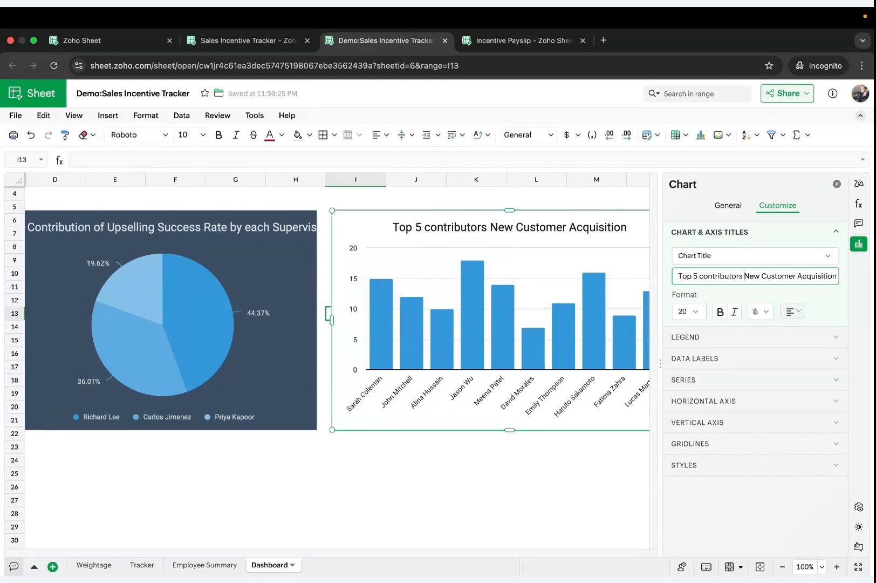
type("o")
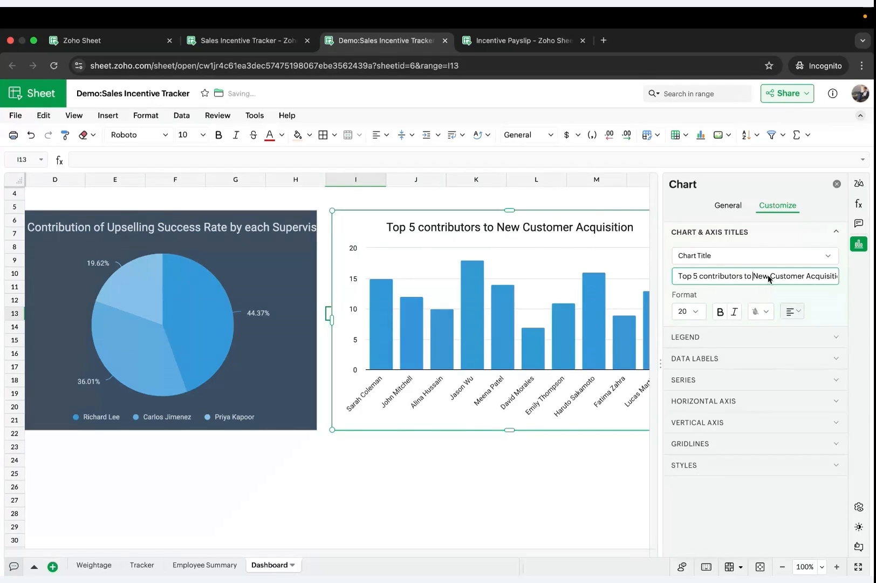
double_click(819, 279)
key("BackSpace")
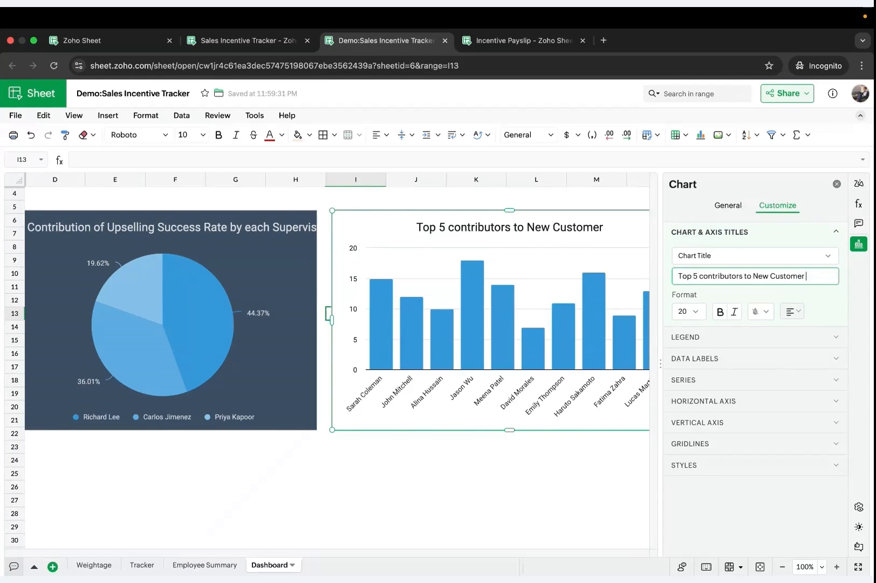
type("Sign-up")
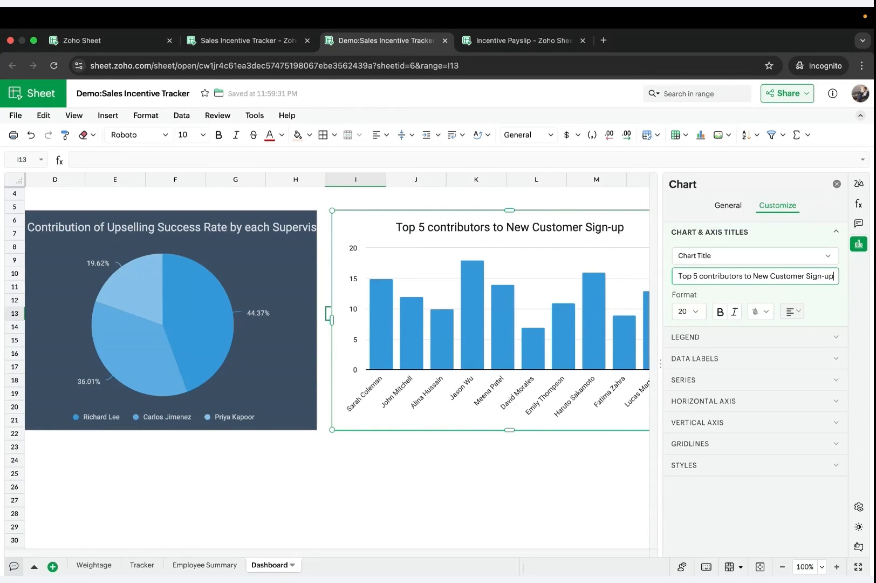
type("s")
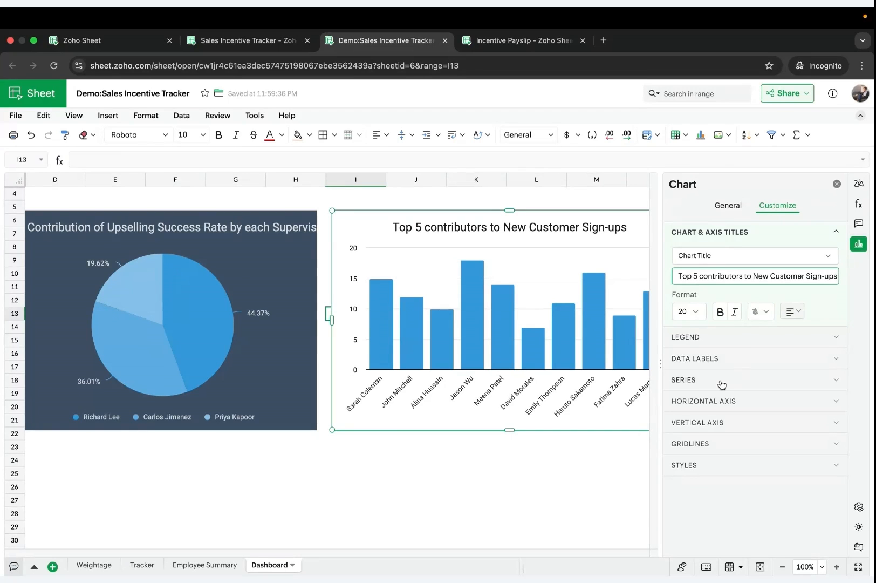
Turn off the column chart's Y-axis major gridlines and set its data labels to Show Value.
left_click(697, 444)
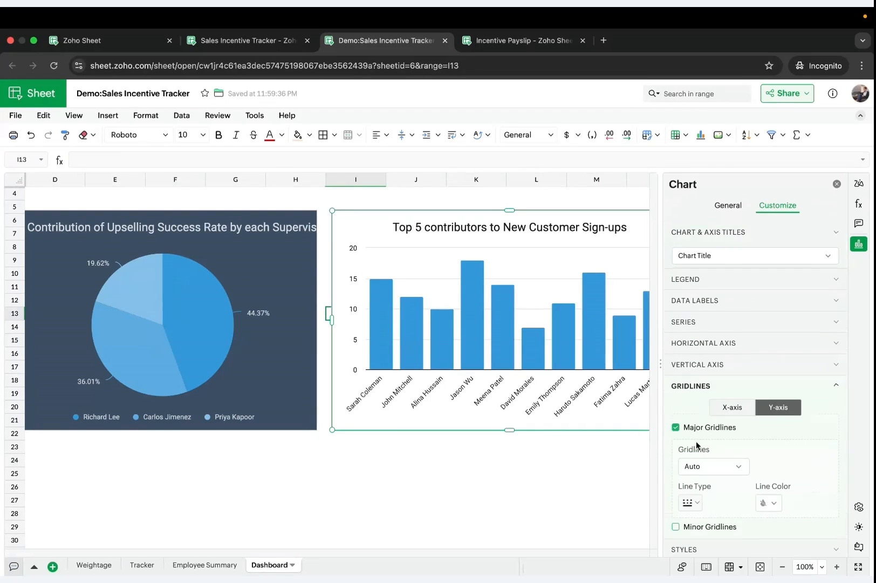
left_click(676, 401)
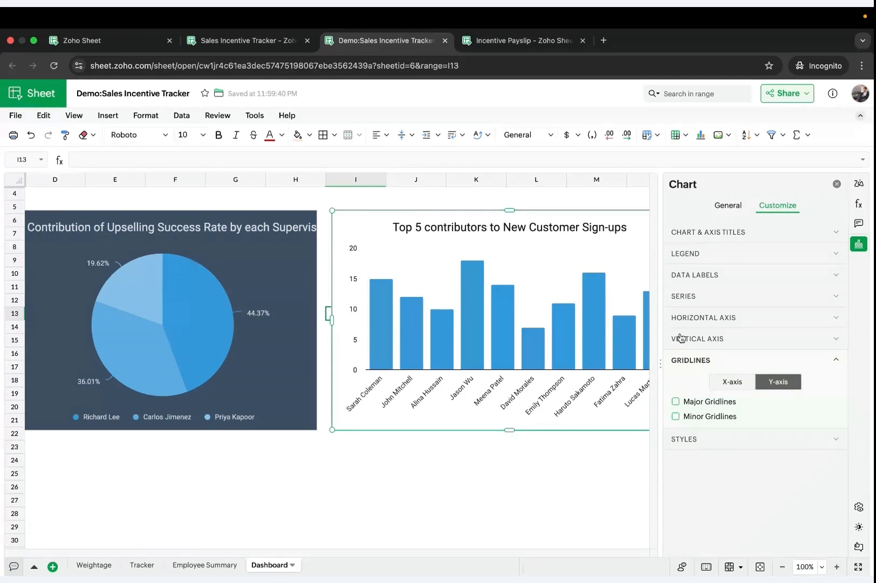
left_click(686, 359)
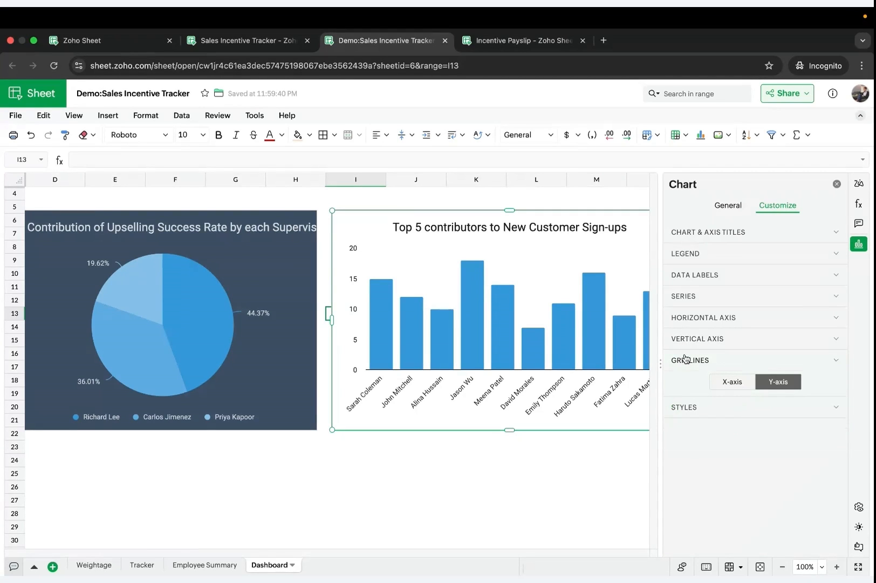
left_click(694, 282)
left_click(691, 297)
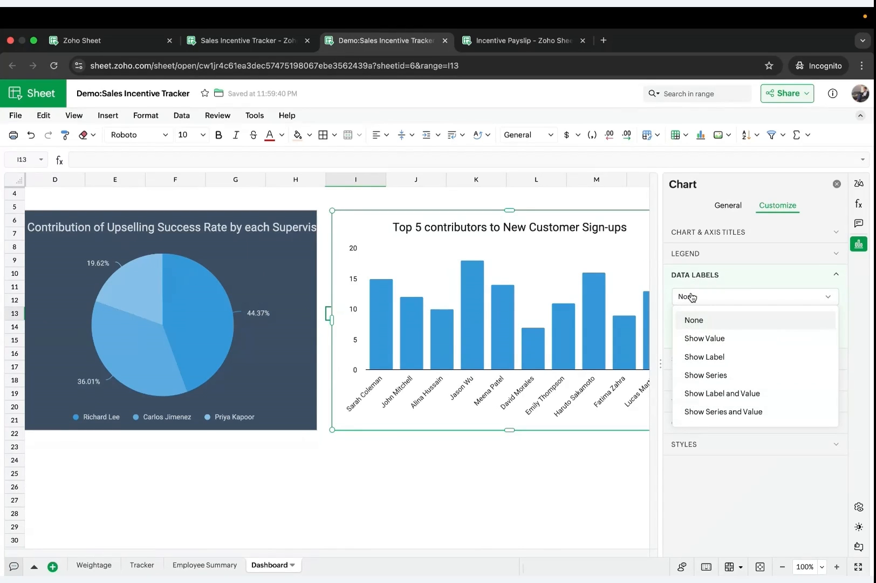
left_click(703, 339)
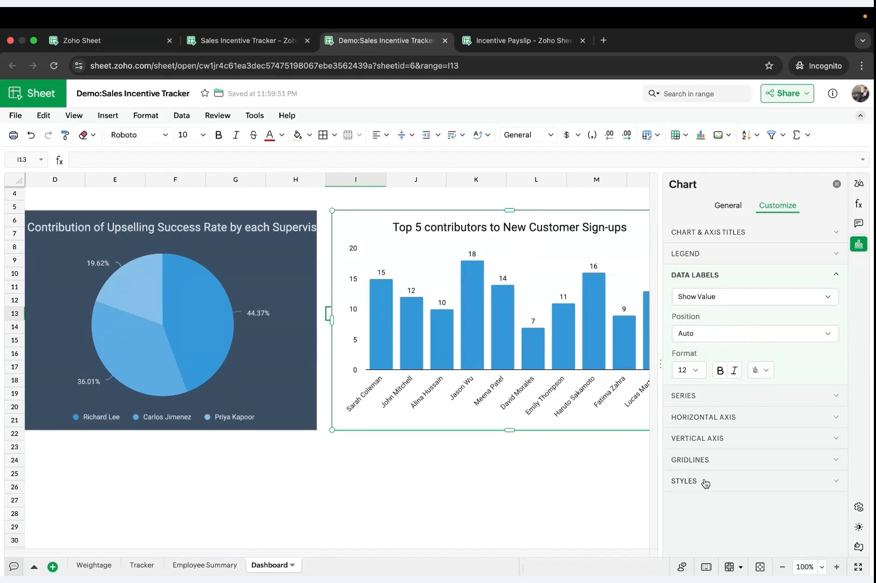
Give the column chart the same dark blue-grey theme background as the pie chart and enable the Gradient style.
left_click(705, 482)
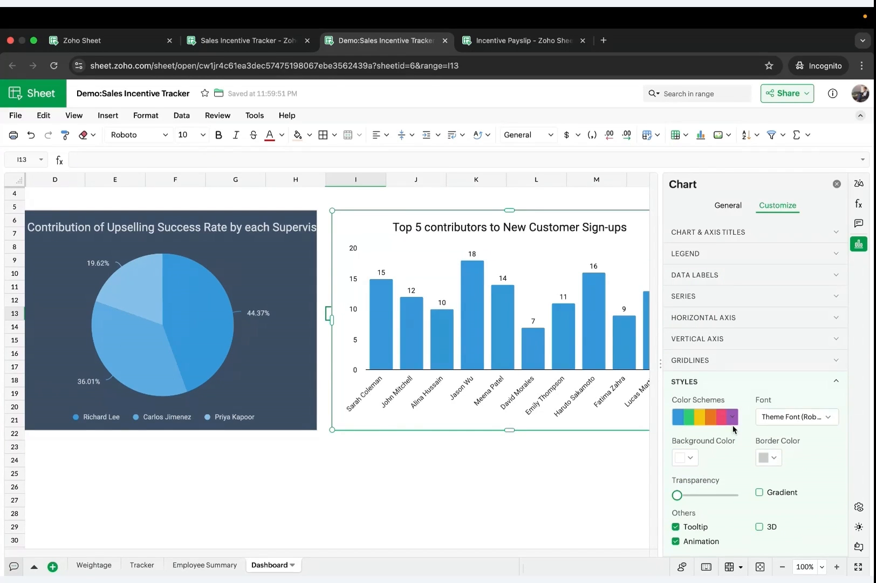
left_click(693, 458)
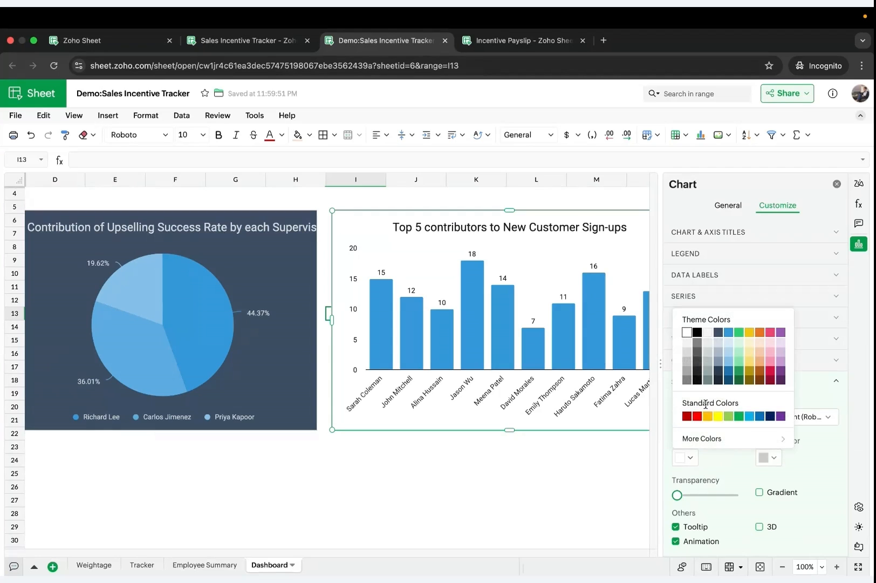
left_click(719, 333)
left_click(775, 457)
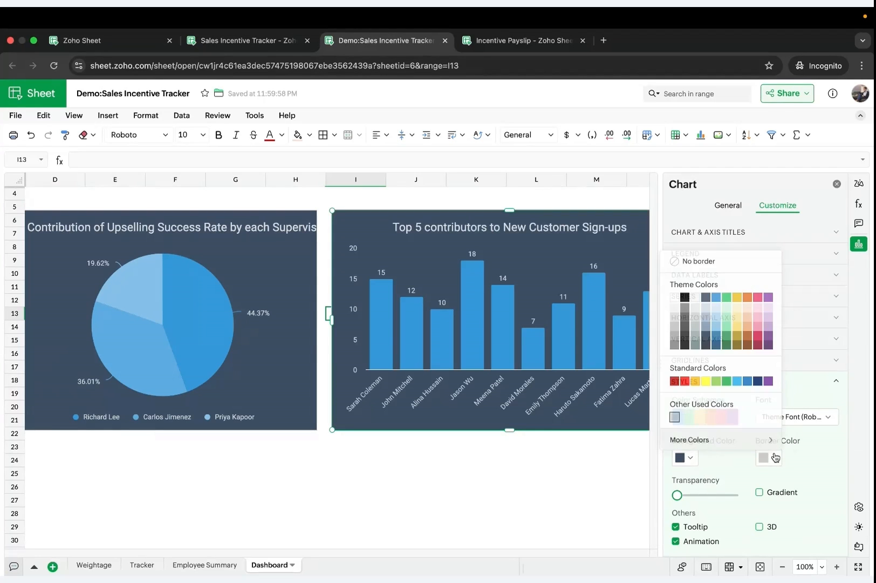
left_click(775, 457)
left_click(760, 492)
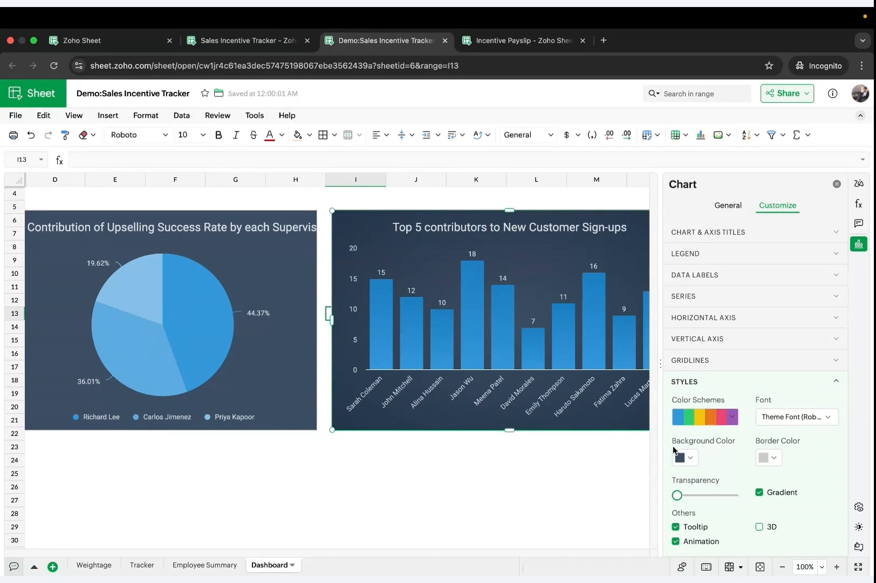
Limit the column chart to the Top 5 by New Customer Acquisition and close the chart settings.
left_click(725, 211)
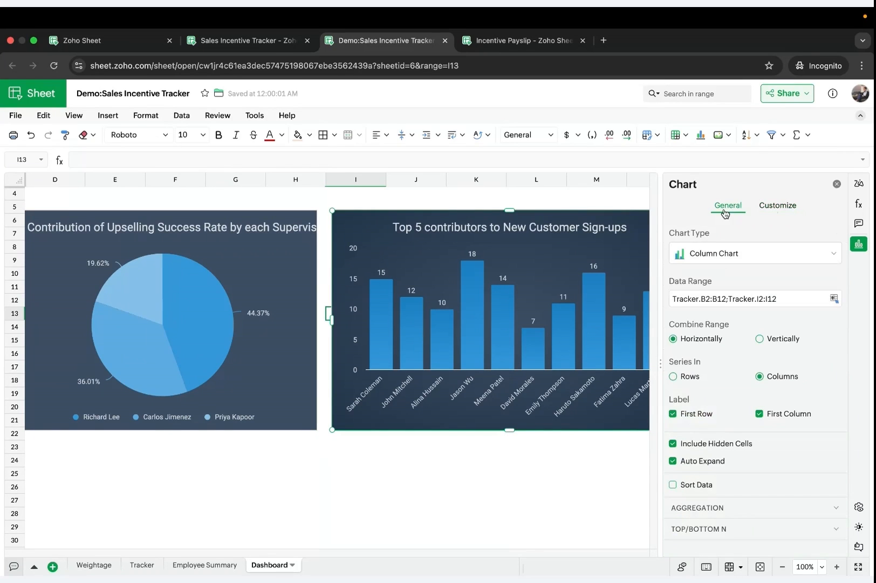
left_click(706, 531)
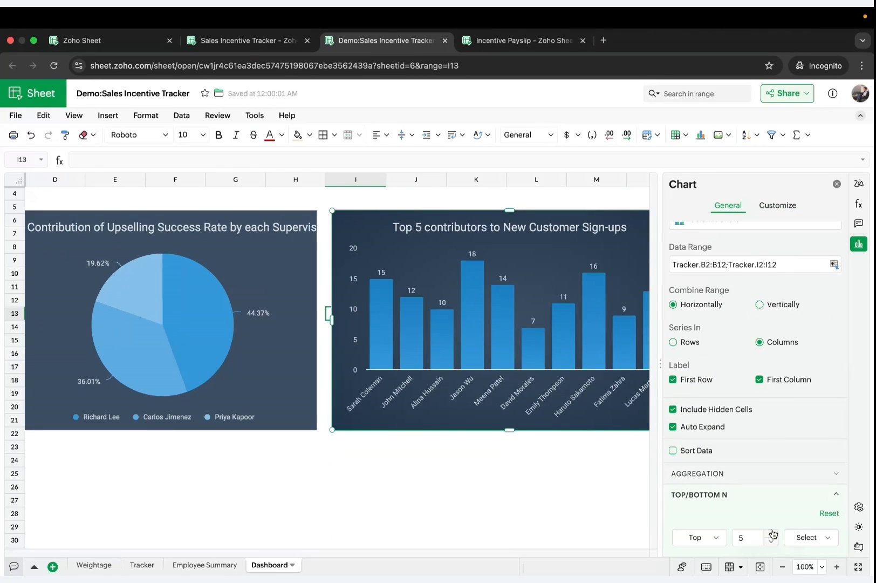
left_click(806, 537)
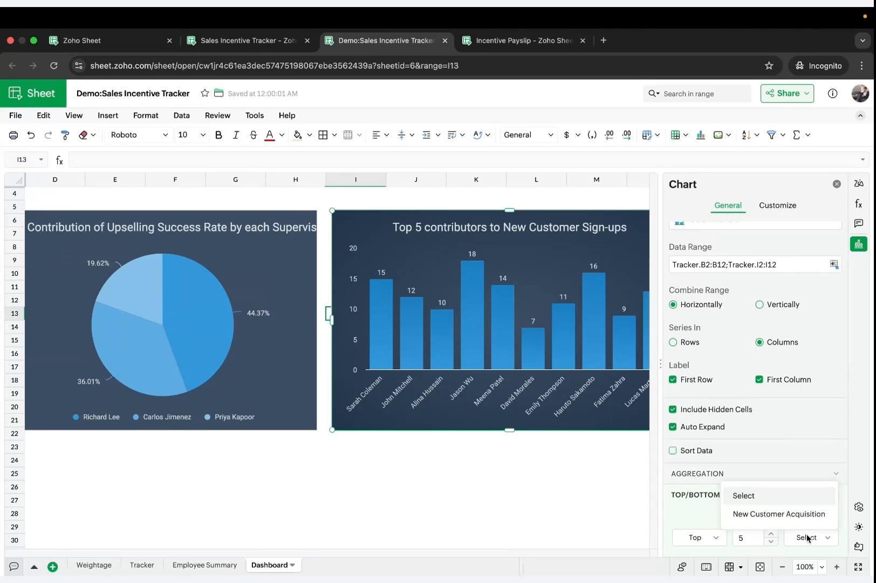
left_click(778, 514)
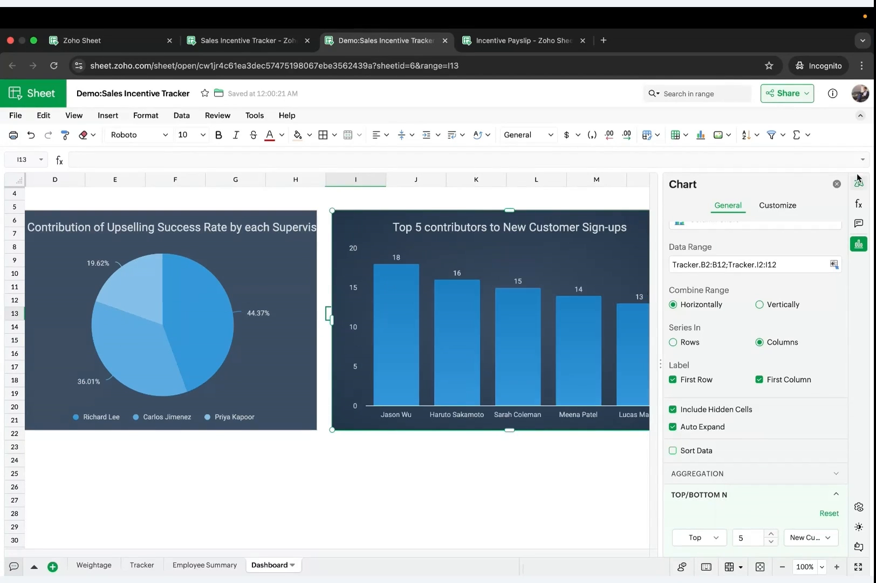
left_click(837, 184)
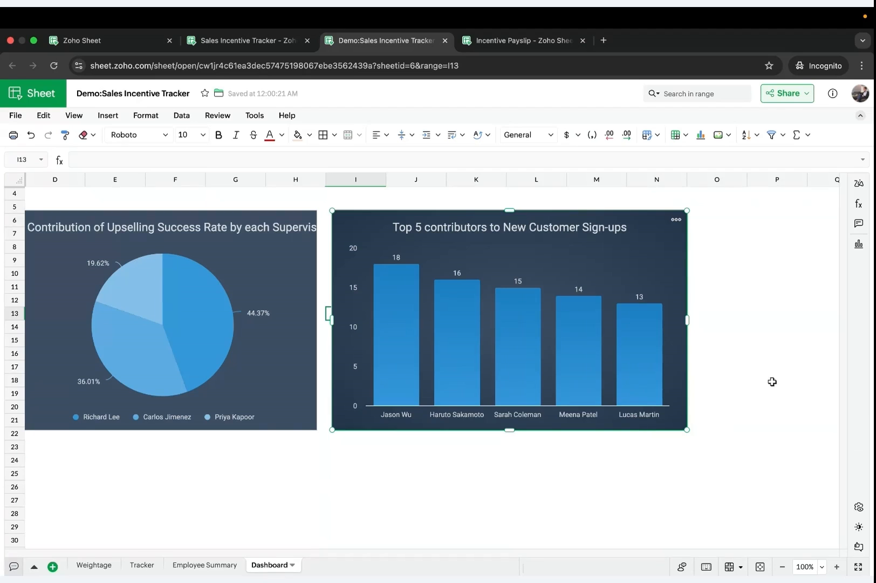
Fine-tune the column chart's upper and lower edges to line up with the pie chart, and deselect it.
scroll(597, 278, "left", 2)
scroll(598, 278, "up", 1)
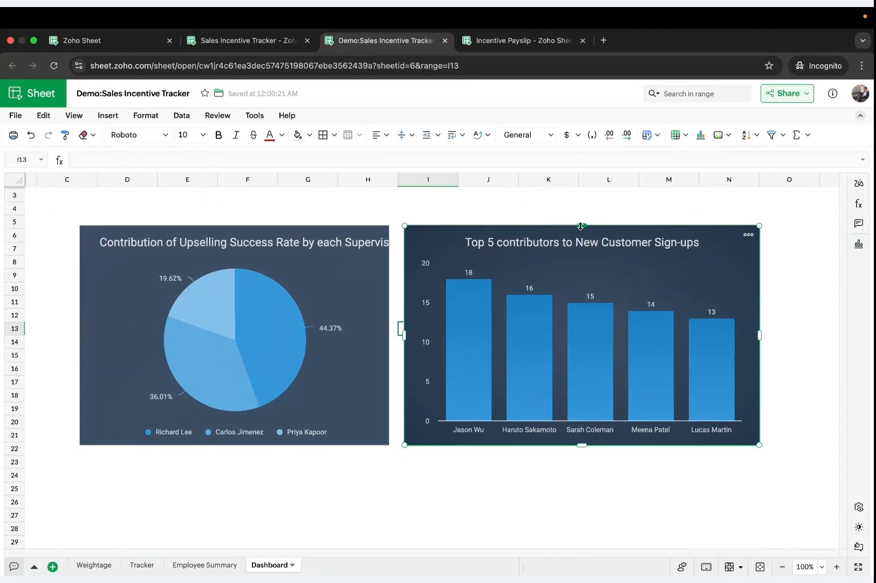
left_click_drag(580, 226, 580, 227)
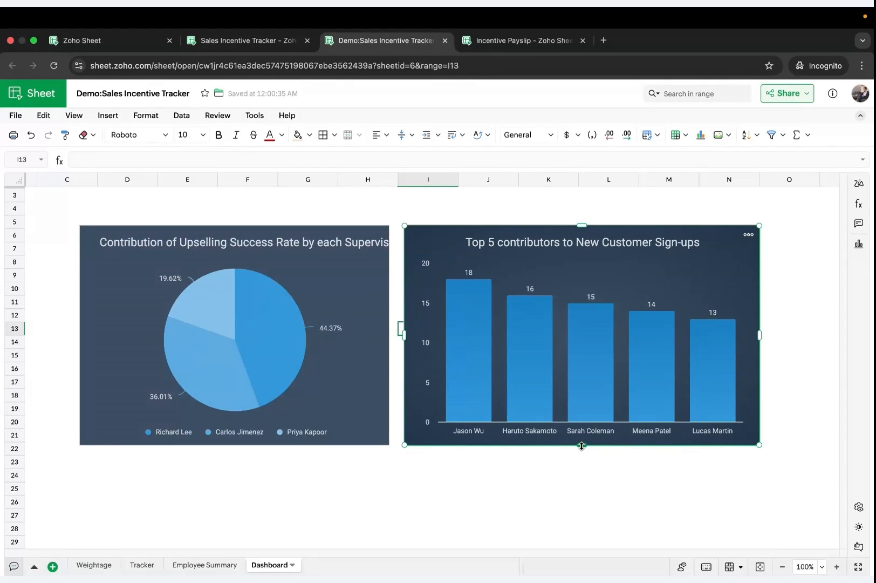
left_click_drag(582, 444, 581, 444)
left_click(219, 497)
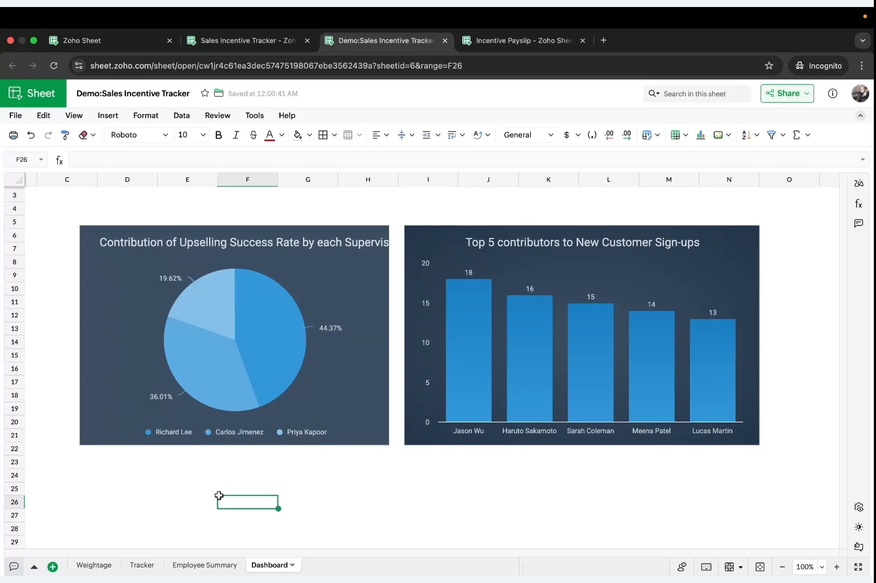
Create a pivot table from the Tracker sheet's range A2:R12, placed on the existing sheet starting at cell Tracker.T3.
left_click(142, 565)
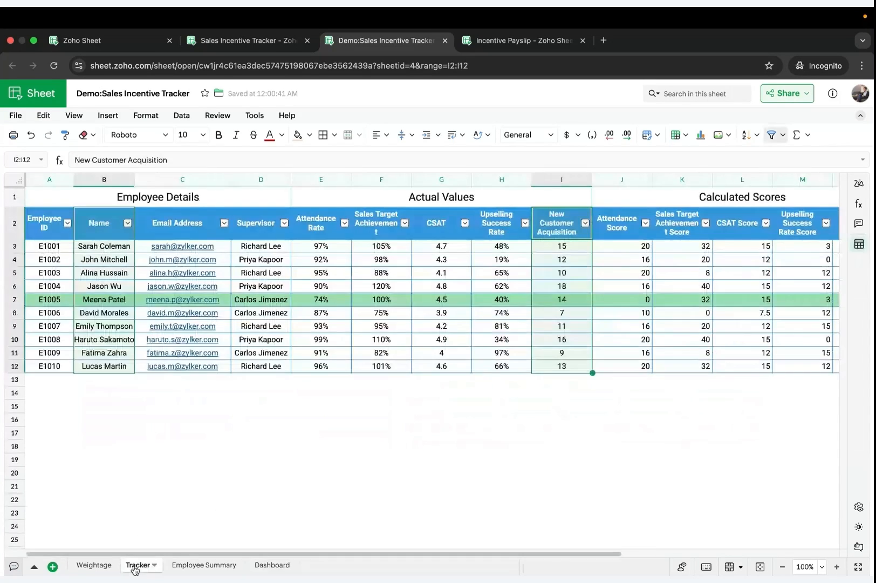
left_click(264, 353)
left_click(42, 233)
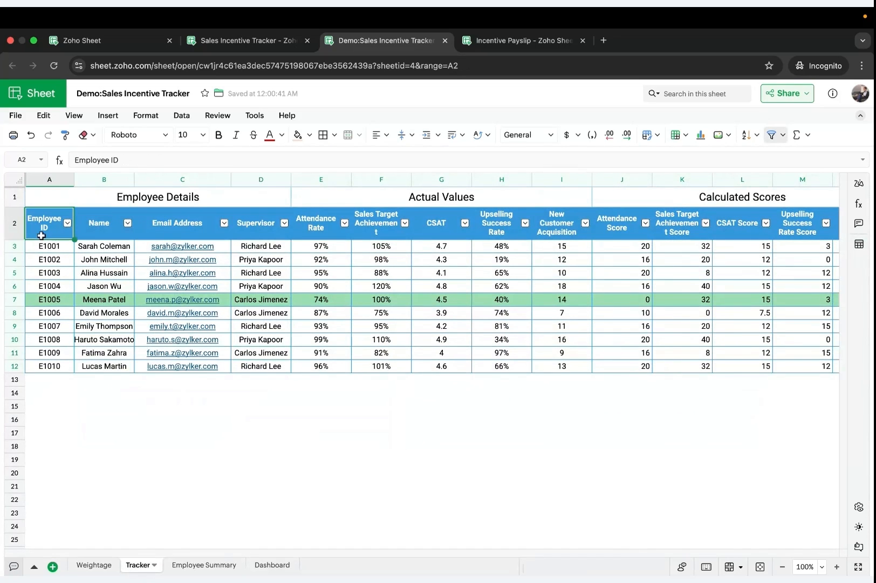
scroll(241, 313, "right", 10)
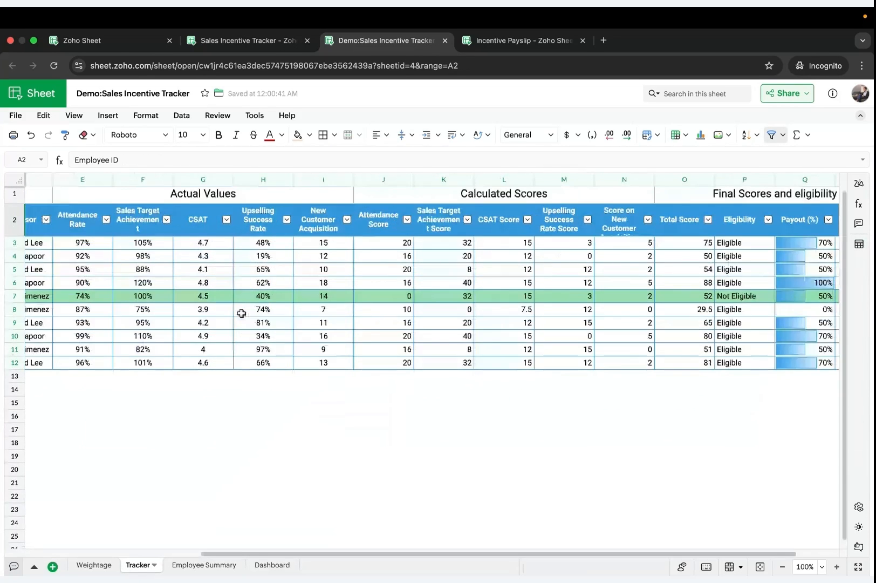
left_click(554, 365, "shift")
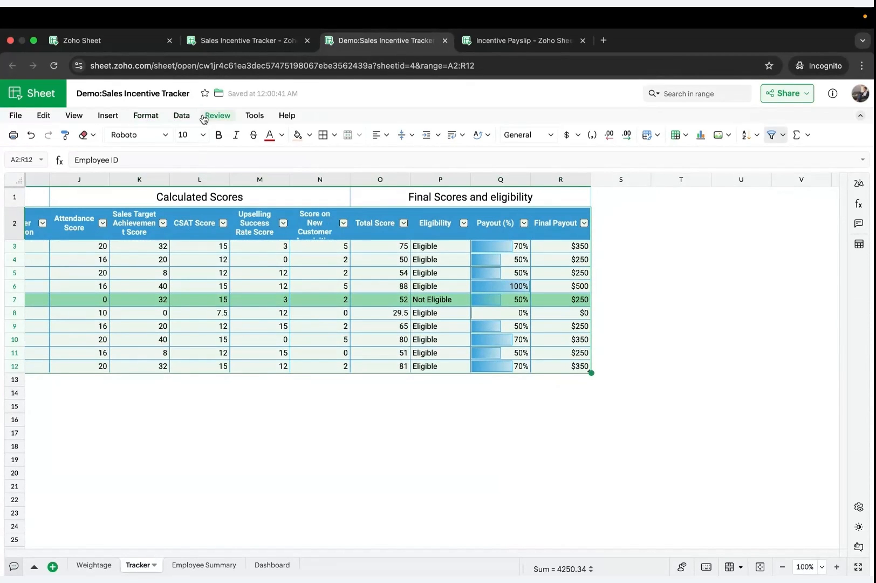
left_click(182, 115)
mouse_move(208, 205)
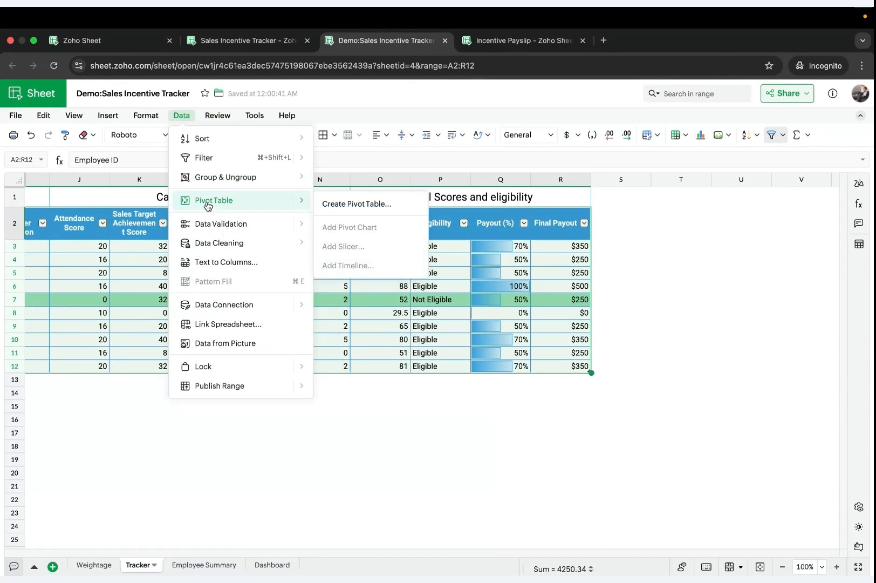
left_click(334, 203)
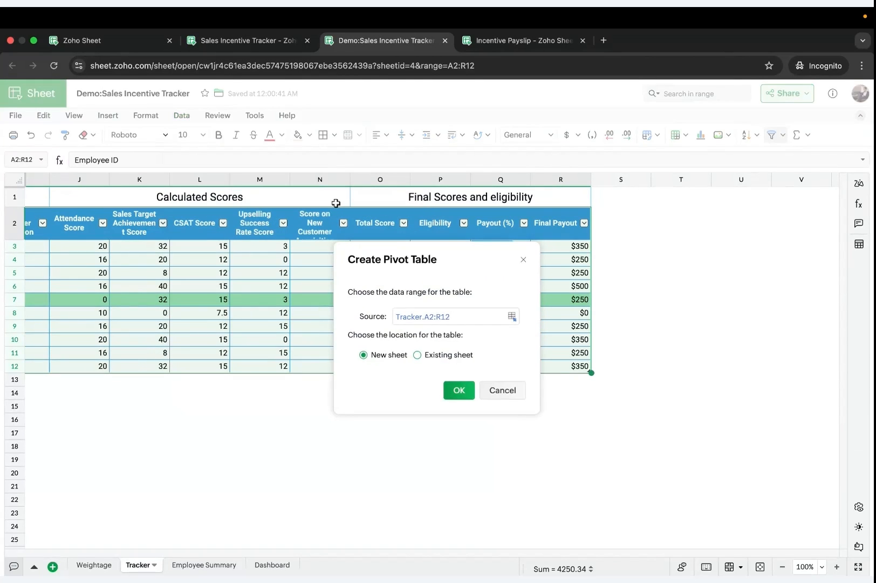
left_click(419, 355)
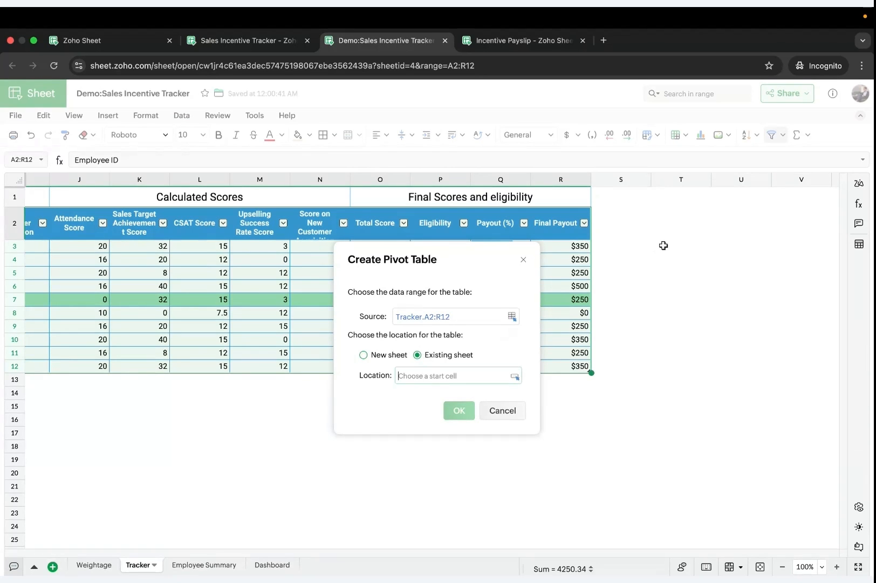
left_click(681, 246)
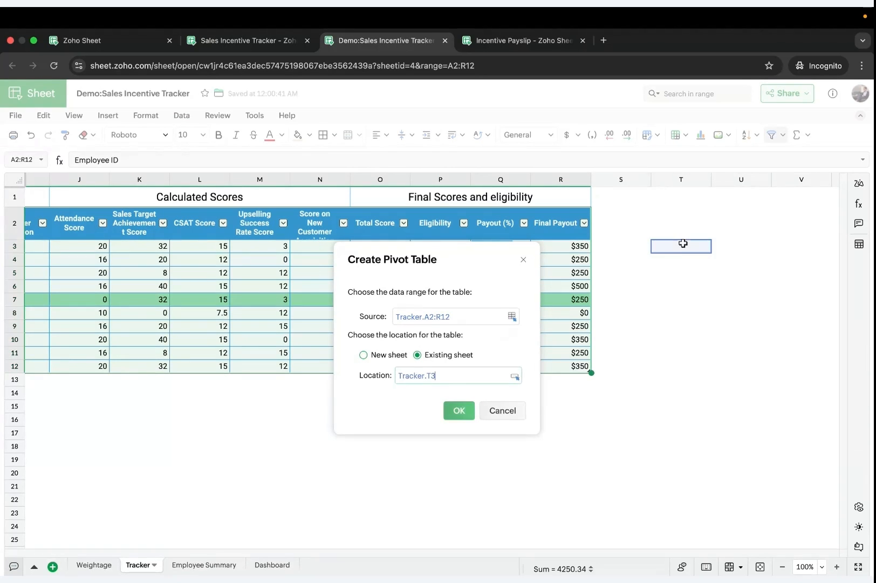
left_click(459, 411)
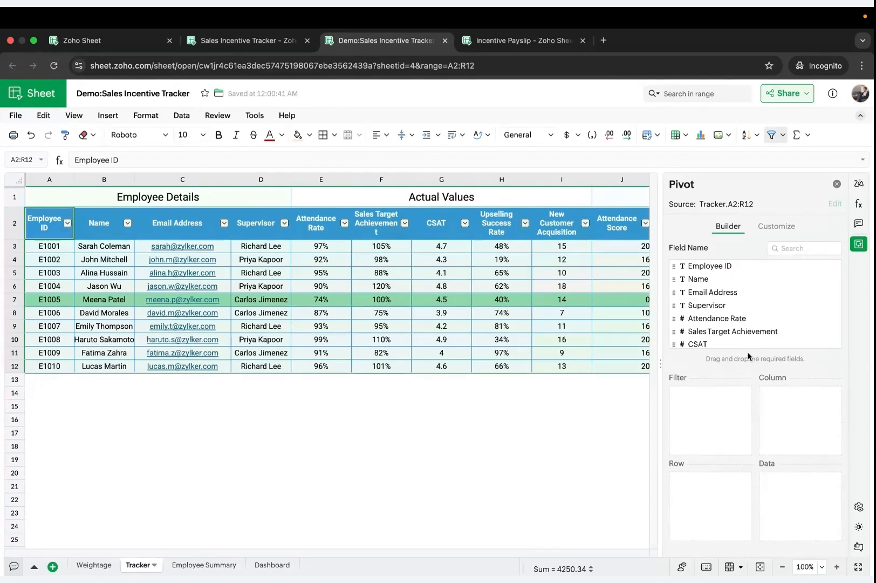
Build the pivot table with Eligibility as the Column field and the count of Eligibility as the Data field.
scroll(718, 328, "down", 5)
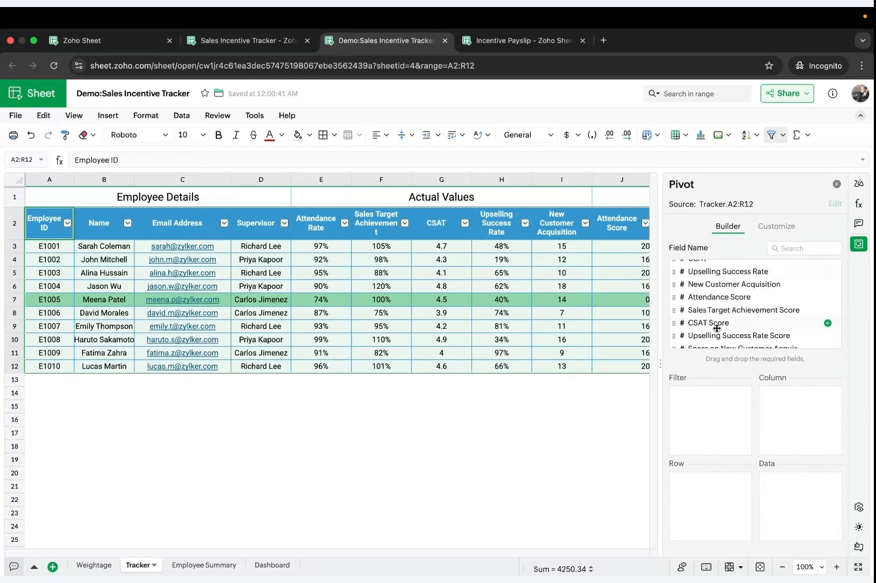
scroll(717, 328, "up", 2)
scroll(707, 323, "down", 5)
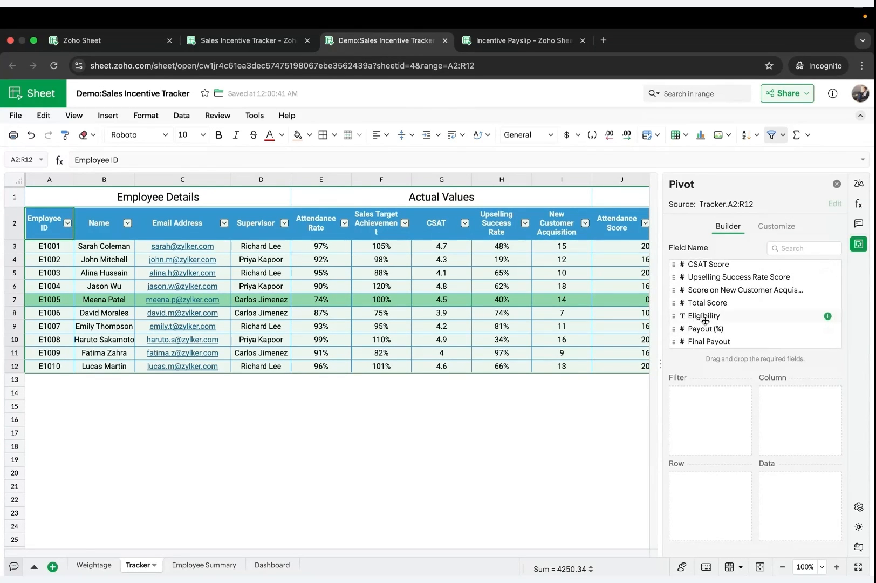
left_click_drag(705, 320, 788, 412)
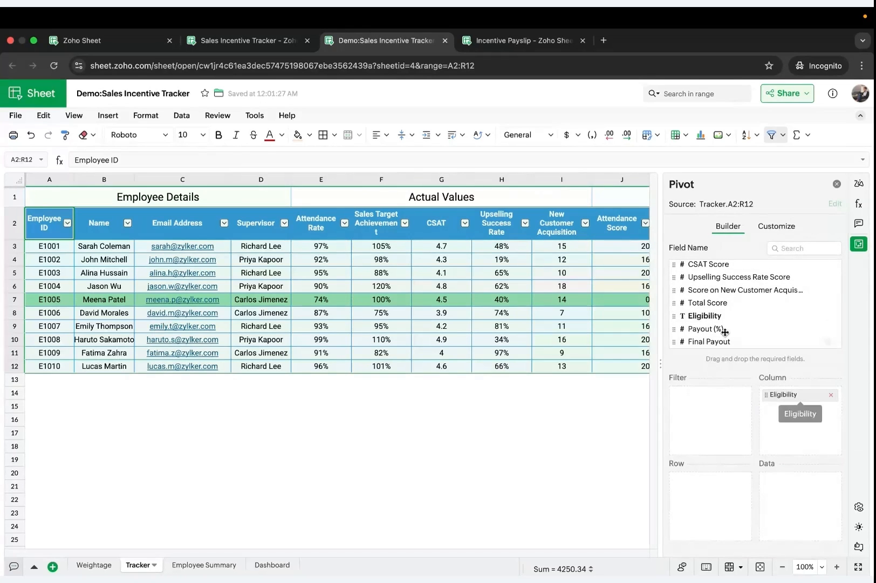
left_click_drag(704, 316, 798, 492)
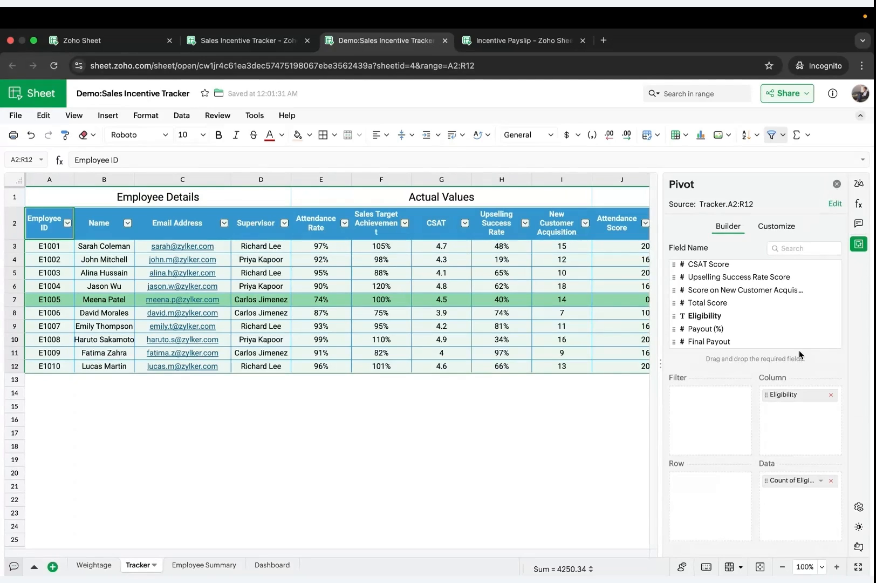
Add a pivot chart based on the eligibility pivot table and close its settings.
left_click(771, 232)
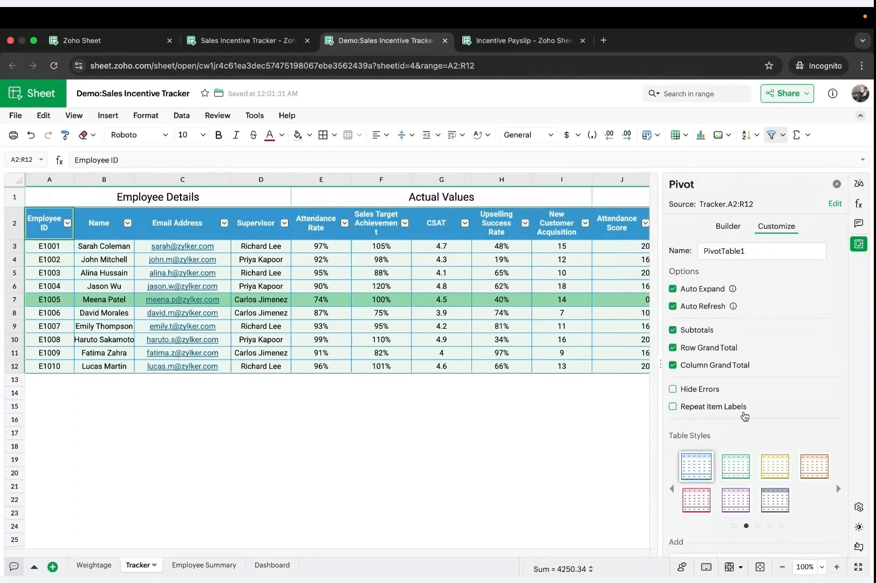
scroll(743, 415, "down", 2)
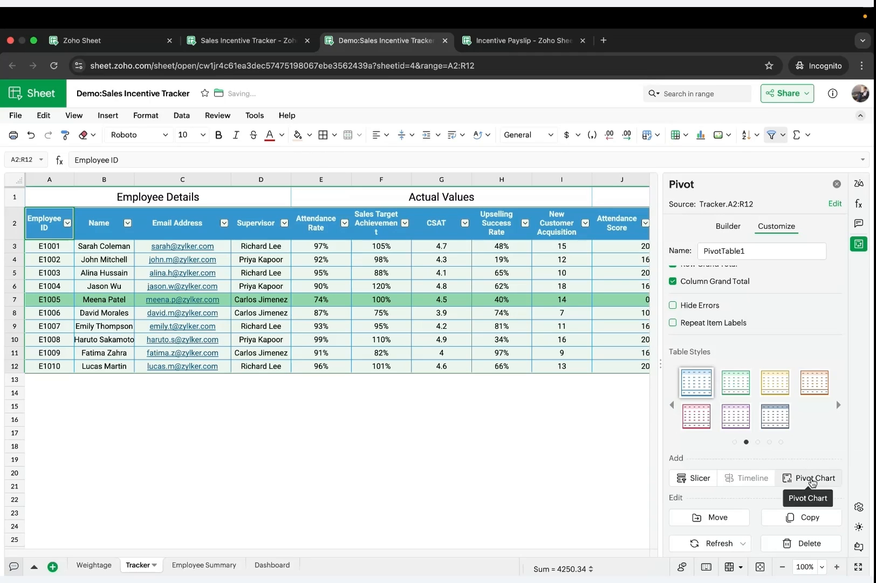
left_click(813, 478)
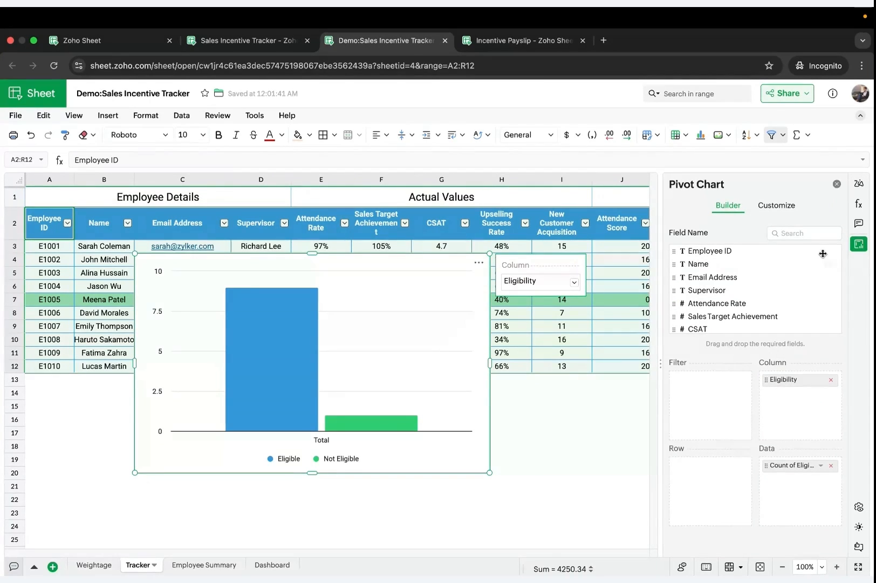
left_click(837, 185)
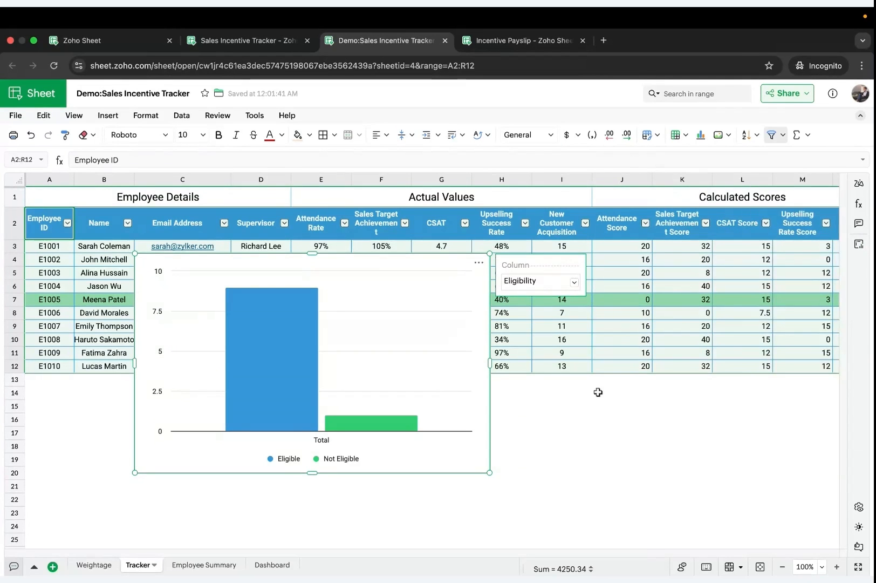
Check the new pivot table beside the Tracker data, and move the pivot chart to the Dashboard sheet.
scroll(602, 404, "right", 6)
scroll(603, 404, "right", 6)
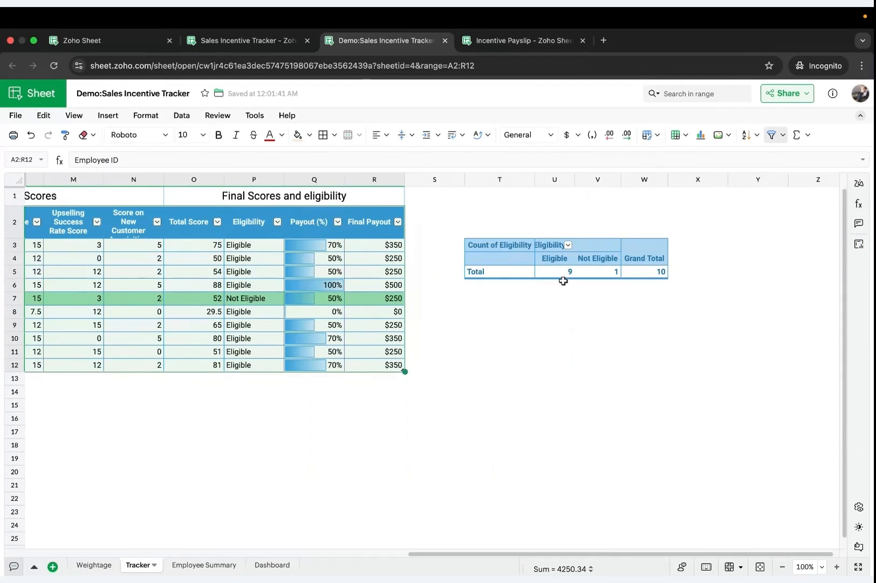
scroll(563, 313, "left", 1)
scroll(564, 313, "left", 10)
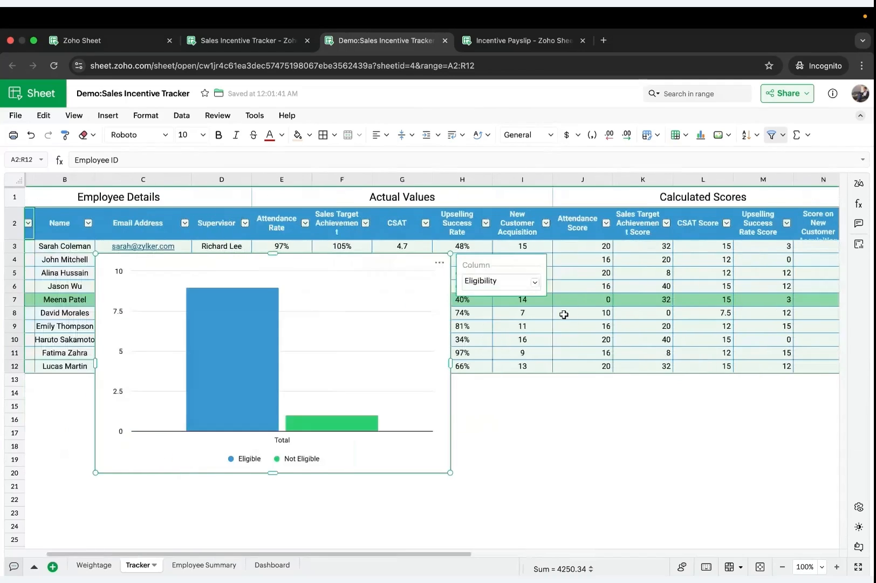
left_click(443, 261)
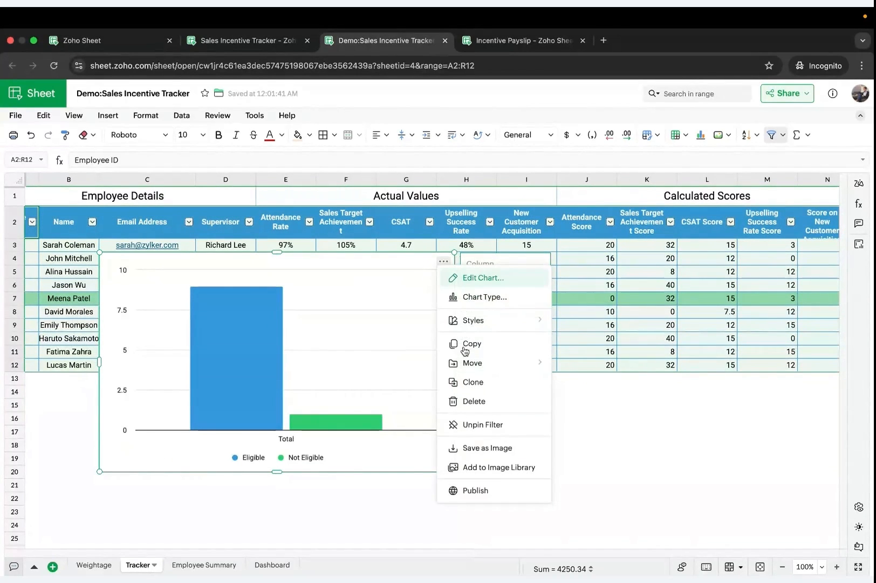
mouse_move(471, 364)
left_click(594, 404)
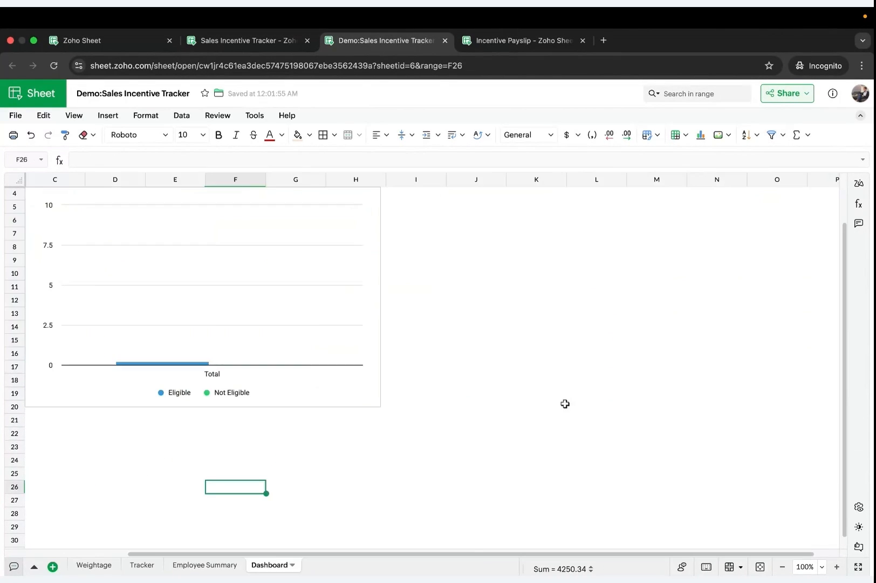
Change the eligibility pivot chart on the Dashboard to a Stacked Column Chart.
left_click(309, 306)
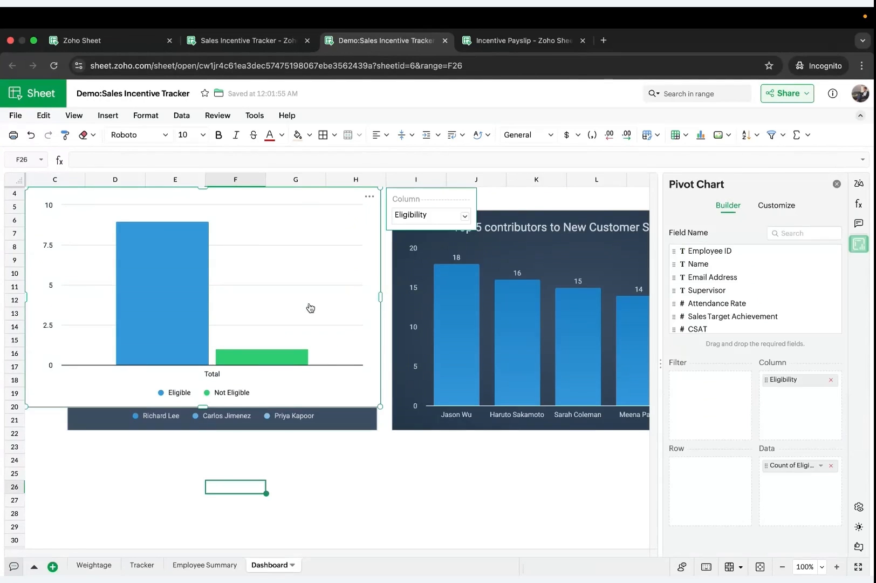
left_click(766, 211)
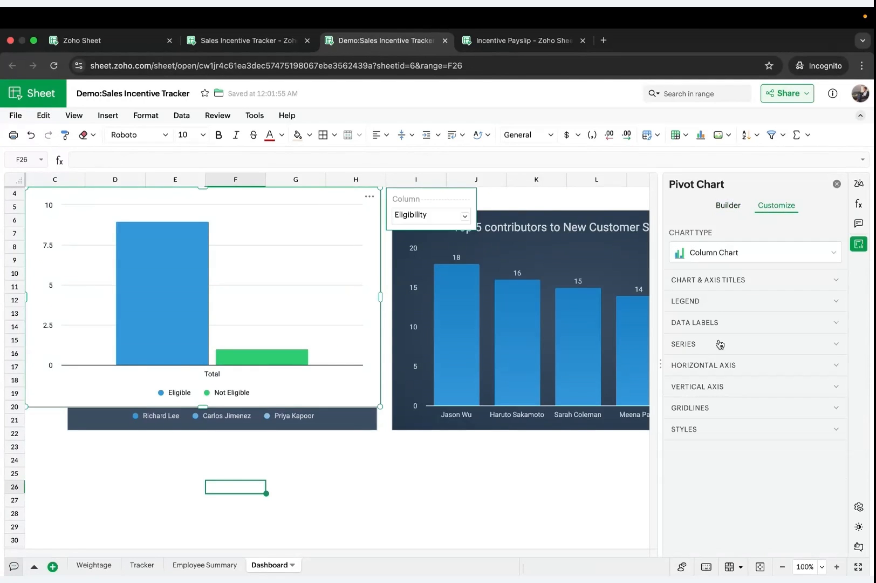
left_click(706, 258)
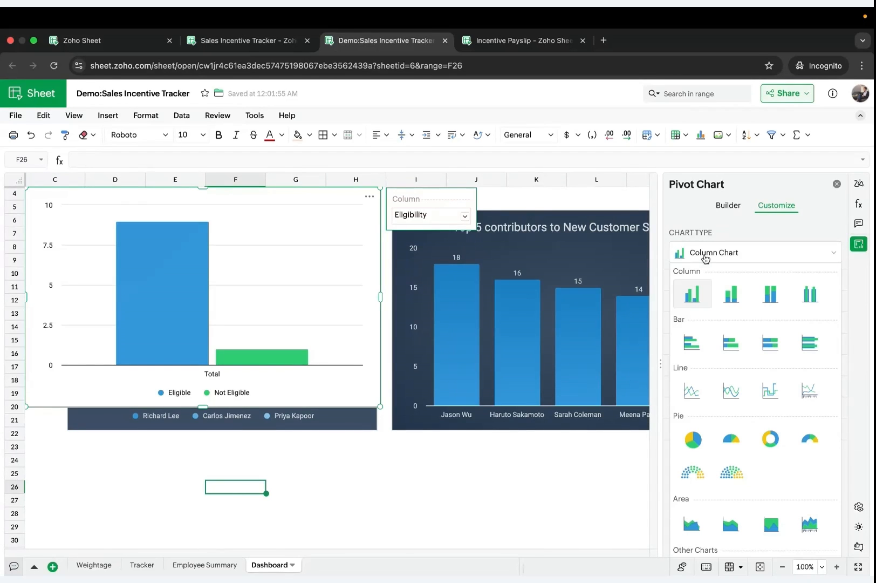
left_click(723, 295)
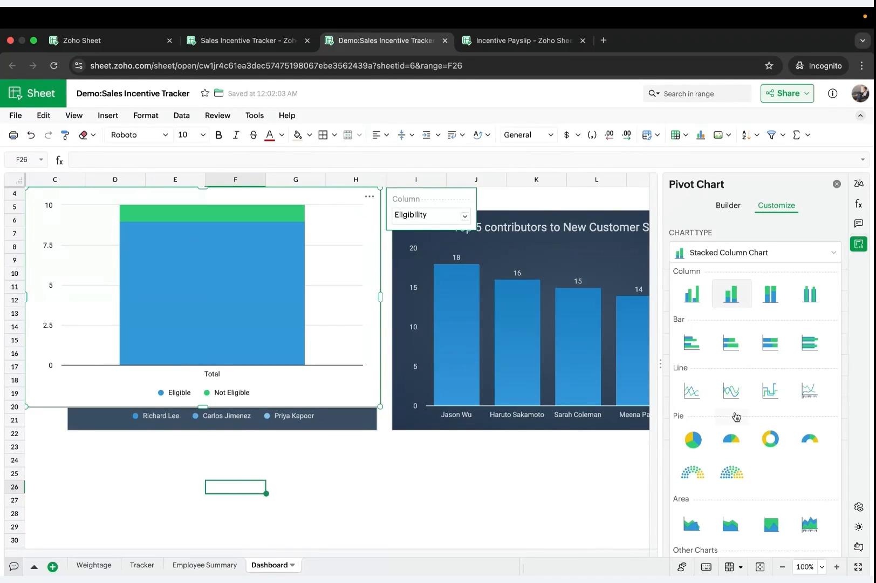
left_click(827, 257)
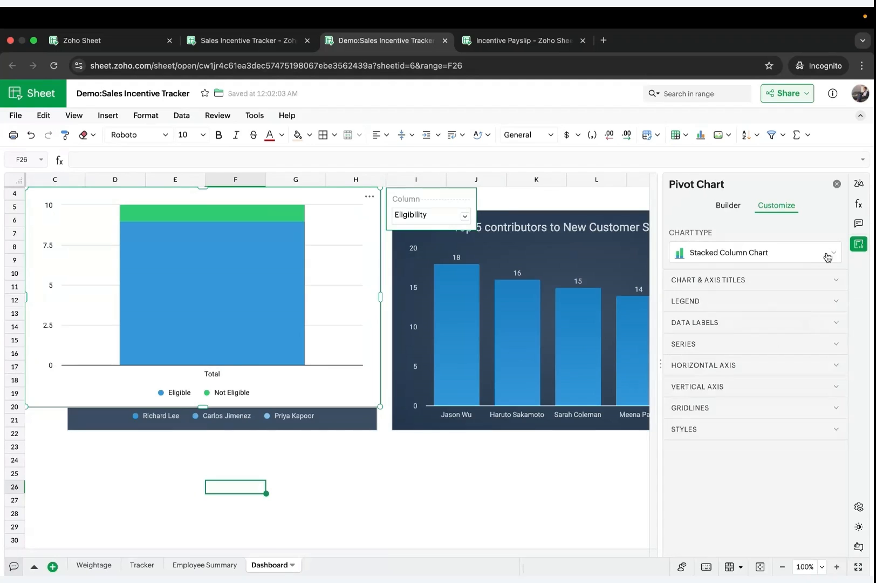
Set the pivot chart's title to "Count of Eligible Employees".
left_click(715, 280)
left_click(696, 321)
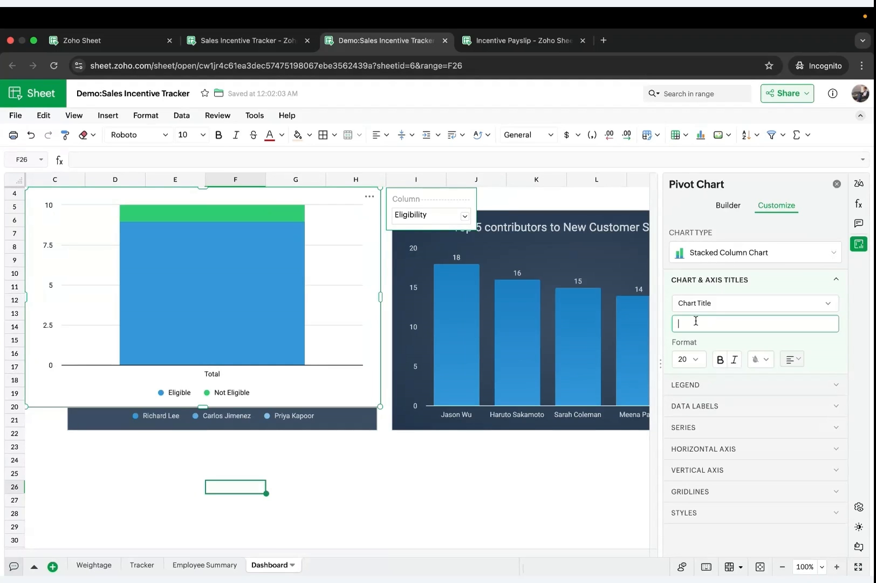
type("Cou")
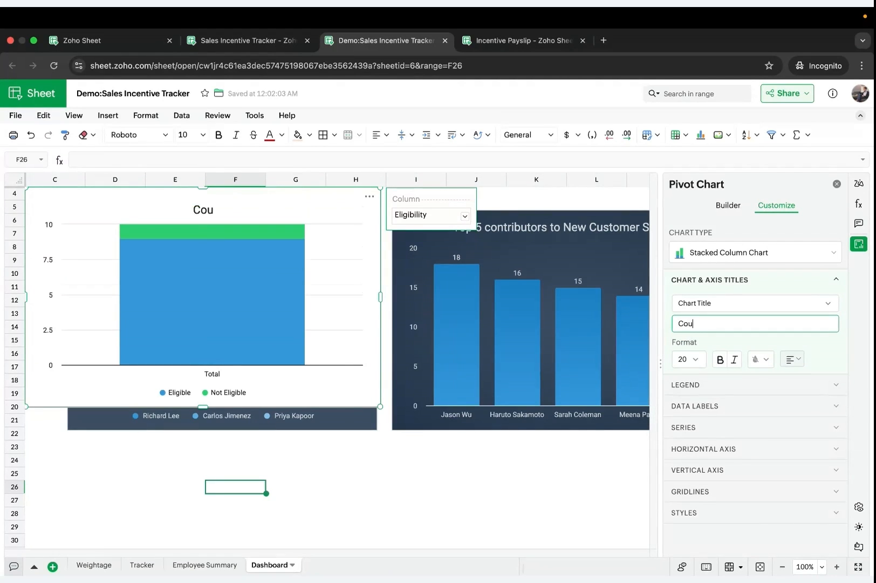
type("nt of Eligi")
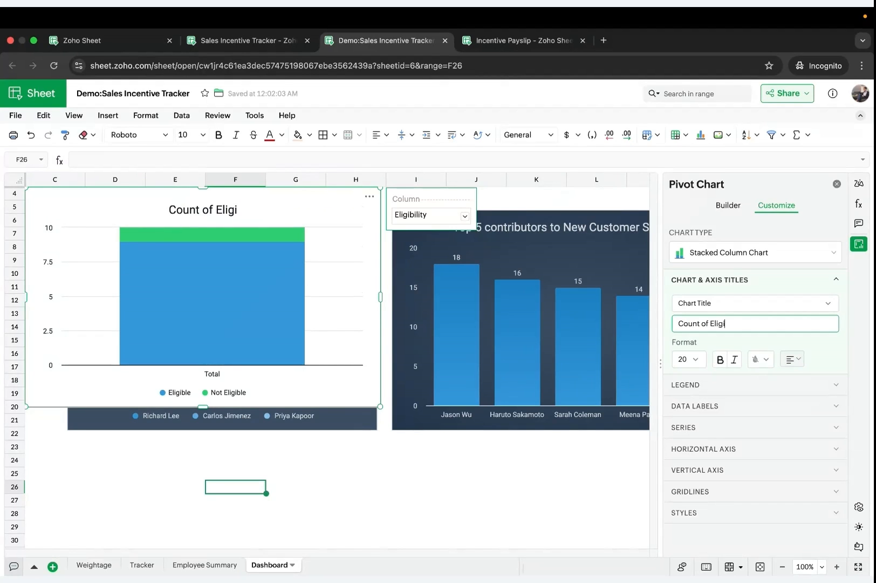
type("ble Employees")
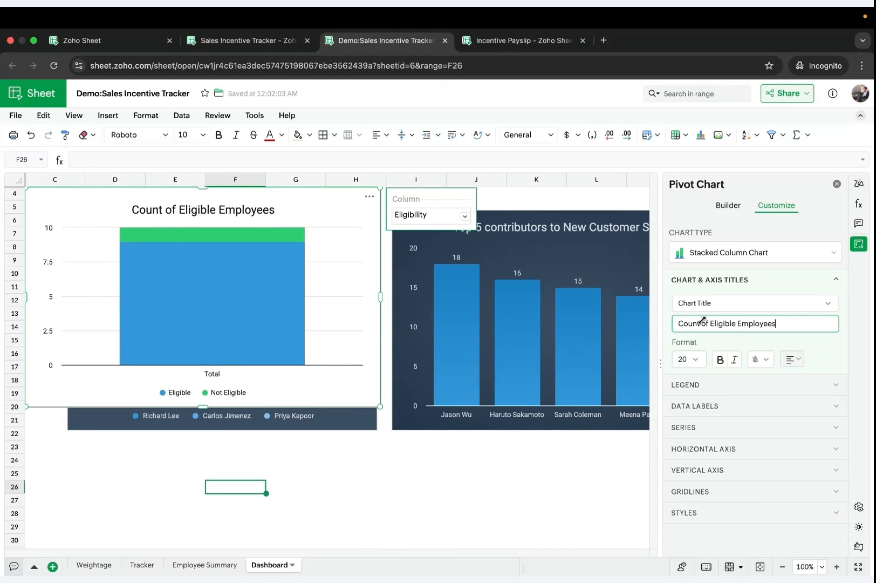
Give the pivot chart the subtitle "(For Incentive)".
left_click(739, 303)
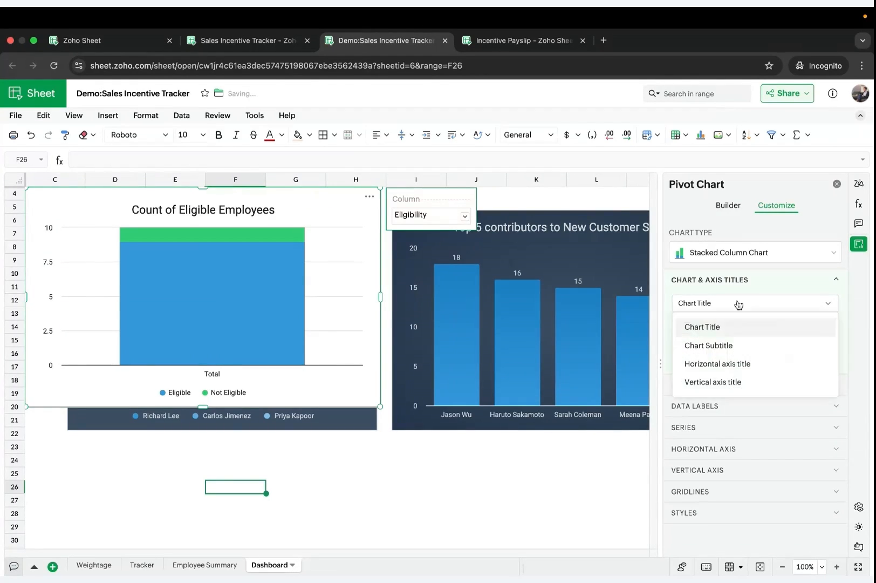
left_click(712, 343)
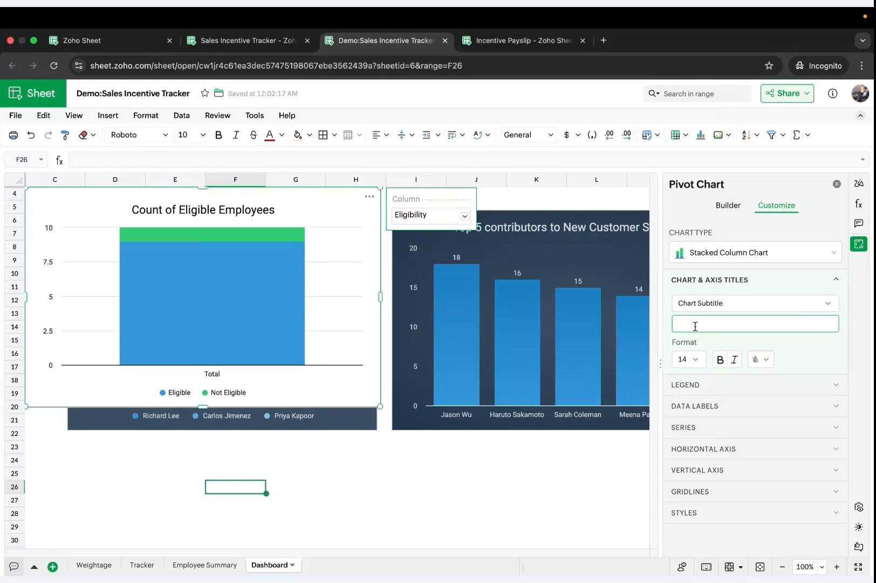
type("(For")
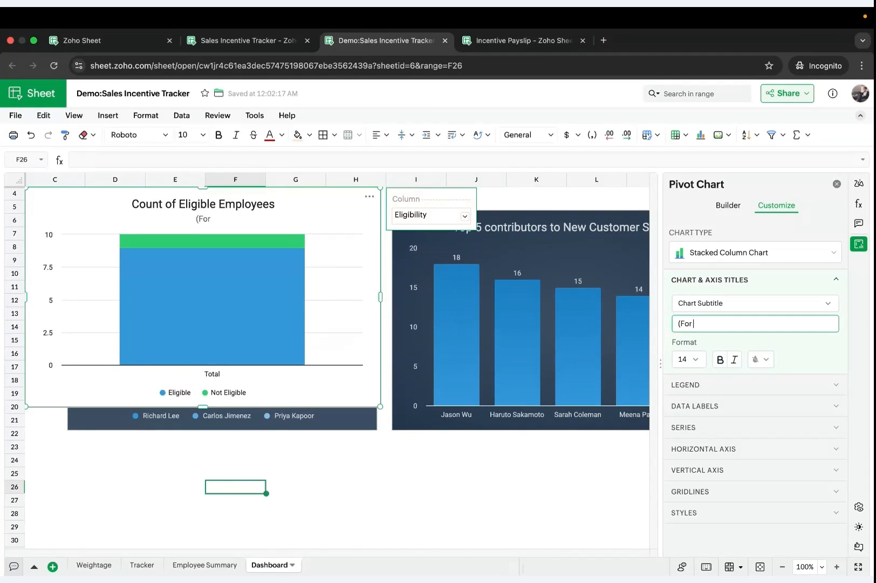
type(" Incenti")
type("ve)")
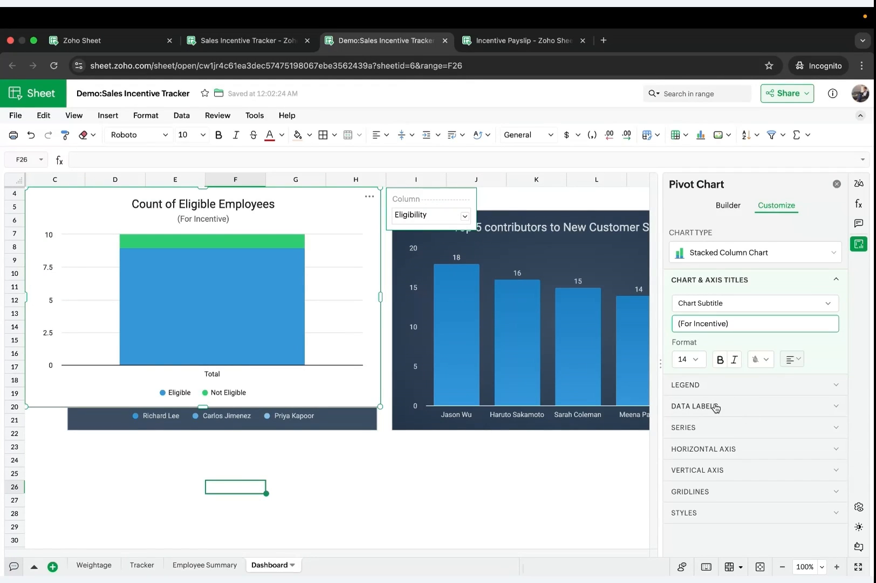
Show values as data labels on the eligibility pivot chart and remove its Y-axis major gridlines.
left_click(715, 407)
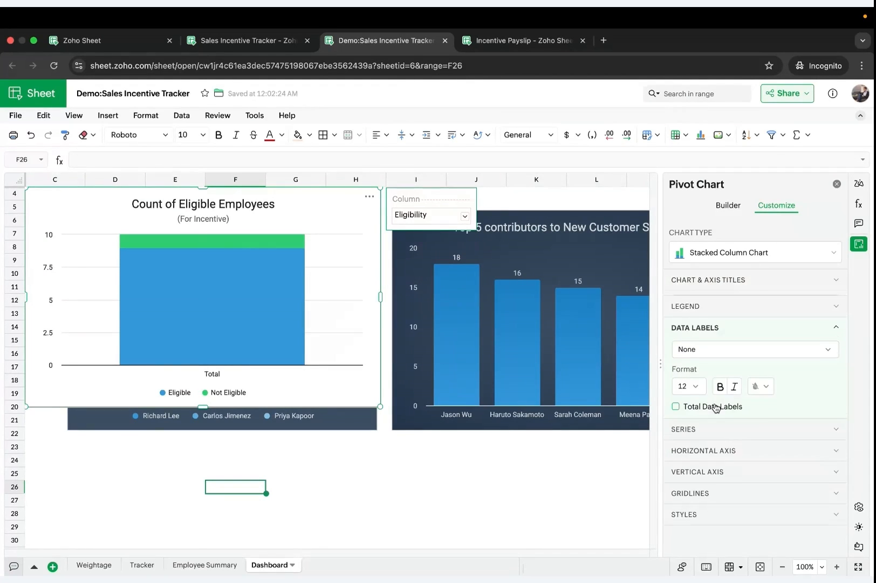
left_click(699, 347)
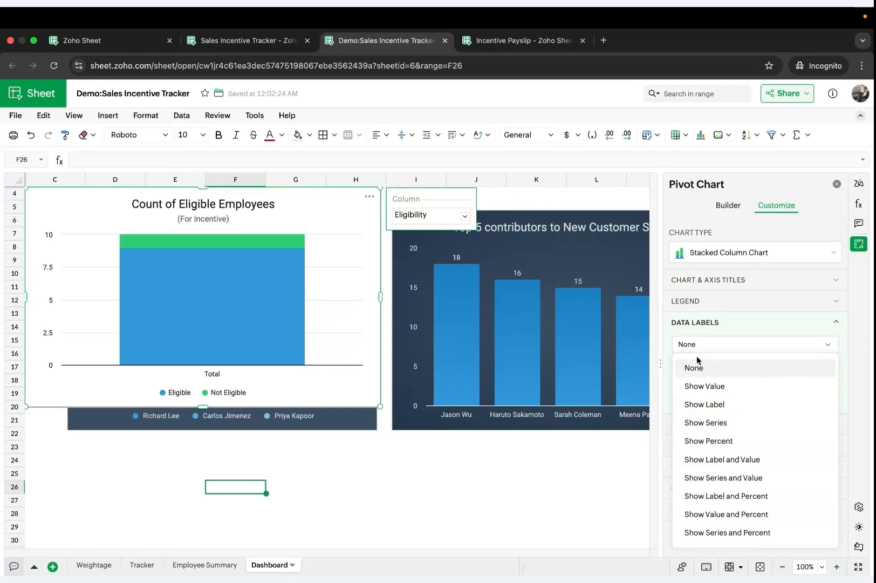
left_click(700, 385)
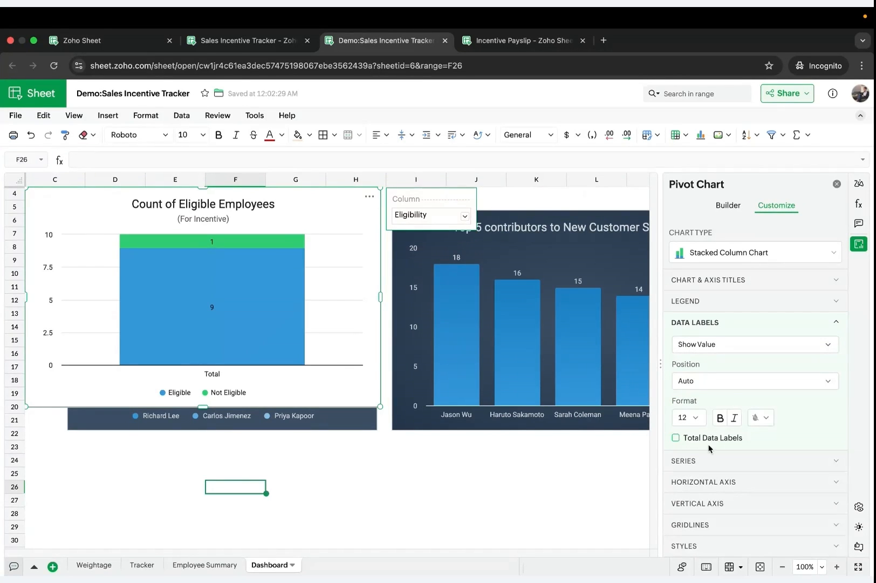
left_click(692, 526)
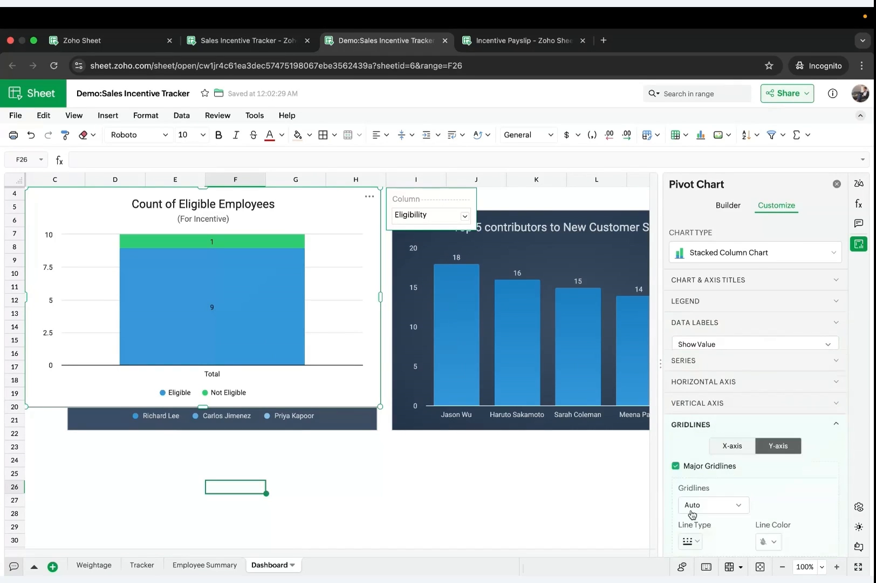
left_click(683, 486)
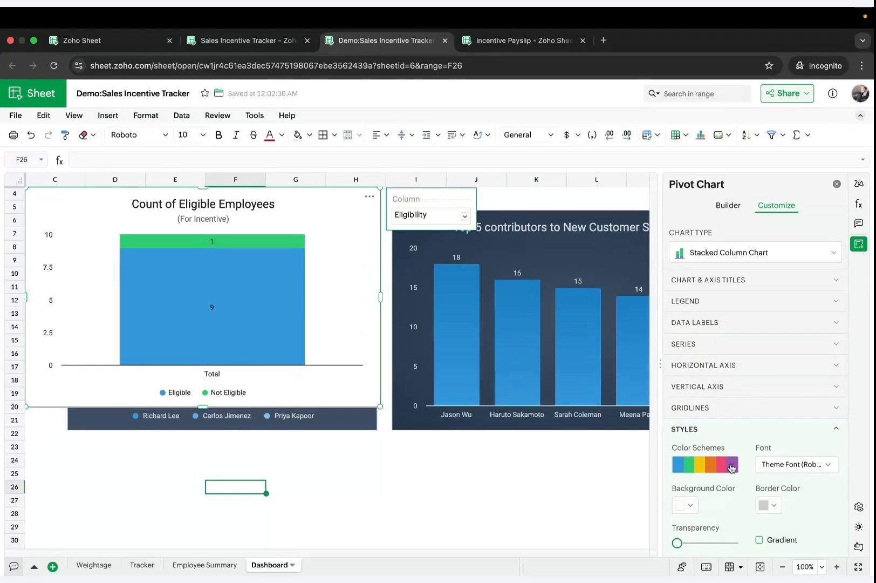
Style the eligibility pivot chart with the monochrome blue color scheme, a dark slate-blue background and the gradient effect.
left_click(731, 467)
left_click(697, 554)
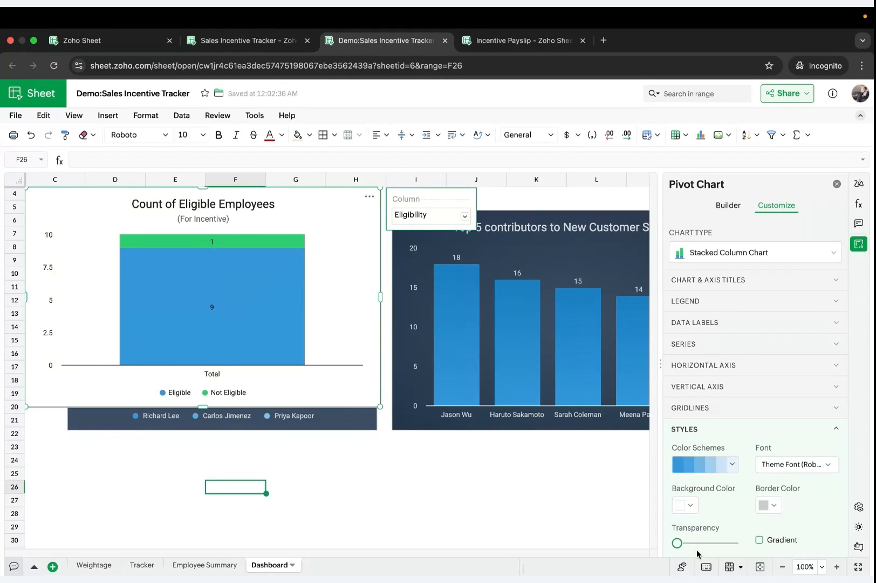
left_click(694, 508)
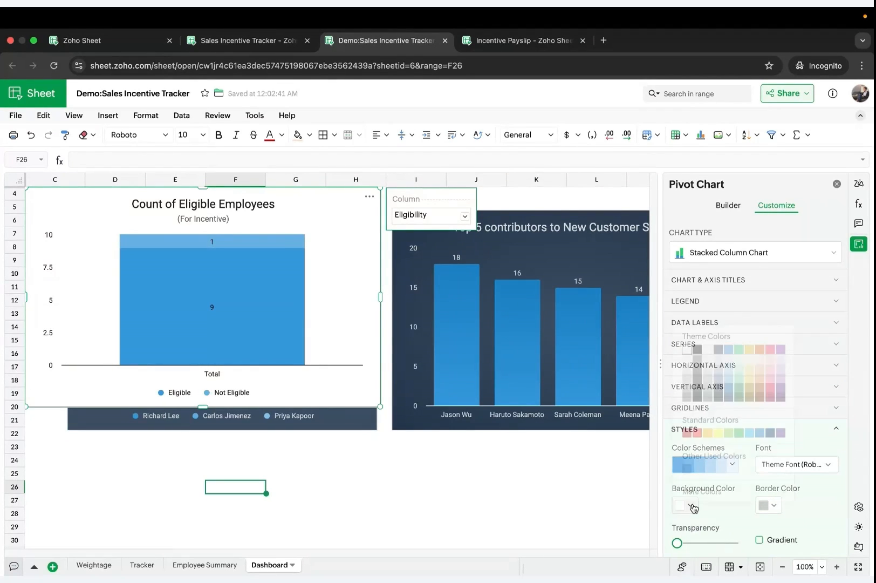
left_click(718, 346)
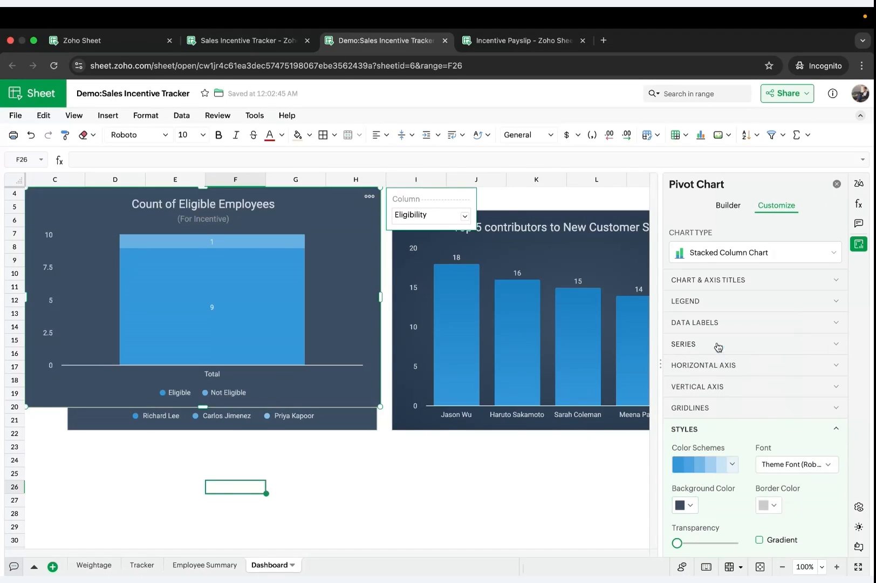
left_click(759, 540)
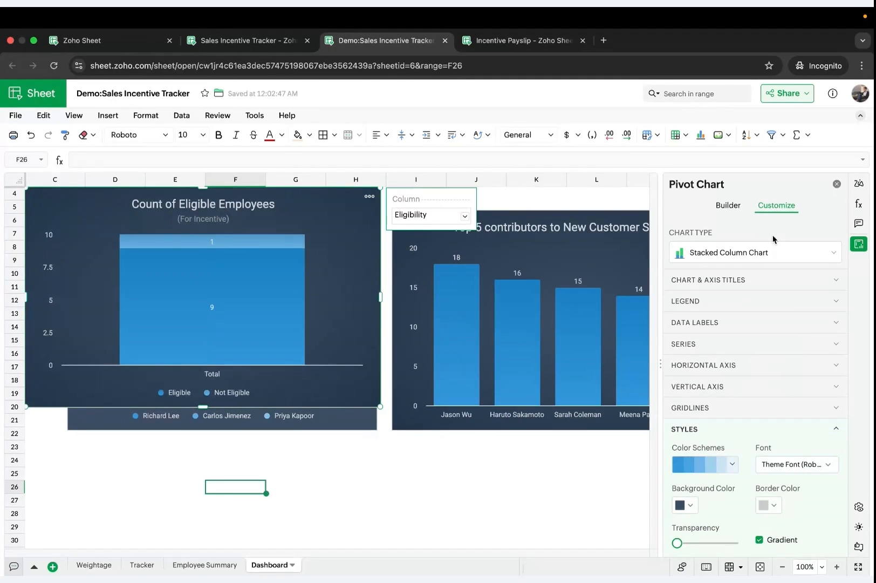
left_click(837, 185)
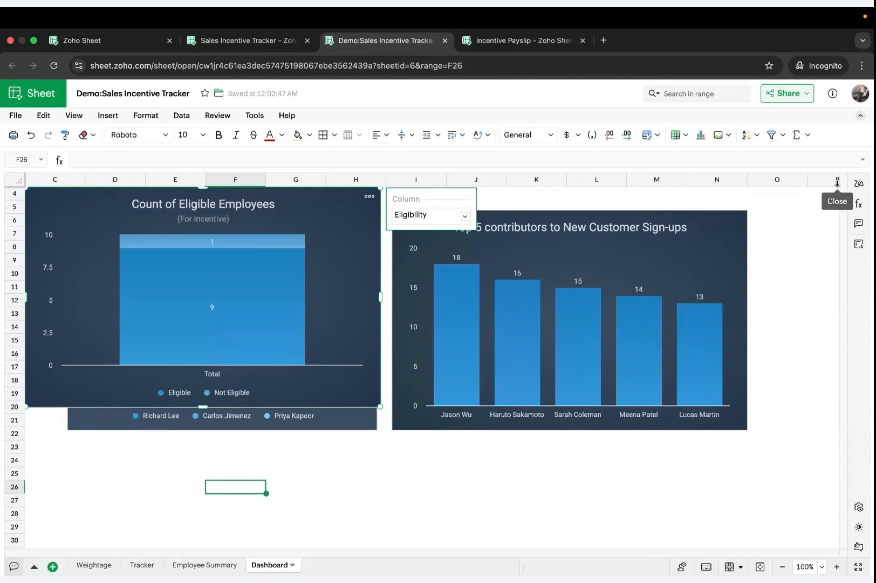
Place the eligibility pivot chart below the upselling pie chart, from about row 23 to row 39, and narrow it to end at column G.
left_click_drag(346, 242, 383, 437)
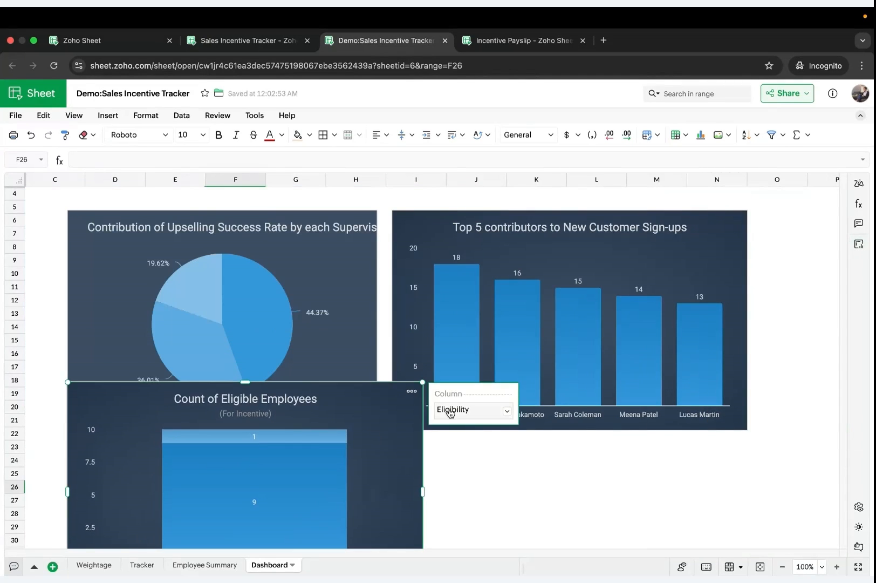
scroll(399, 432, "down", 5)
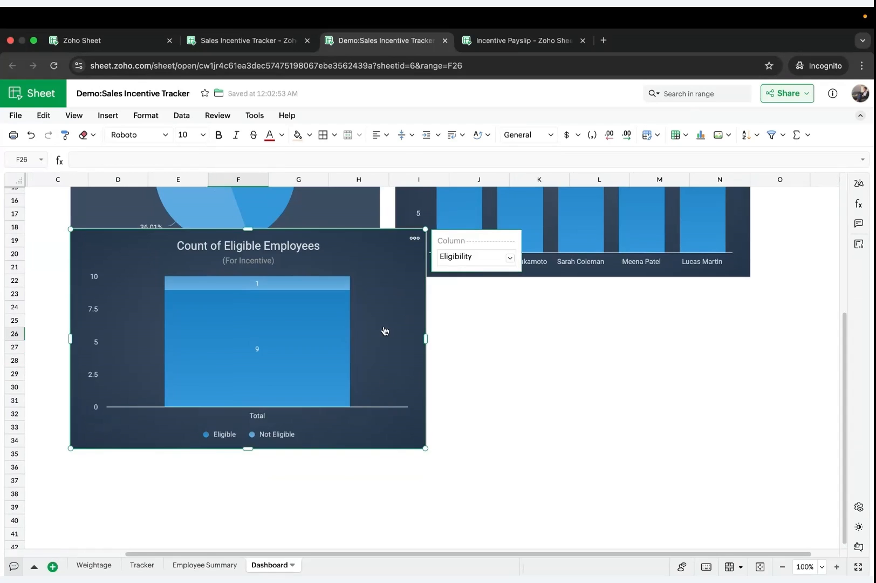
left_click_drag(385, 330, 299, 411)
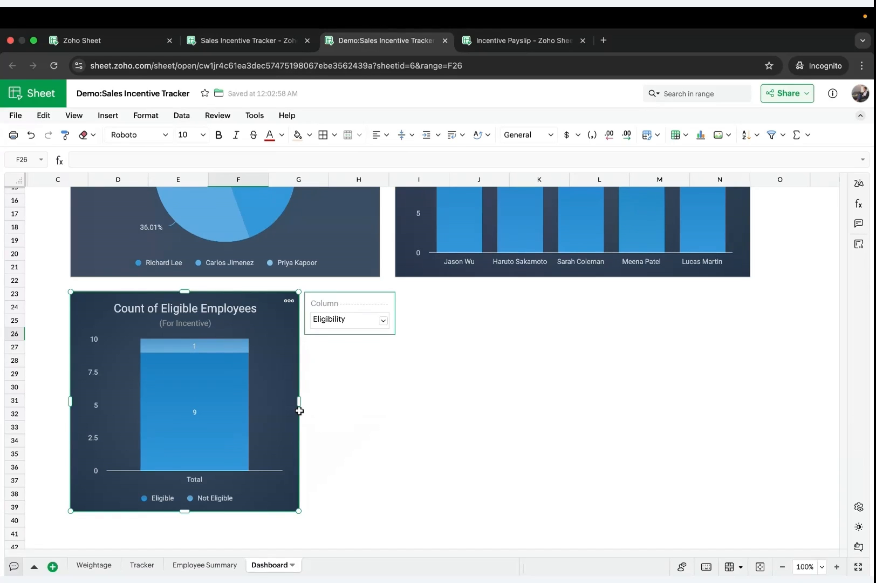
left_click(403, 387)
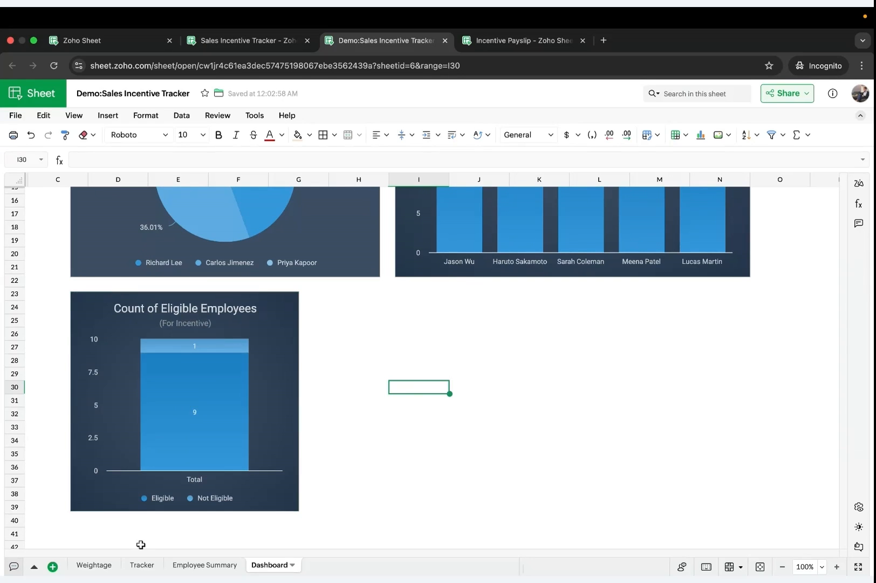
Insert the recommended column chart on the Tracker sheet from the Email Address range C2:C12 and the CSAT Score range L2:L12.
left_click(142, 564)
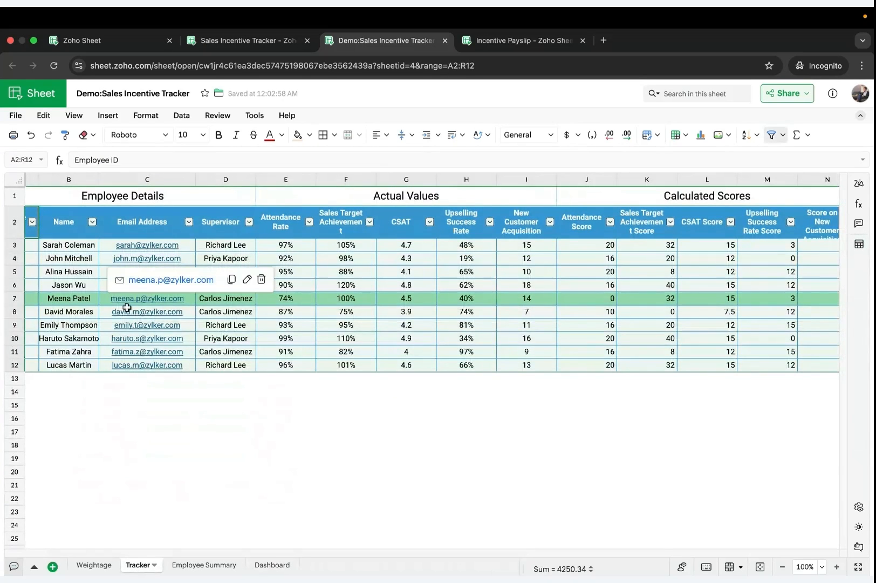
left_click(157, 397)
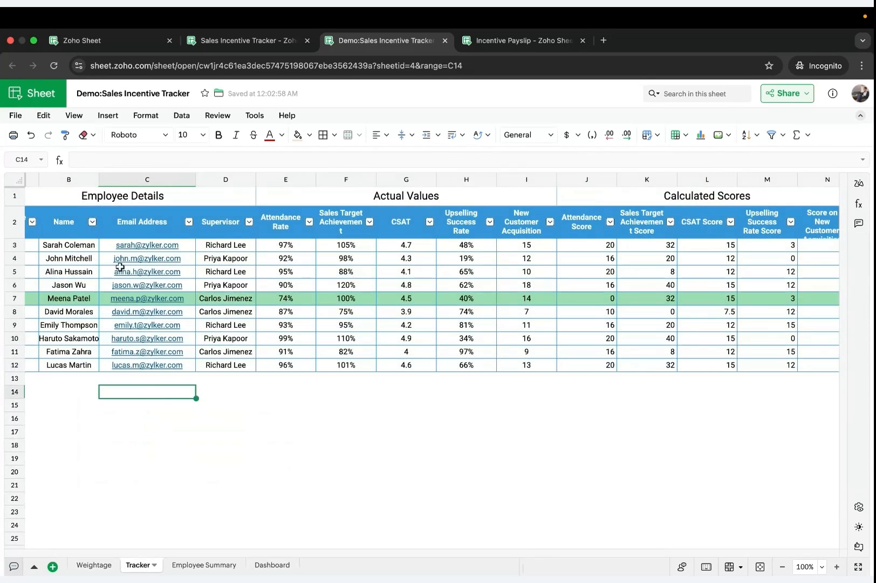
left_click(124, 219)
left_click(143, 366, "shift")
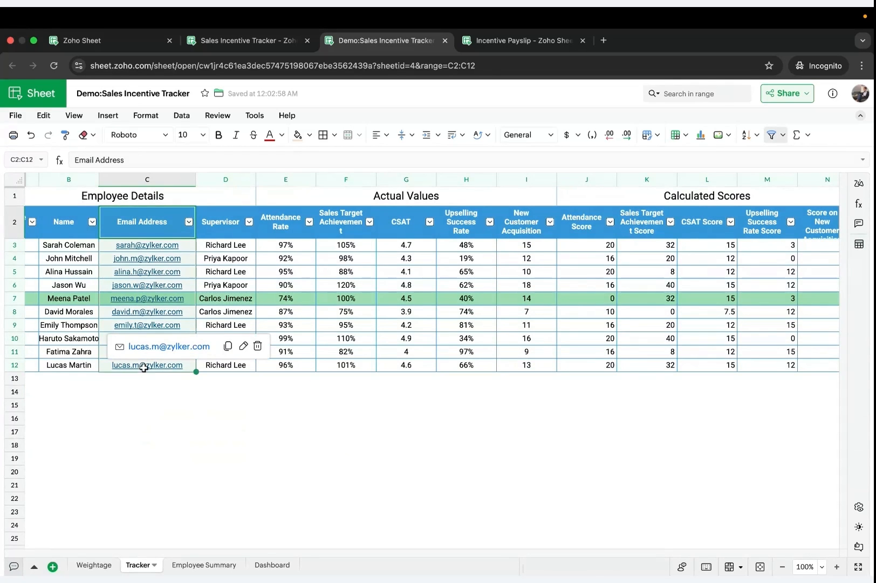
scroll(323, 343, "right", 5)
scroll(323, 344, "right", 3)
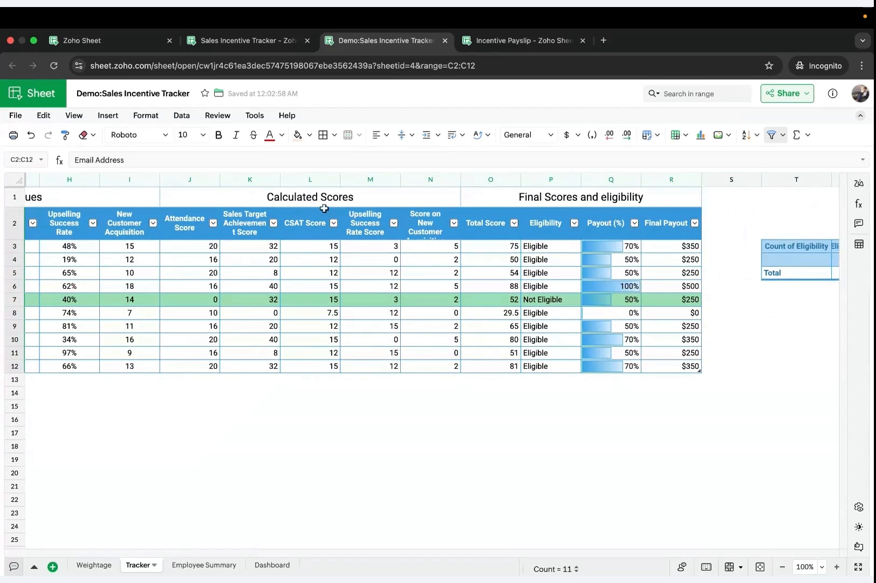
left_click(319, 226)
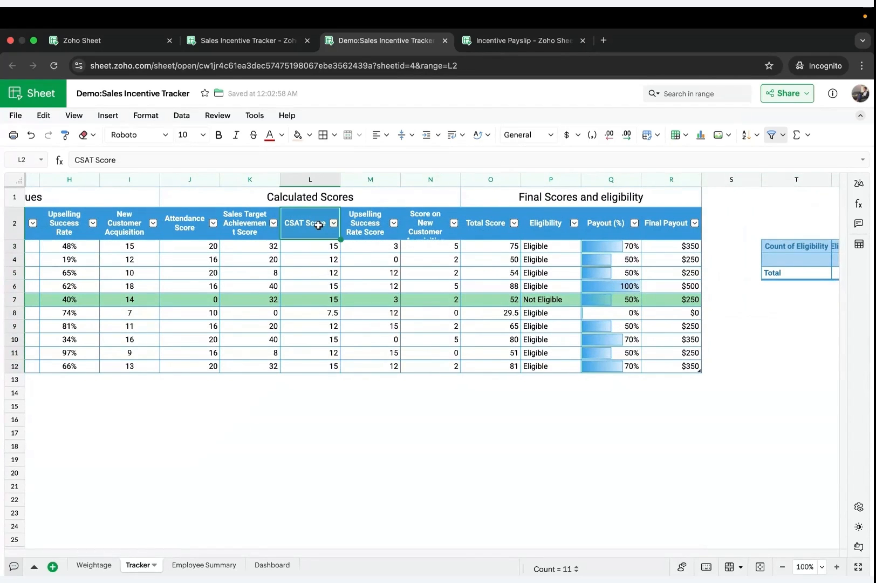
left_click(309, 365, "shift")
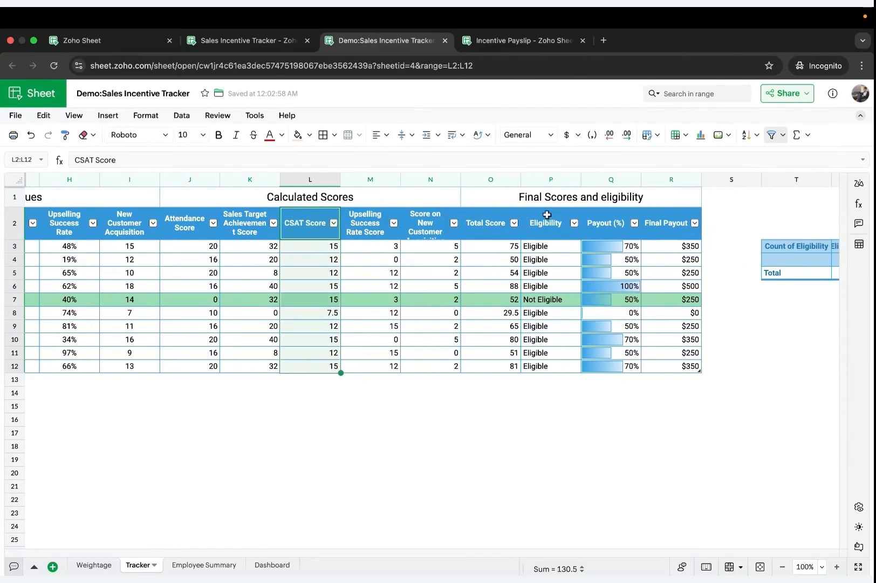
left_click(698, 137)
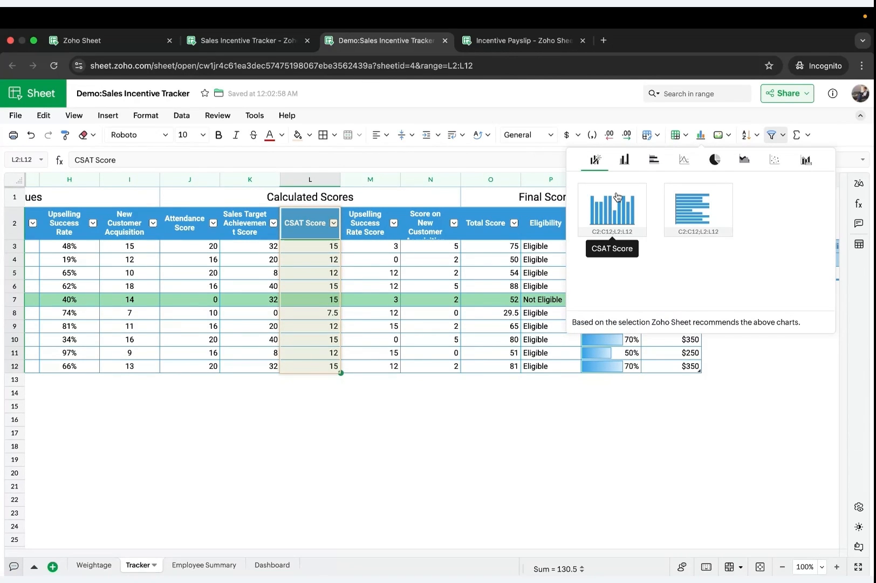
left_click(618, 196)
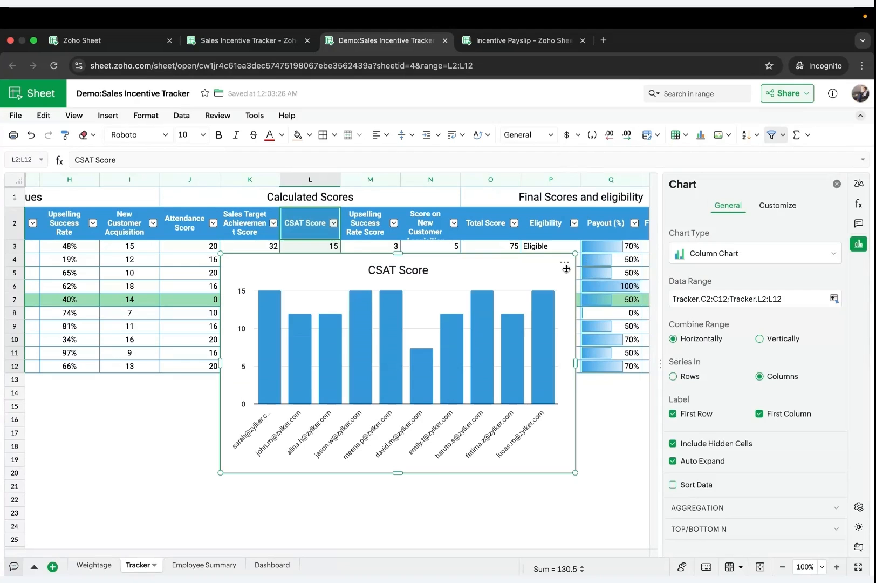
Move the CSAT Score chart to the Dashboard sheet and place it below the new customer sign-ups chart.
left_click(564, 265)
mouse_move(611, 365)
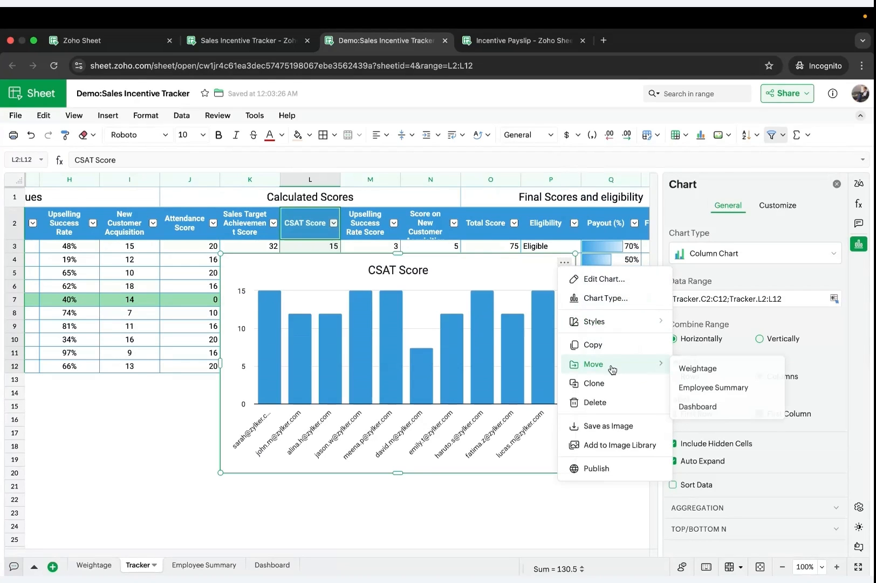
left_click(698, 403)
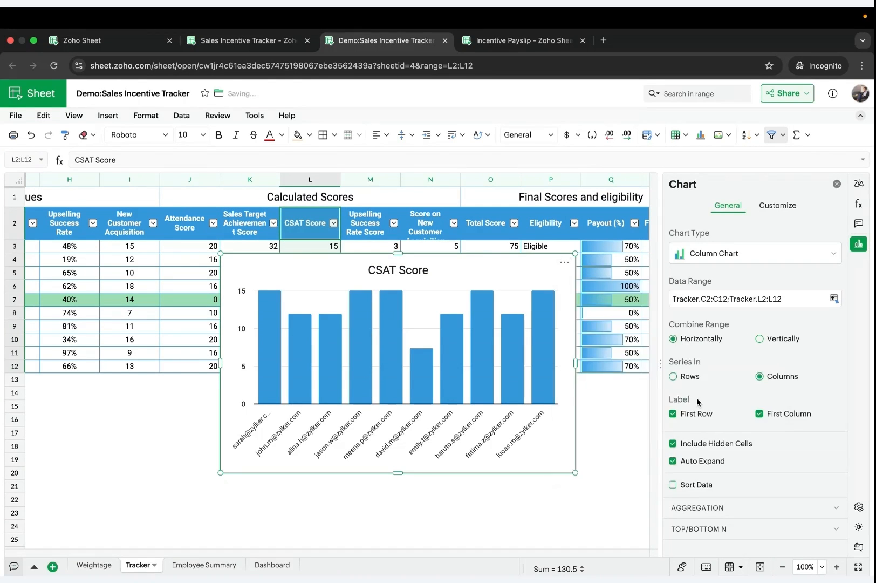
scroll(347, 355, "left", 10)
scroll(347, 355, "down", 2)
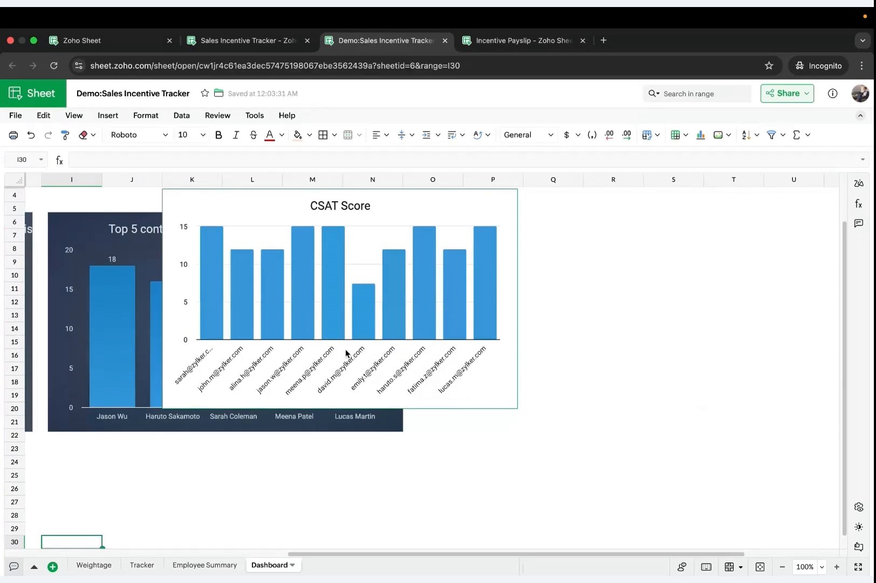
left_click(615, 349)
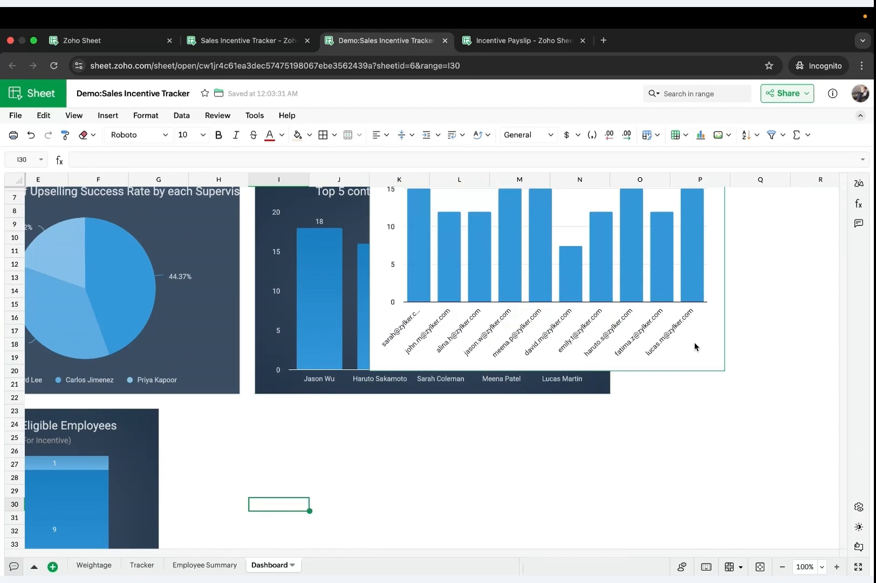
left_click_drag(698, 344, 516, 579)
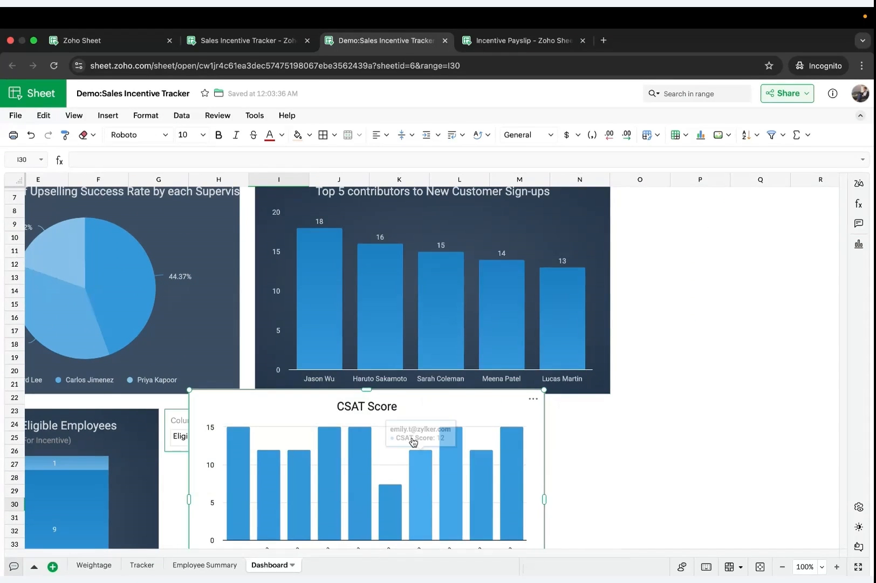
double_click(406, 410)
key("Escape")
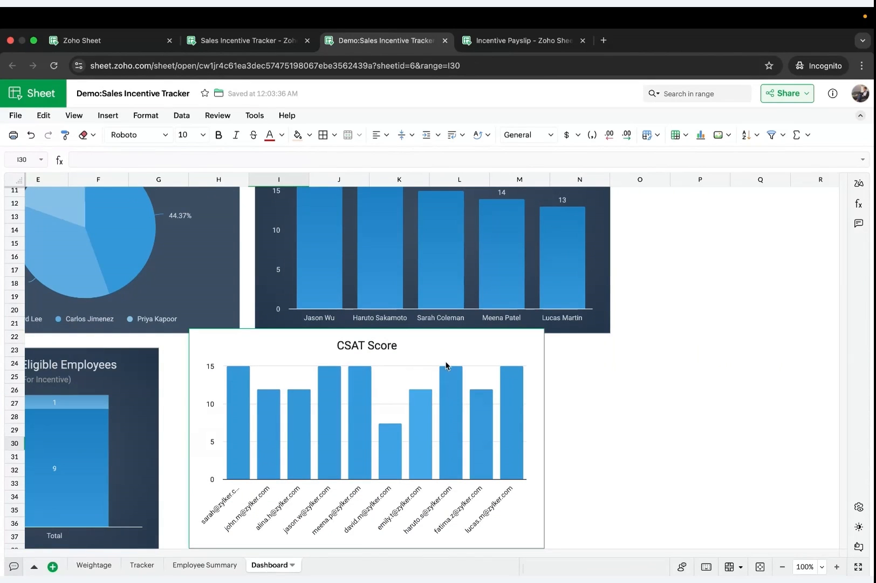
Try to replace the CSAT Score chart's Email Address range with the Name range Tracker.B2:B12.
double_click(471, 353)
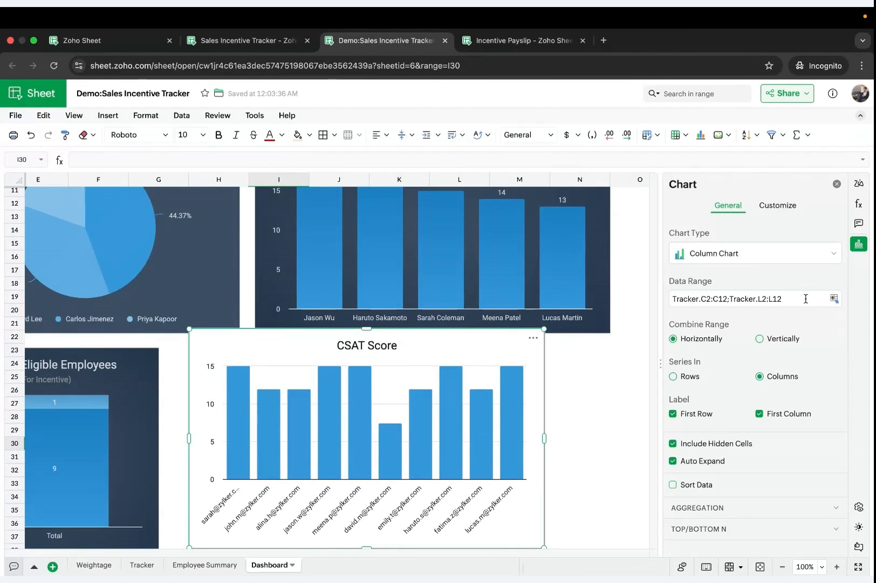
left_click(806, 298)
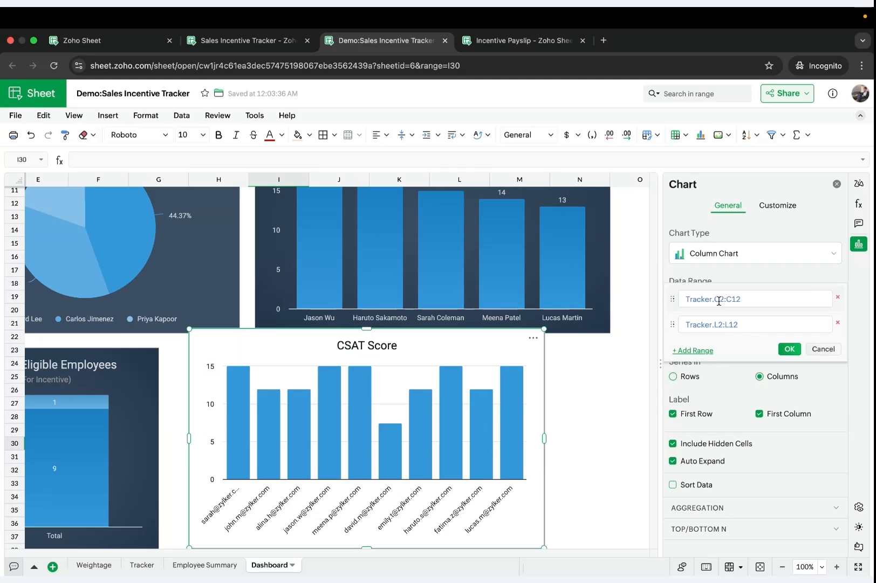
left_click(719, 301)
key("BackSpace")
type("B")
left_click(731, 298)
key("BackSpace")
type("B")
left_click(782, 346)
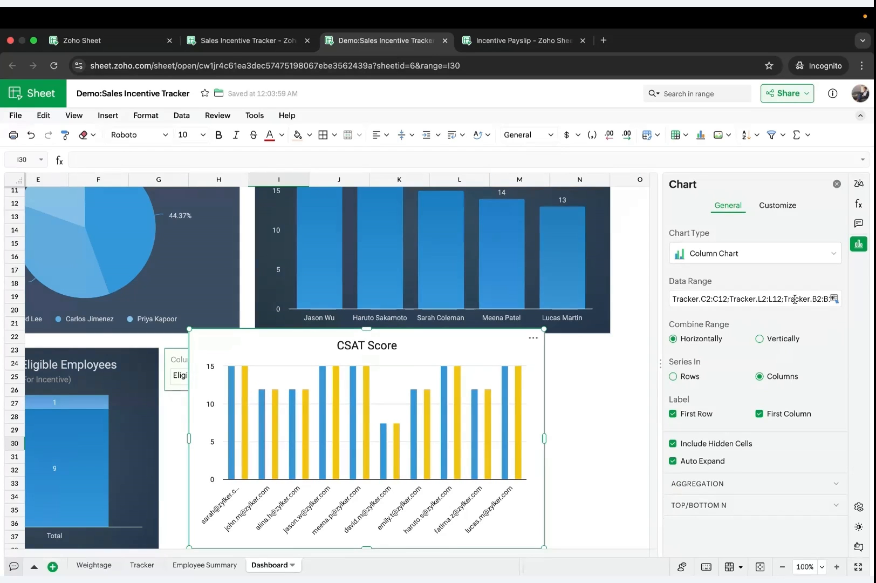
Remove the Tracker.C2:C12 range and the duplicate Tracker.L2:L12 range from the CSAT Score chart, keeping Tracker.B2:B12 and Tracker.L2:L12.
left_click(822, 299)
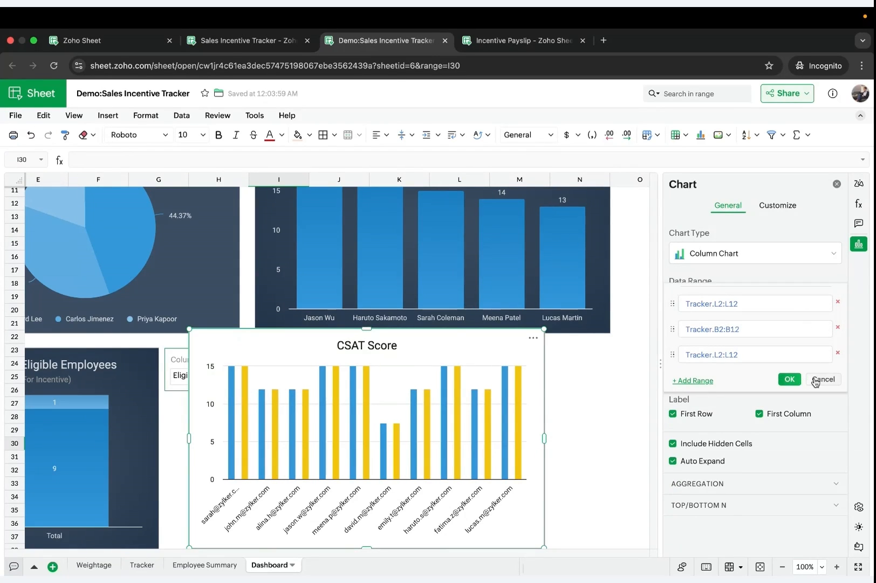
left_click(838, 301)
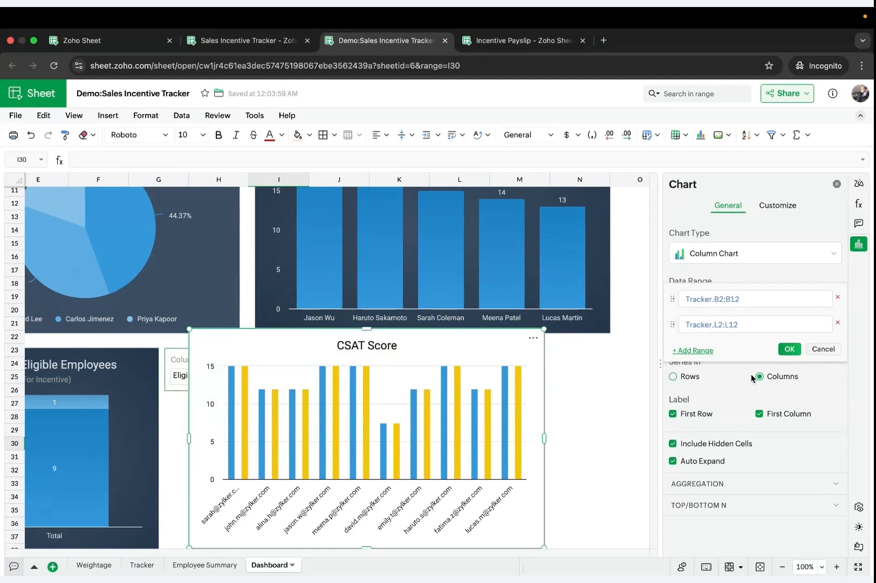
left_click(787, 348)
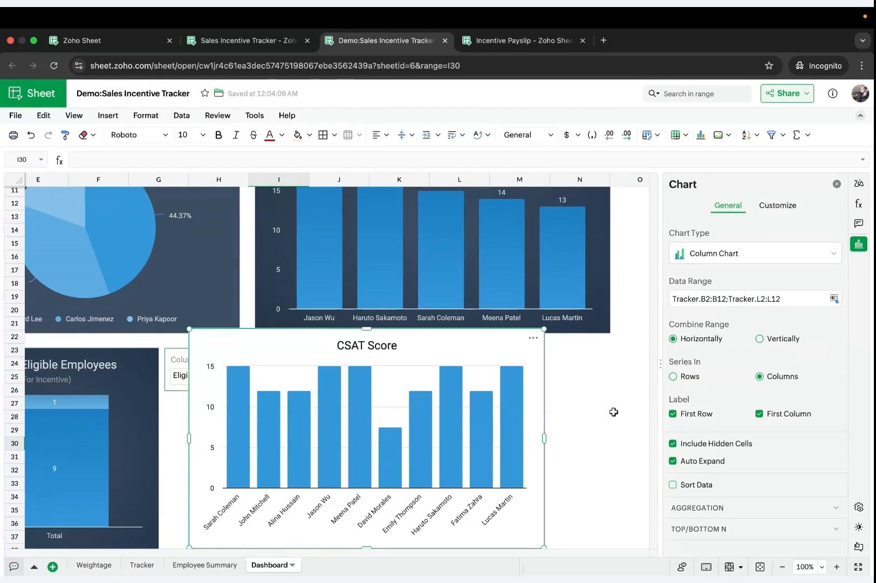
scroll(612, 410, "down", 2)
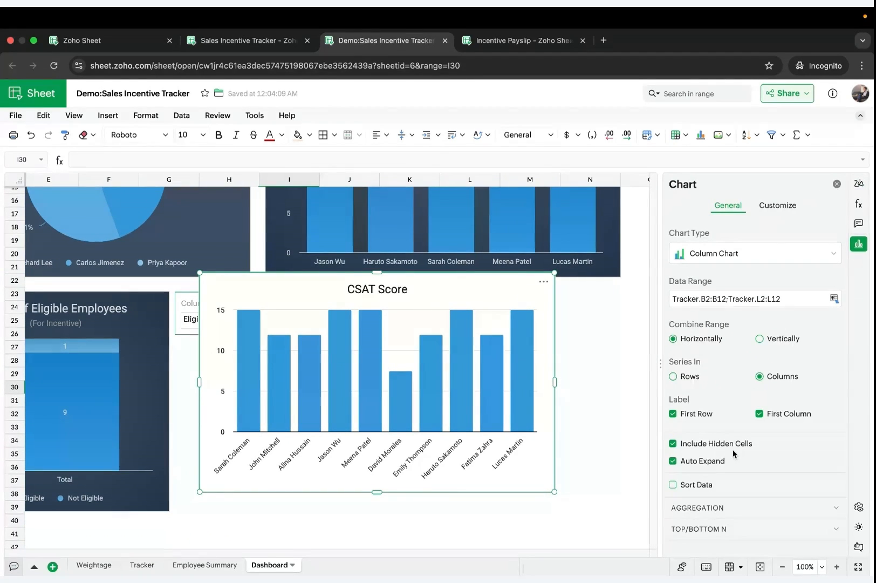
Show values as data labels on the CSAT Score chart and turn off its Y-axis major gridlines.
left_click(771, 210)
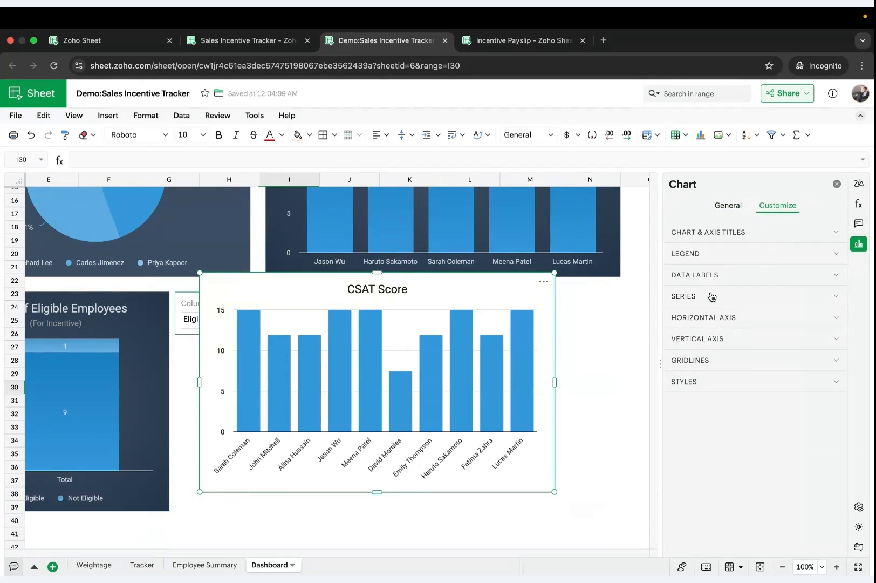
left_click(702, 275)
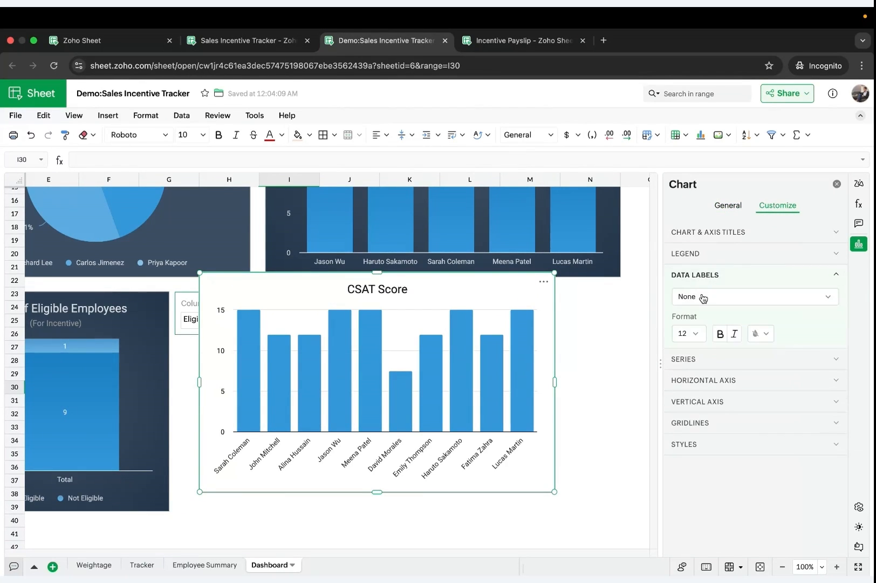
left_click(703, 296)
left_click(704, 338)
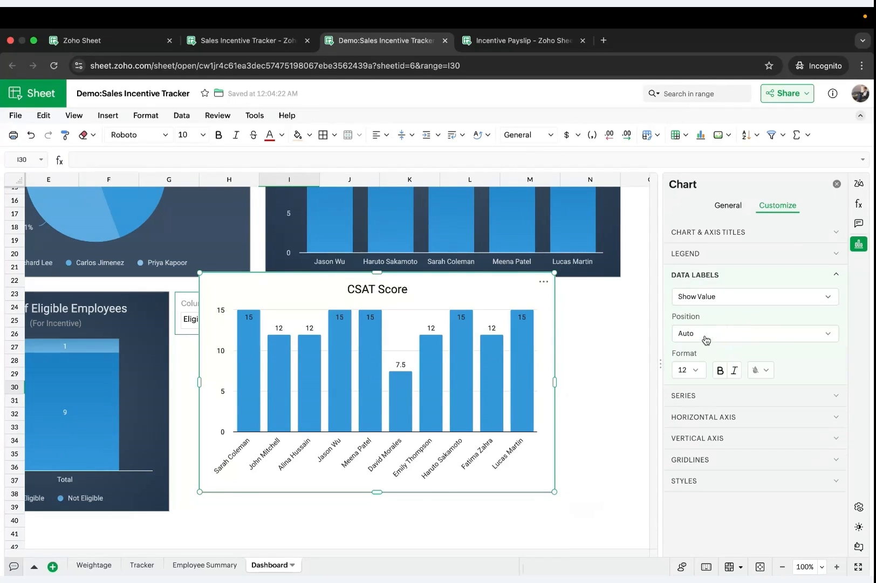
left_click(693, 460)
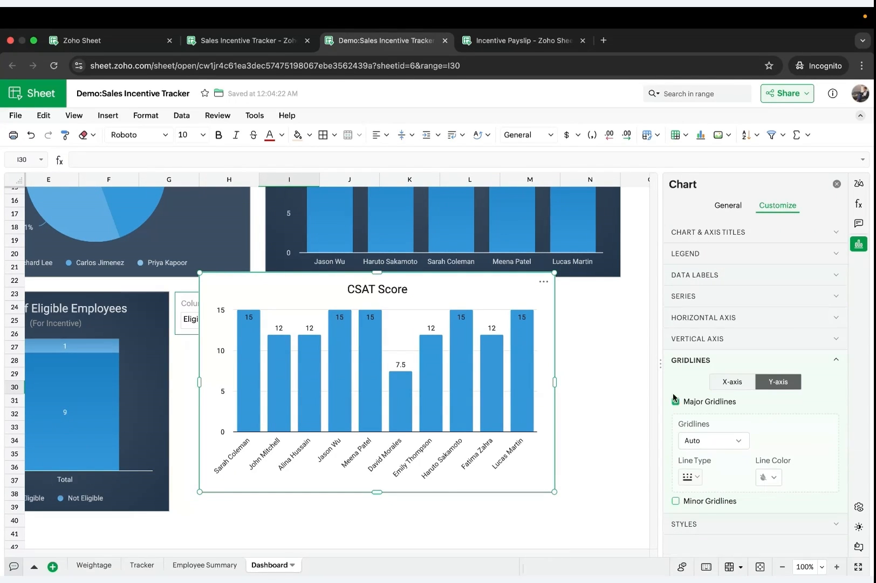
left_click(676, 402)
Give the CSAT Score chart a dark blue-grey background colour and turn on the gradient style.
left_click(686, 441)
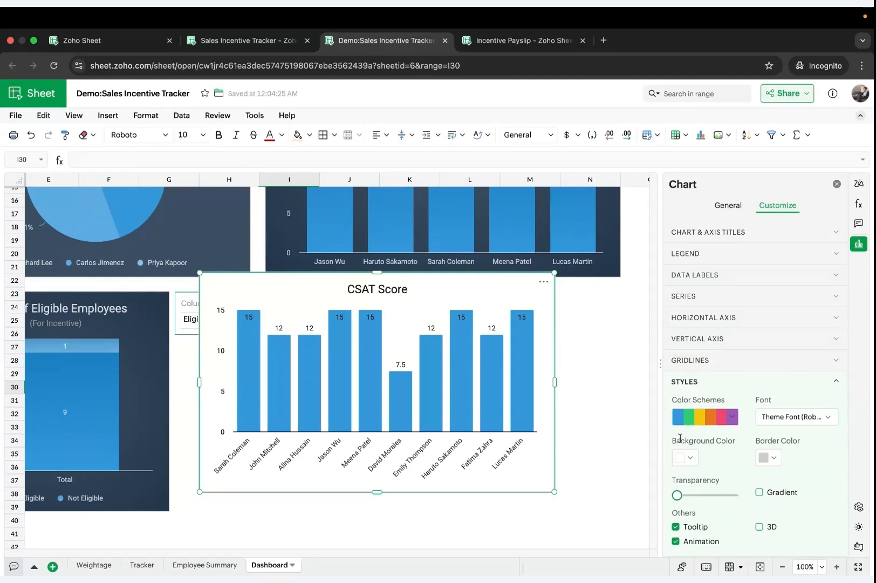
left_click(731, 421)
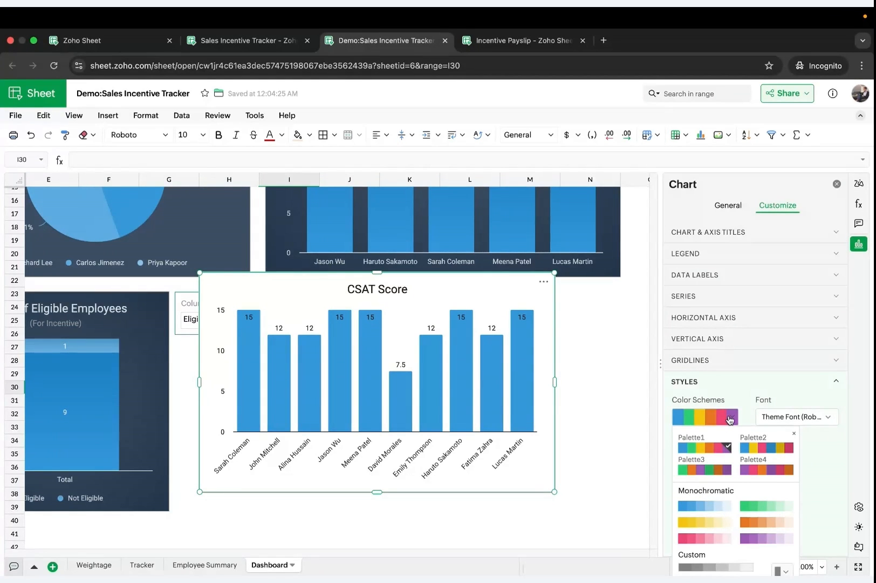
left_click(731, 420)
left_click(684, 457)
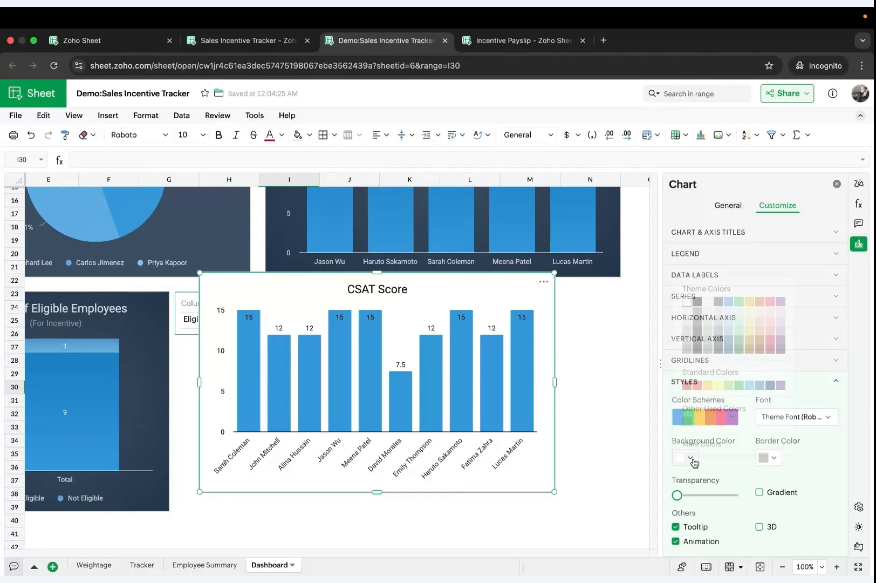
left_click(719, 296)
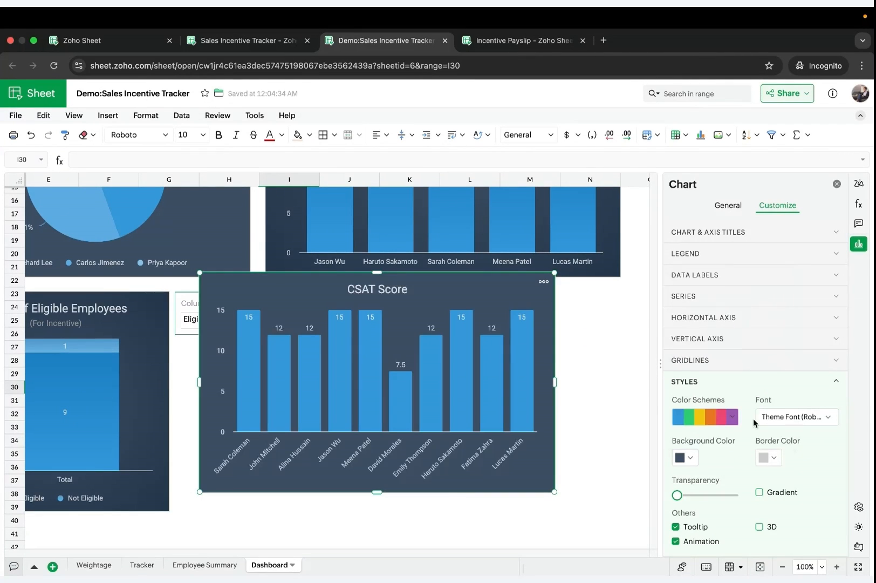
left_click(758, 494)
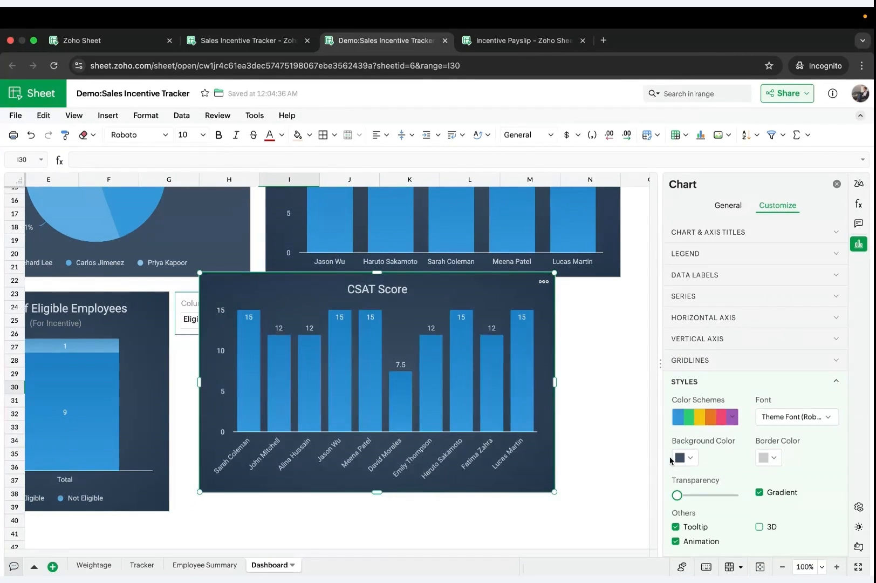
left_click(836, 184)
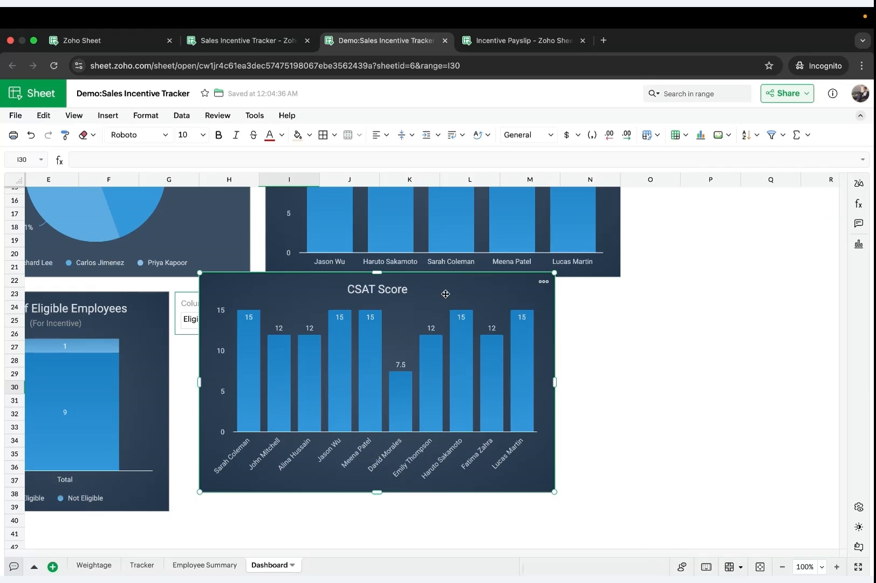
Change the CSAT Score chart's title to "CSAT Score per Employee".
left_click(766, 210)
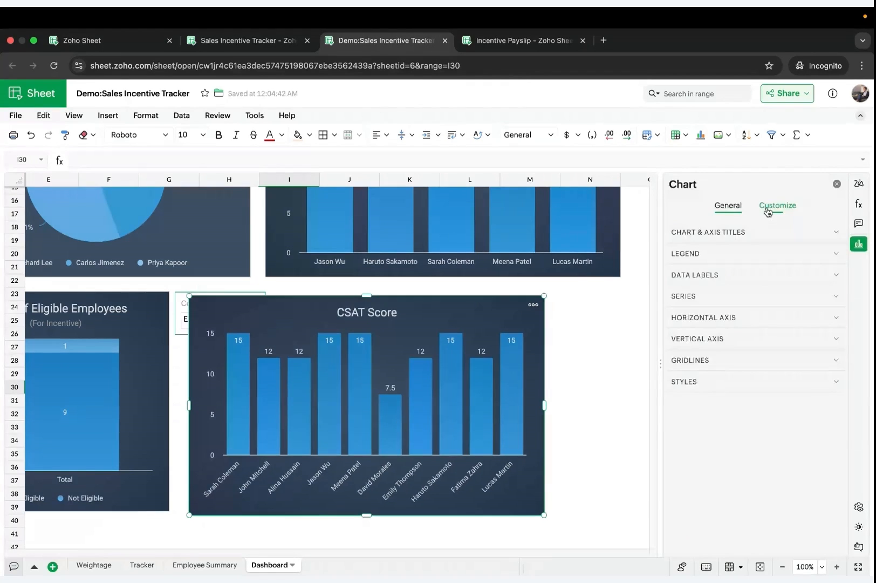
left_click(734, 233)
left_click(723, 273)
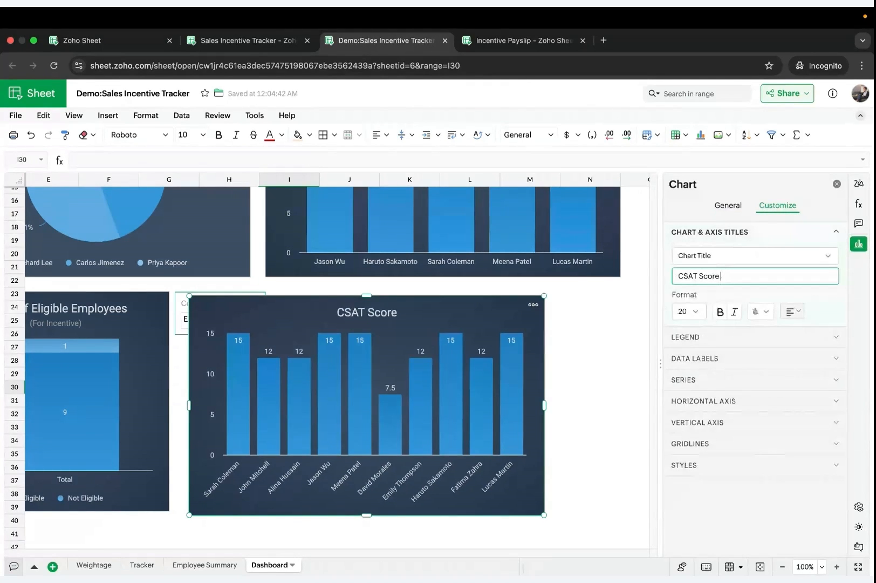
type("per")
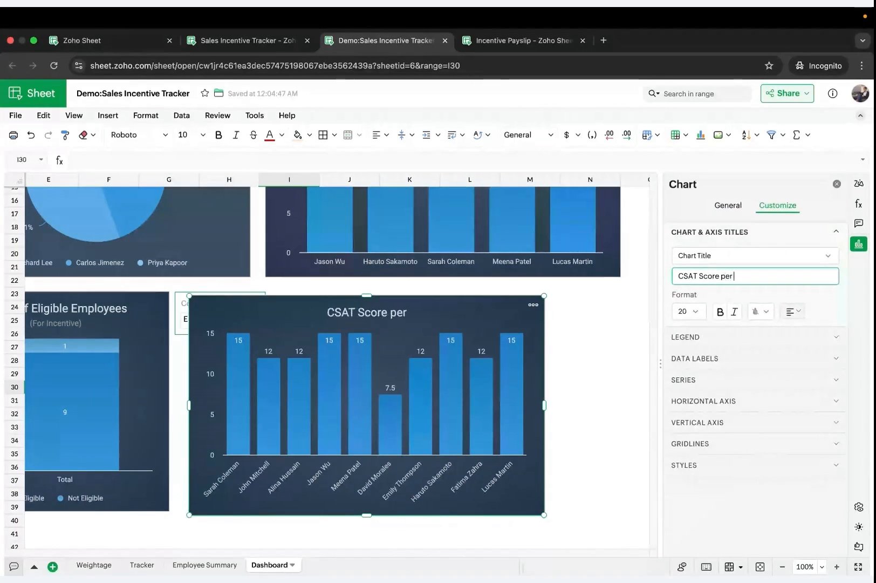
type(" Employ")
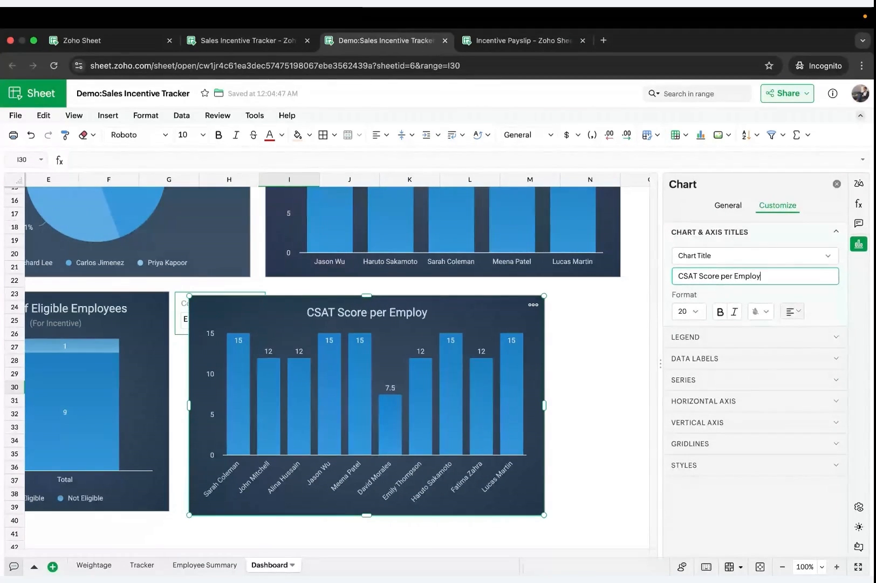
type("ee")
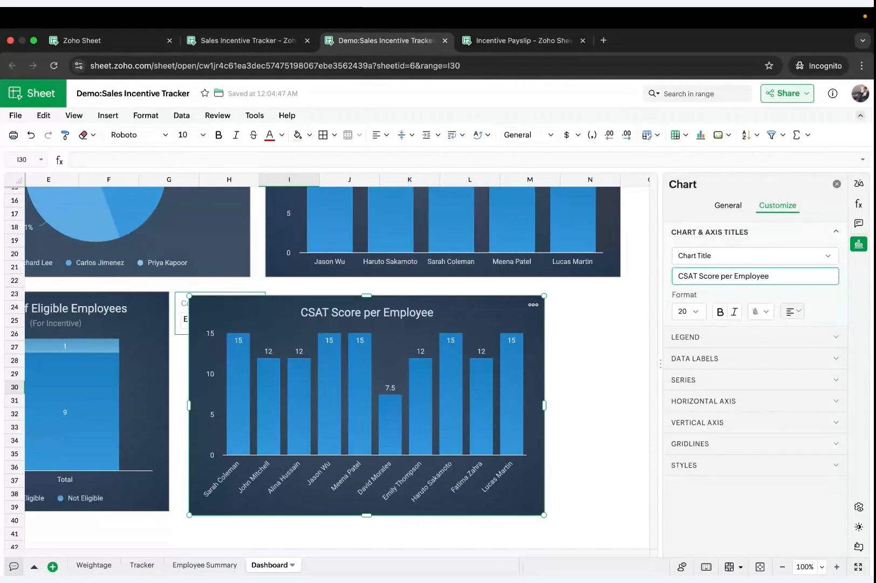
left_click(837, 184)
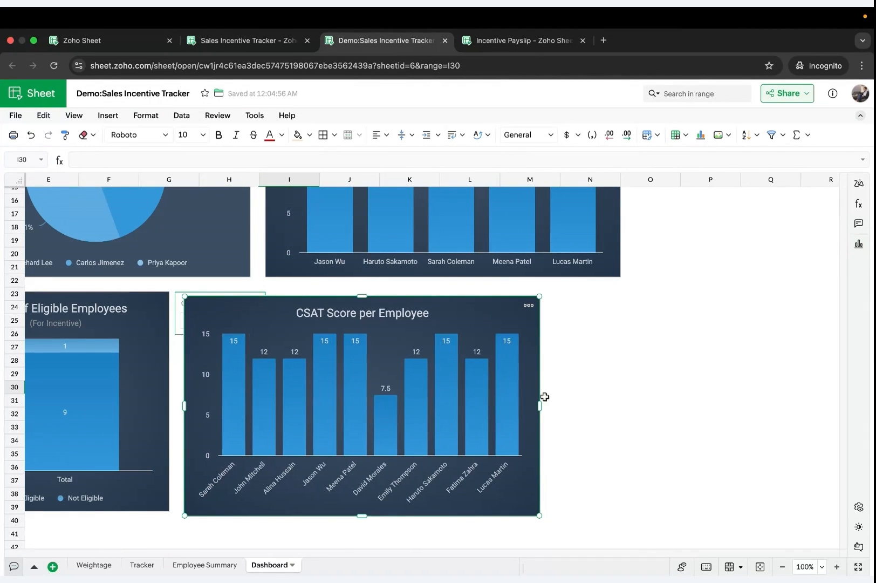
Widen the CSAT Score per Employee chart to the sign-ups chart's right edge and reduce its height slightly.
left_click_drag(544, 404, 621, 402)
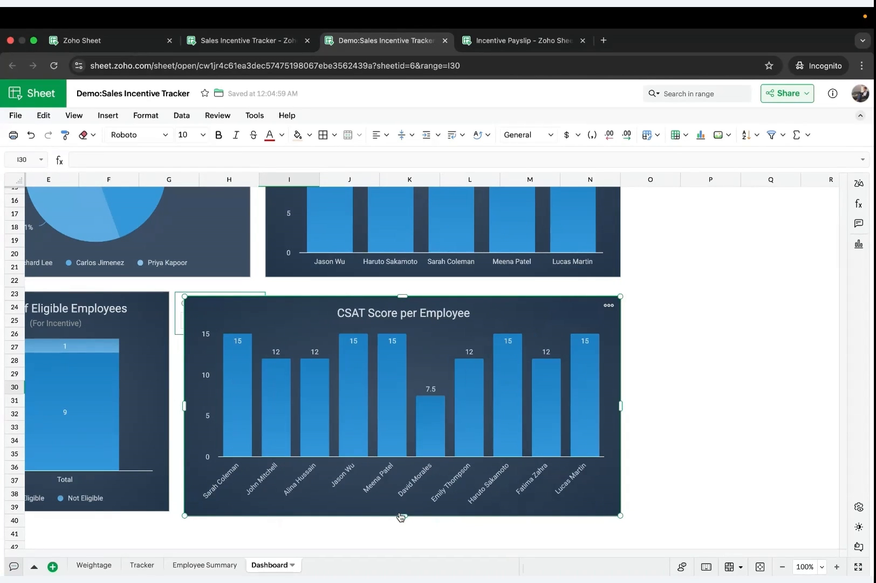
left_click_drag(404, 515, 403, 510)
Move the "Top 5 contributors to New Customer Sign-ups" chart closer to the pie chart and lower its top edge slightly.
scroll(379, 510, "left", 8)
scroll(379, 510, "up", 2)
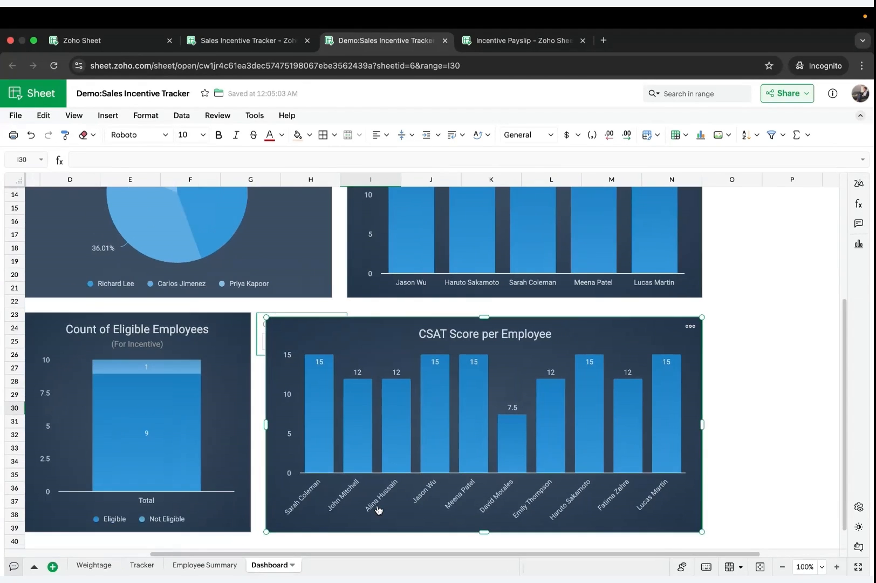
scroll(379, 510, "up", 5)
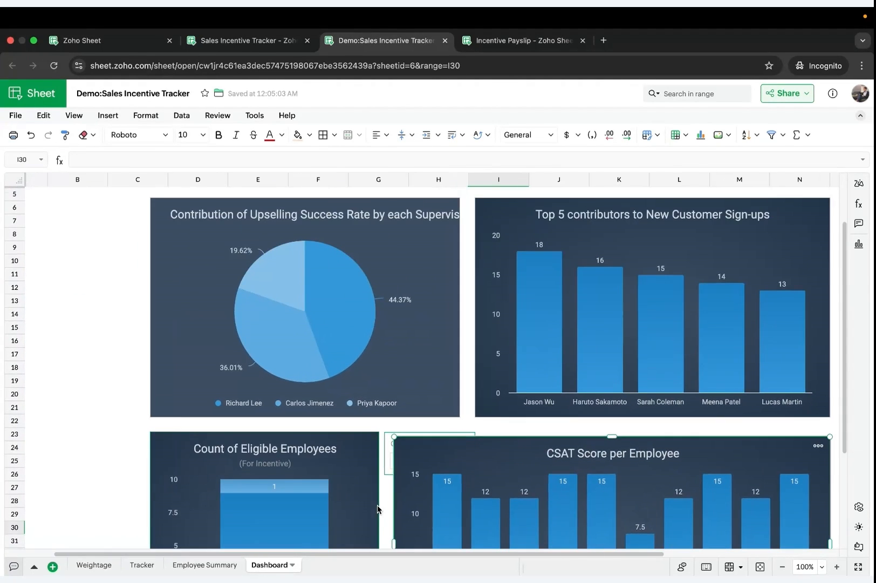
double_click(588, 279)
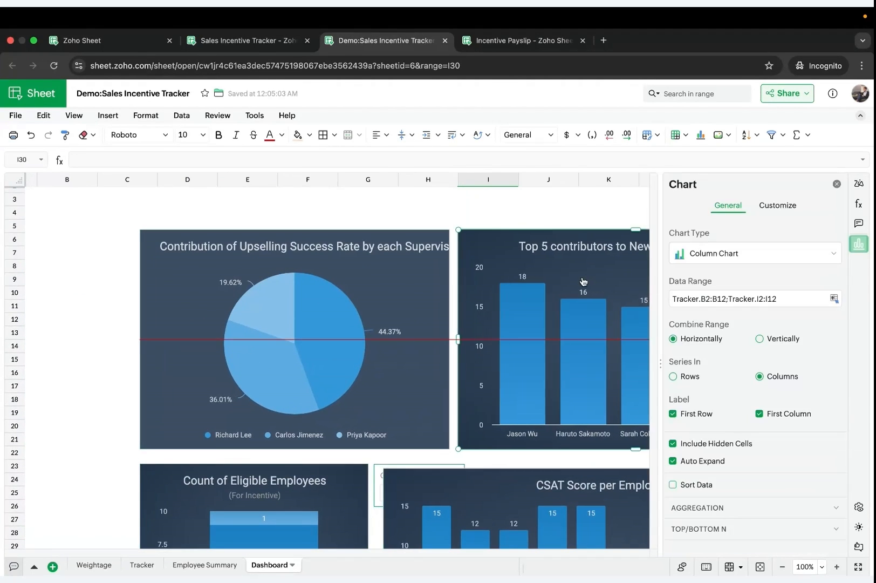
left_click(838, 185)
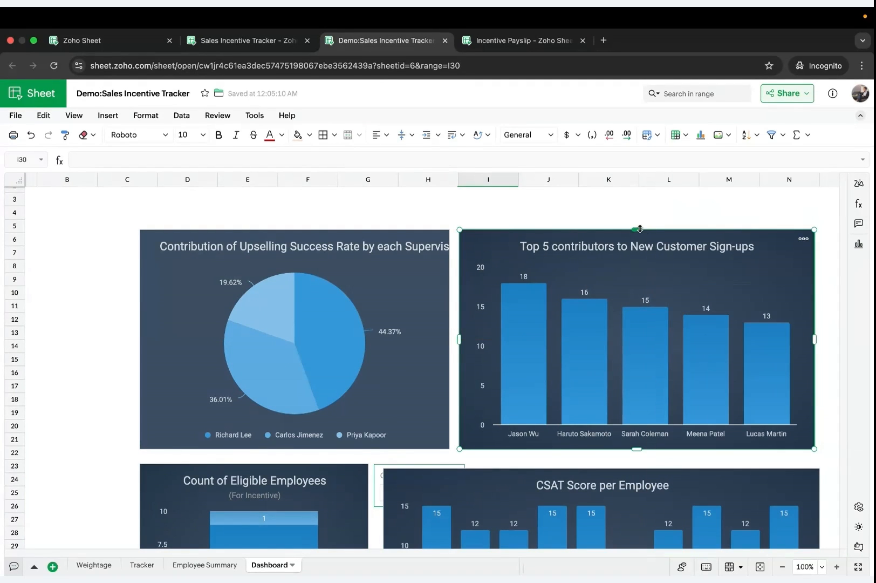
left_click_drag(637, 229, 637, 231)
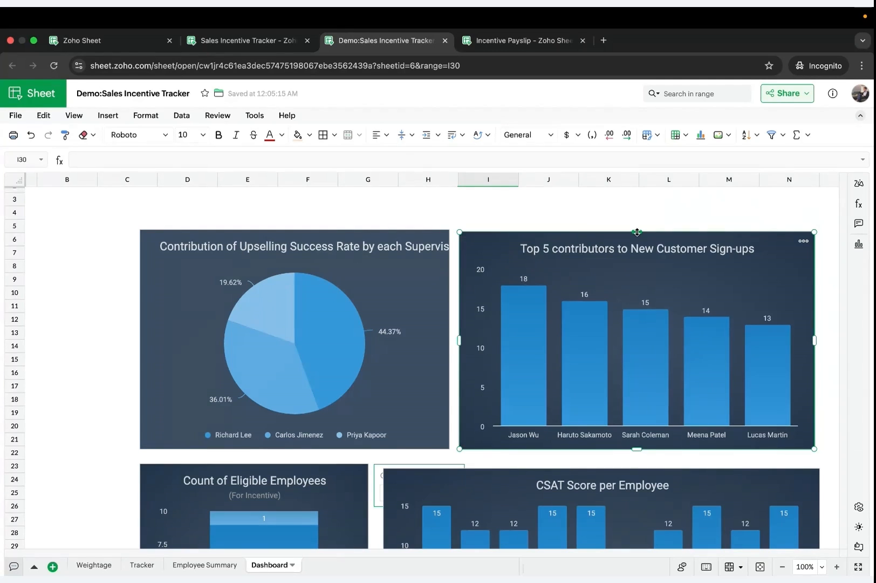
scroll(551, 313, "right", 2)
scroll(551, 313, "down", 1)
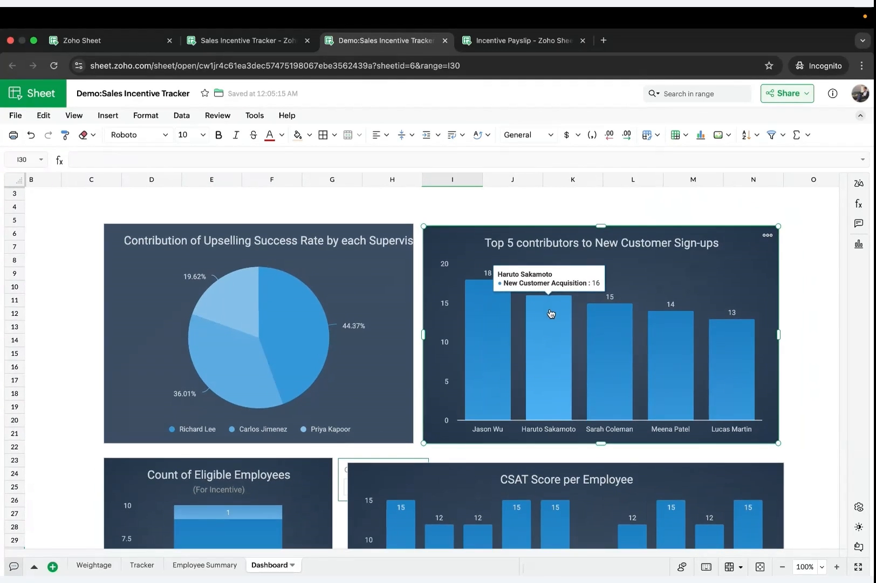
scroll(551, 314, "up", 1)
scroll(551, 314, "left", 1)
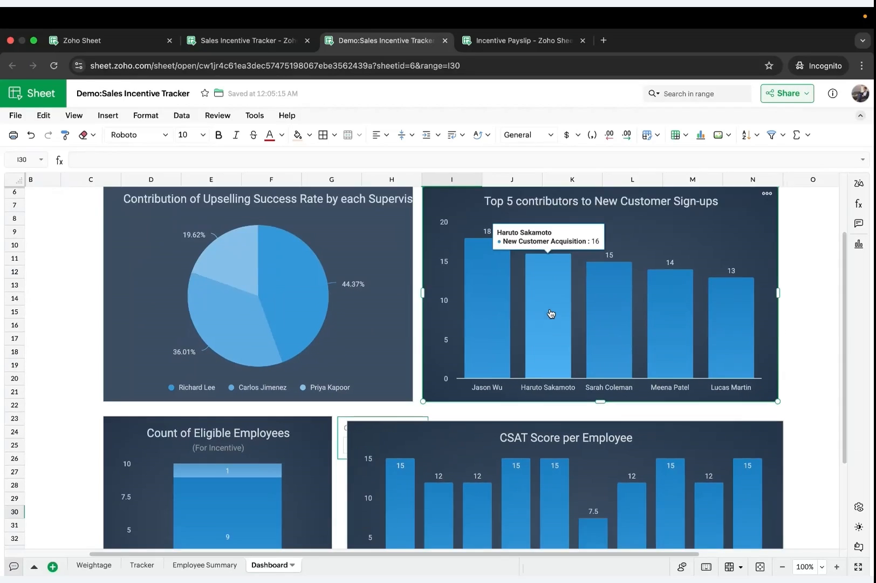
scroll(551, 313, "down", 5)
scroll(551, 311, "right", 1)
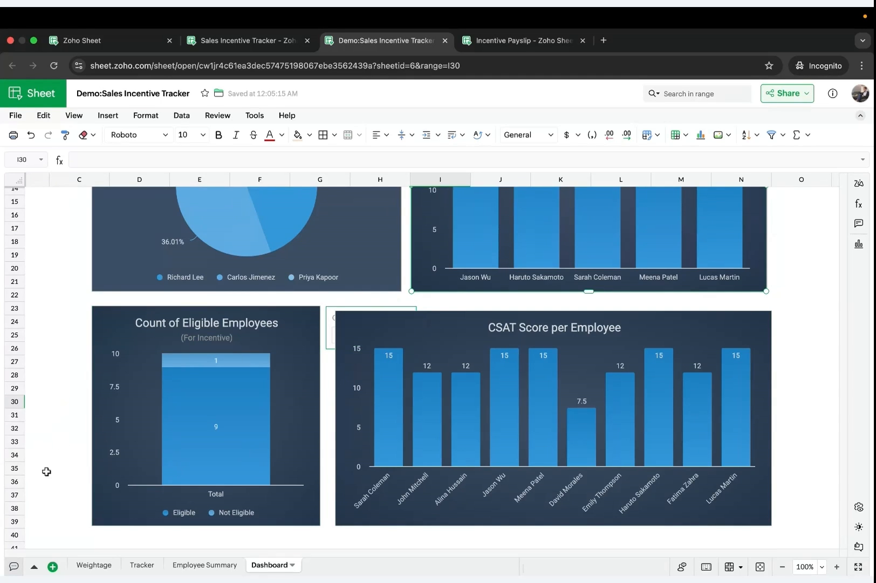
Add a new sheet to the workbook and name it Eligible.
left_click(52, 566)
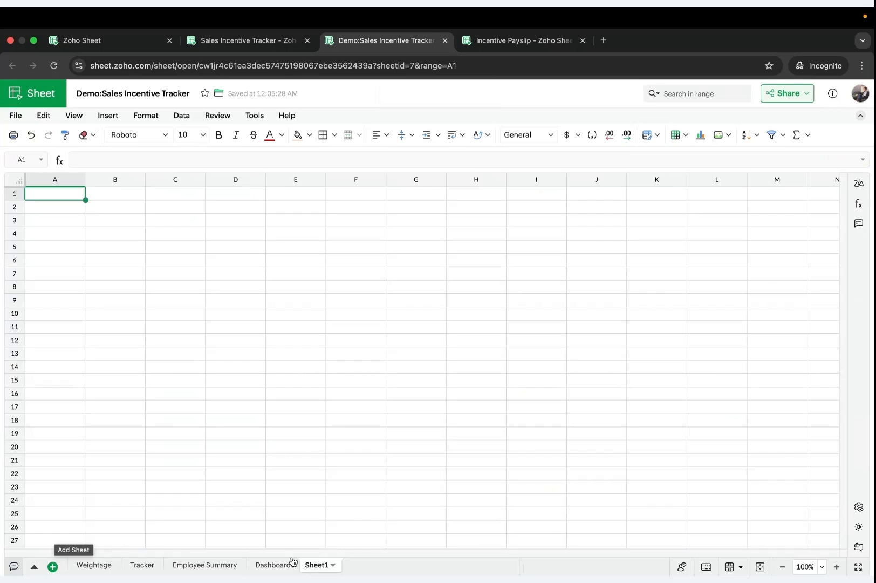
double_click(318, 563)
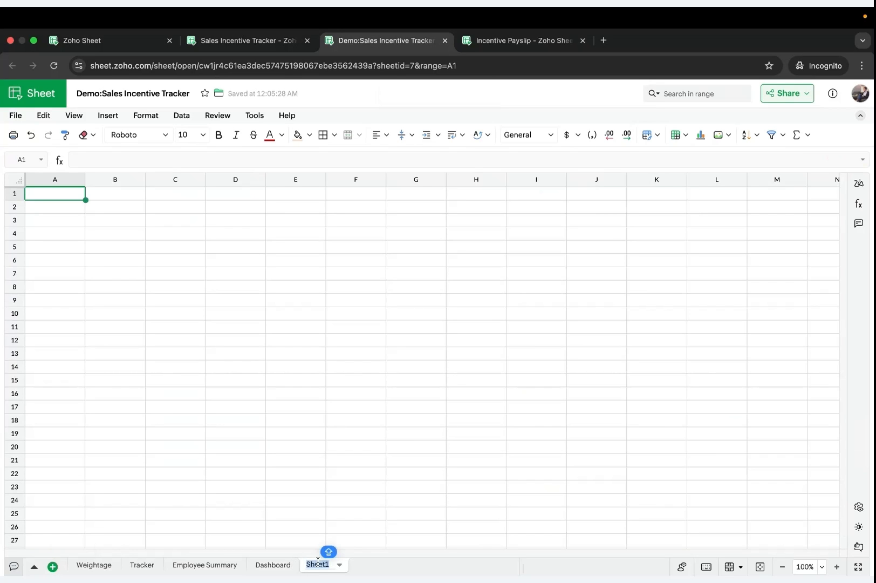
type("Eligible")
key("Return")
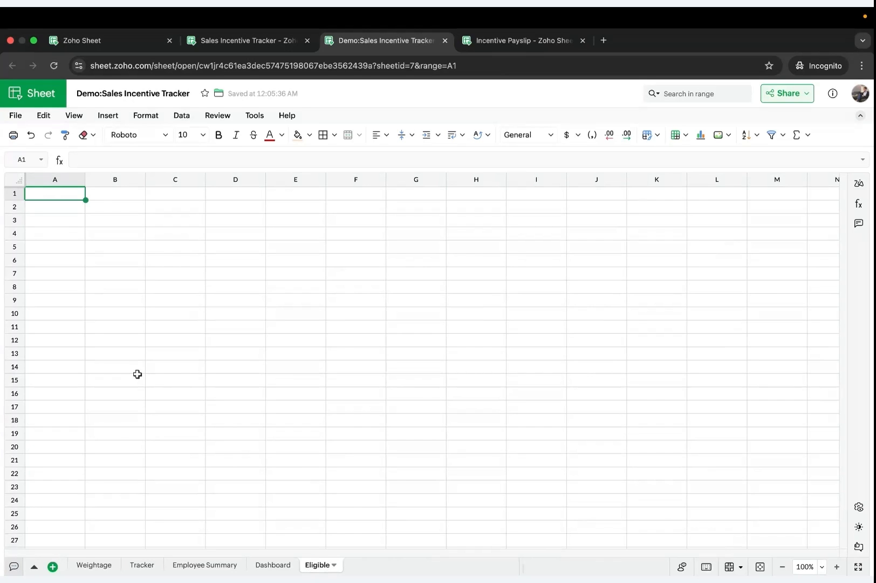
Copy header row 2 of the Tracker sheet into row 1 of the Eligible sheet.
left_click(142, 565)
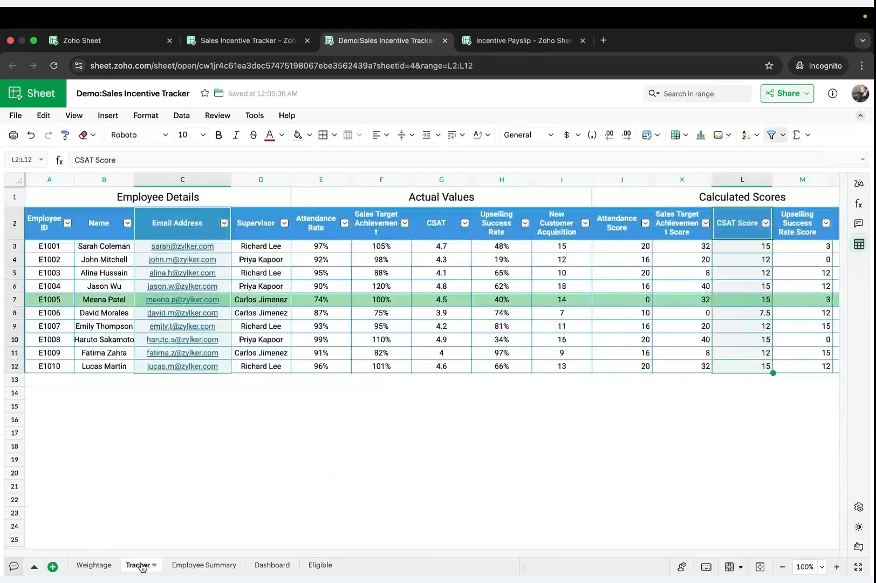
left_click(11, 224)
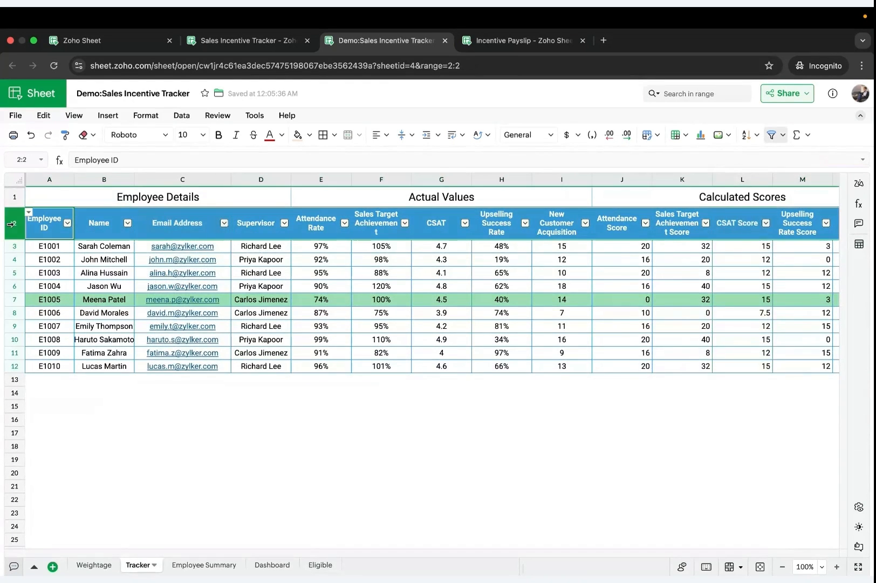
left_click(315, 566)
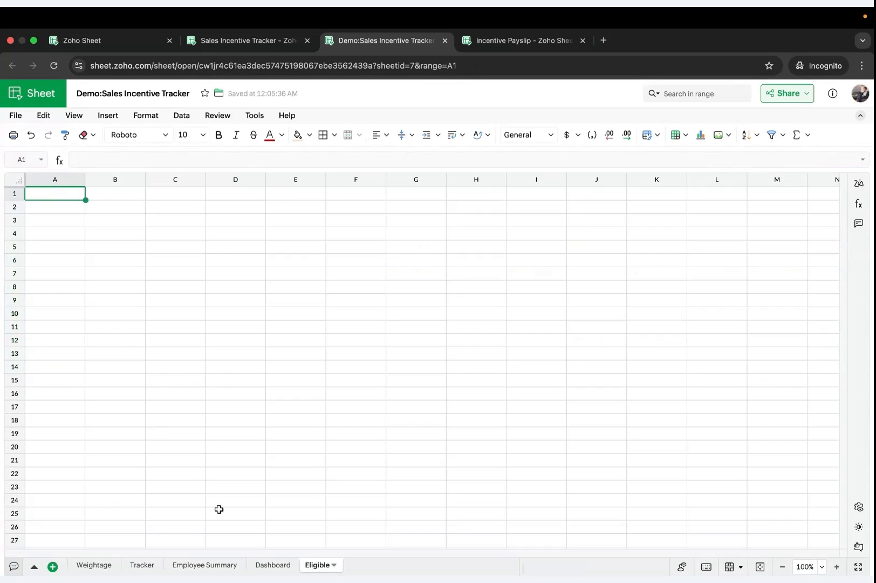
key("ctrl+v")
left_click(13, 207)
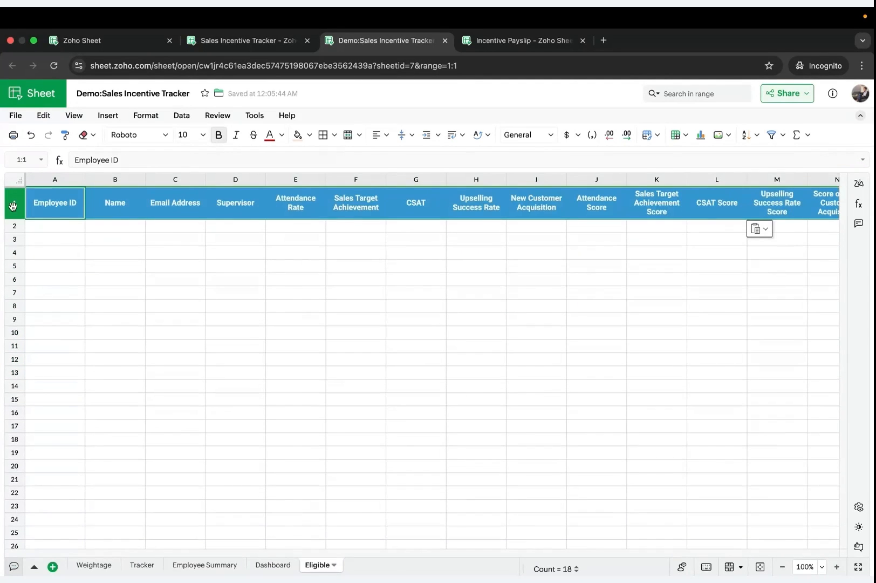
Enter =FILTER(Table1,Table1[Eligibility]="Eligible") in cell A2 of the Eligible sheet.
left_click(56, 226)
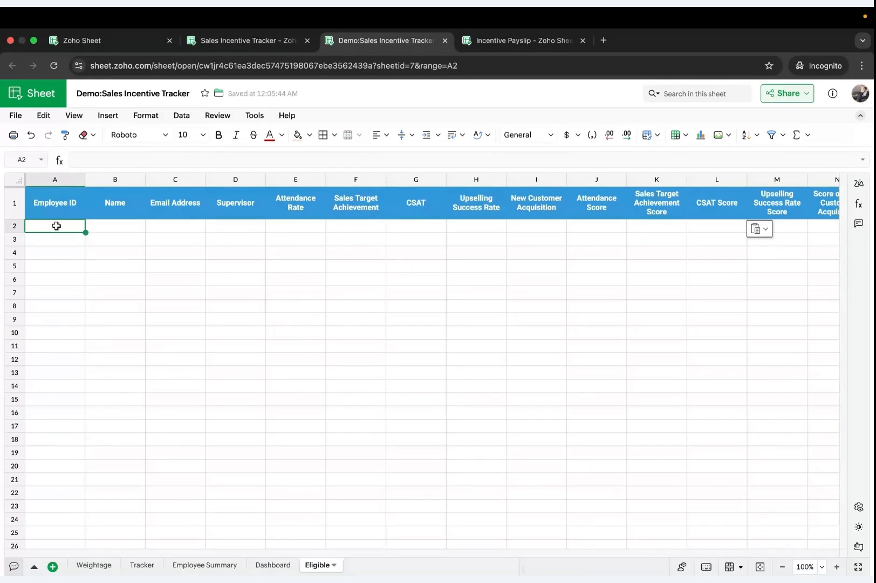
type("=fil")
left_click(59, 242)
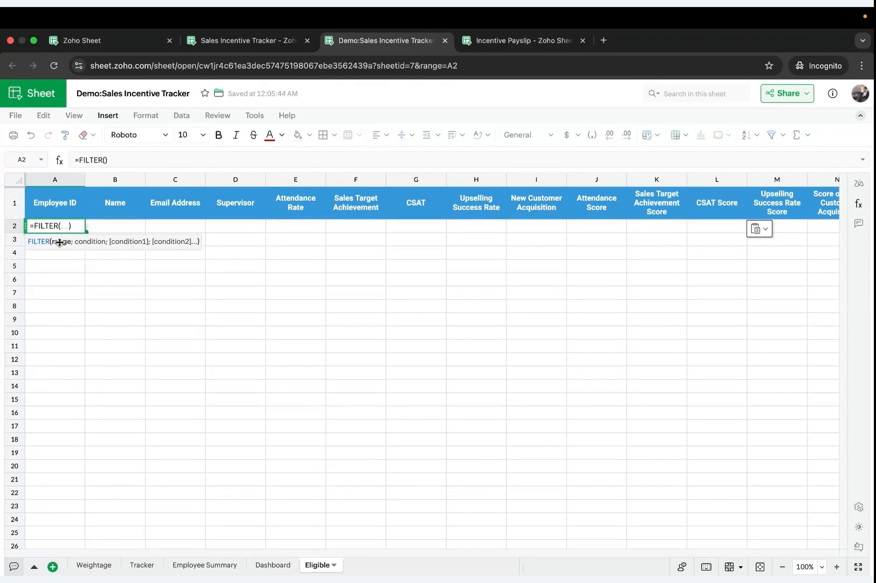
type("tab")
left_click(52, 258)
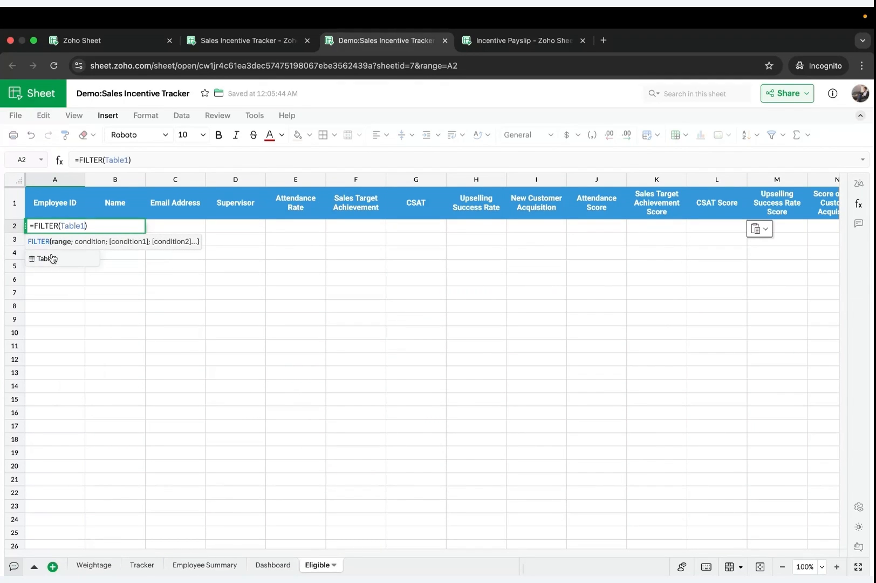
type(",tb")
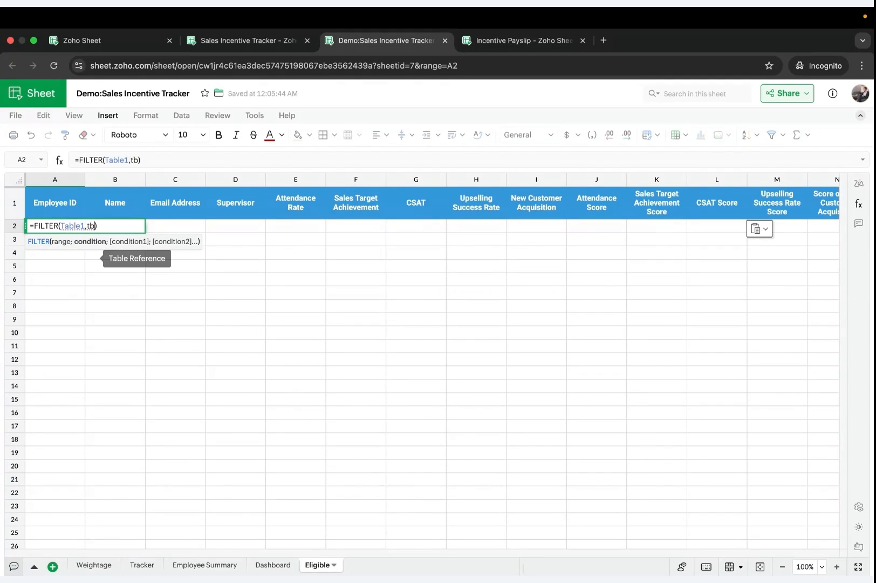
key("BackSpace")
type("able1[")
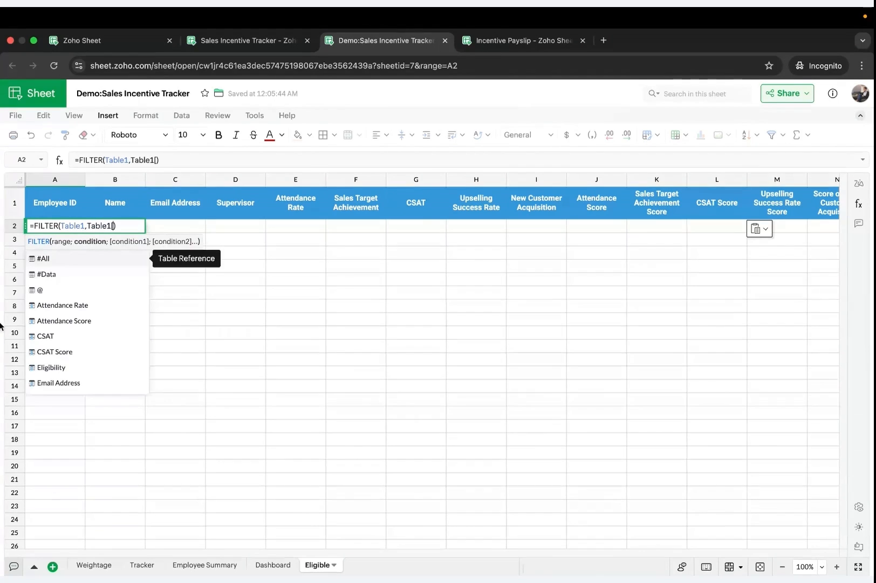
left_click(43, 368)
type("]")
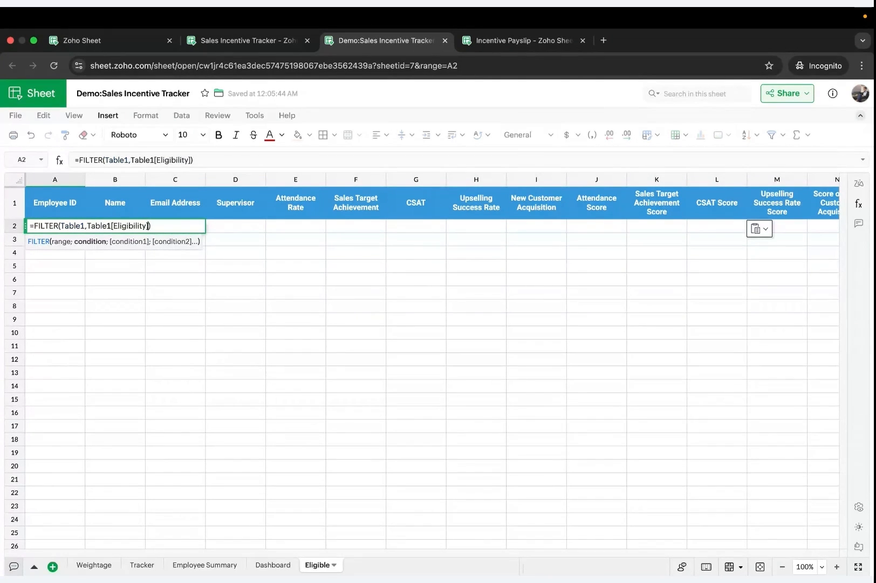
type("=\"Eligible\"")
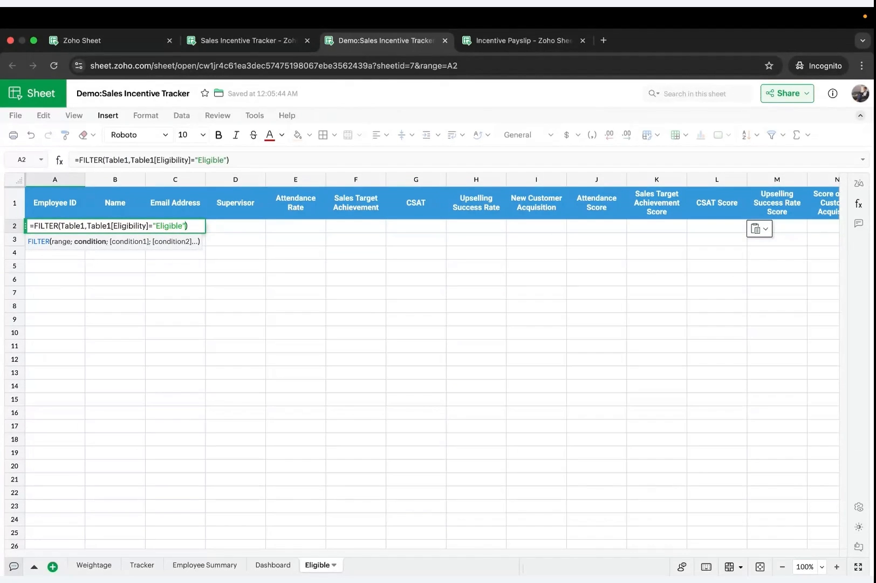
key("Return")
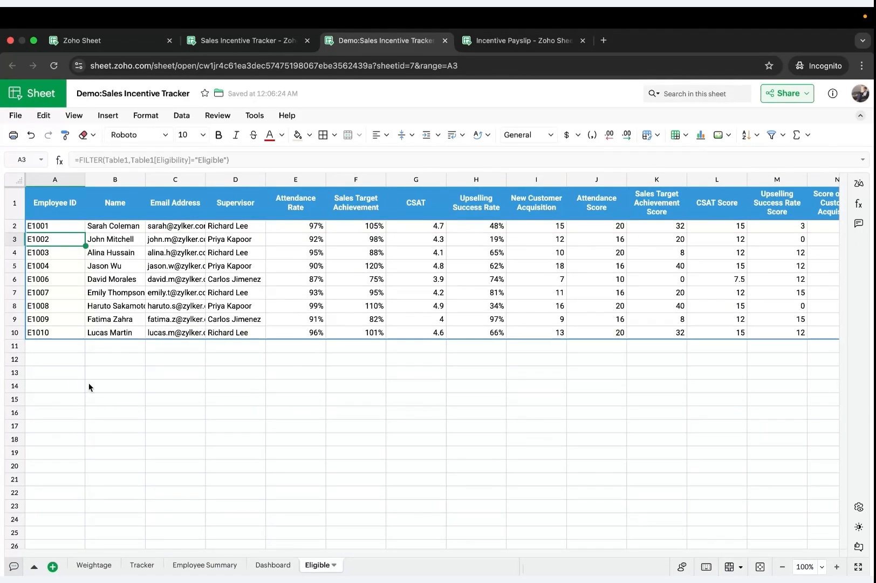
left_click(113, 372)
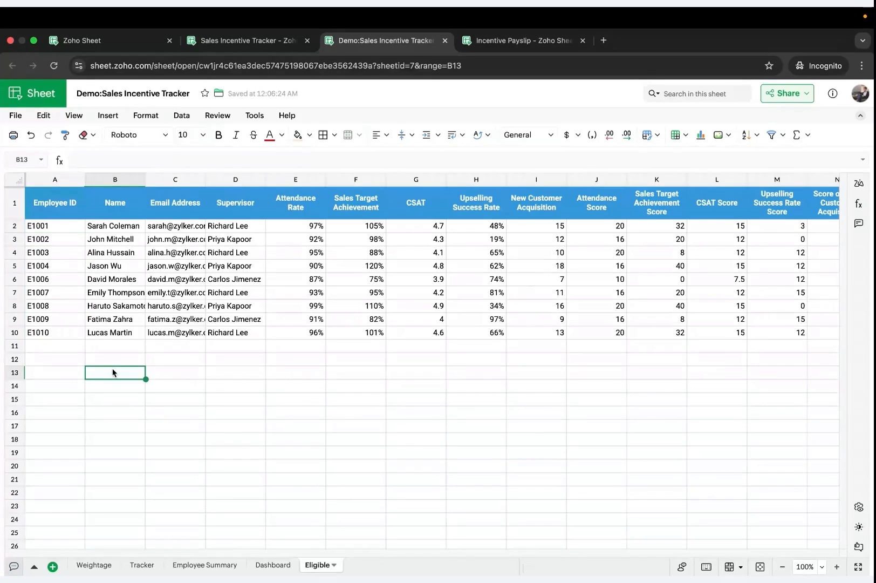
Switch to the Incentive Payslip spreadsheet, select the blank cell beside Employee ID, and open the merge template configuration.
left_click(485, 48)
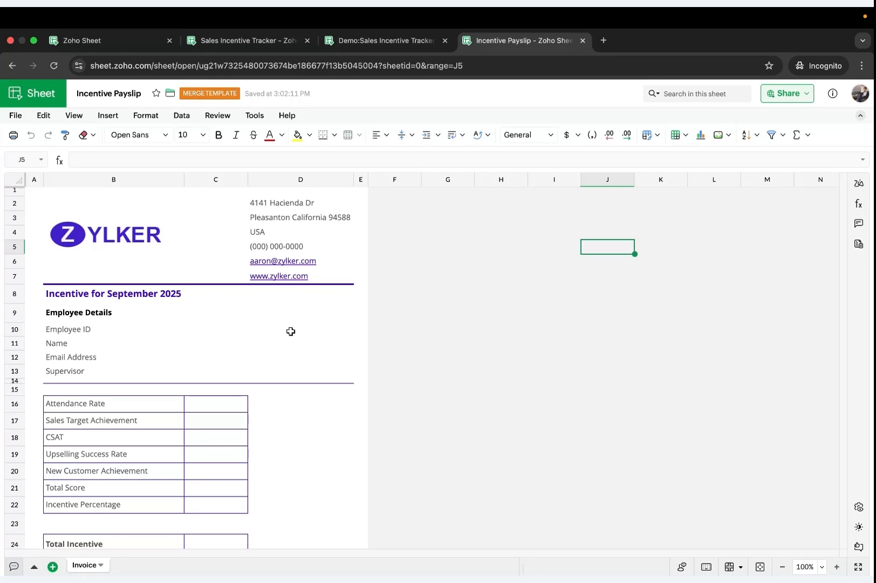
scroll(193, 361, "down", 3)
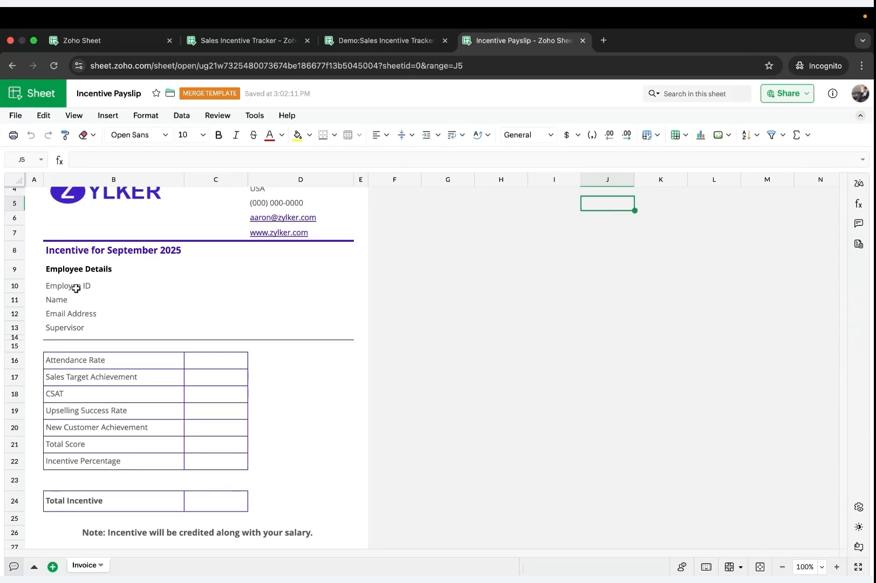
left_click(160, 288)
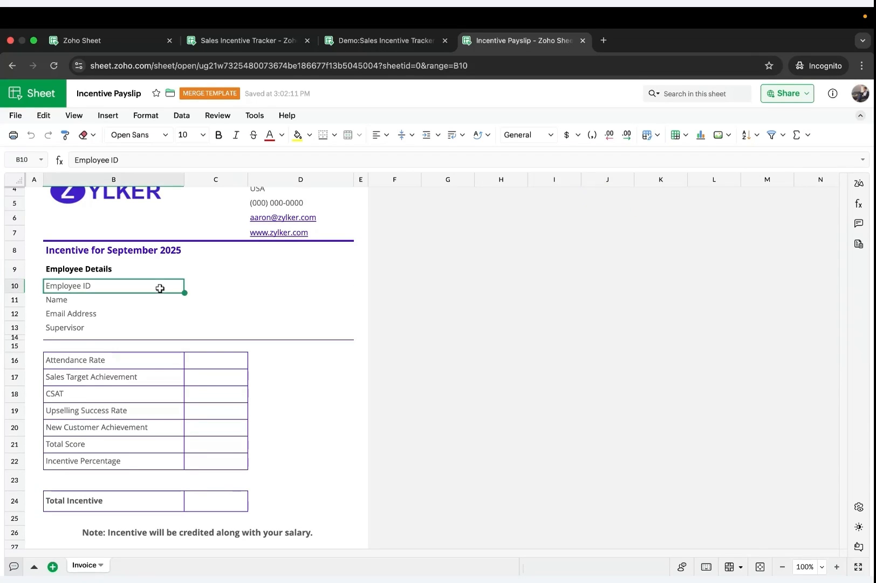
left_click(211, 287)
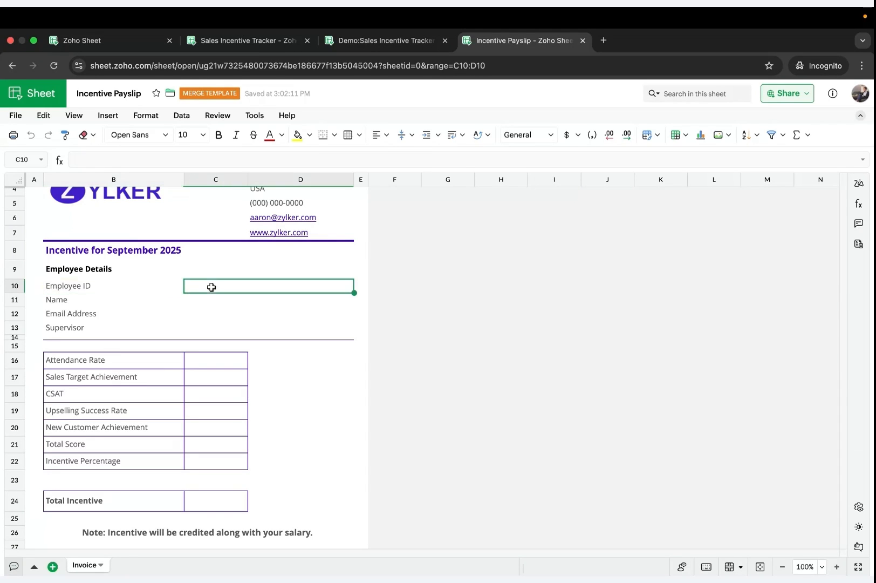
left_click(261, 119)
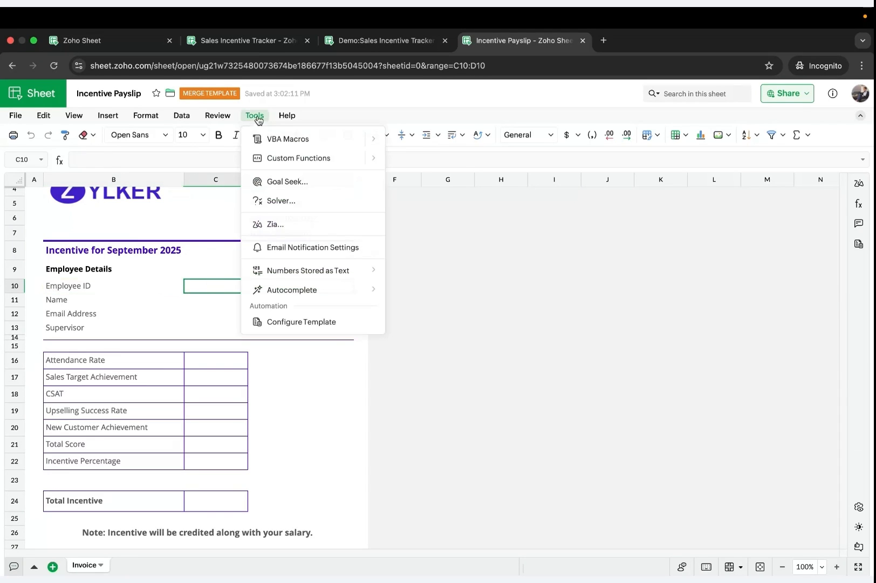
left_click(284, 319)
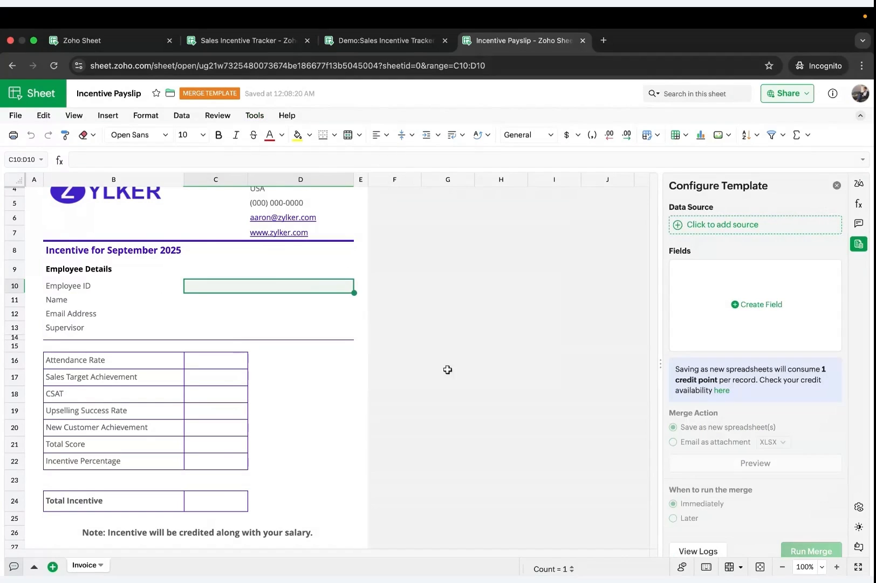
Add the Eligible sheet of the Zoho Sheet file Demo:Sales Incentive Tracker as the data source, mapping all its headers as fields.
left_click(719, 227)
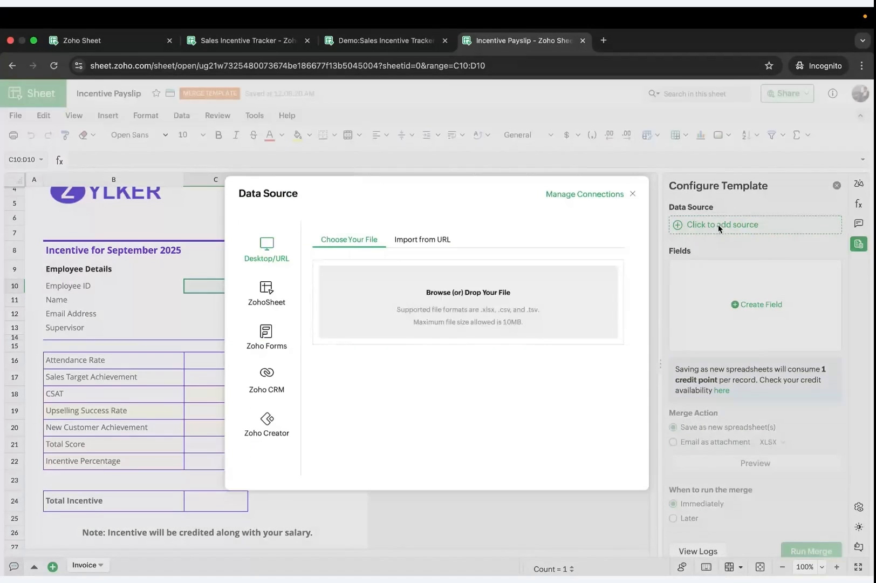
left_click(274, 295)
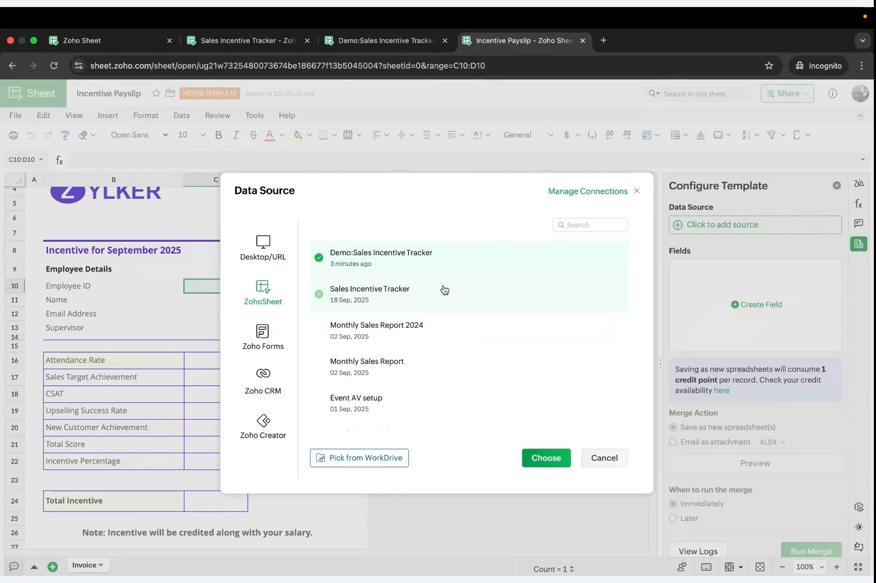
left_click(538, 451)
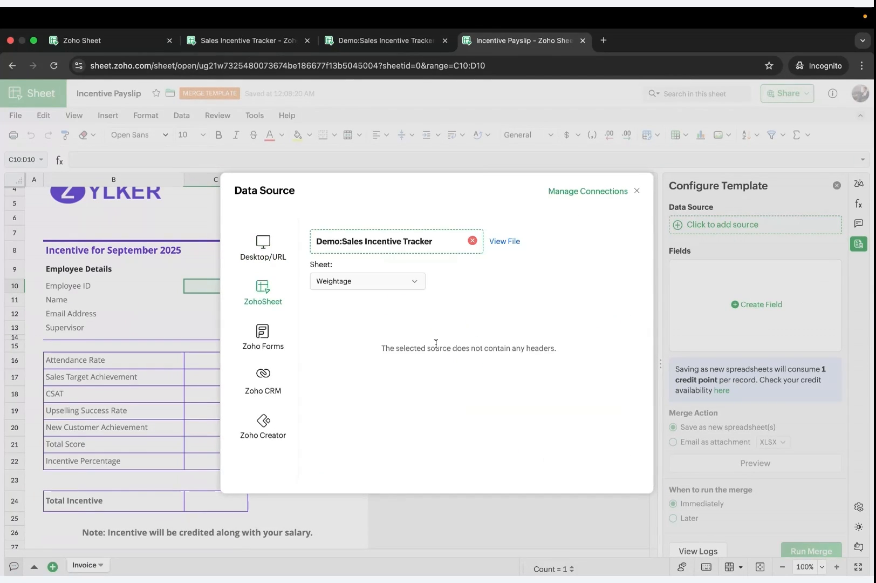
left_click(389, 285)
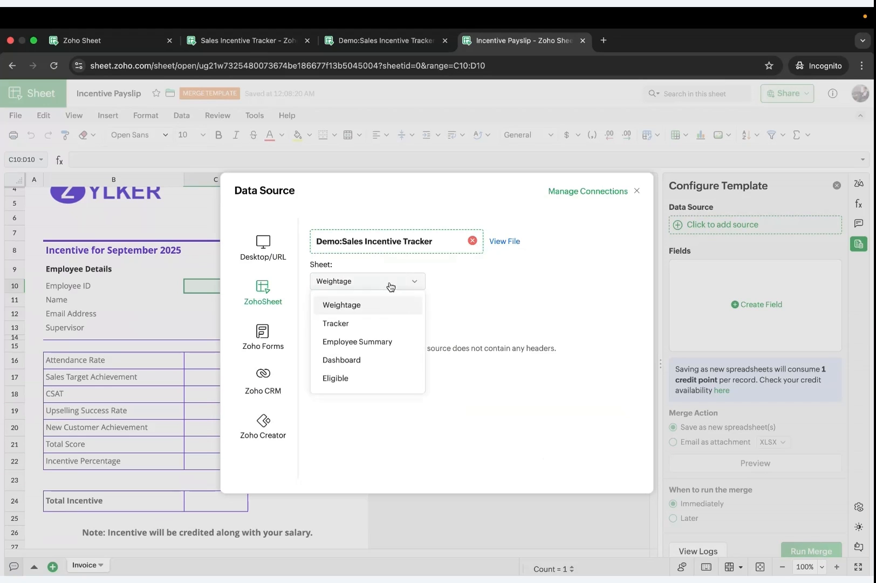
left_click(352, 379)
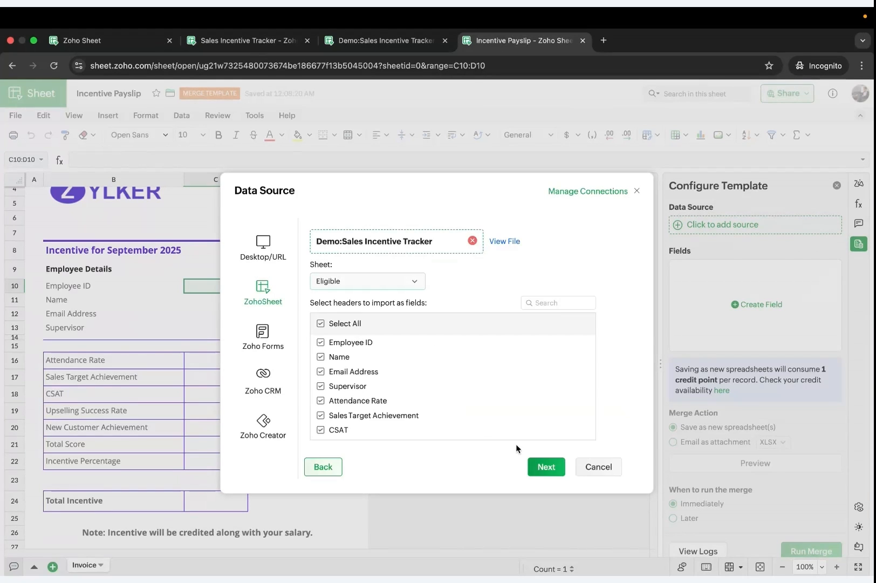
left_click(546, 470)
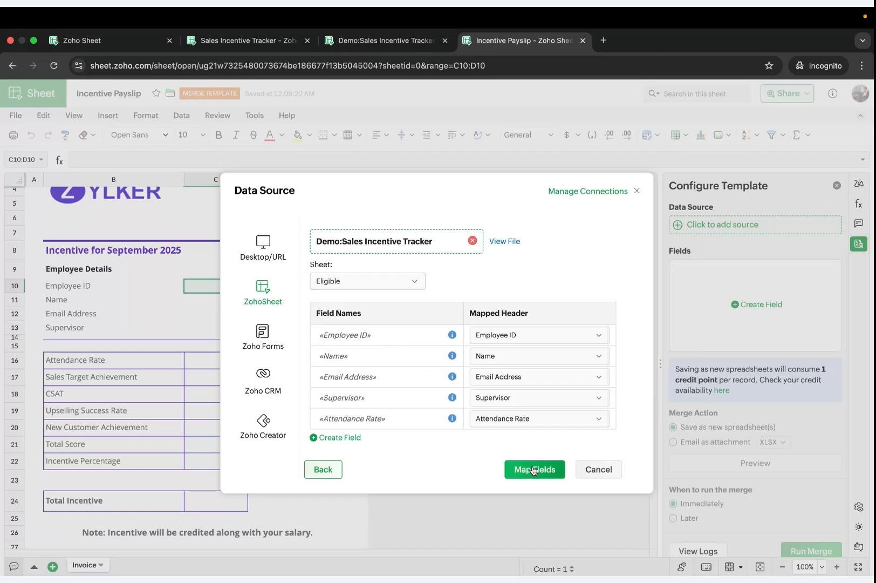
left_click(533, 469)
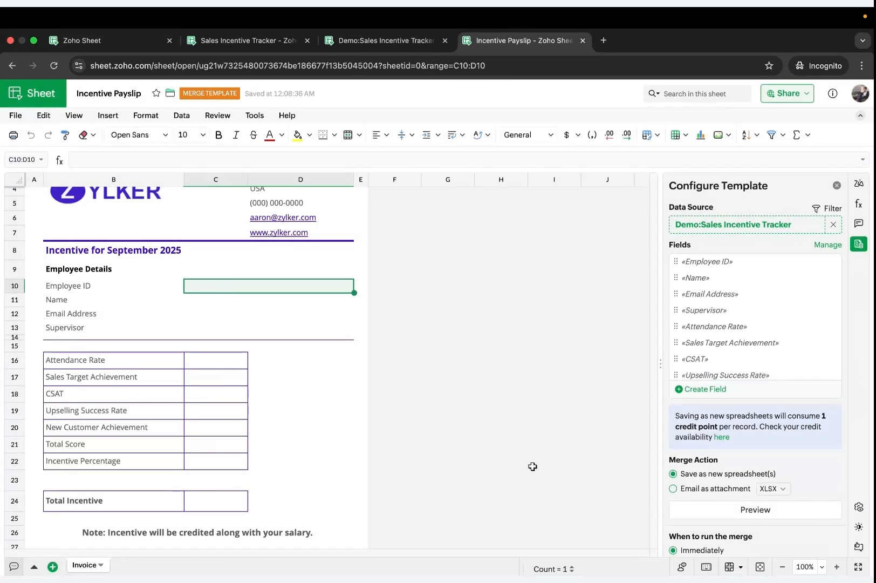
Insert the Employee ID merge field in C10 and the Name merge field in C11 of the payslip.
mouse_move(808, 267)
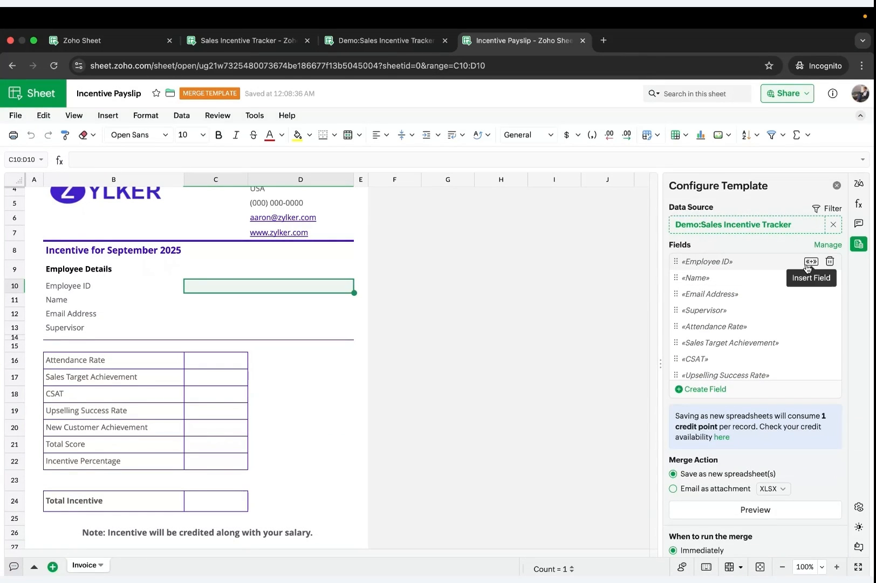
left_click(808, 267)
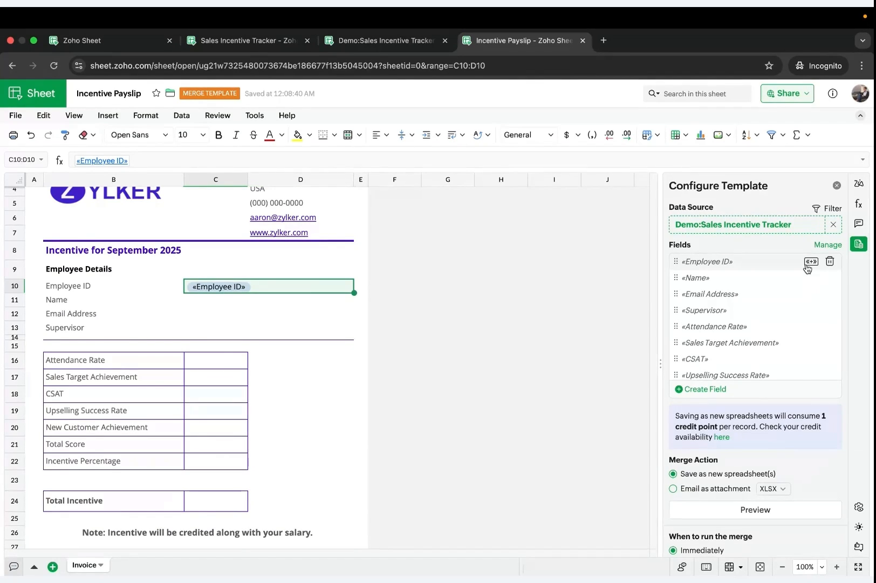
mouse_move(810, 279)
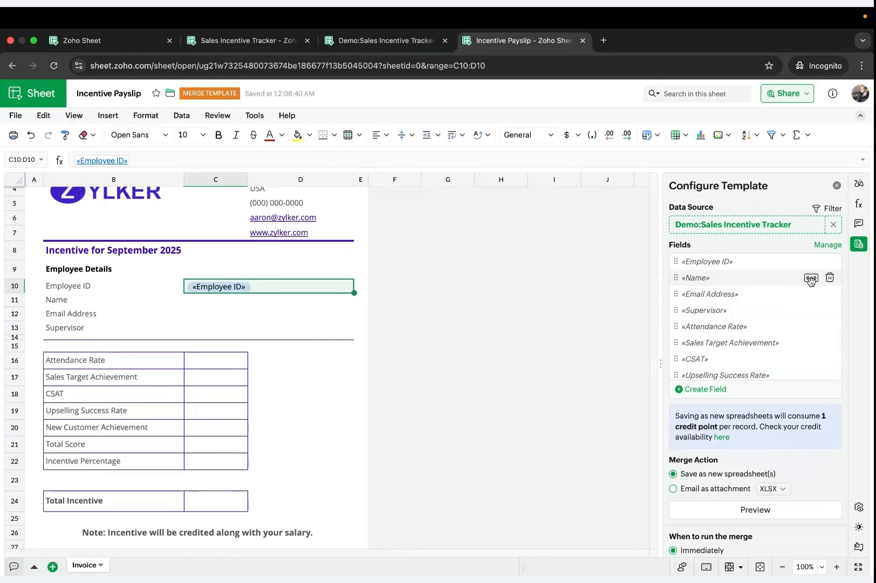
left_click(202, 302)
mouse_move(792, 279)
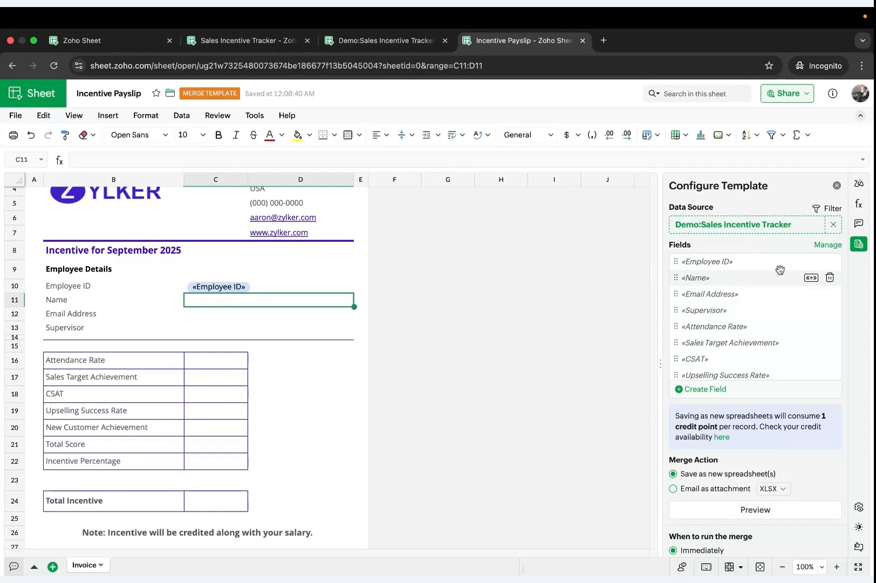
left_click(809, 278)
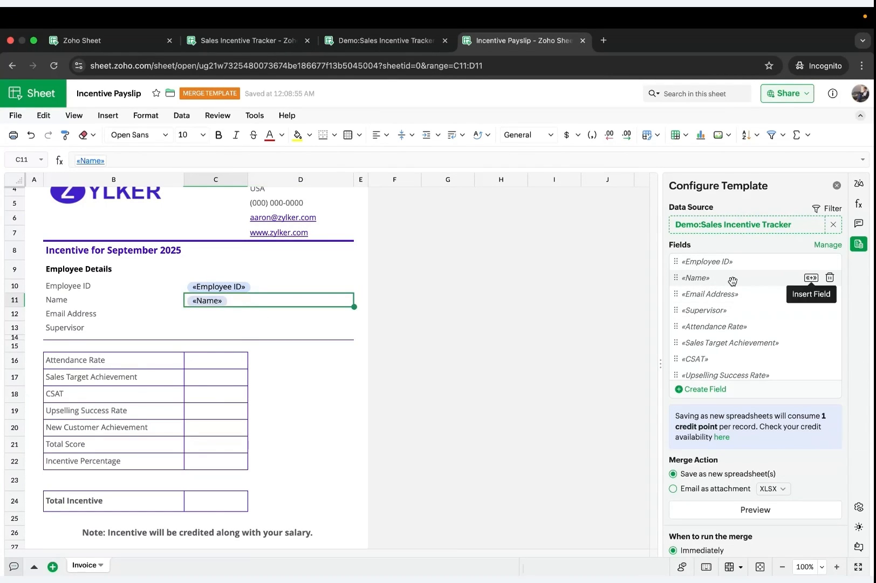
Insert the Email Address merge field in C12 and the Supervisor merge field in C13.
left_click(201, 315)
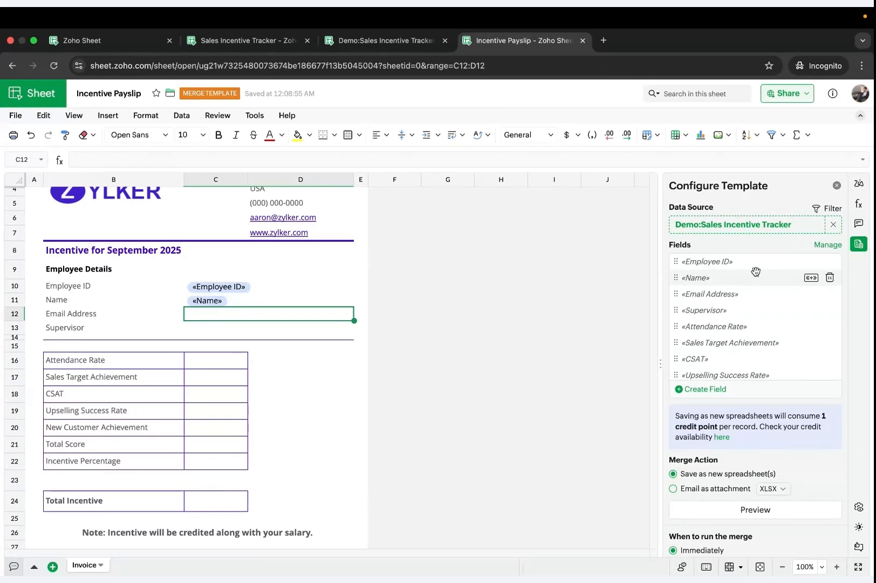
mouse_move(798, 299)
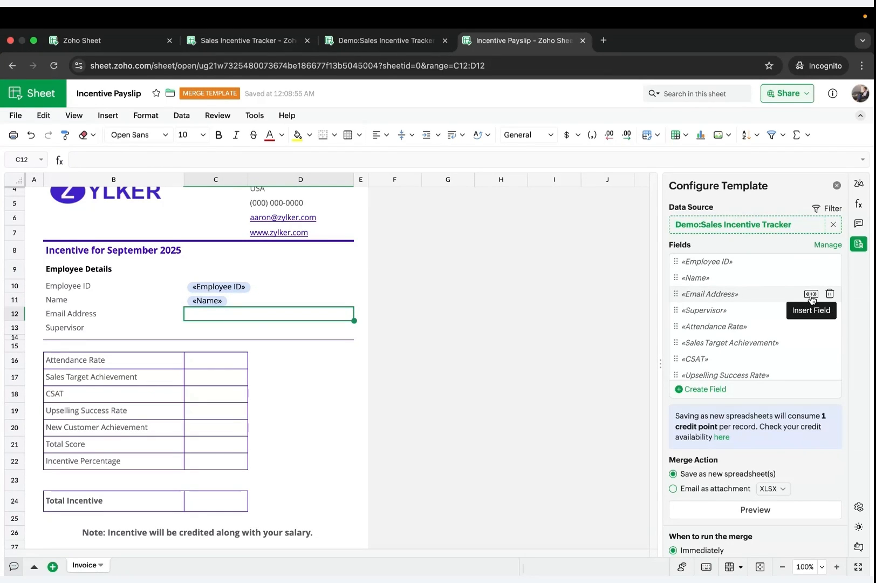
left_click(811, 297)
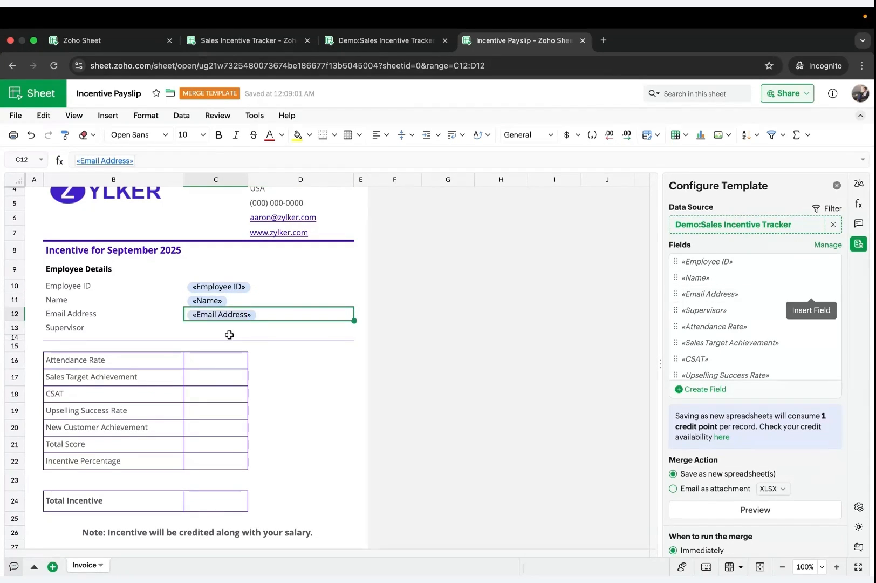
left_click(206, 331)
mouse_move(723, 304)
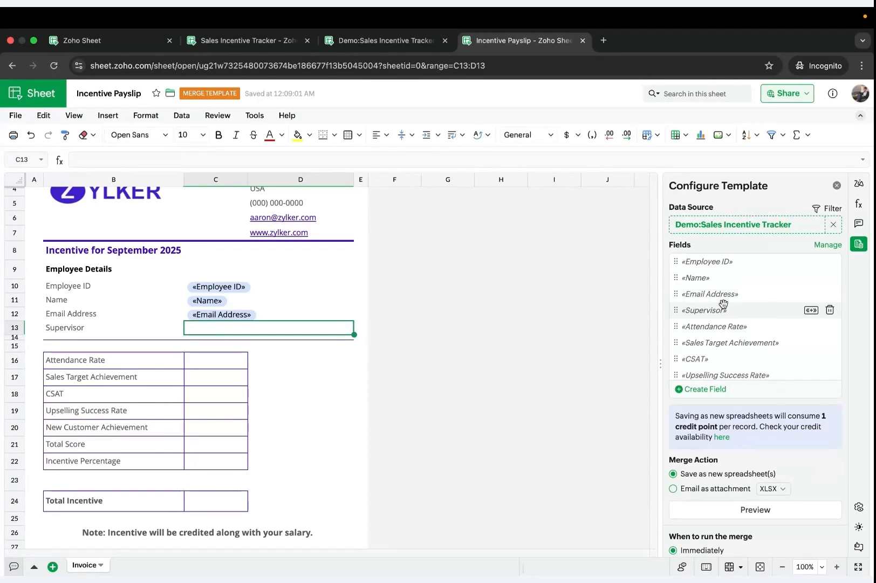
left_click(810, 312)
Insert the Attendance Rate merge field in C16 and the Sales Target Achievement merge field in C17.
left_click(211, 360)
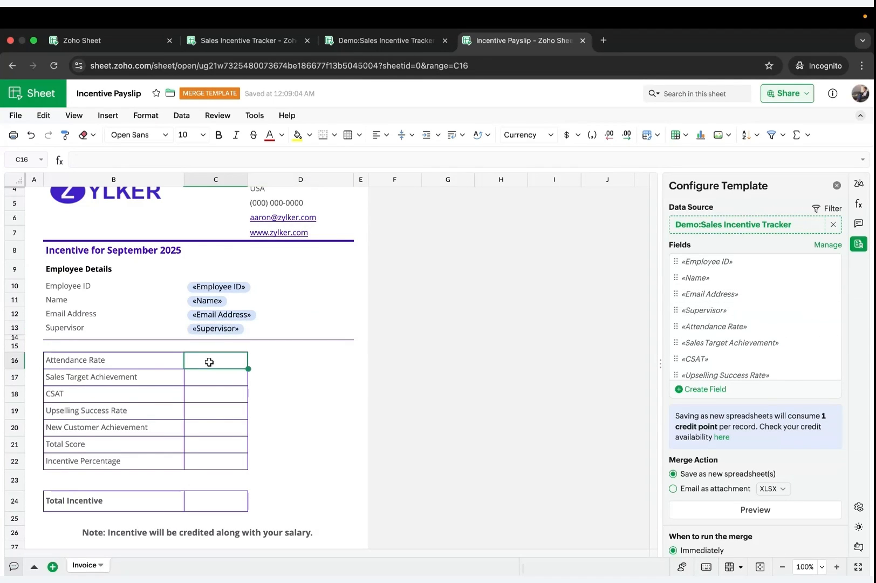
mouse_move(724, 326)
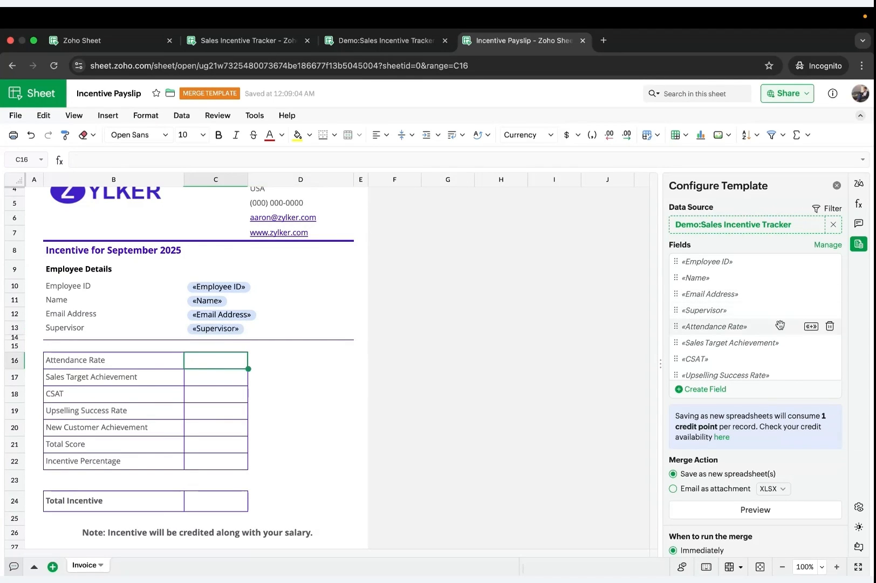
left_click(811, 326)
left_click(192, 377)
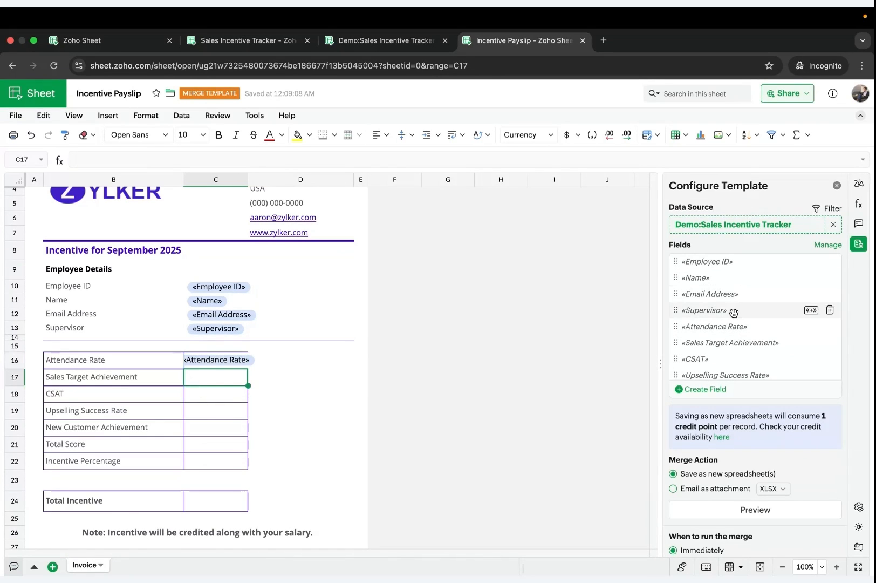
mouse_move(754, 334)
left_click(811, 342)
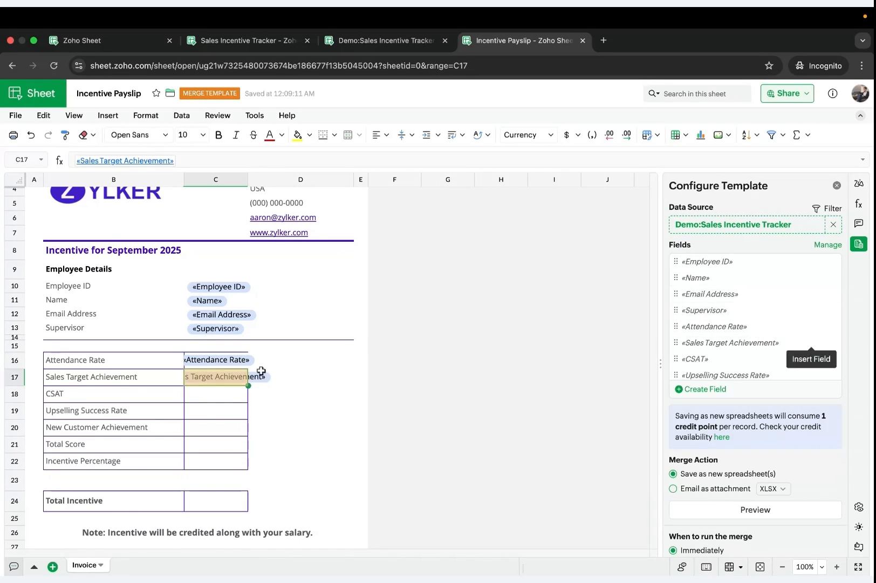
Insert the CSAT merge field in C18 and the Upselling Success Rate merge field in C19.
left_click(189, 400)
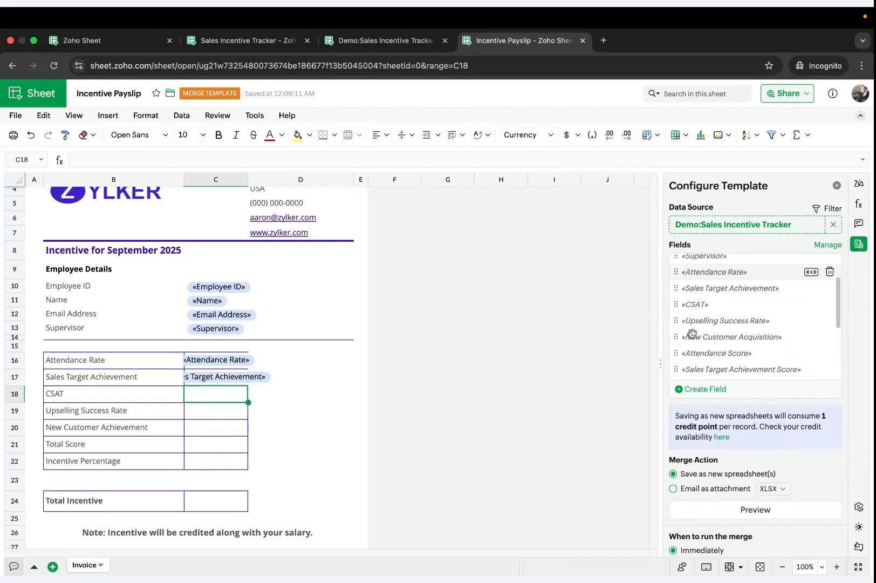
scroll(755, 313, "down", 2)
left_click(811, 306)
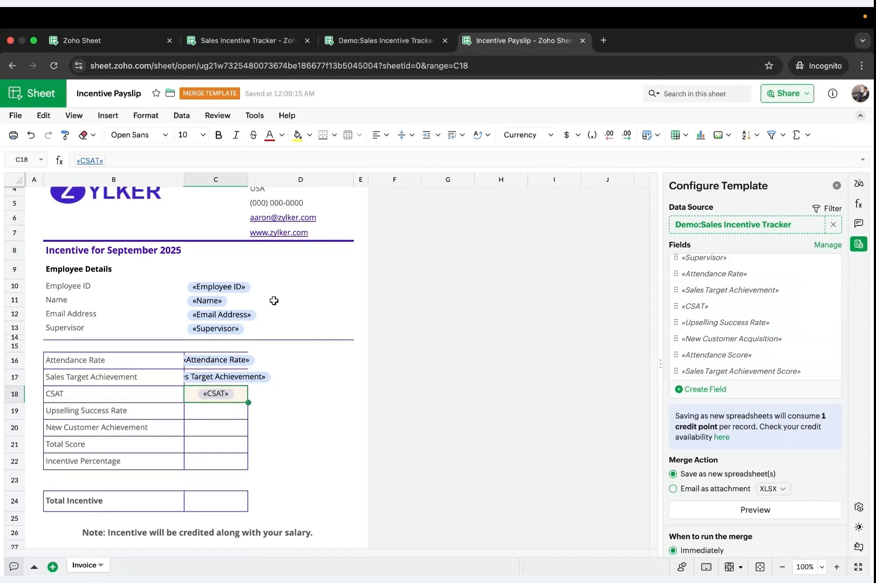
left_click(197, 412)
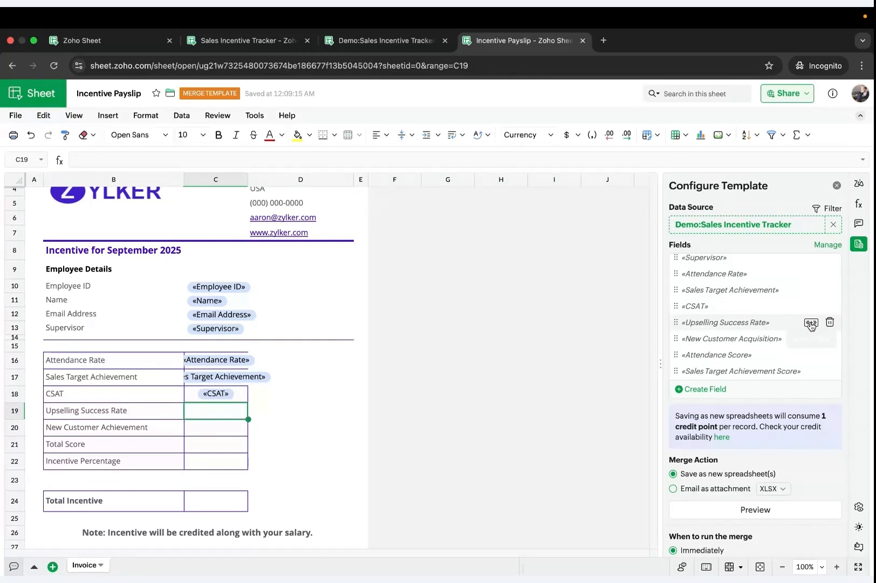
left_click(811, 322)
Insert the New Customer Acquisition merge field in C20 and the Total Score merge field in C21.
left_click(217, 431)
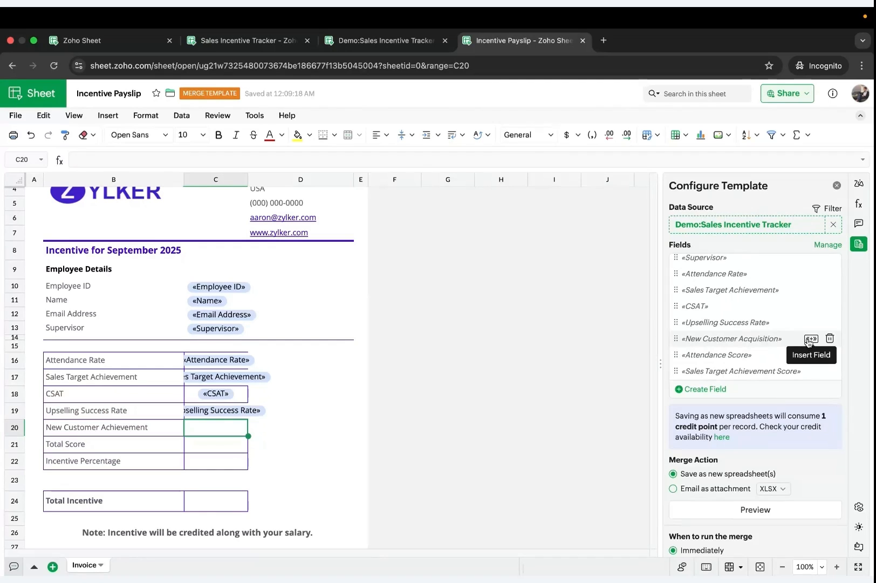
left_click(810, 340)
left_click(206, 444)
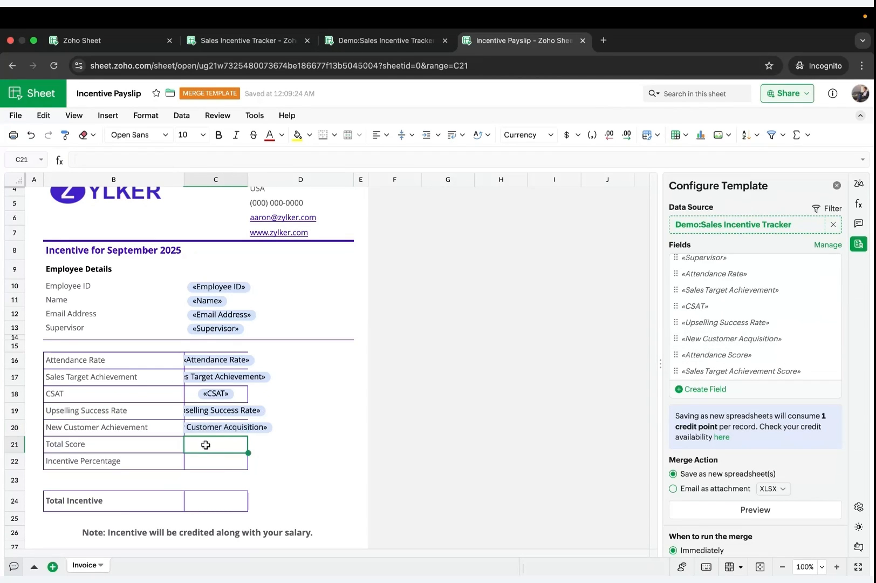
scroll(700, 357, "down", 5)
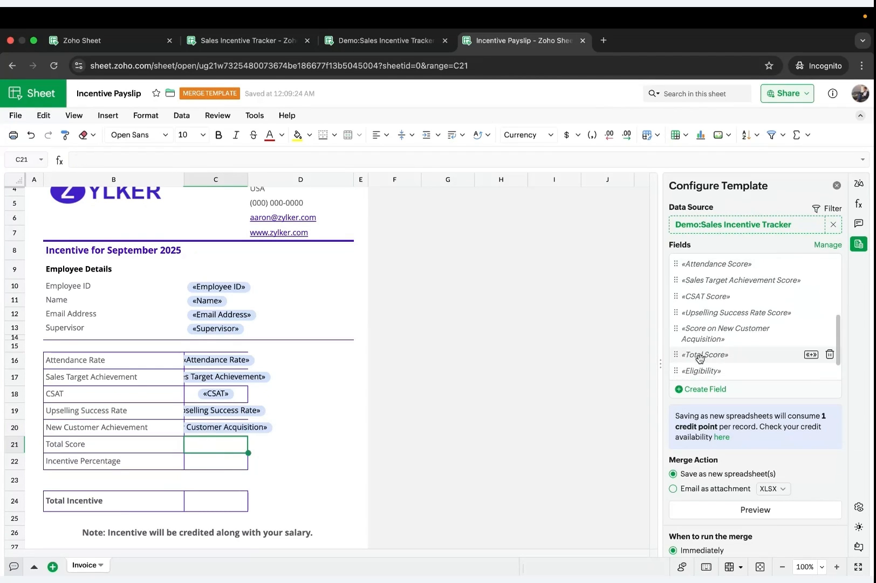
scroll(700, 358, "down", 2)
left_click(811, 323)
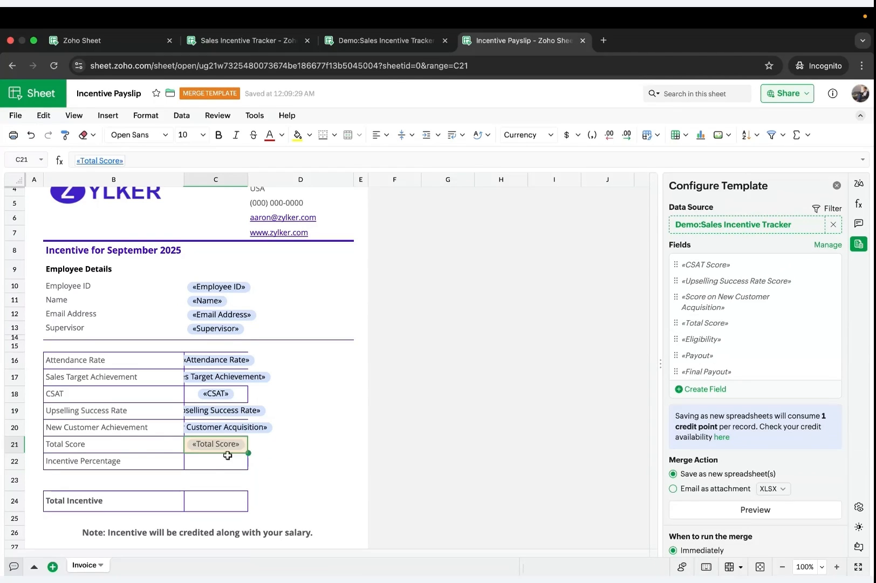
Insert the Payout merge field in C22 for Incentive Percentage and the Final Payout merge field in C24 for Total Incentive.
left_click(228, 455)
mouse_move(705, 345)
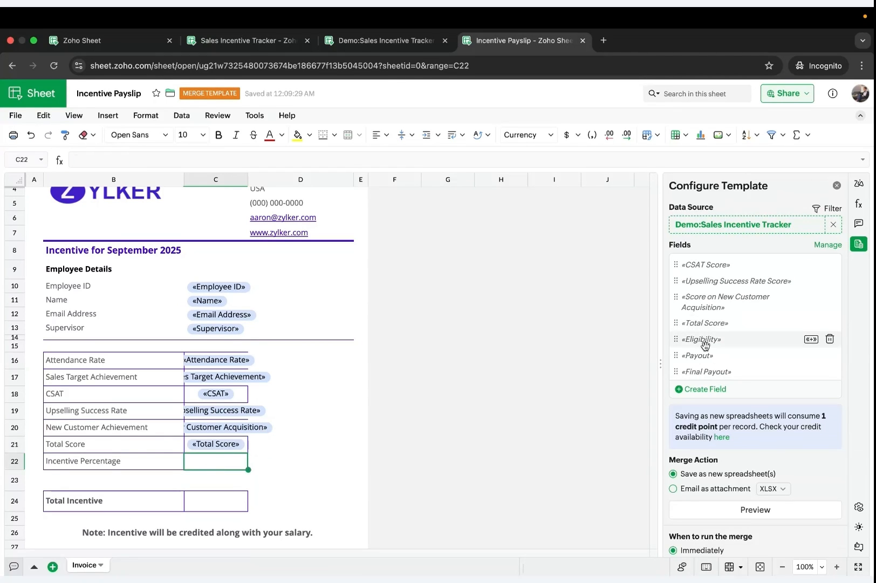
scroll(707, 340, "down", 2)
left_click(811, 310)
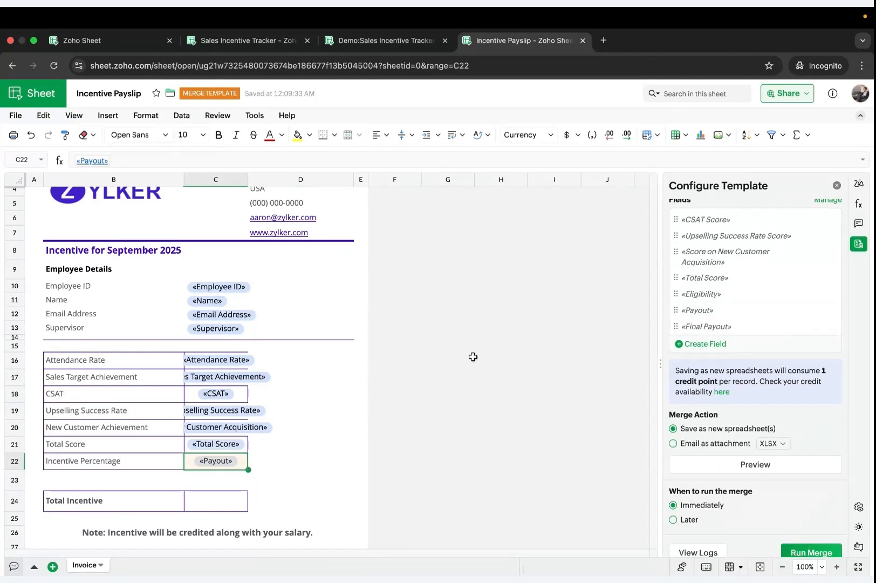
left_click(213, 506)
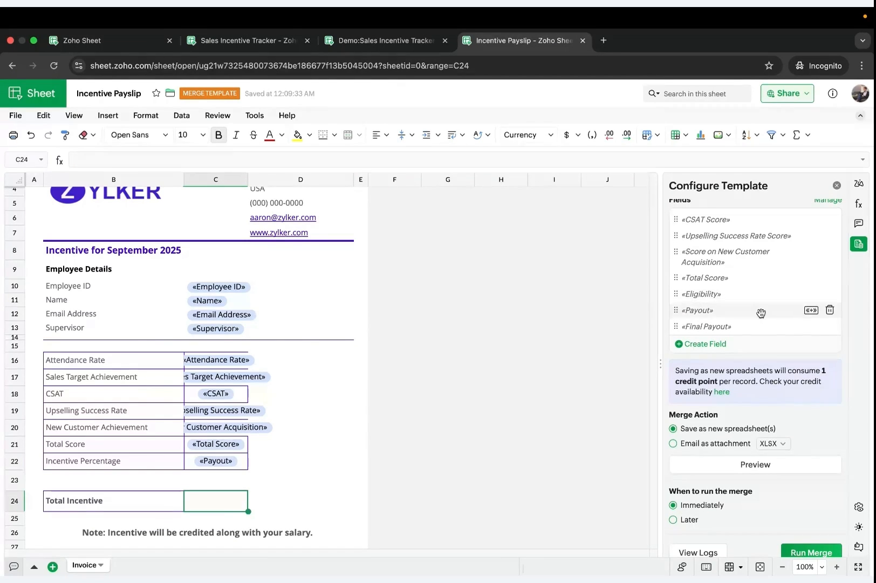
left_click(811, 326)
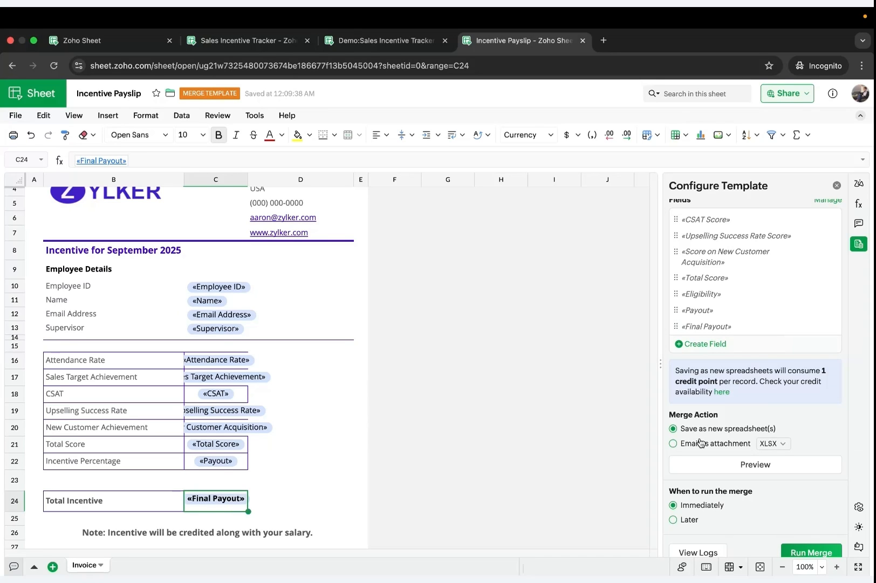
Center the merge fields in C16:C22 horizontally and vertically.
left_click(217, 361)
left_click(240, 462, "shift")
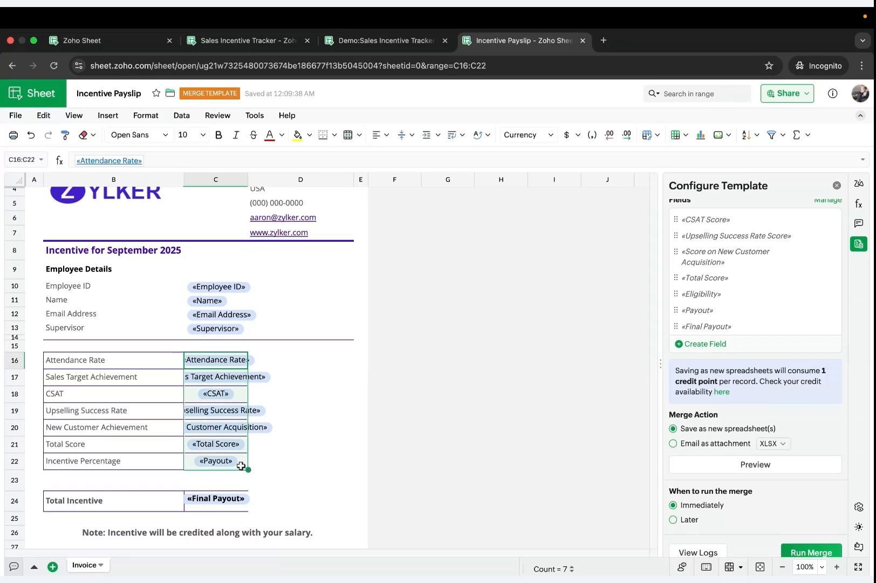
left_click(384, 135)
left_click(402, 174)
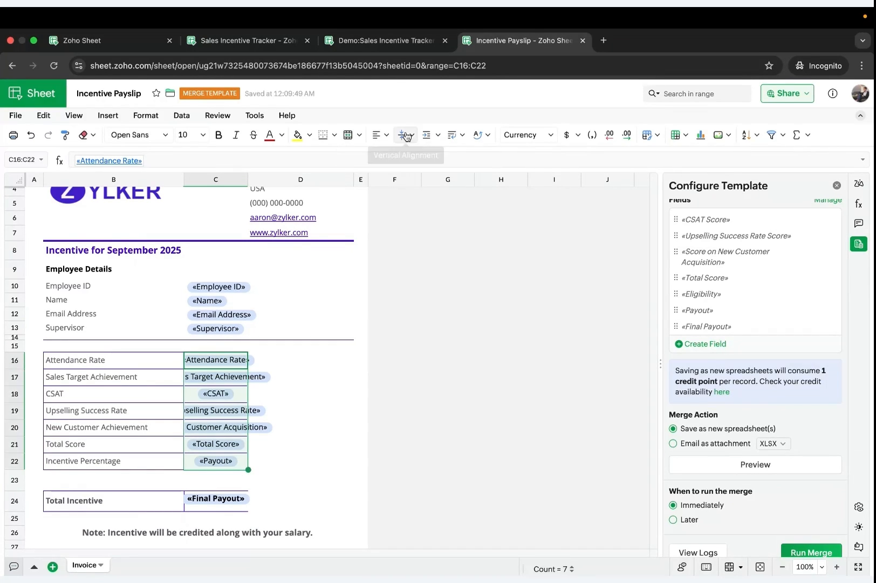
left_click(409, 135)
left_click(424, 174)
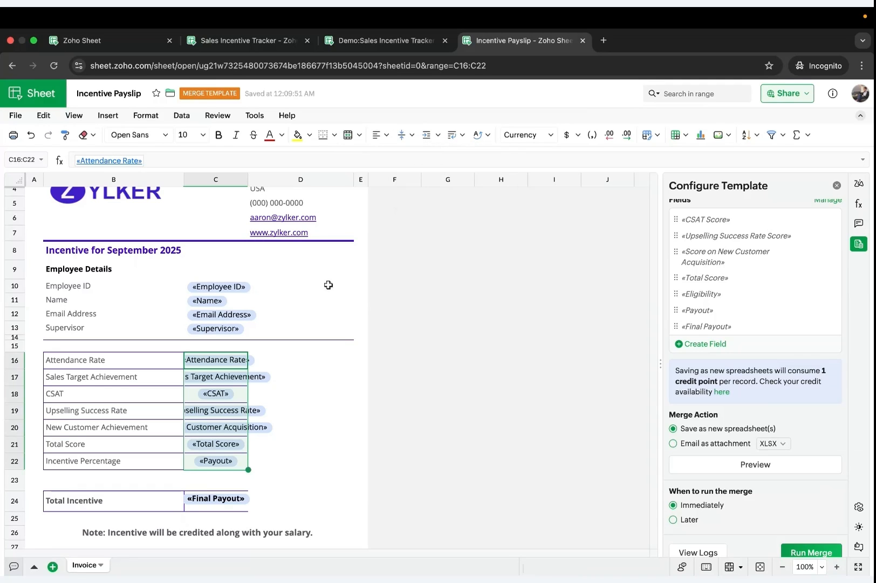
left_click(329, 355)
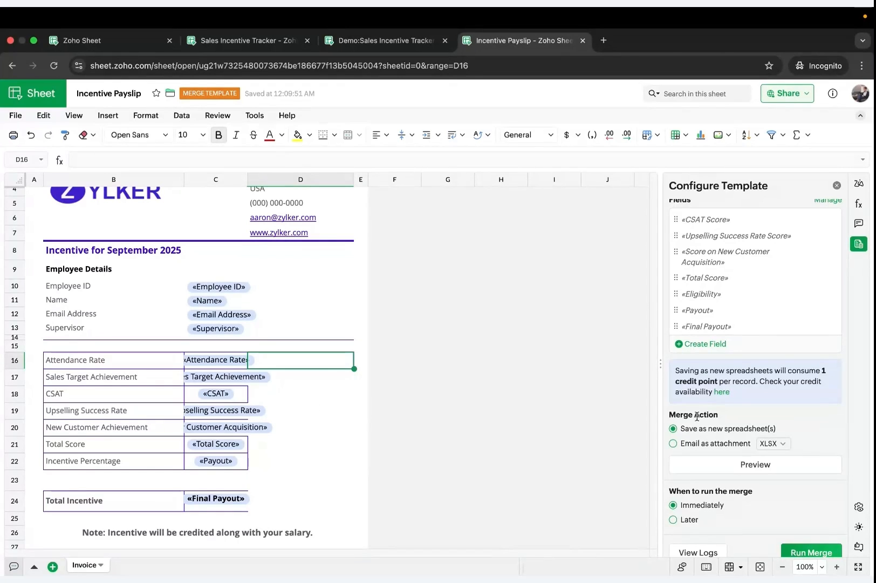
Set the merge action to email the payslips as PDF attachments.
left_click(674, 444)
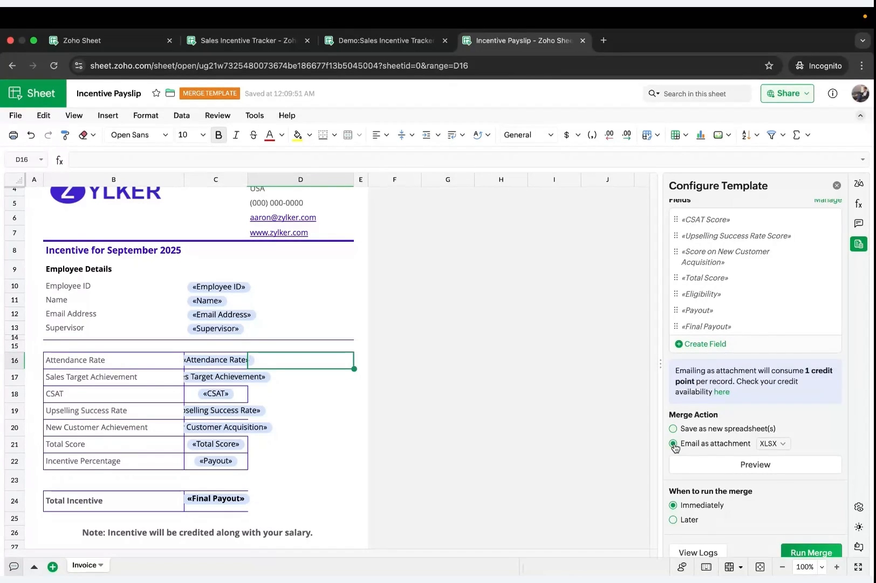
left_click(772, 443)
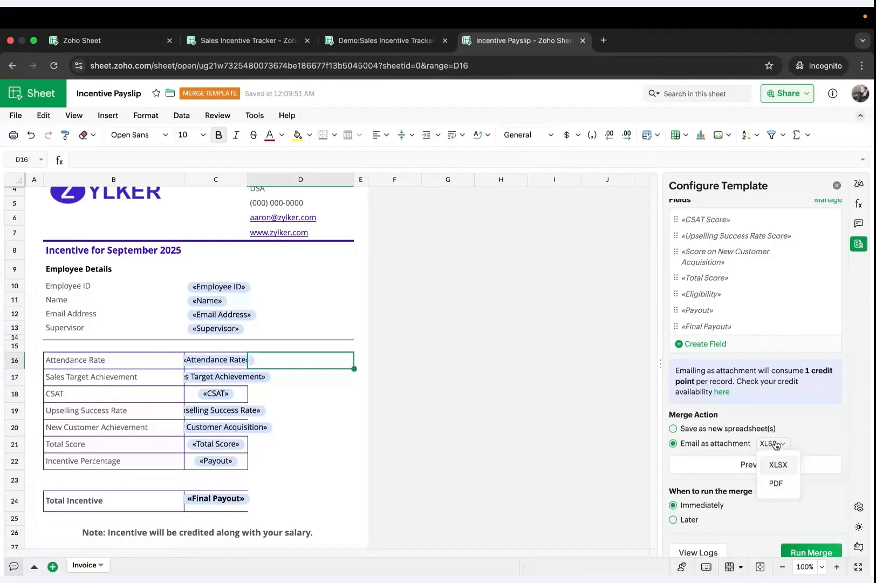
left_click(777, 482)
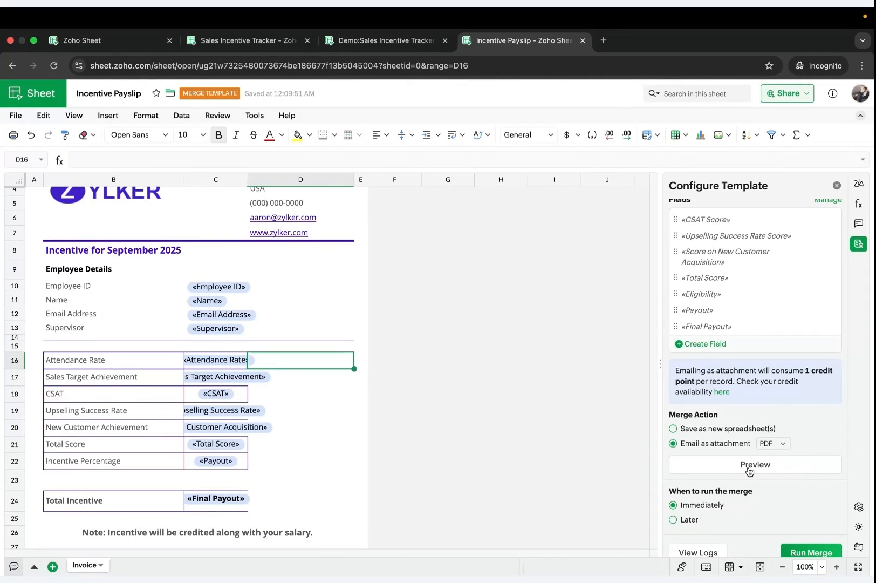
Preview the merged payslips of the first four employee records and return to the template.
left_click(750, 471)
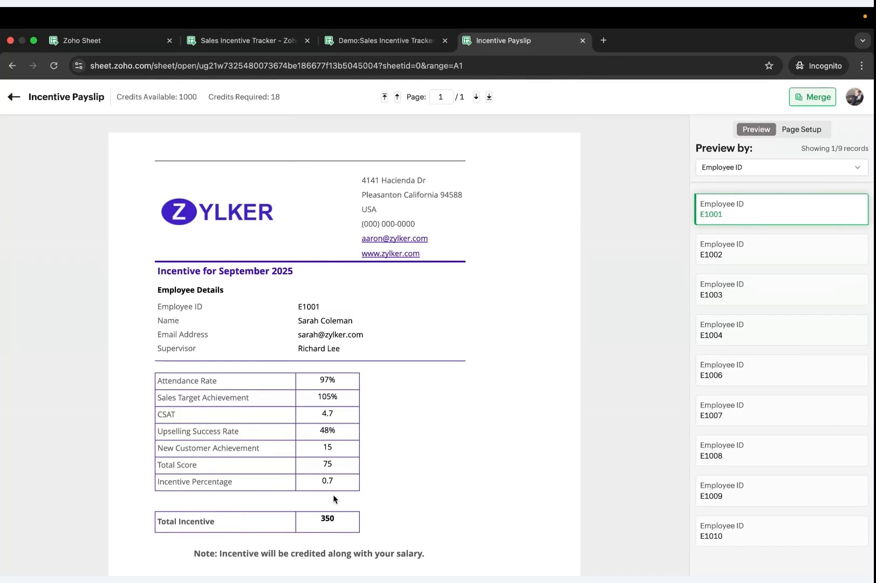
scroll(417, 479, "down", 3)
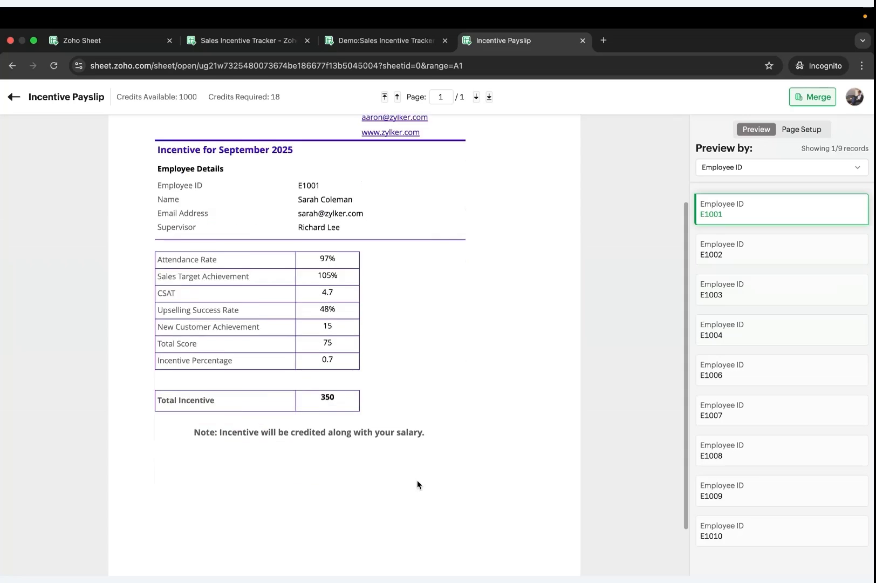
left_click(758, 262)
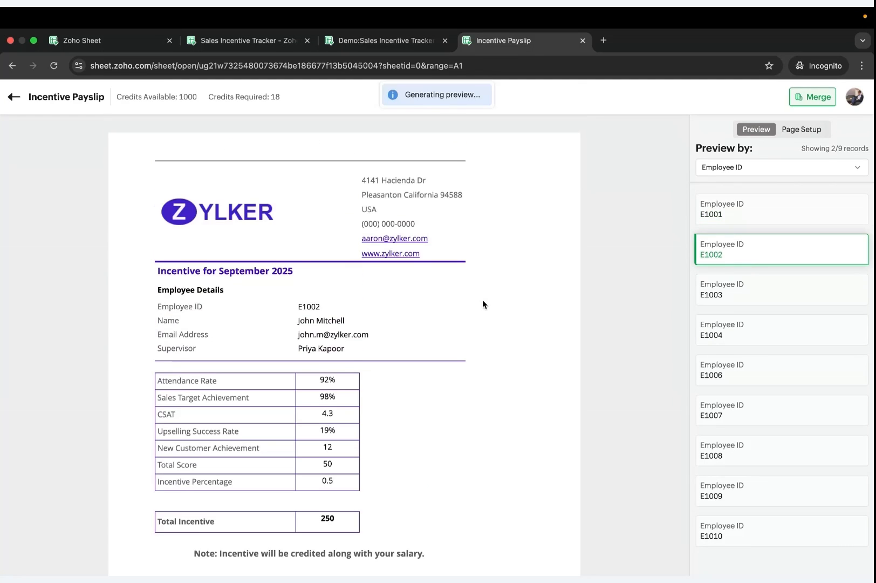
left_click(745, 298)
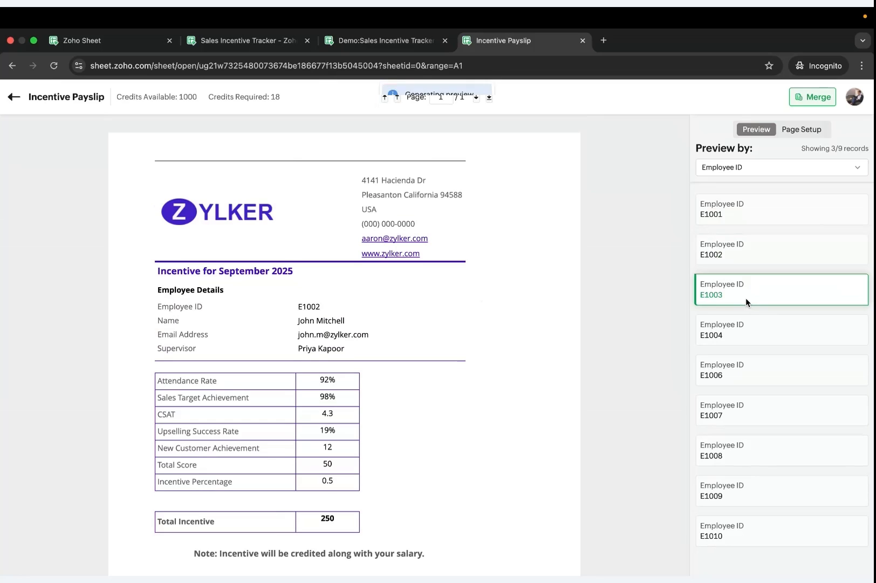
left_click(737, 333)
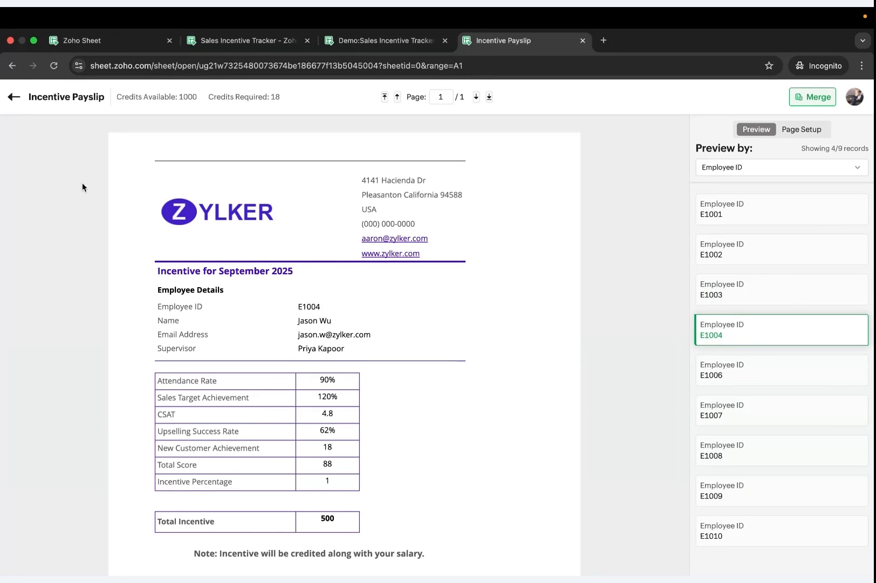
left_click(14, 98)
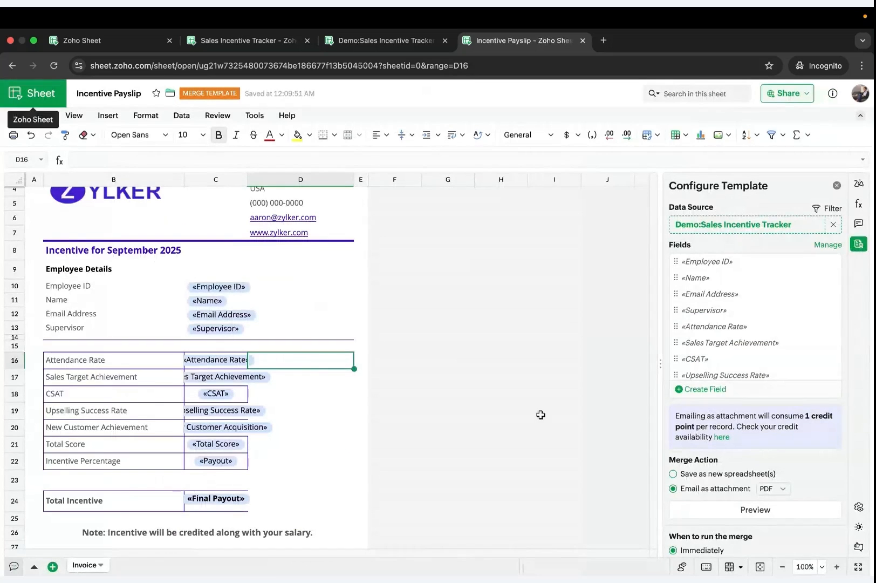
Prepare the PDF email merge with Email Address as recipient and subject "Incentive for September 2025", and cancel it without running.
scroll(760, 441, "down", 2)
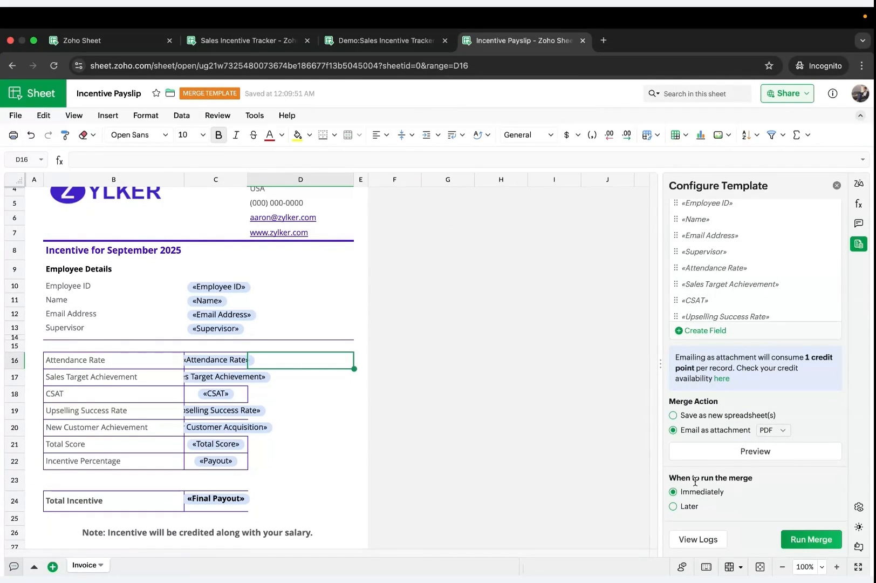
left_click(790, 542)
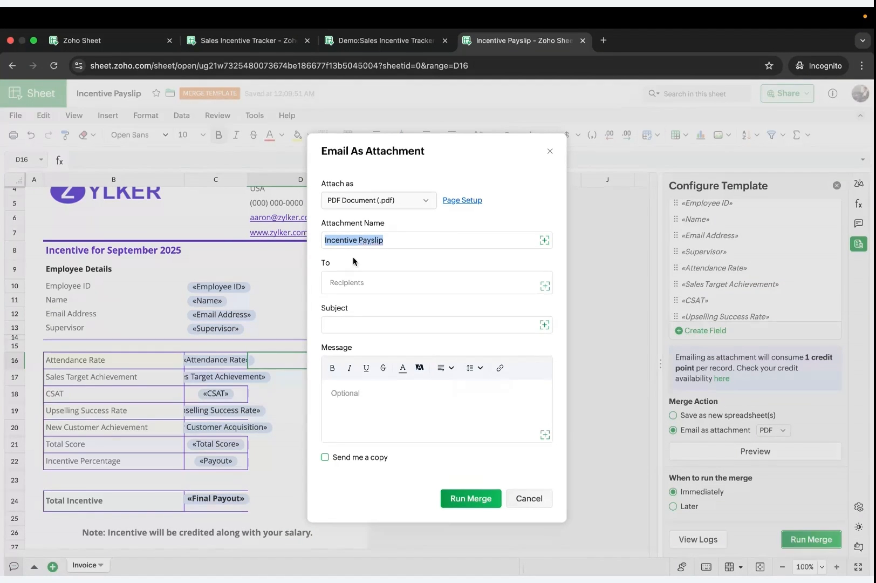
left_click(352, 280)
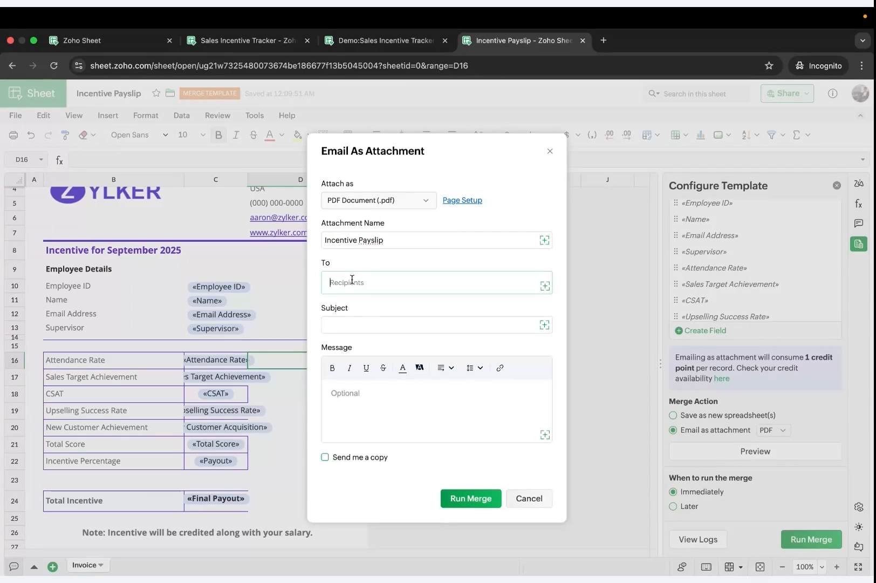
left_click(545, 286)
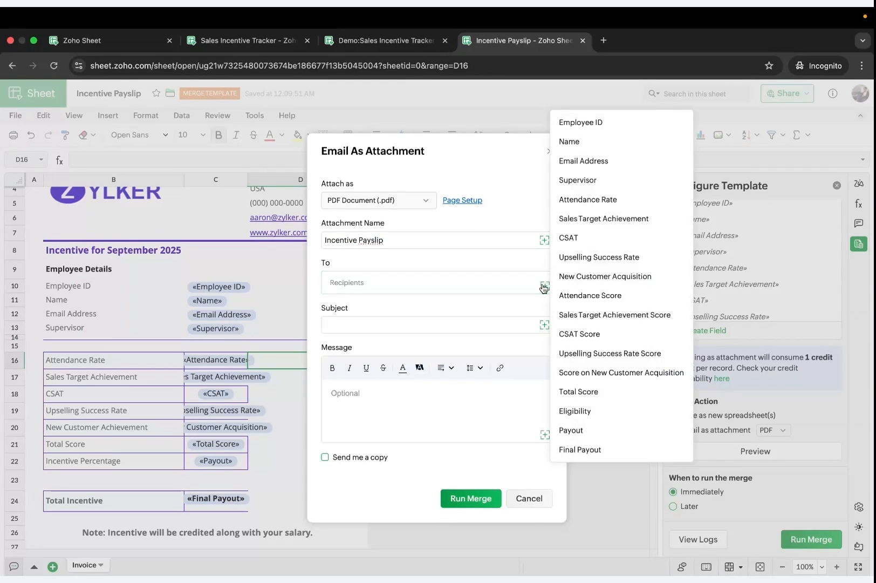
left_click(585, 165)
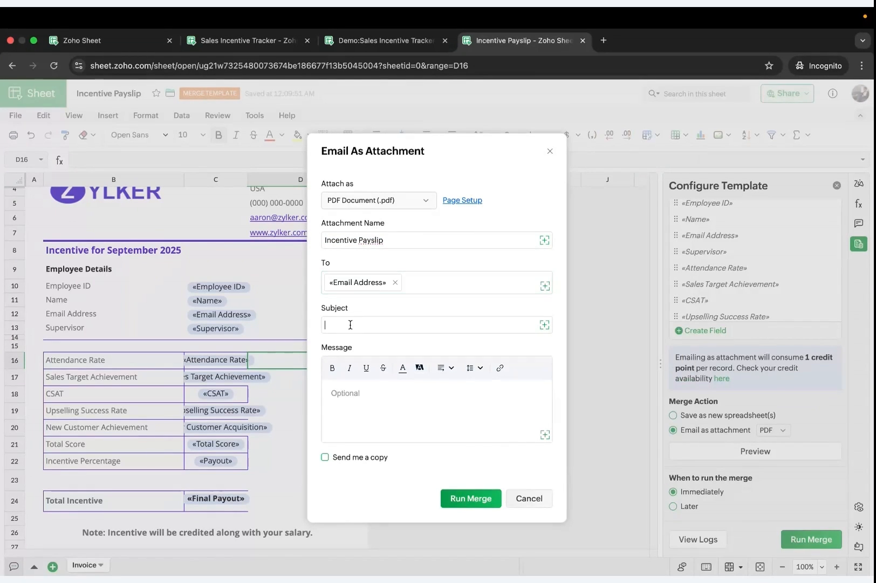
left_click(324, 330)
type("Incentive for September 2025")
left_click(528, 498)
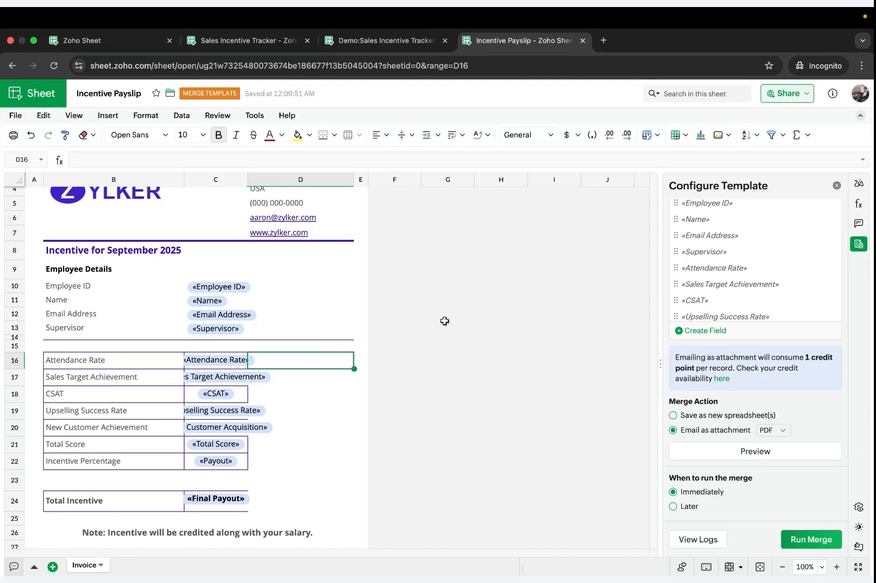
key("ctrl+Left")
key("ctrl+Left")
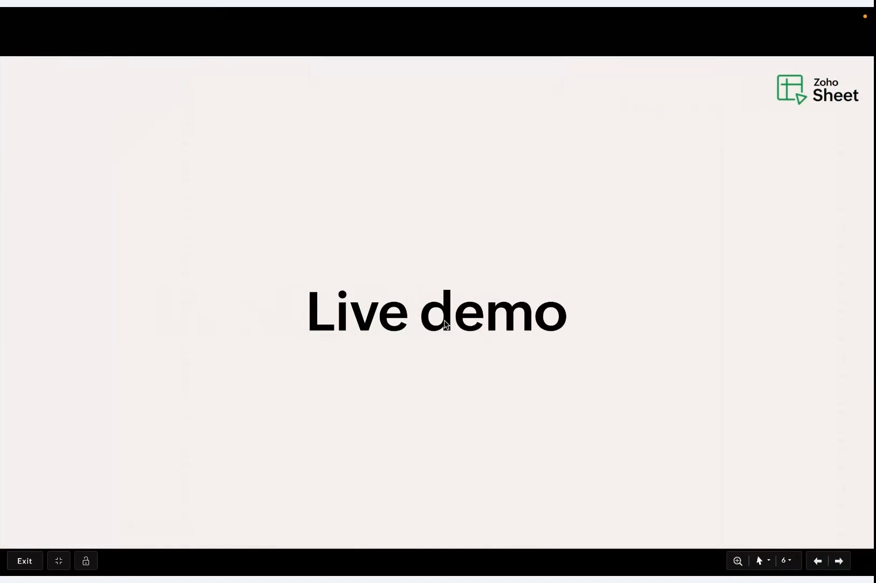
key("Right")
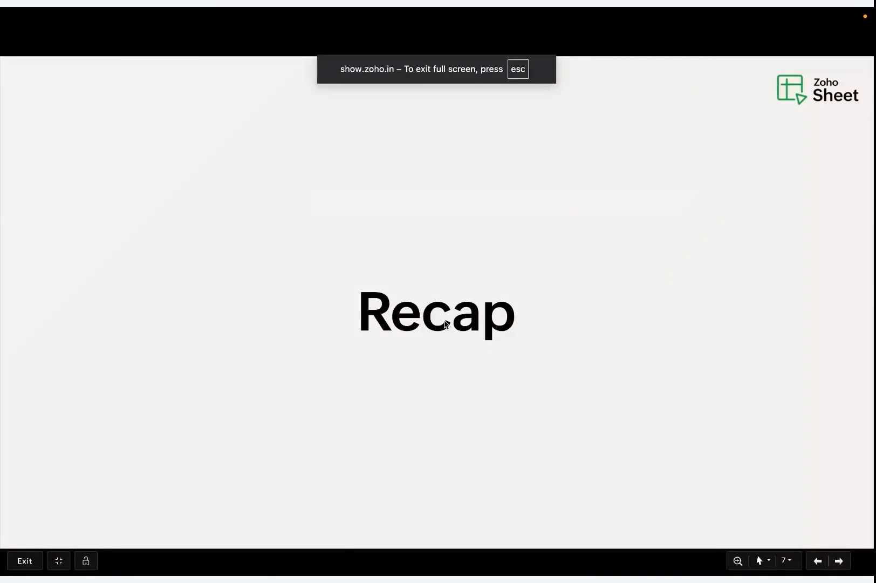